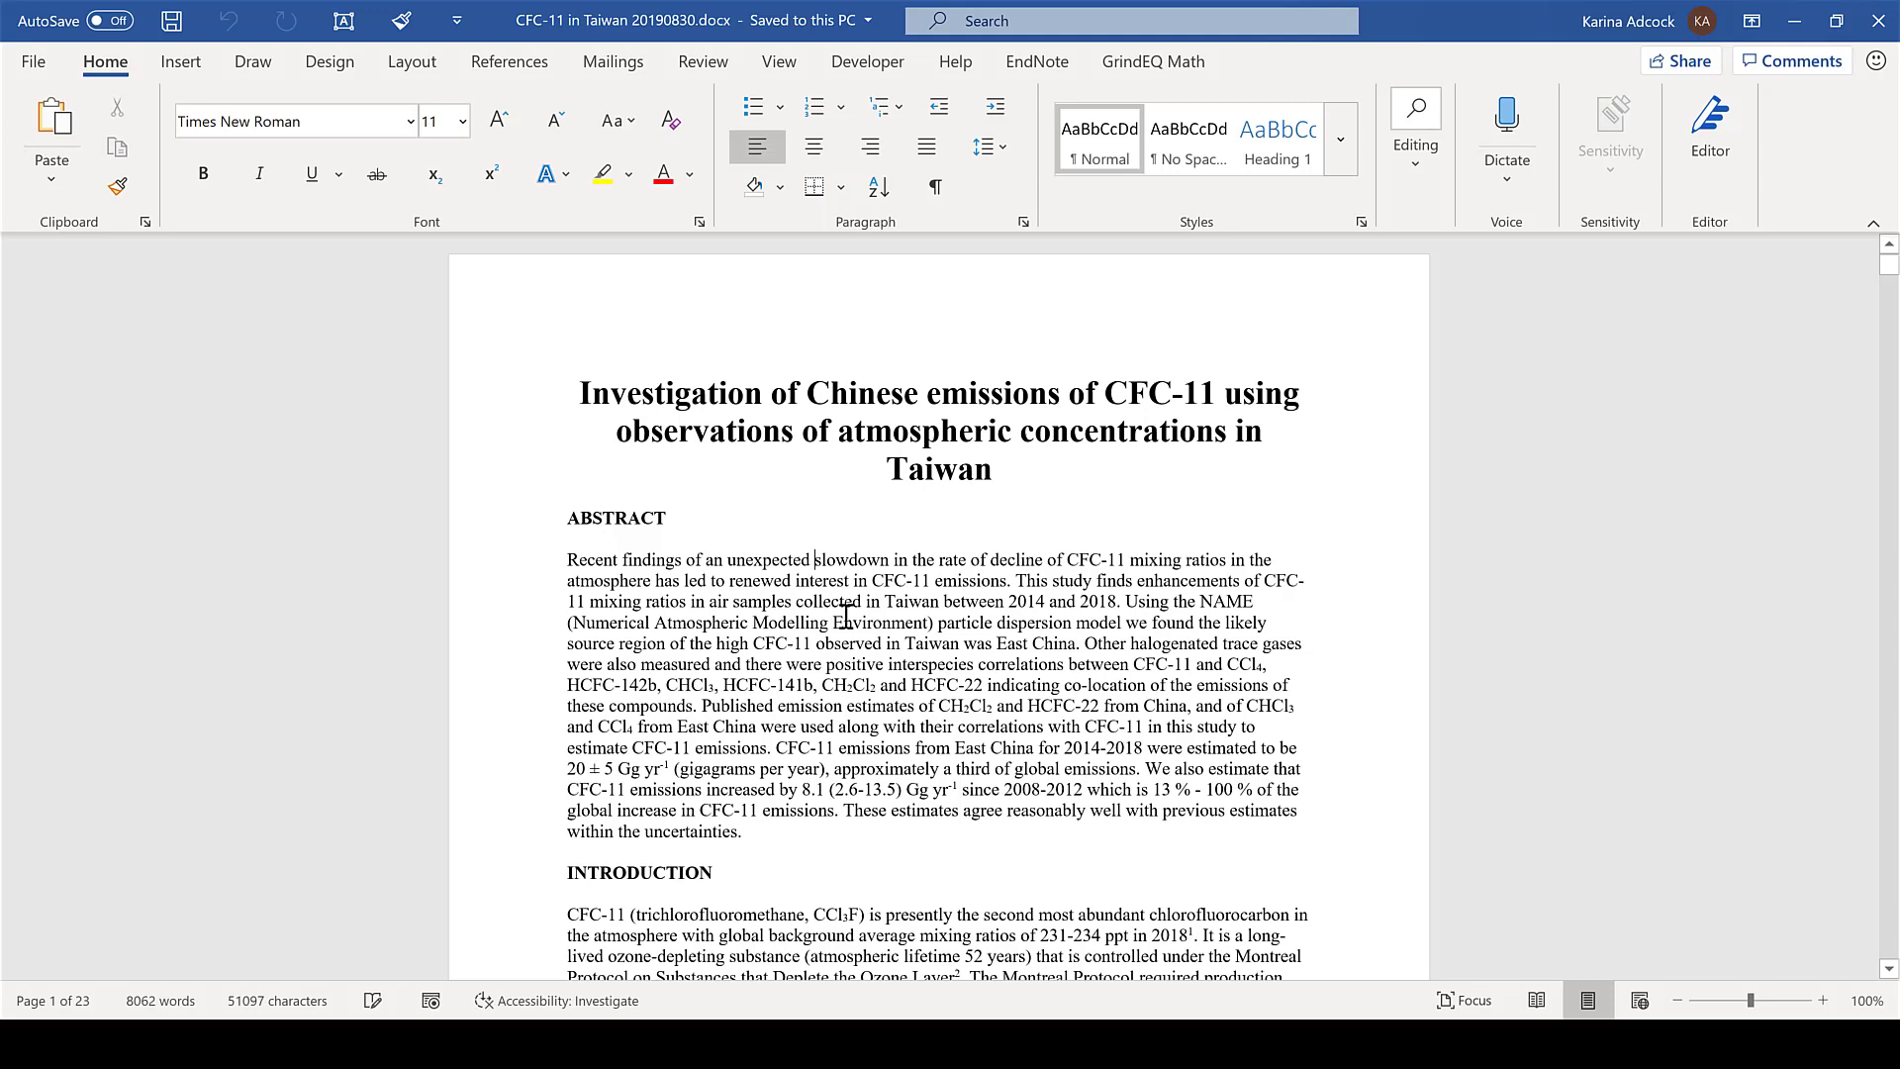
- Turn on Track Changes and delete the word 'slowdown' from the abstract
left_click(711, 65)
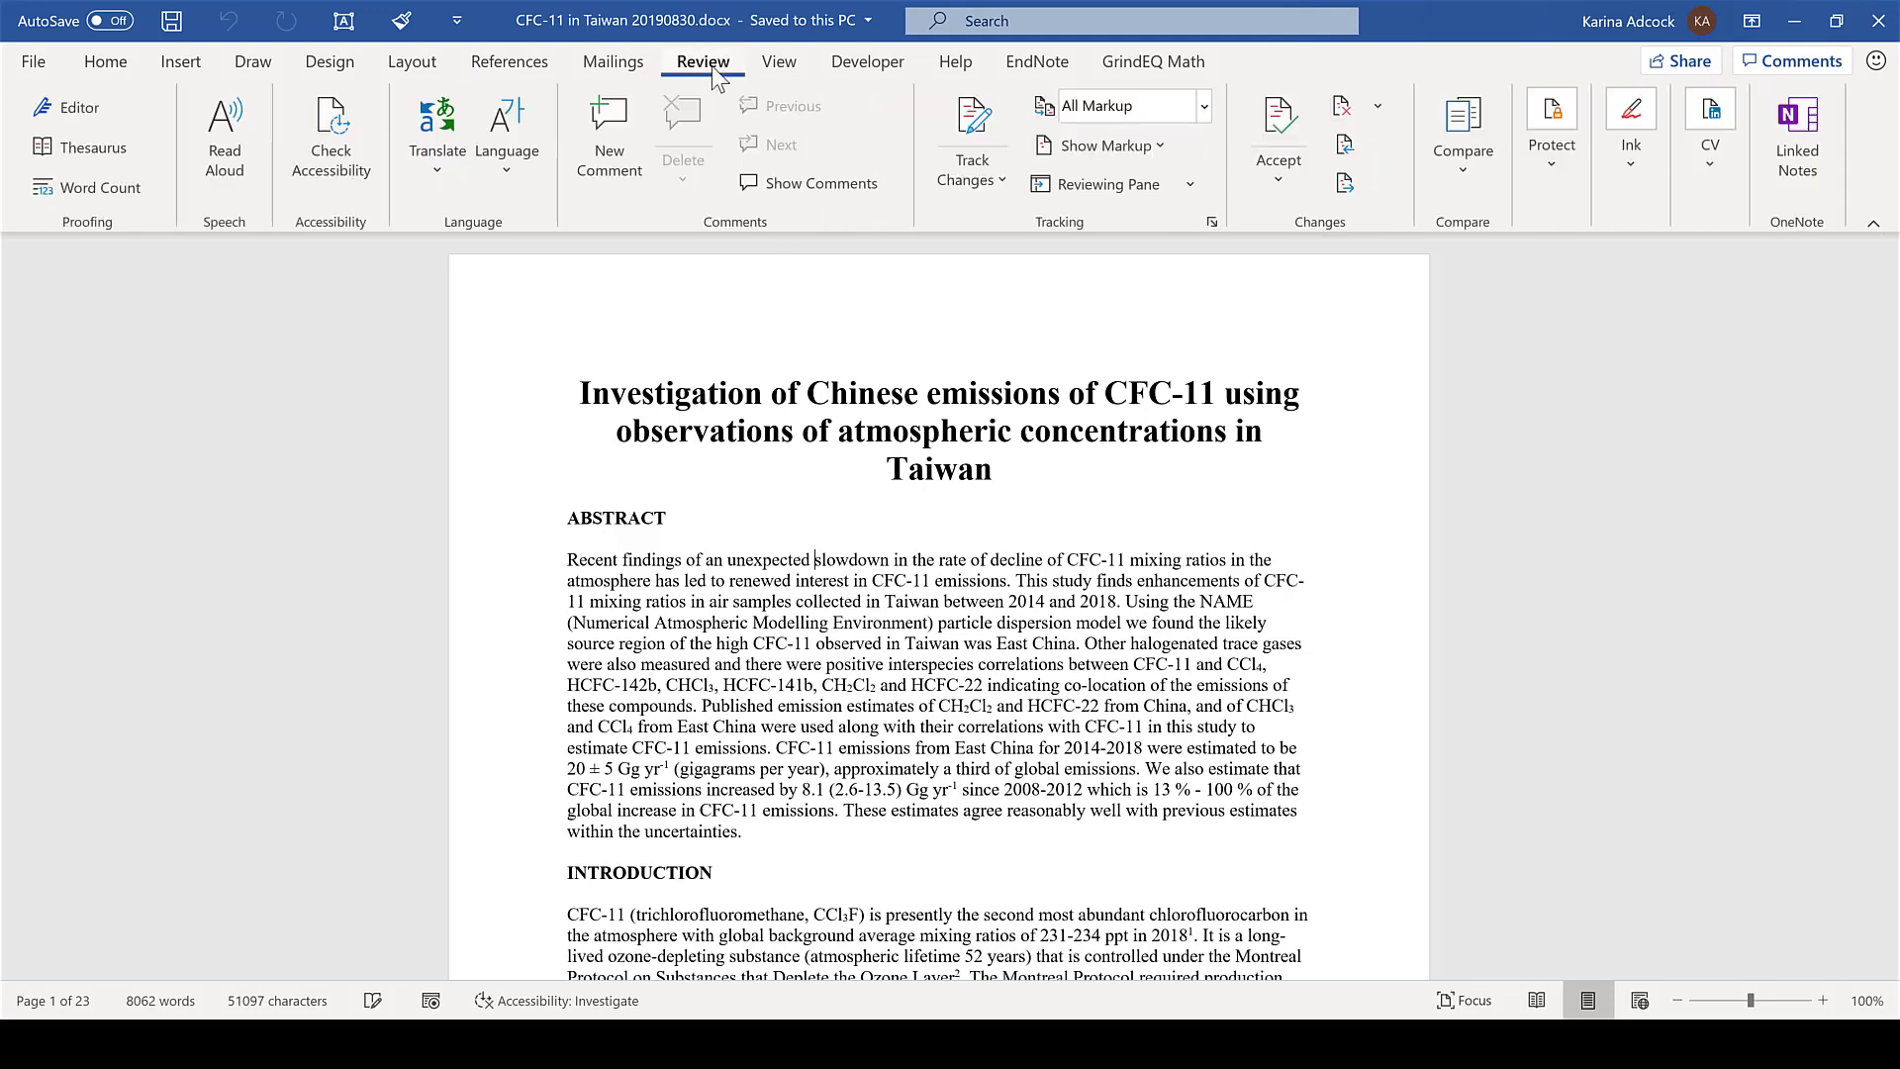
left_click(989, 116)
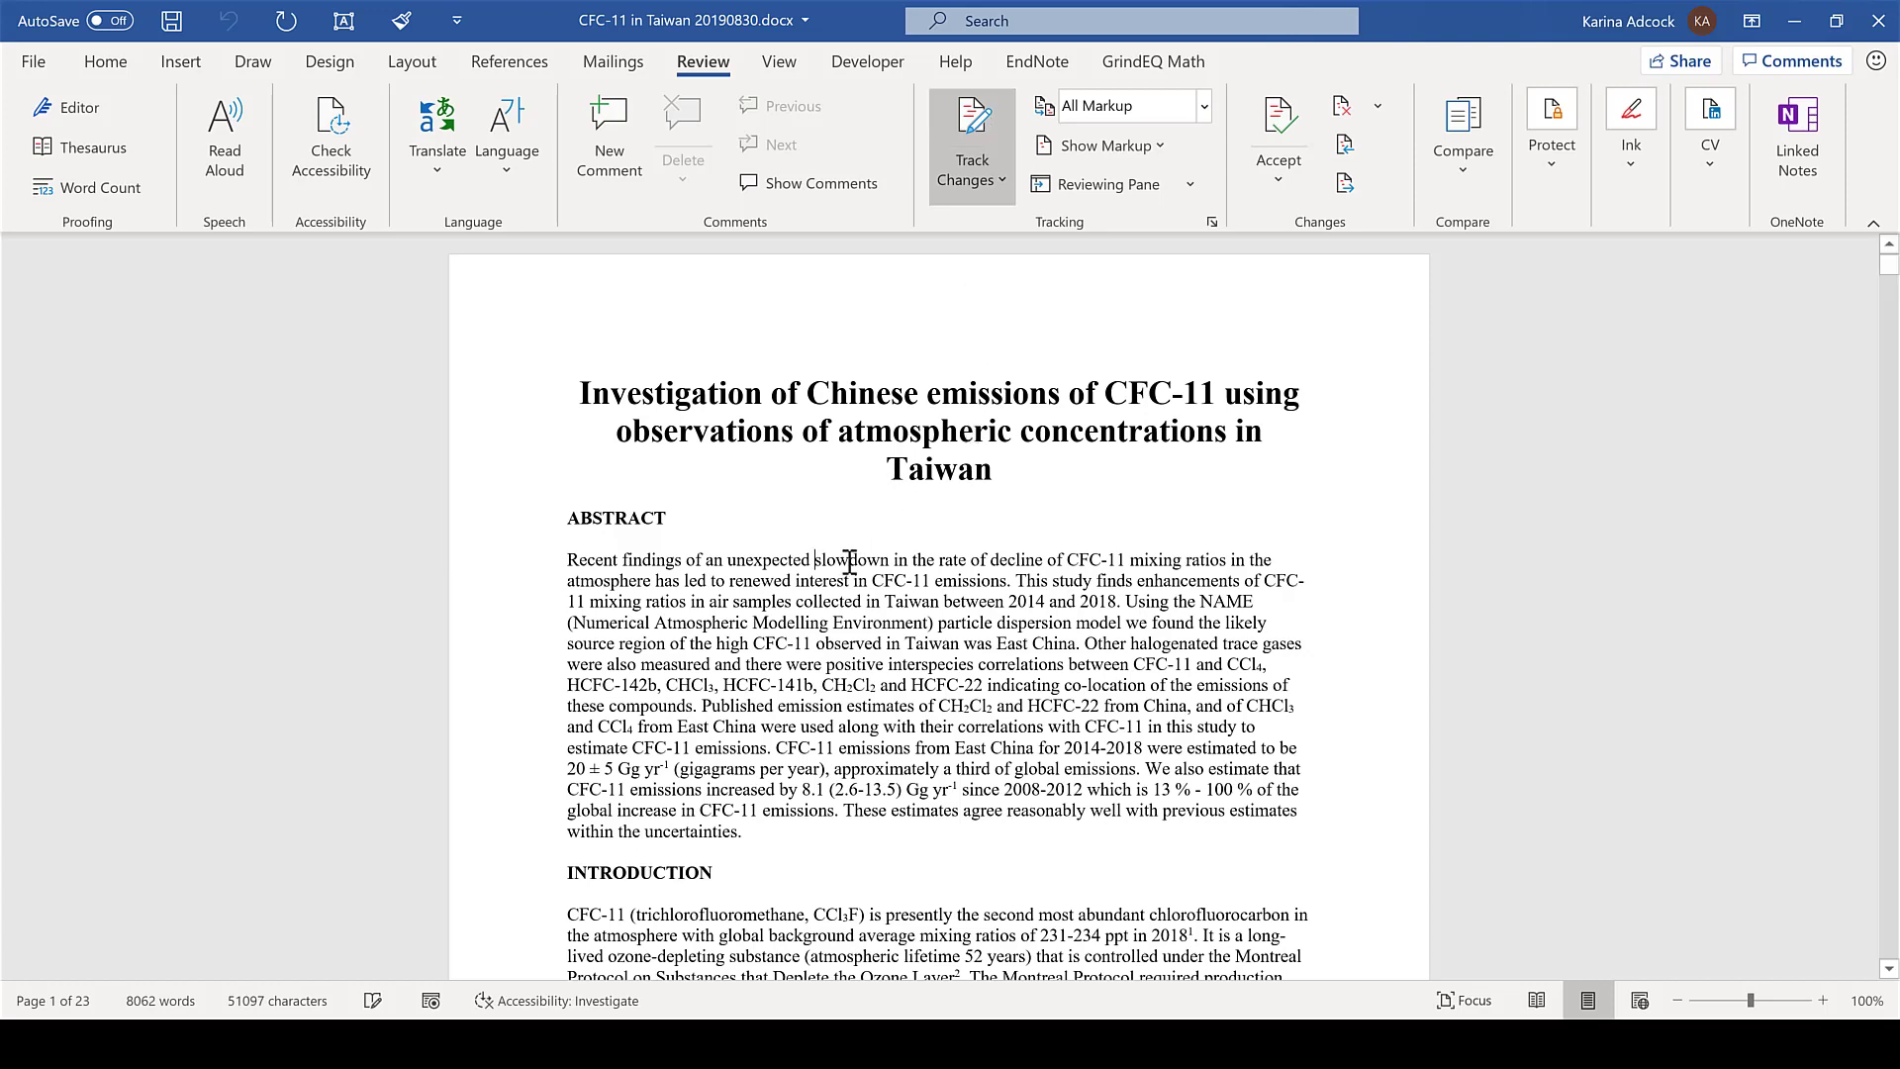
left_click_drag(815, 560, 891, 563)
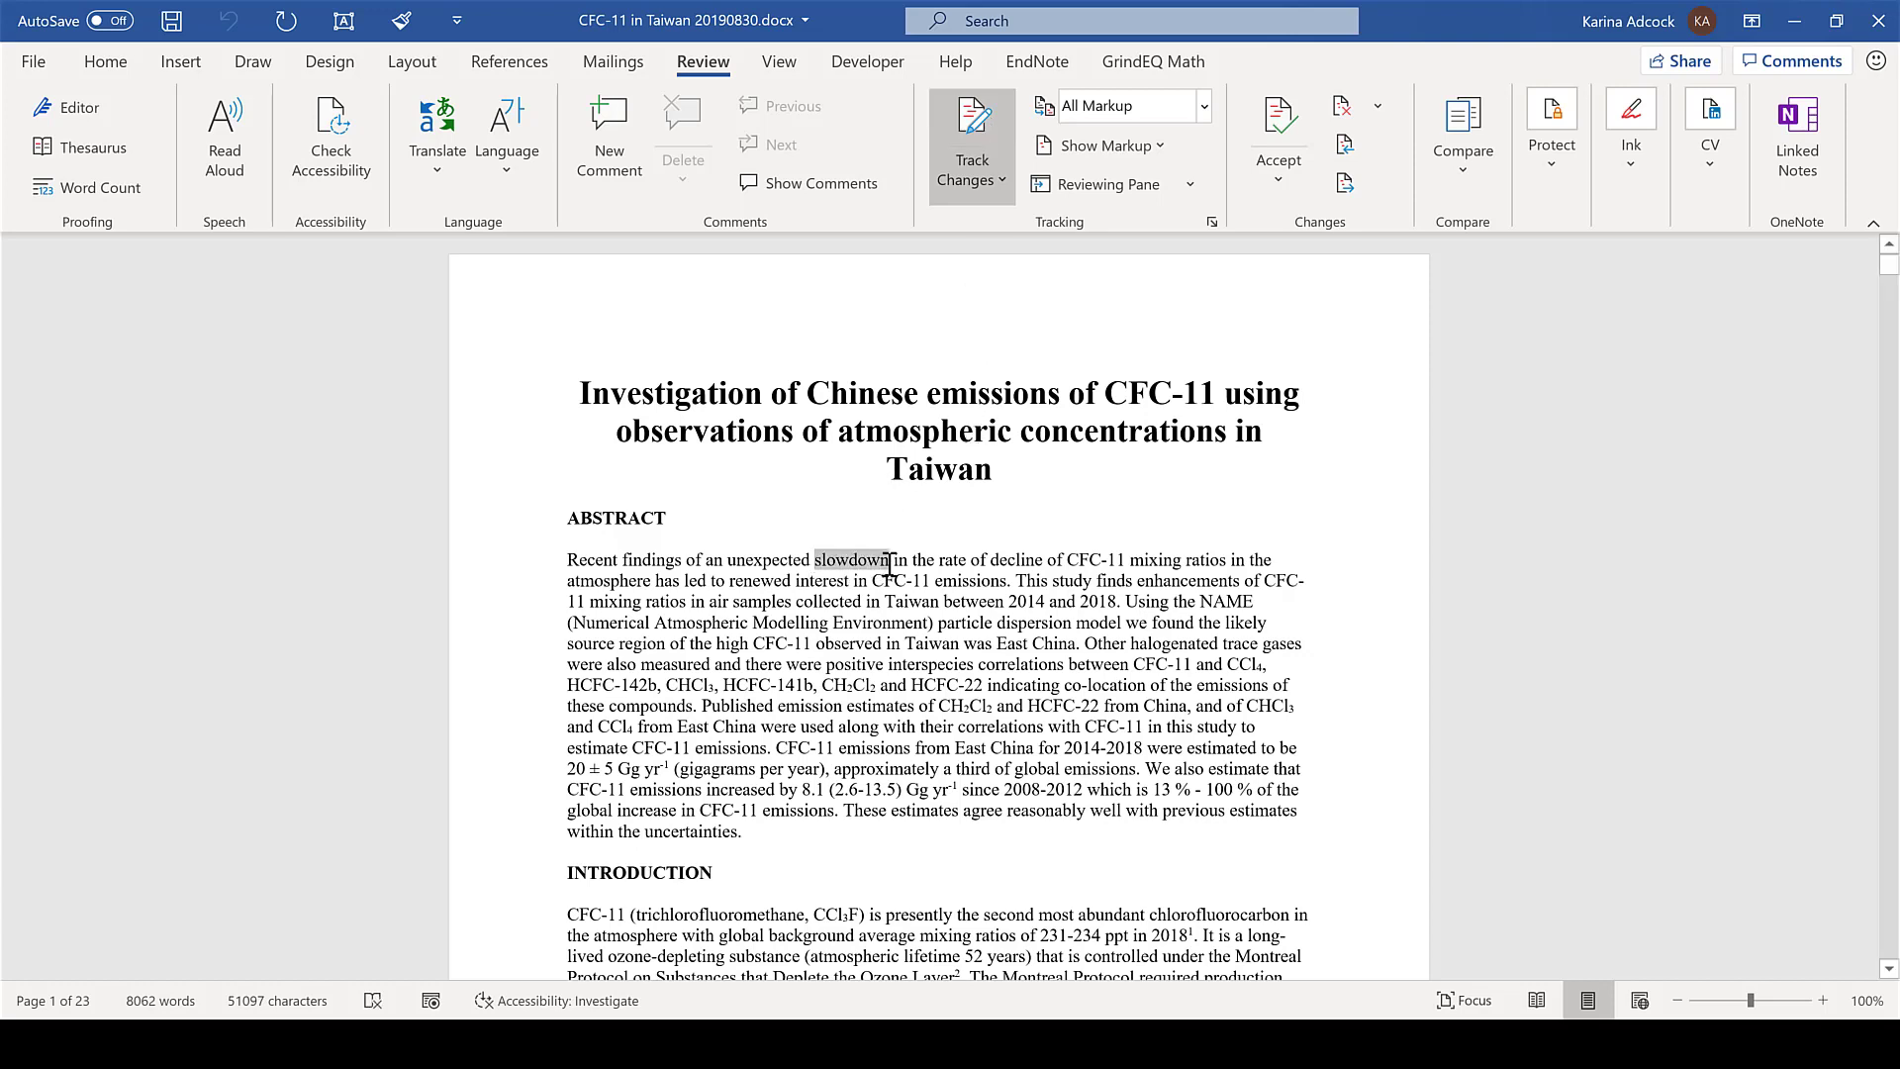
key("Delete")
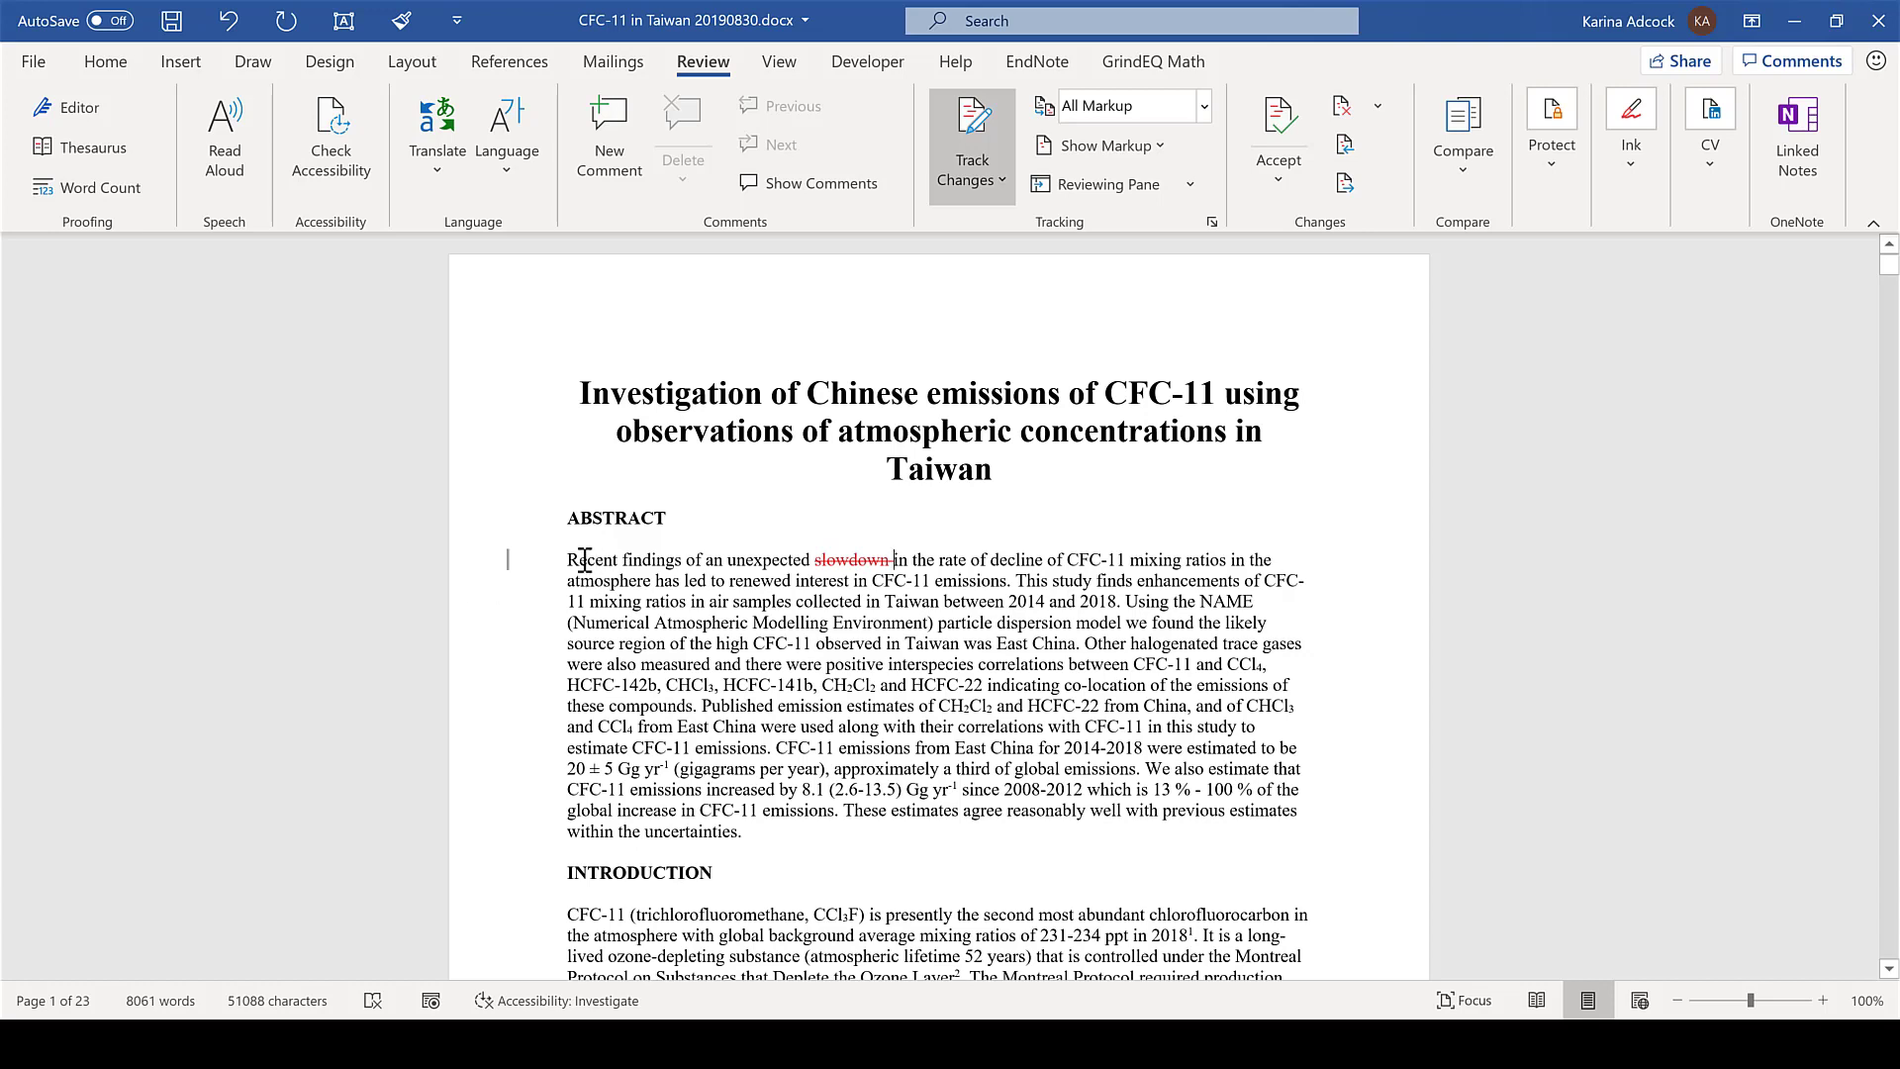
- Insert the word 'change' after 'samples' in the abstract as a tracked edit
left_click_drag(569, 559, 1275, 560)
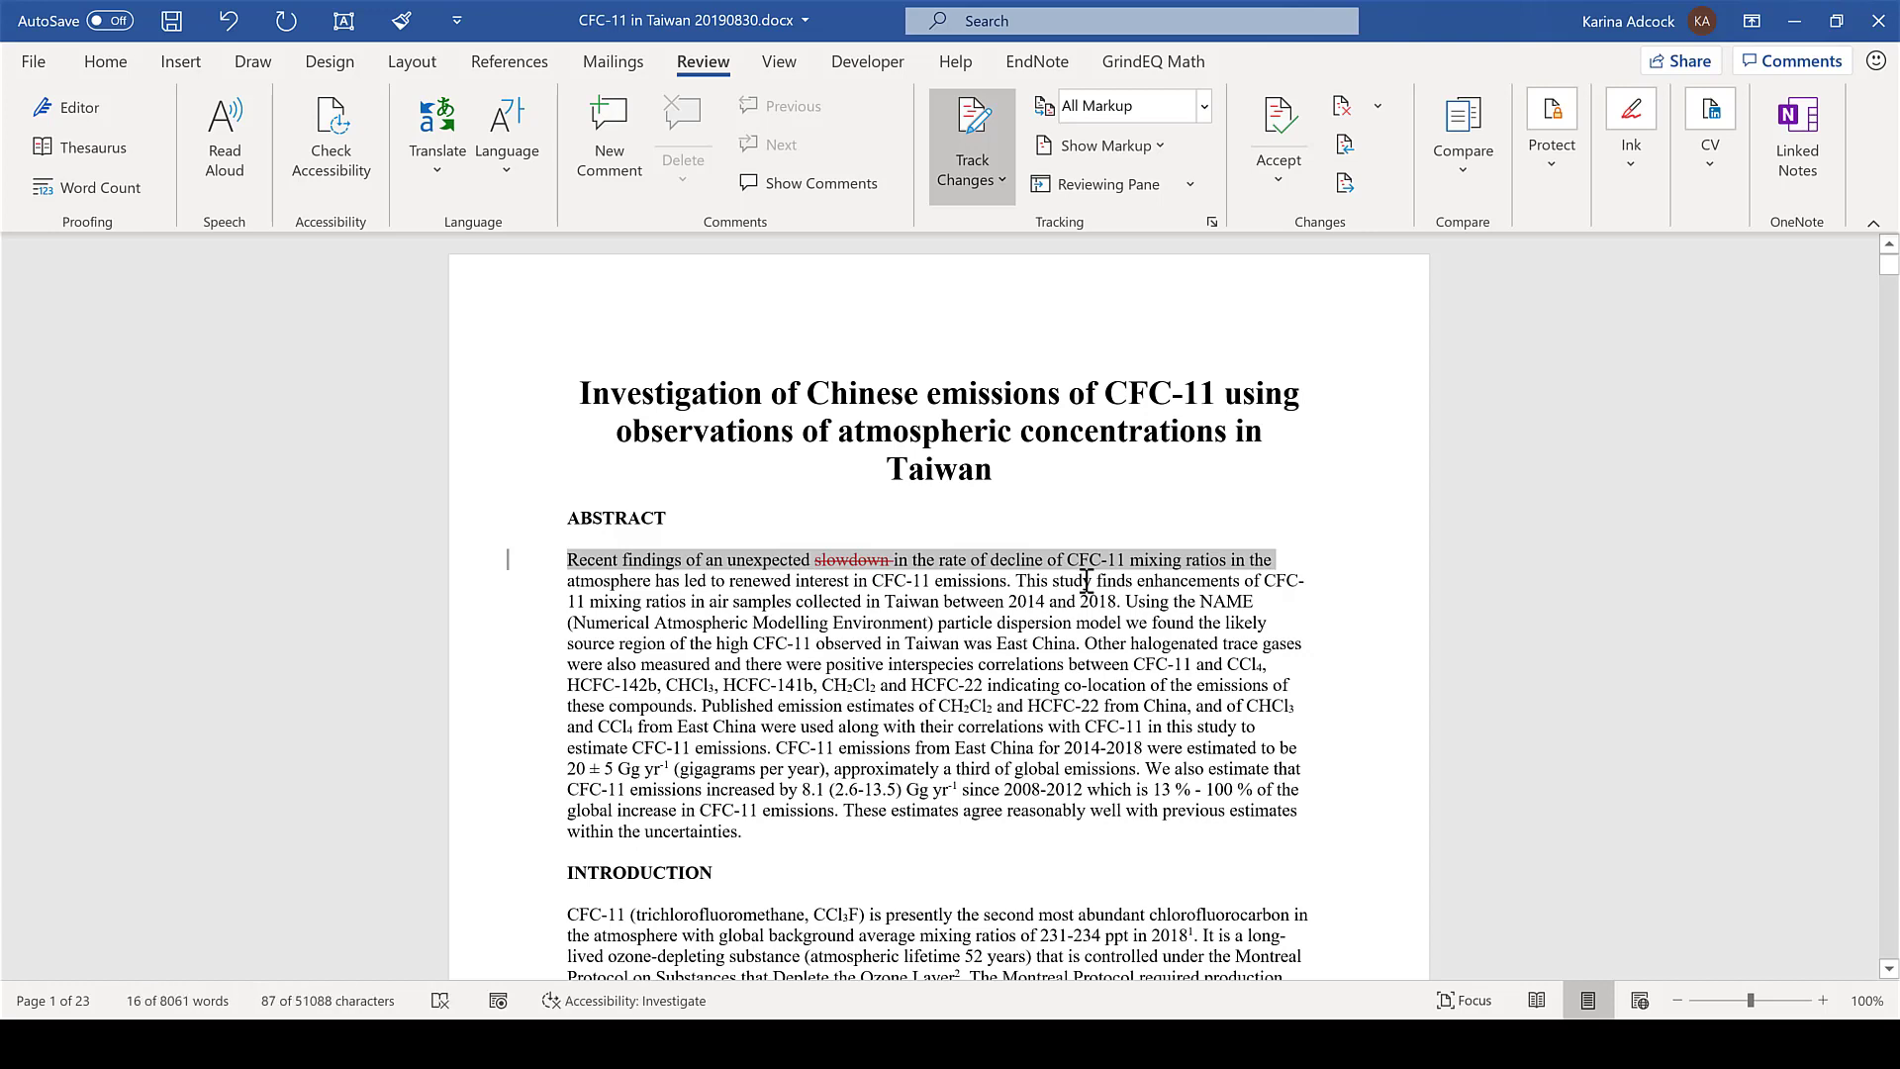
left_click(794, 601)
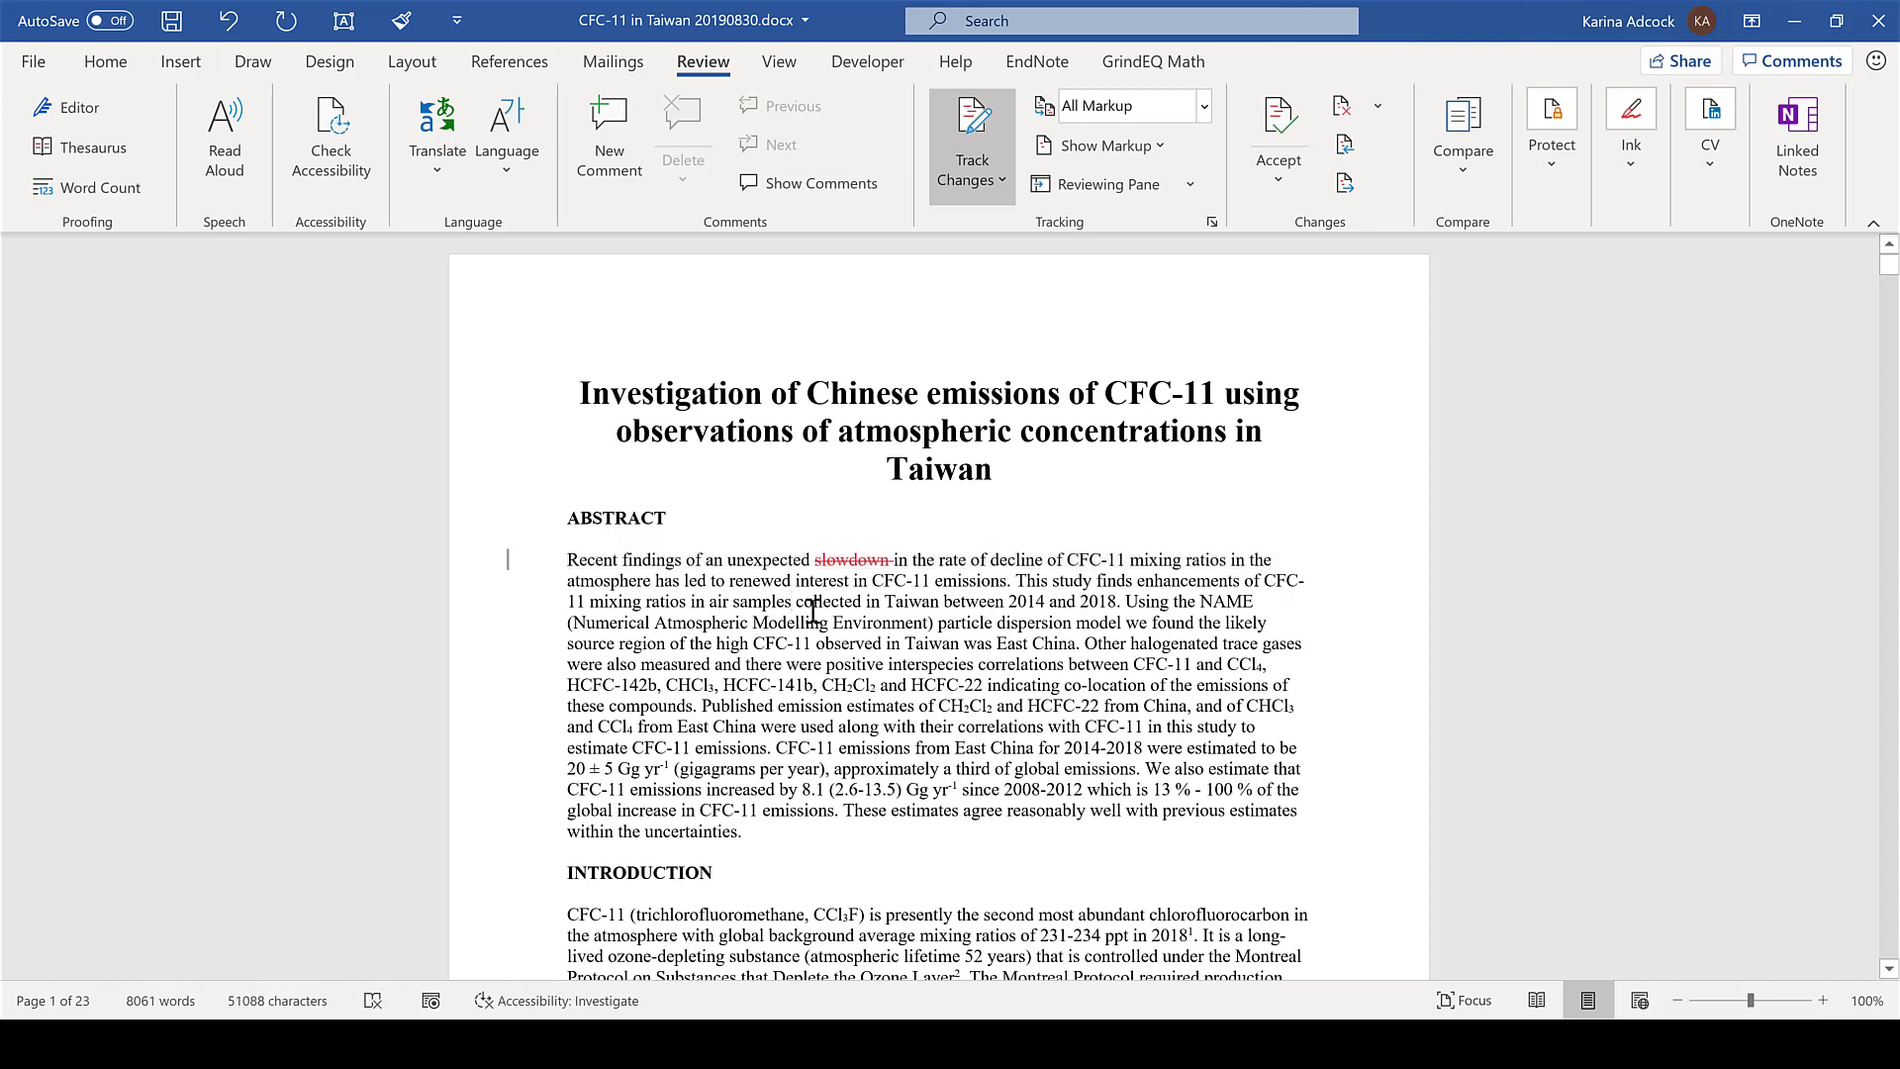
type("change")
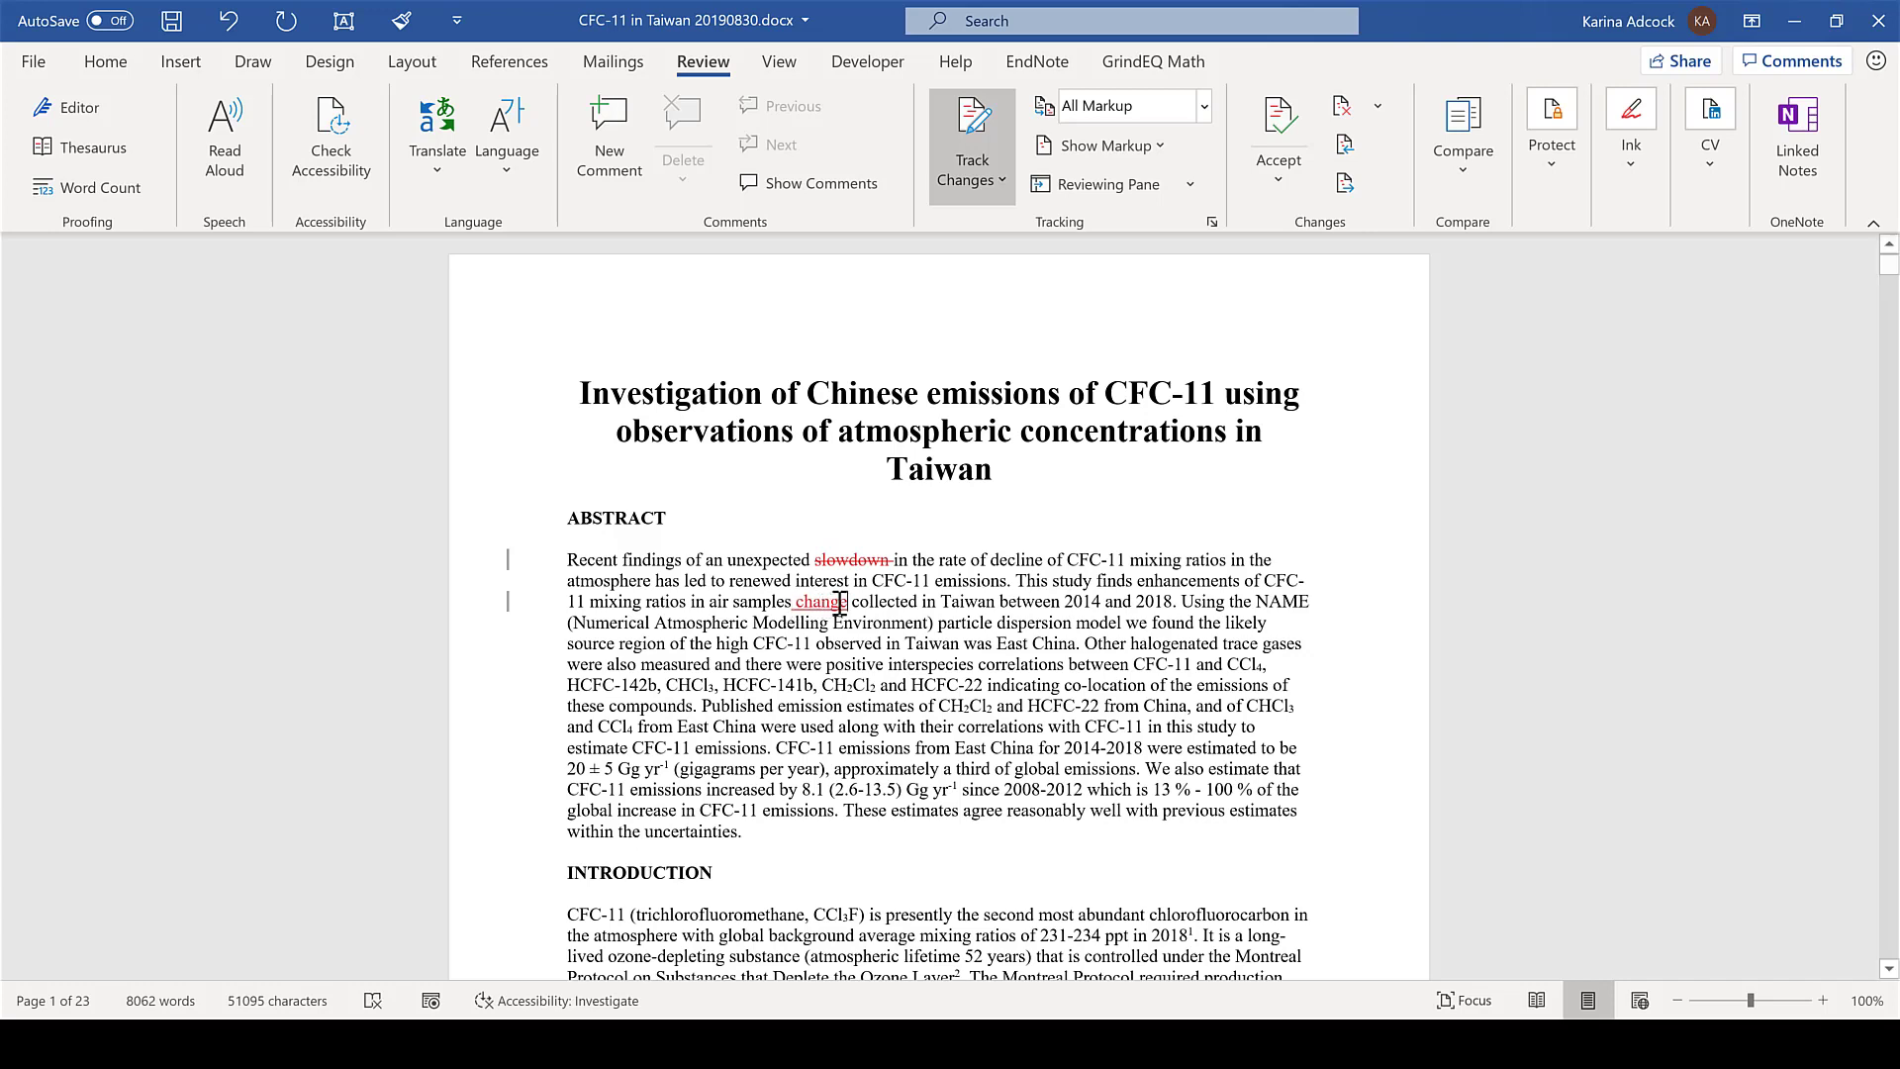
- Apply yellow highlight to 'CFC-11' in the abstract's fifth line
double_click(794, 643)
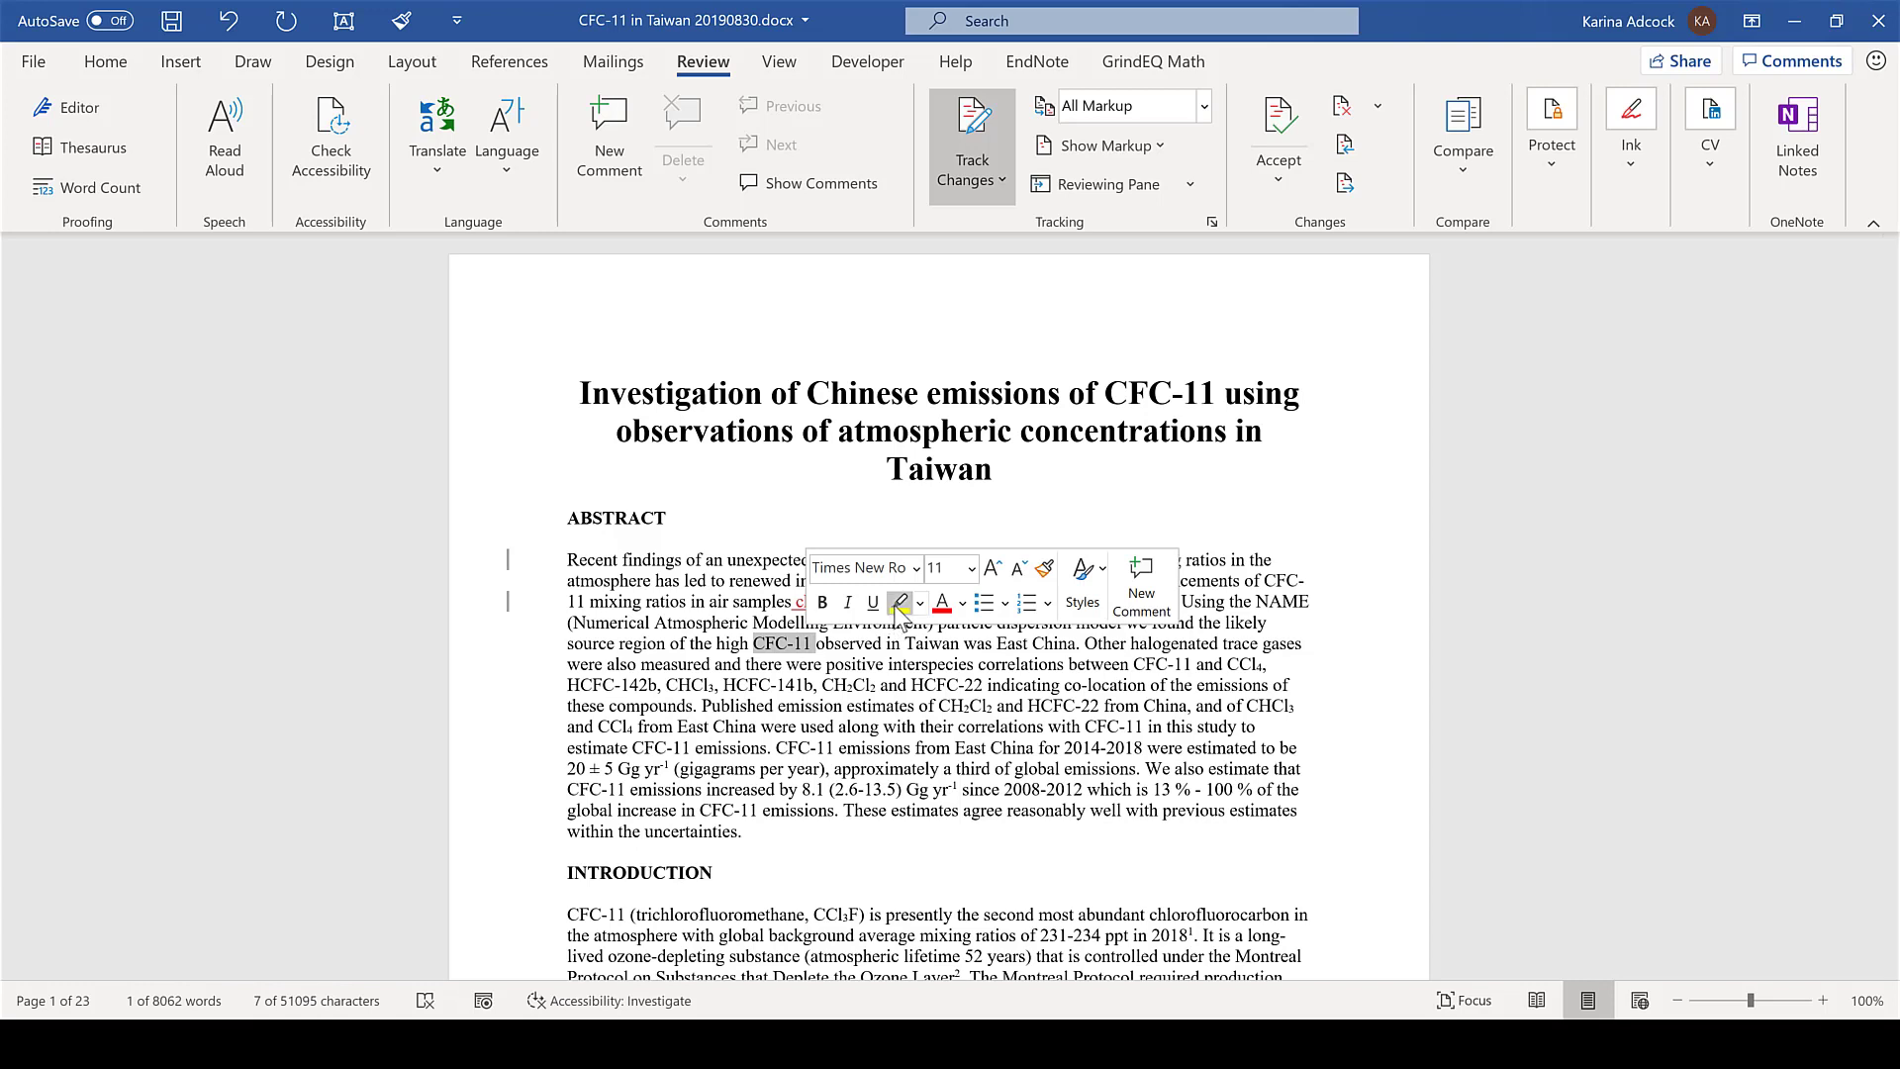
left_click(900, 603)
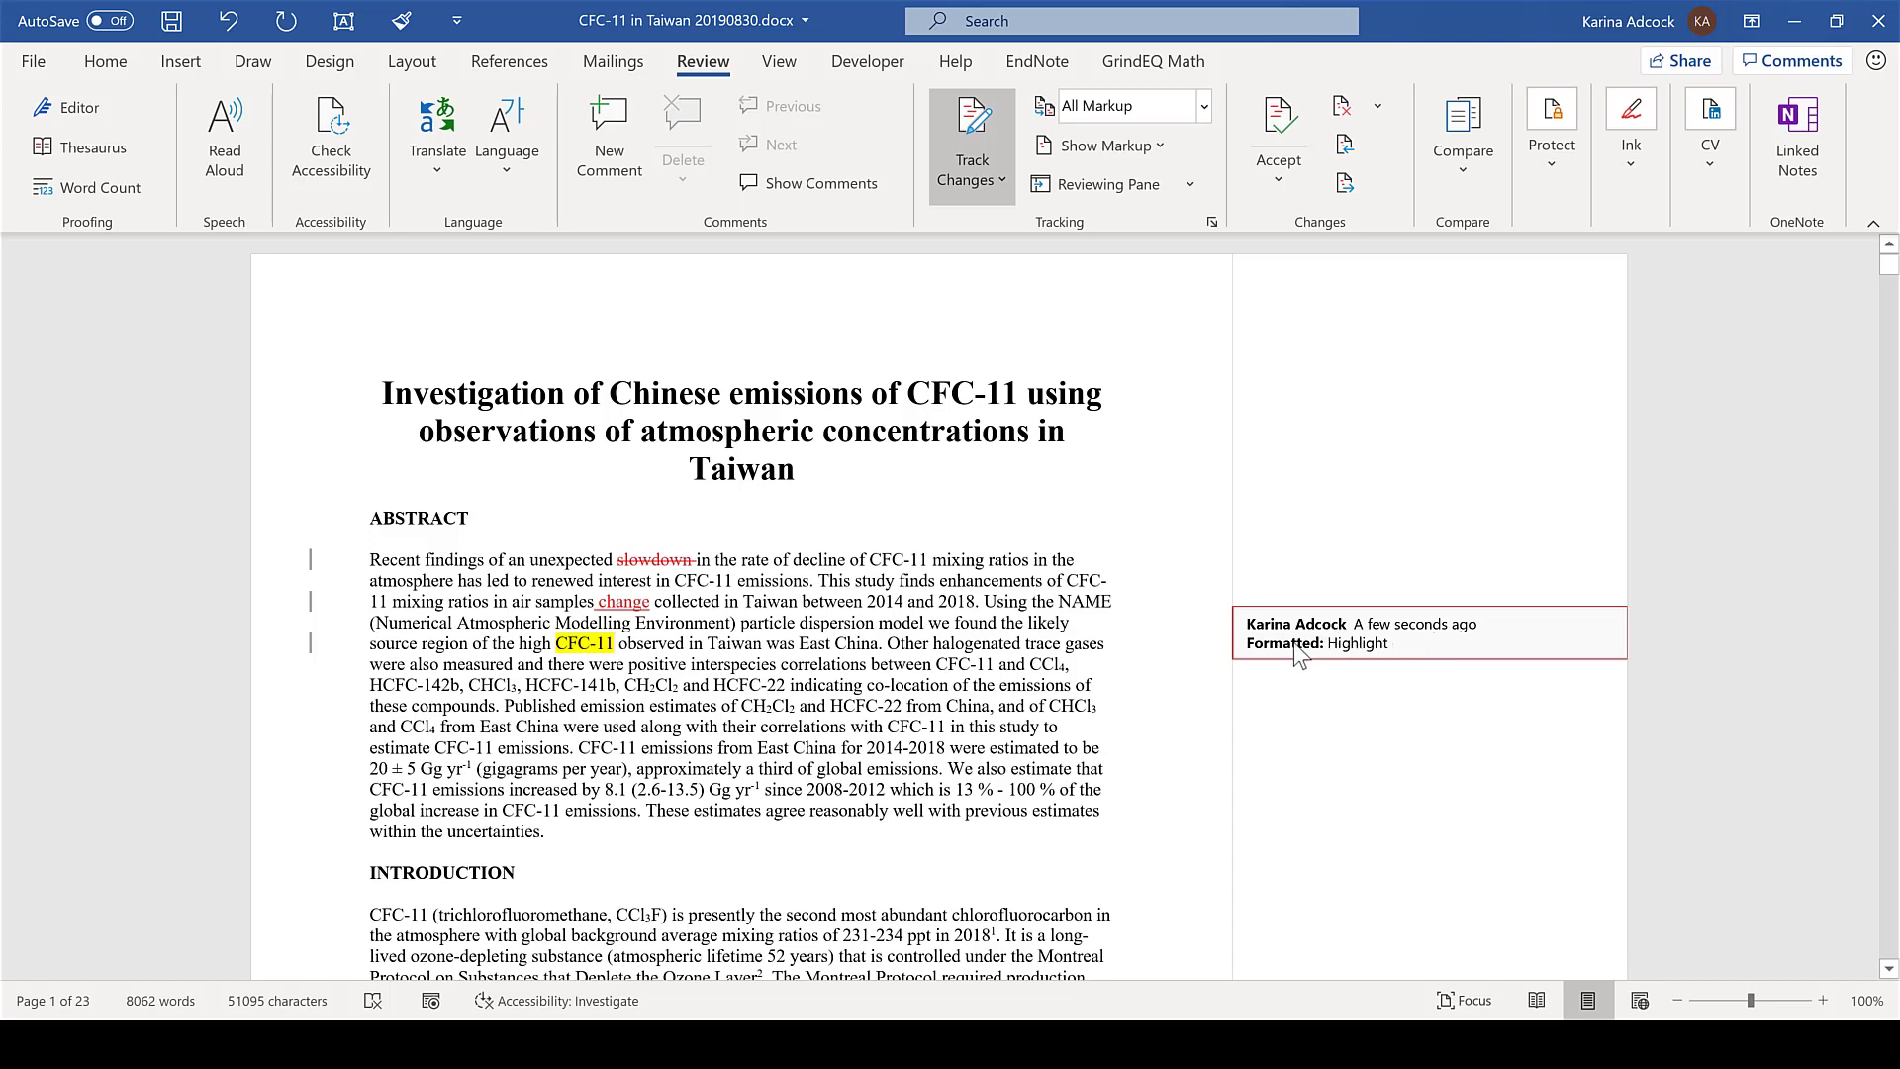
scroll(696, 676, "down", 10)
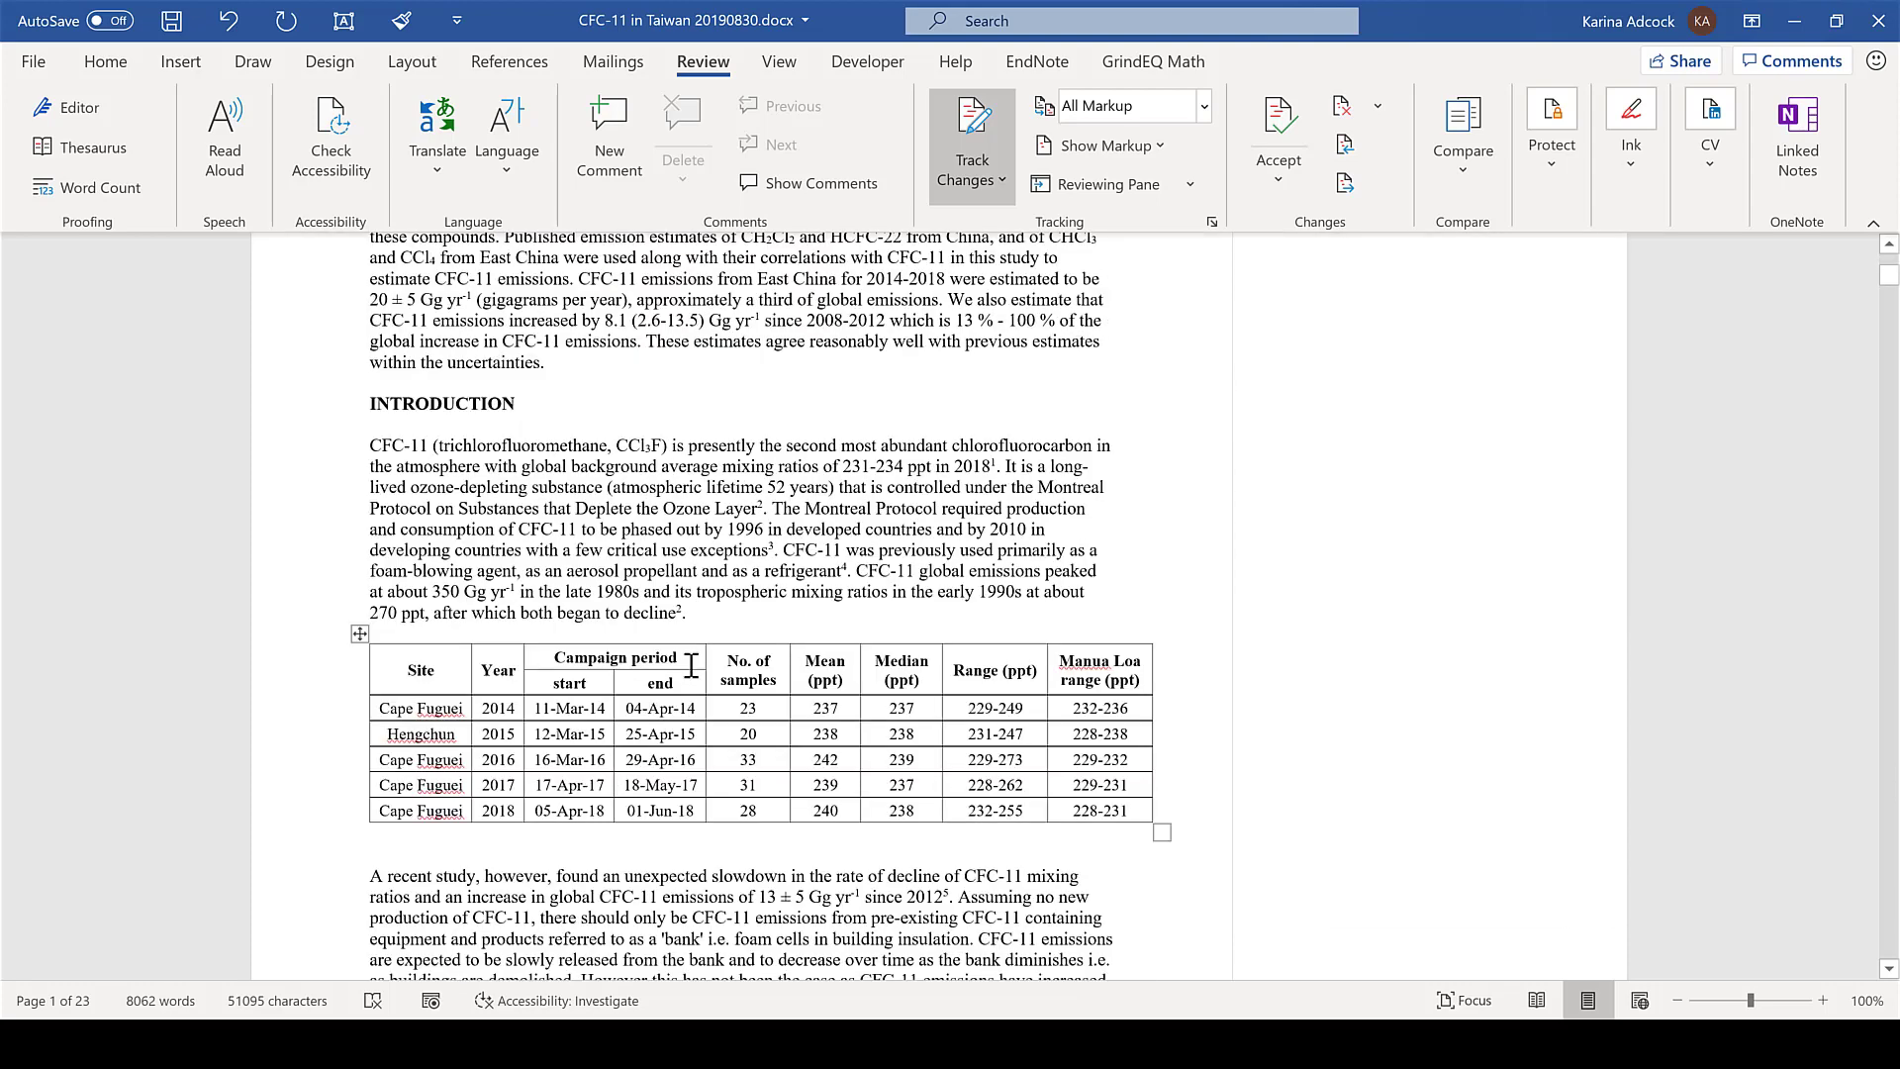
- Copy the sentence on CFC-11 emissions rising since 2012, then delete it from below the table
left_click_drag(582, 798, 450, 826)
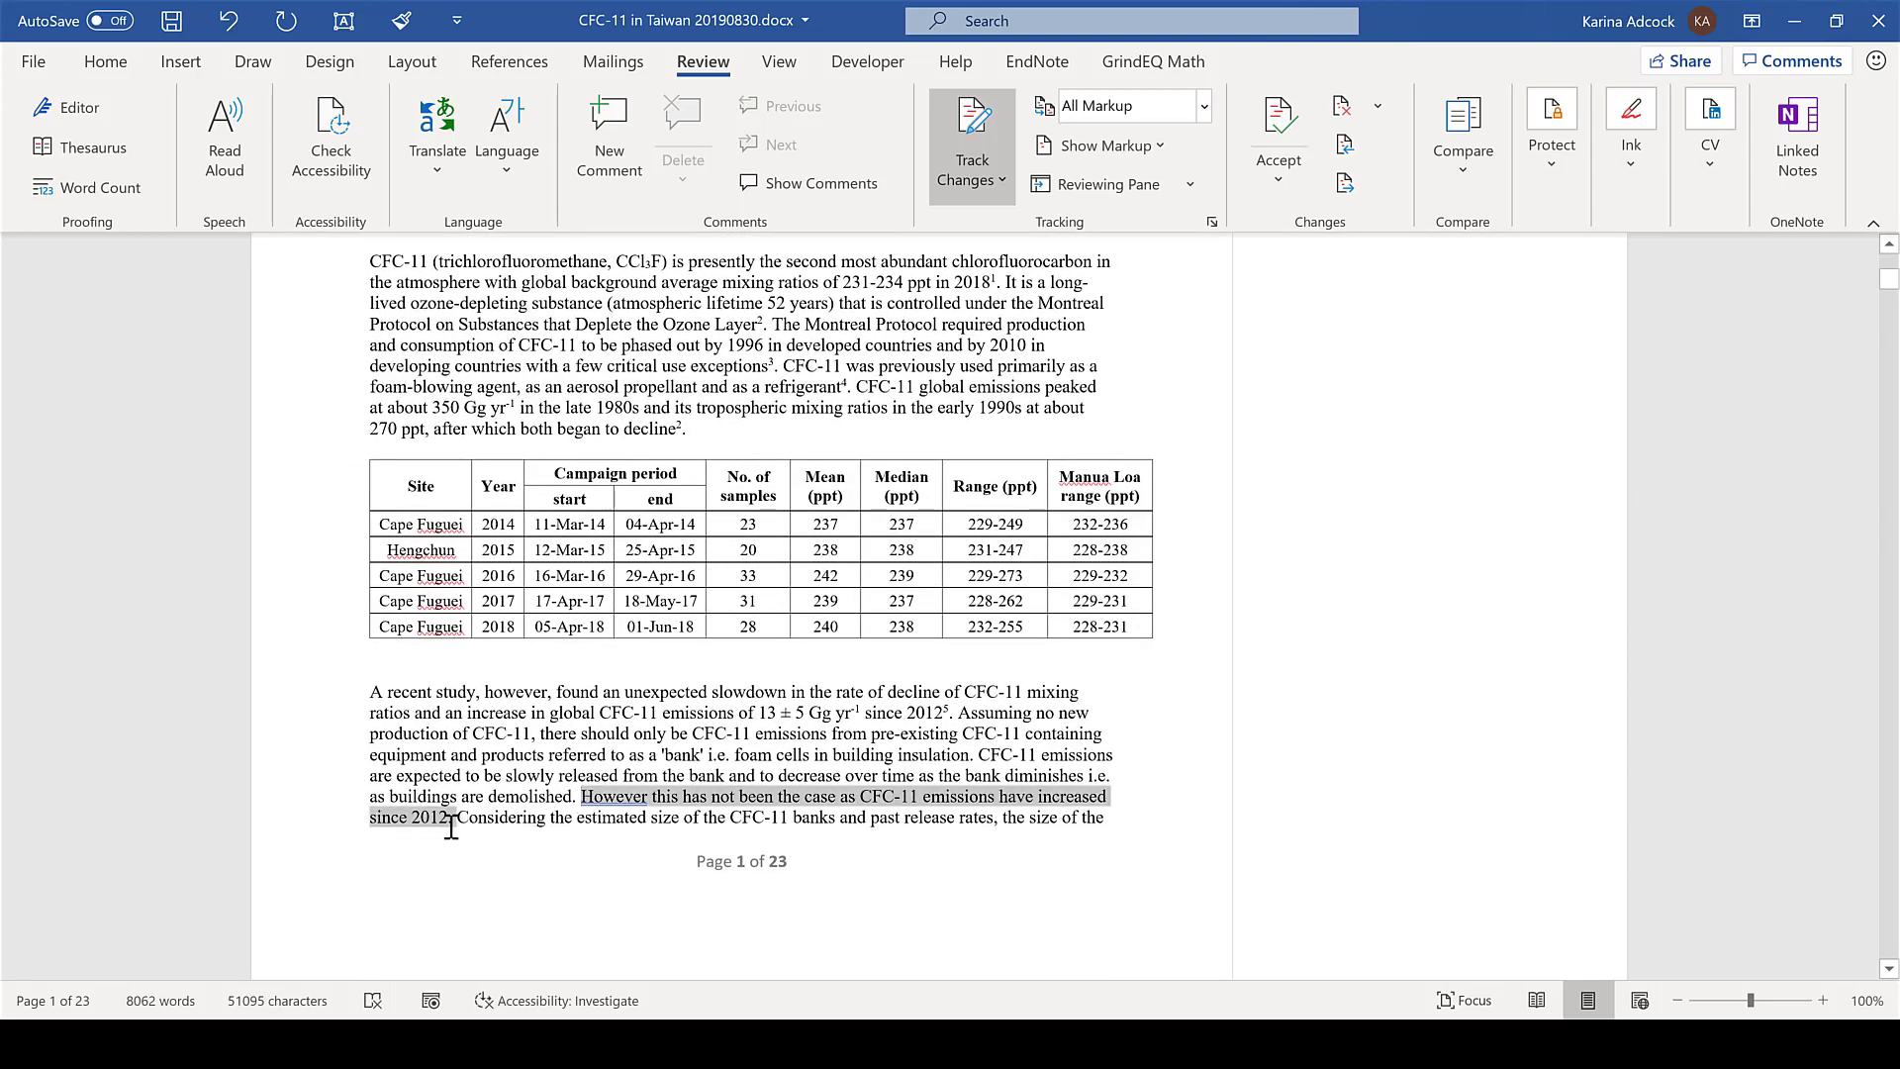
right_click(452, 827)
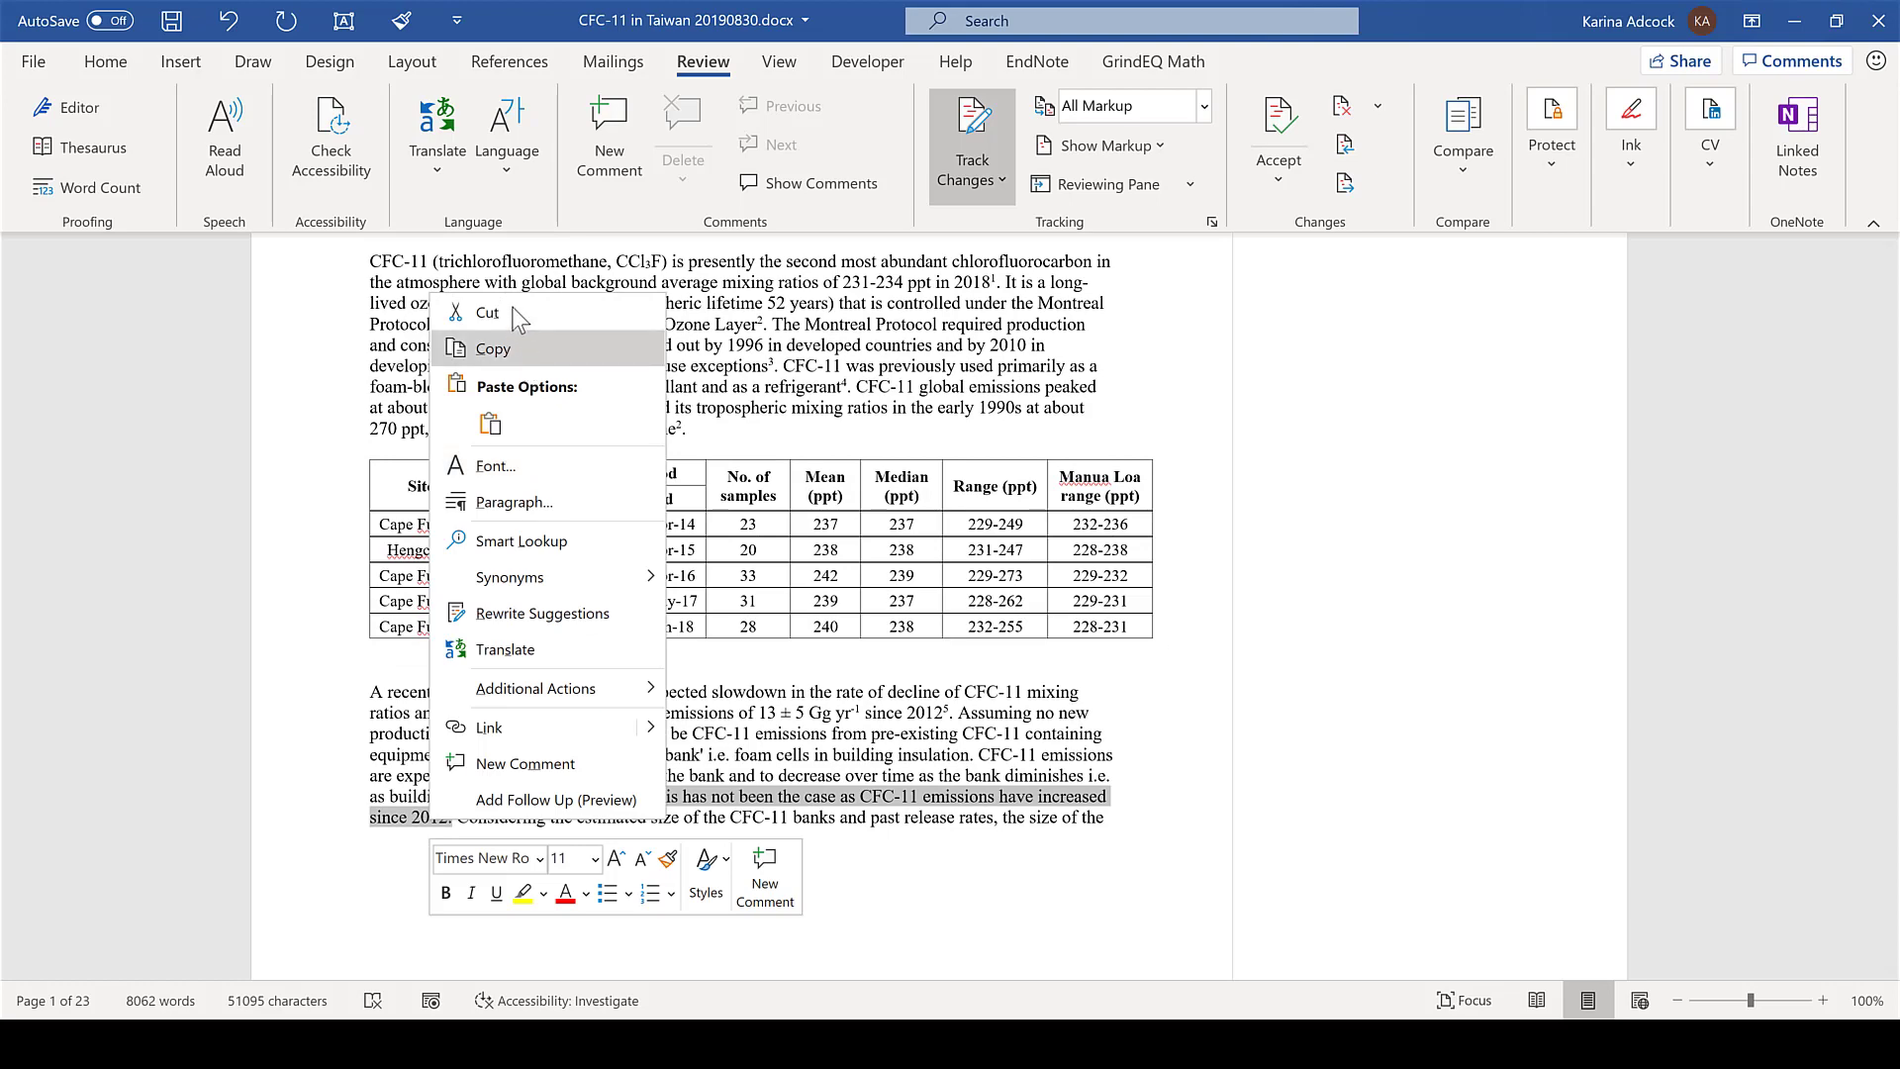
left_click(515, 343)
key("Delete")
- Paste that sentence after 'within the uncertainties.' at the end of the abstract
scroll(576, 715, "up", 8)
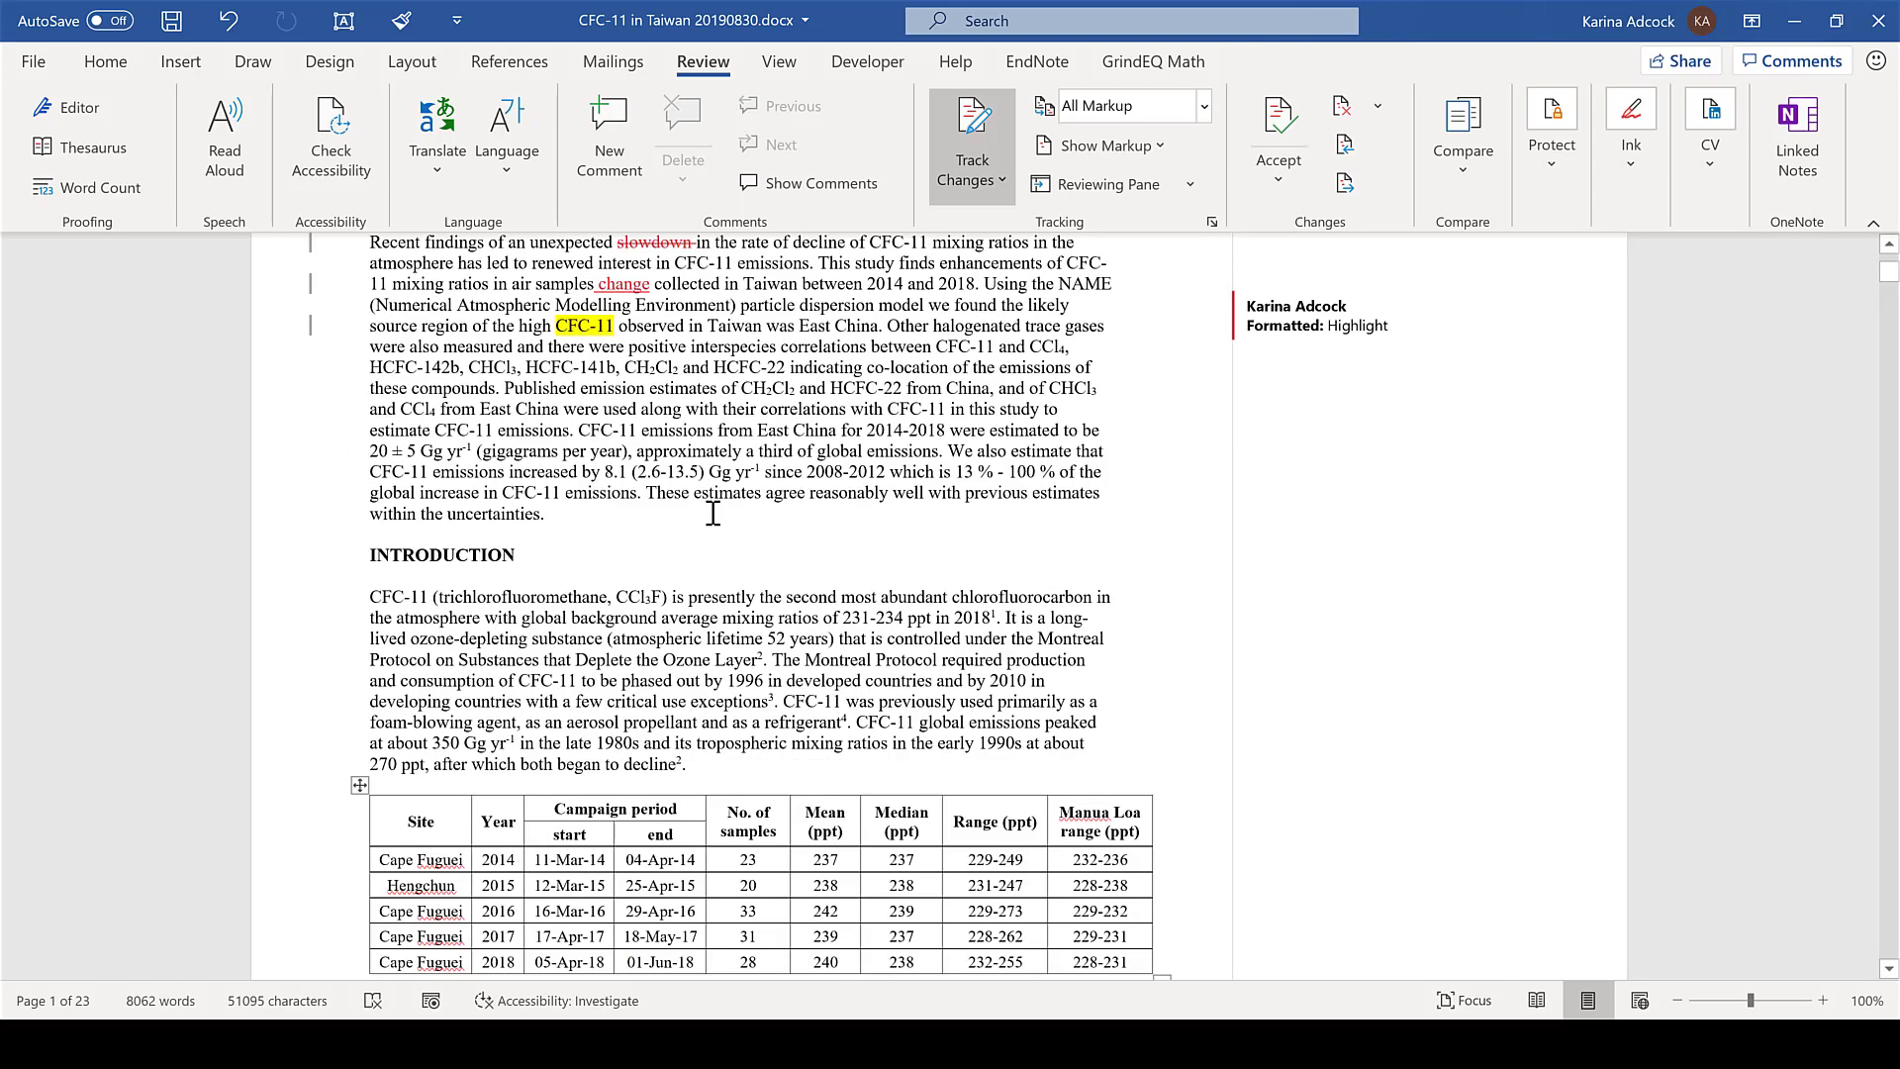
left_click(576, 715)
key("ctrl+v")
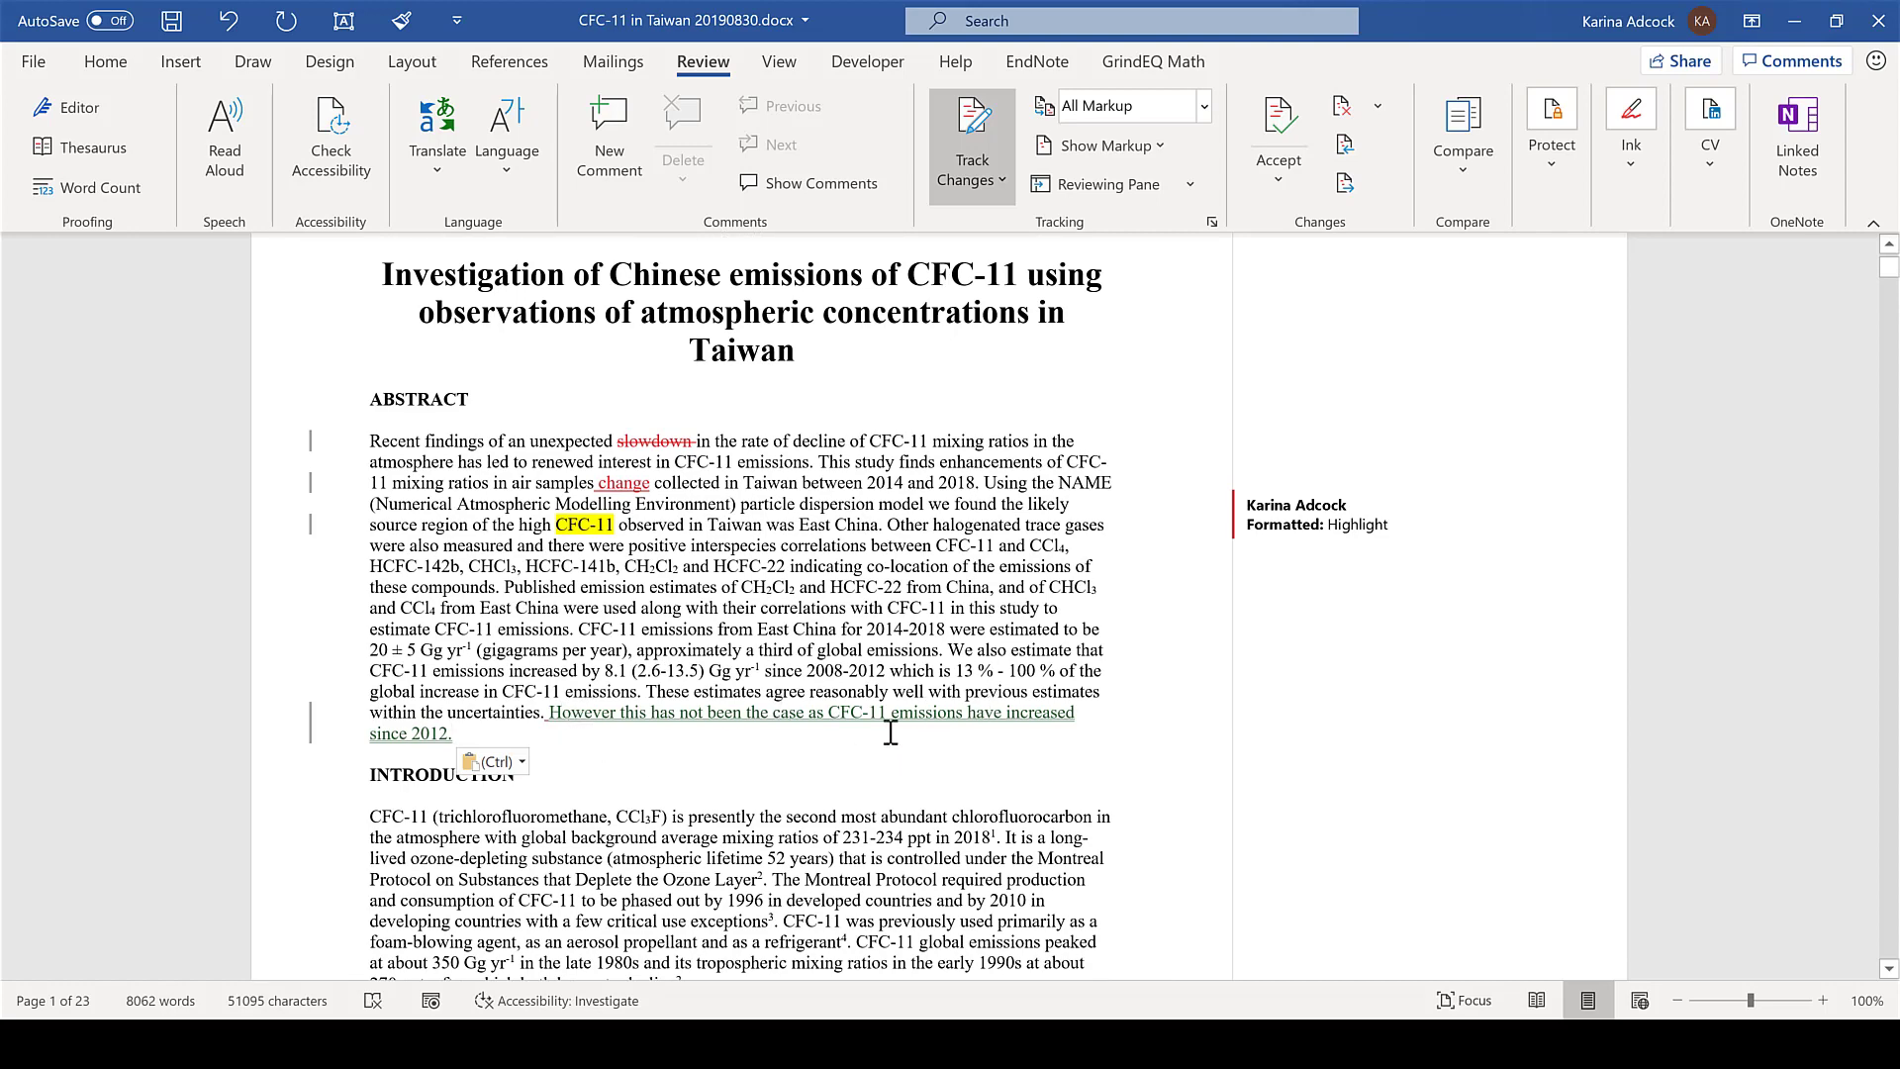
scroll(890, 732, "down", 10)
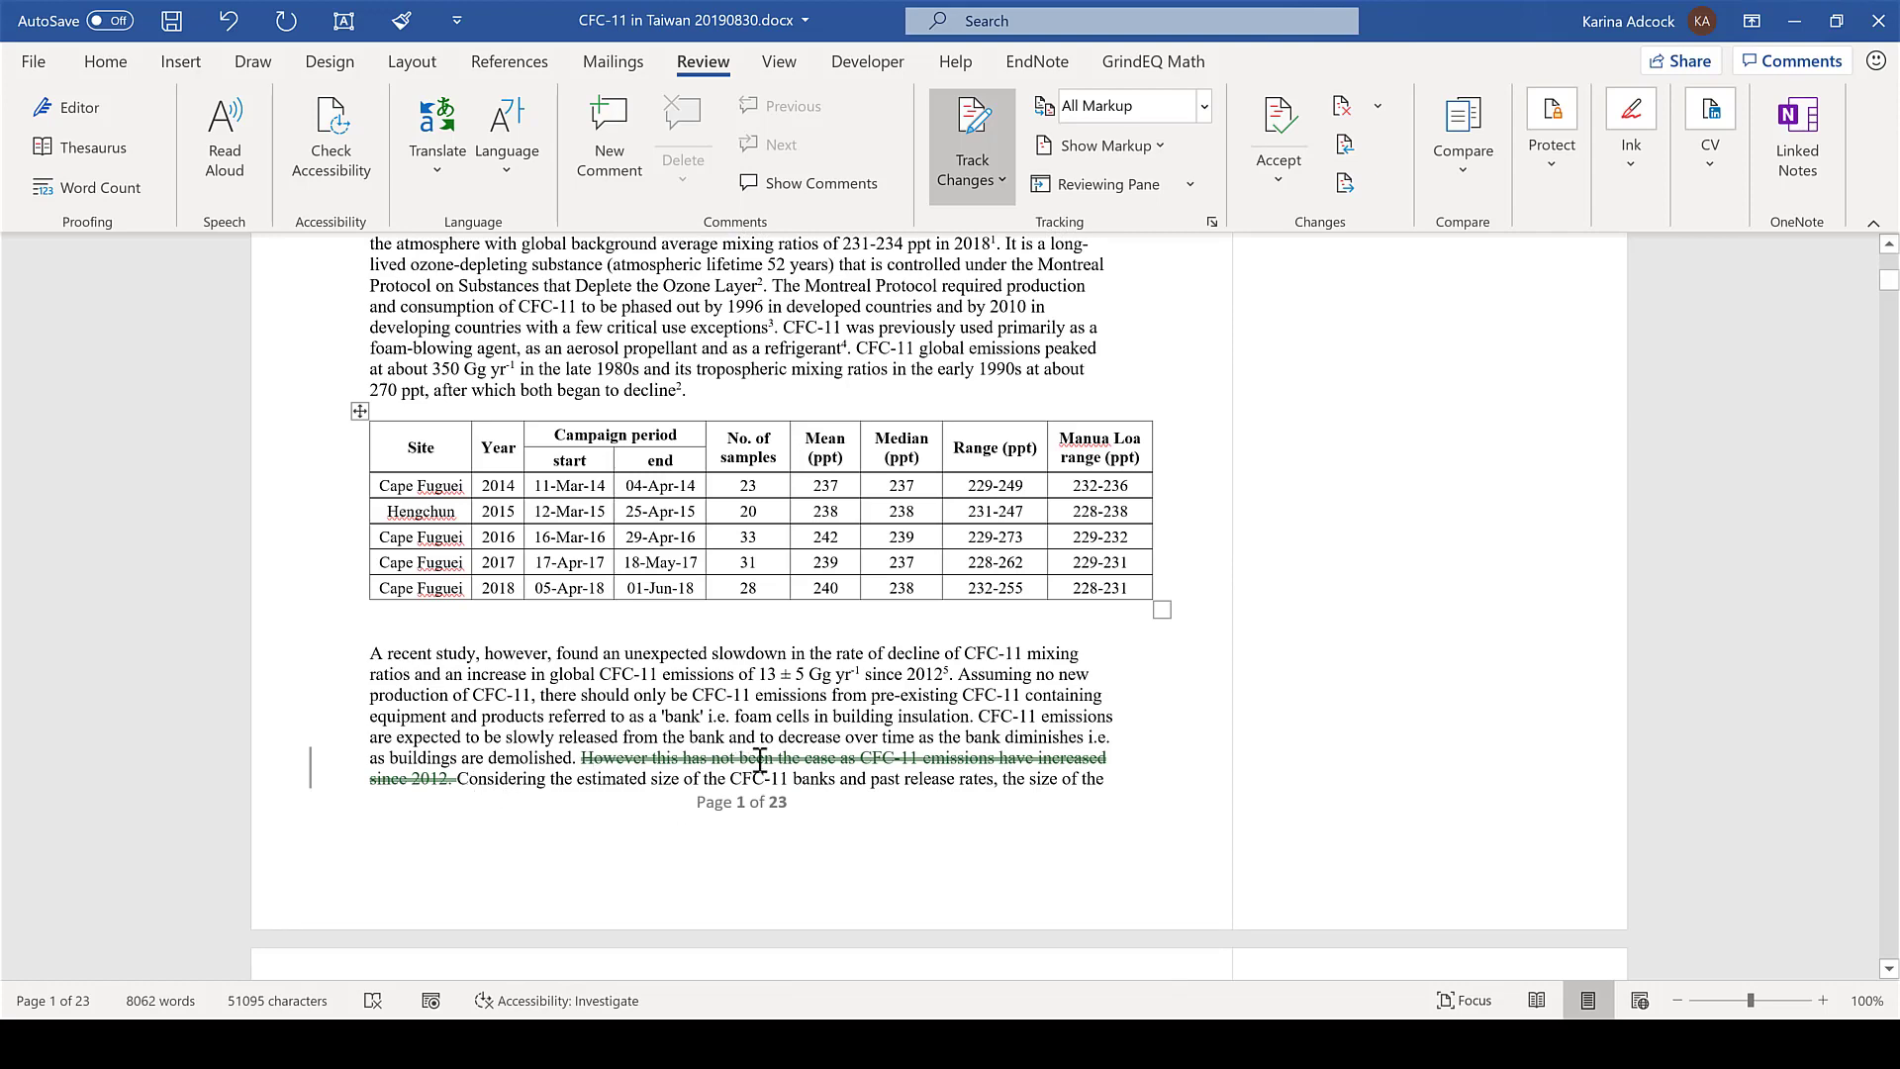
key("ctrl+v")
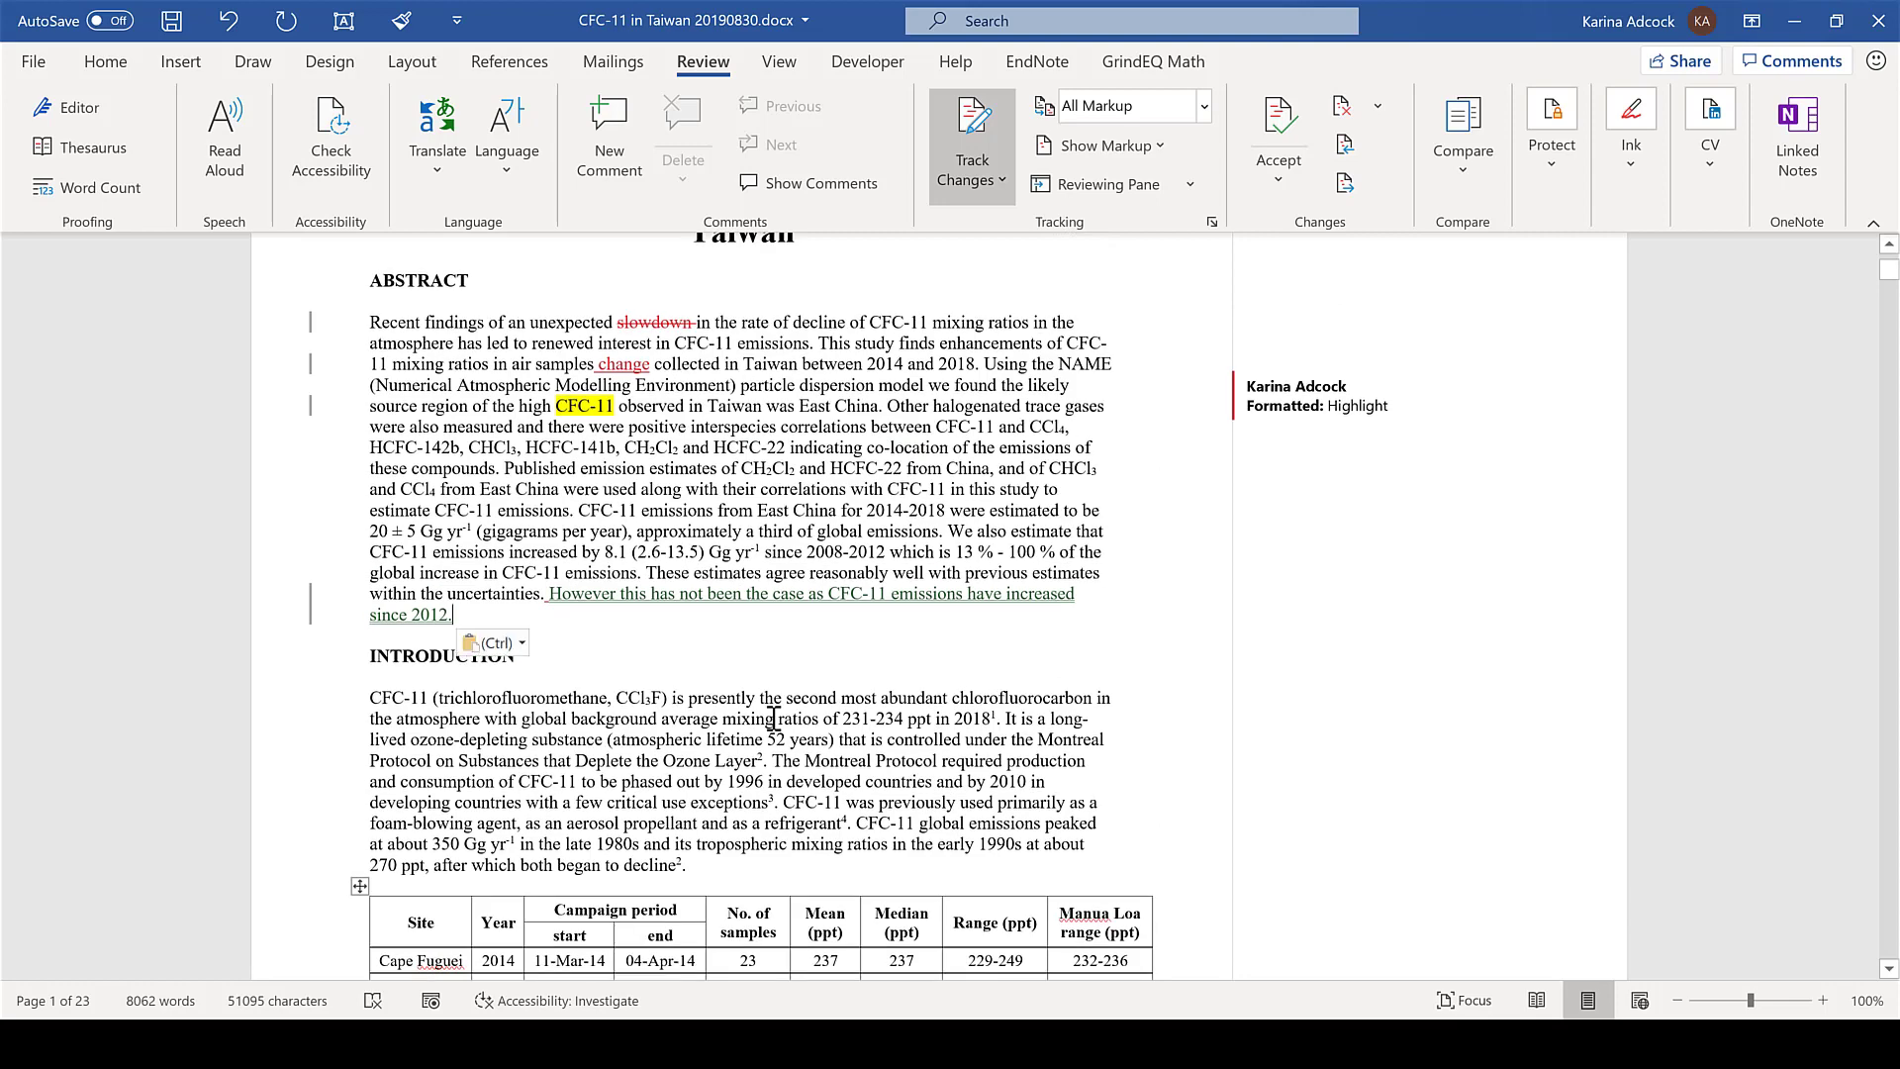
scroll(623, 681, "down", 3)
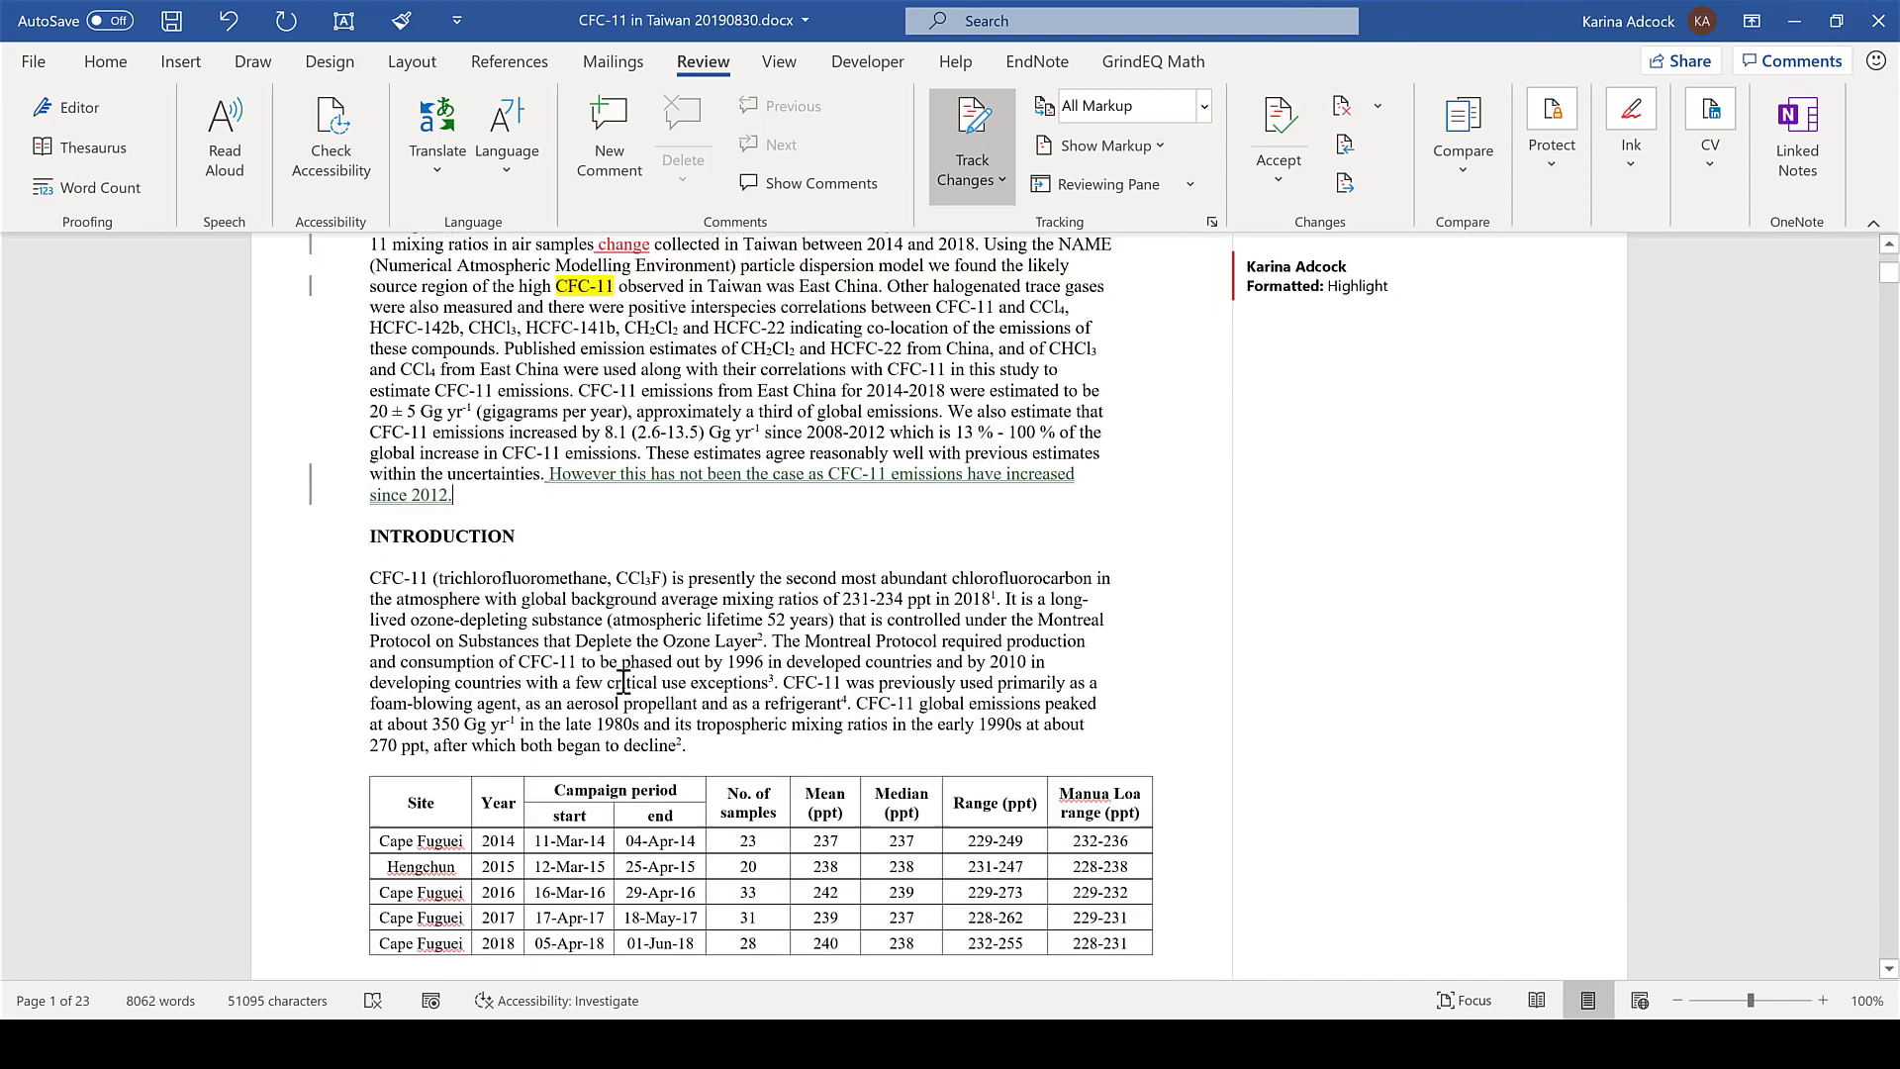
scroll(624, 681, "down", 2)
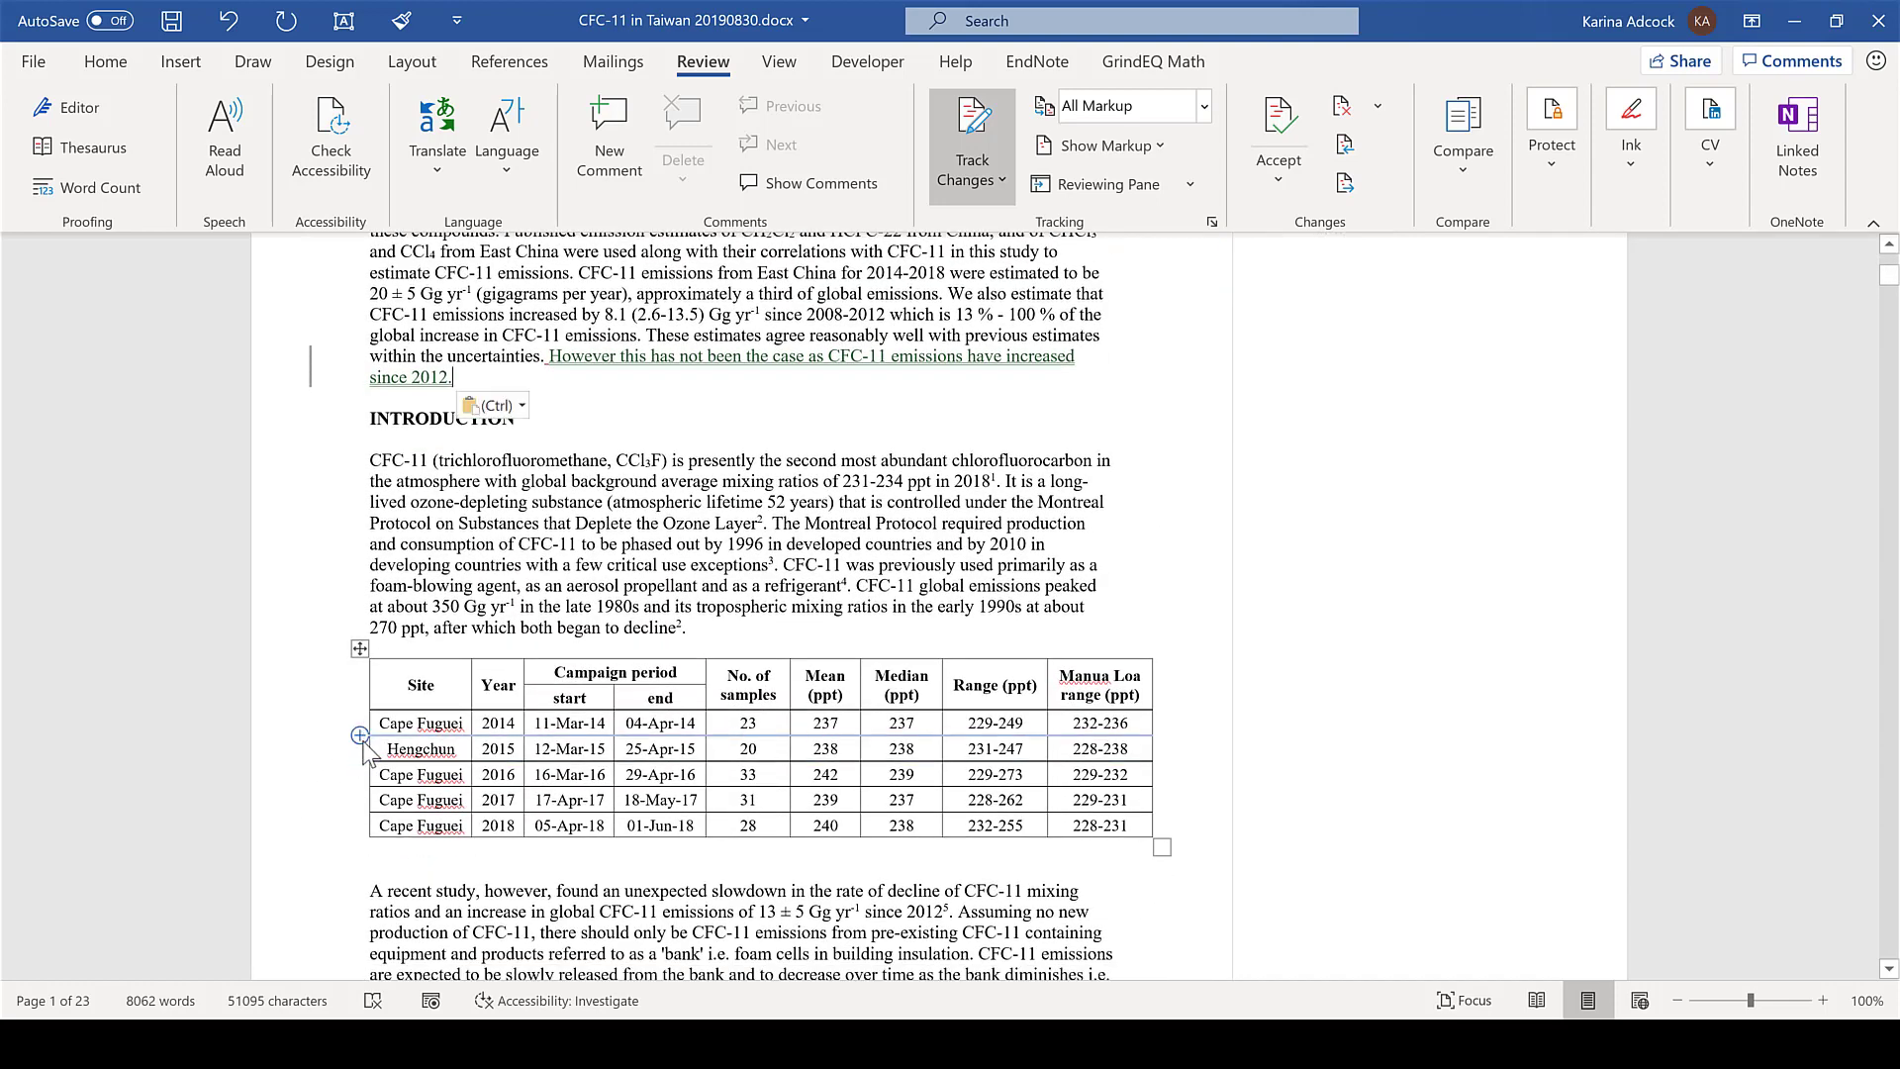
- Insert a blank row after the 2014 row and delete the Cape Fuguei 2017 row
left_click(360, 736)
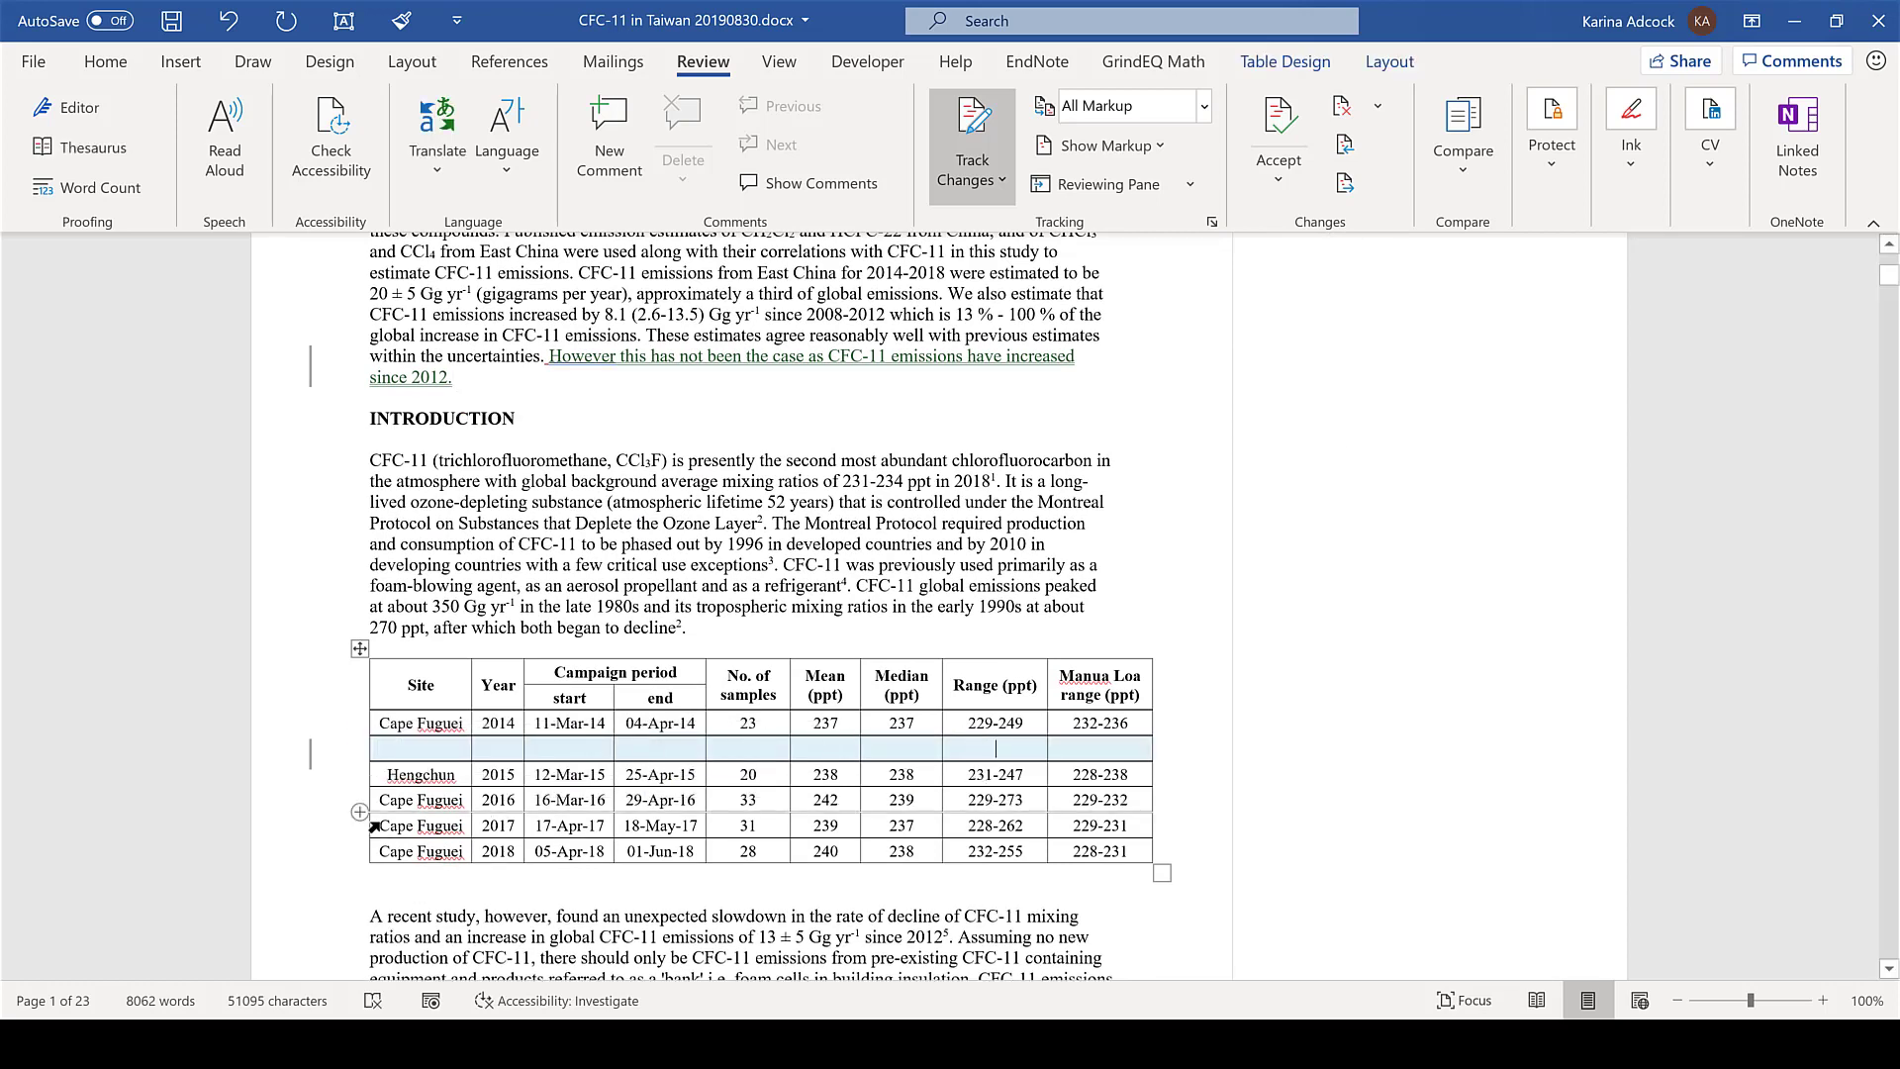
left_click_drag(688, 825, 1138, 828)
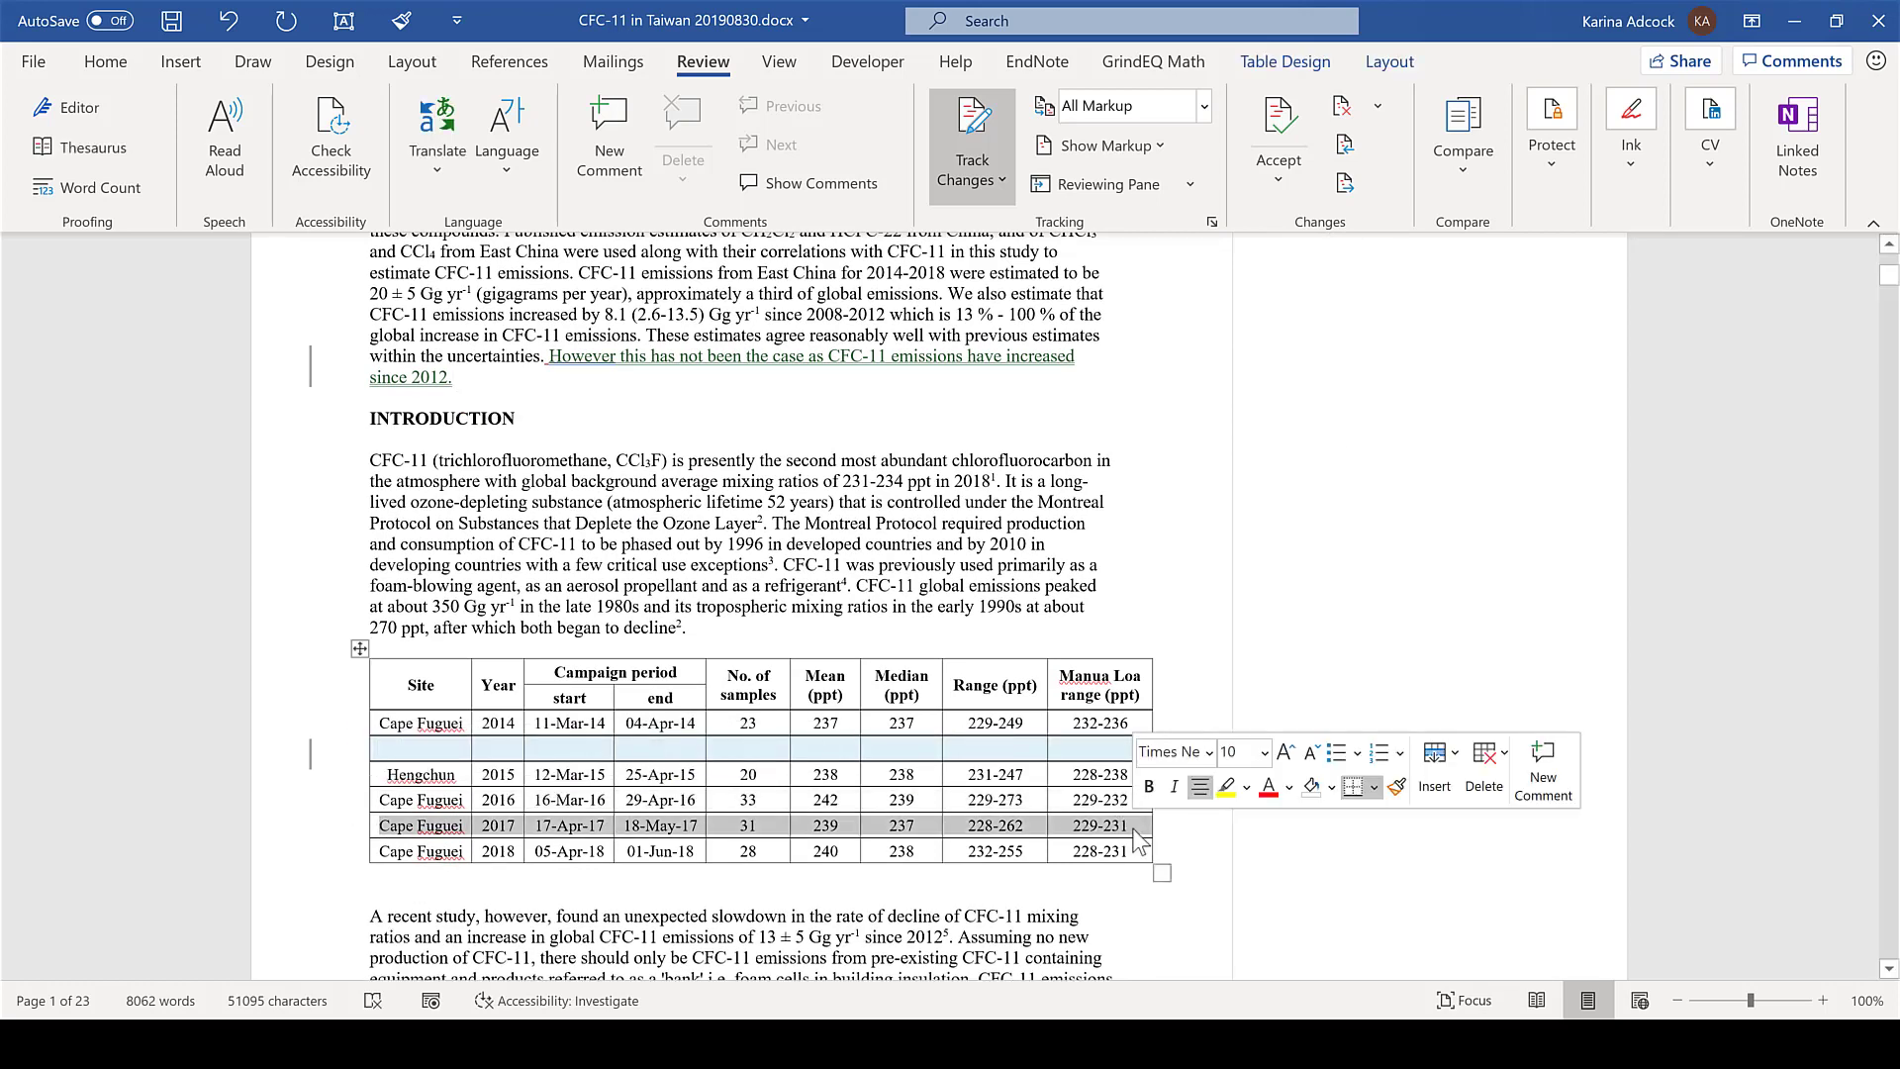
left_click(1496, 782)
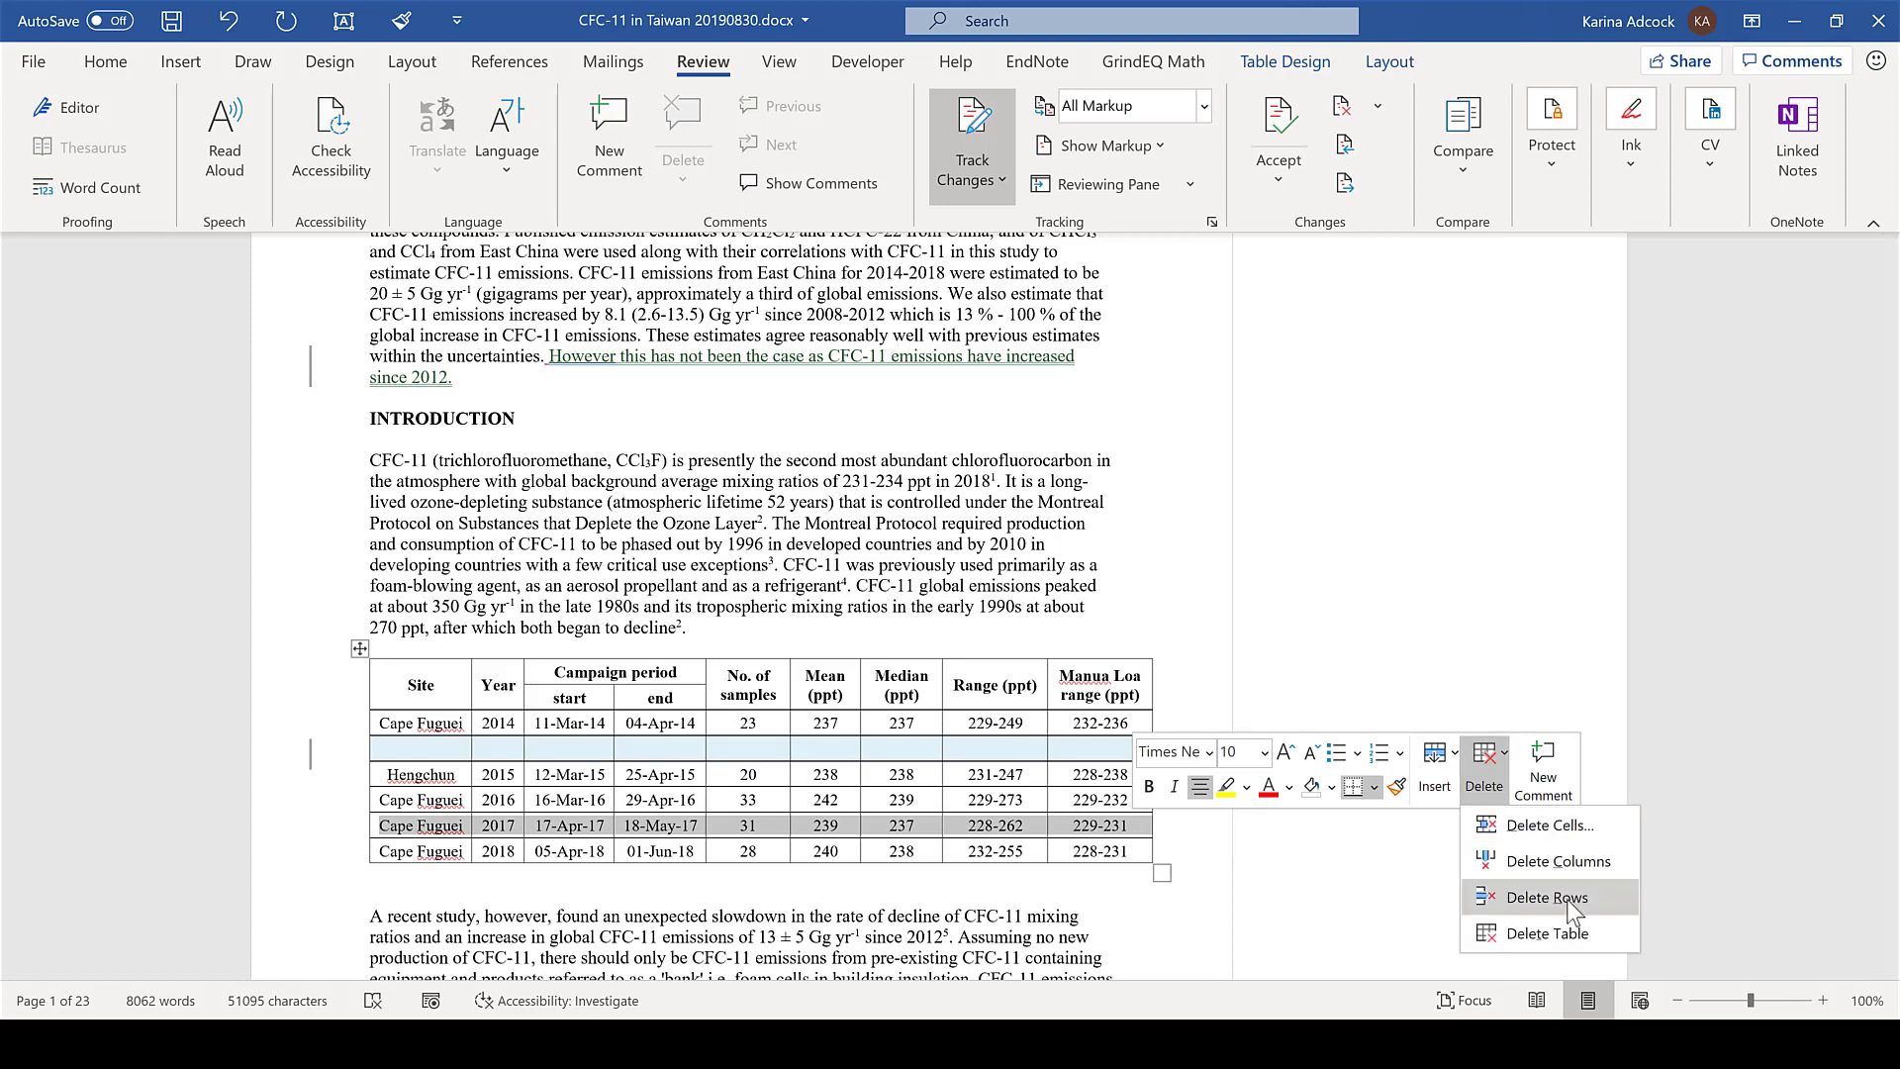
left_click(1574, 896)
left_click(812, 864)
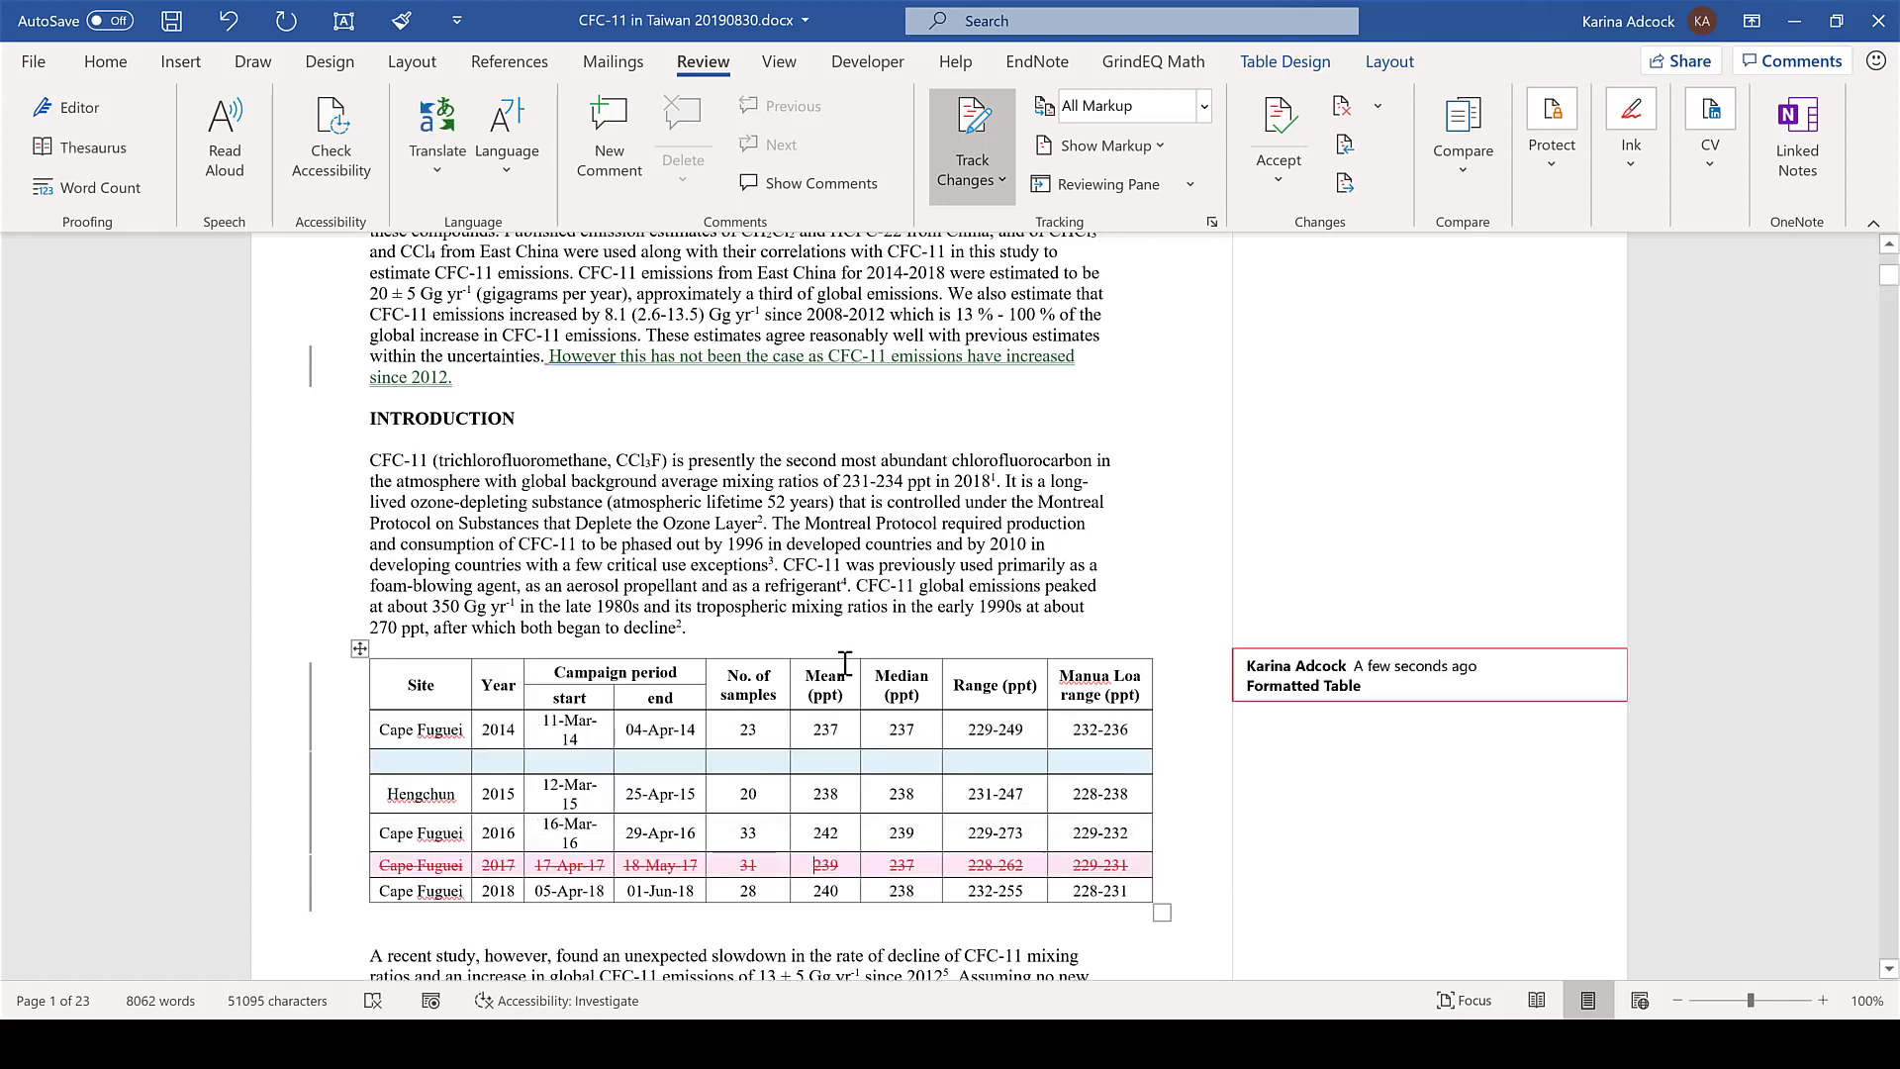
scroll(835, 658, "down", 3)
scroll(835, 658, "down", 12)
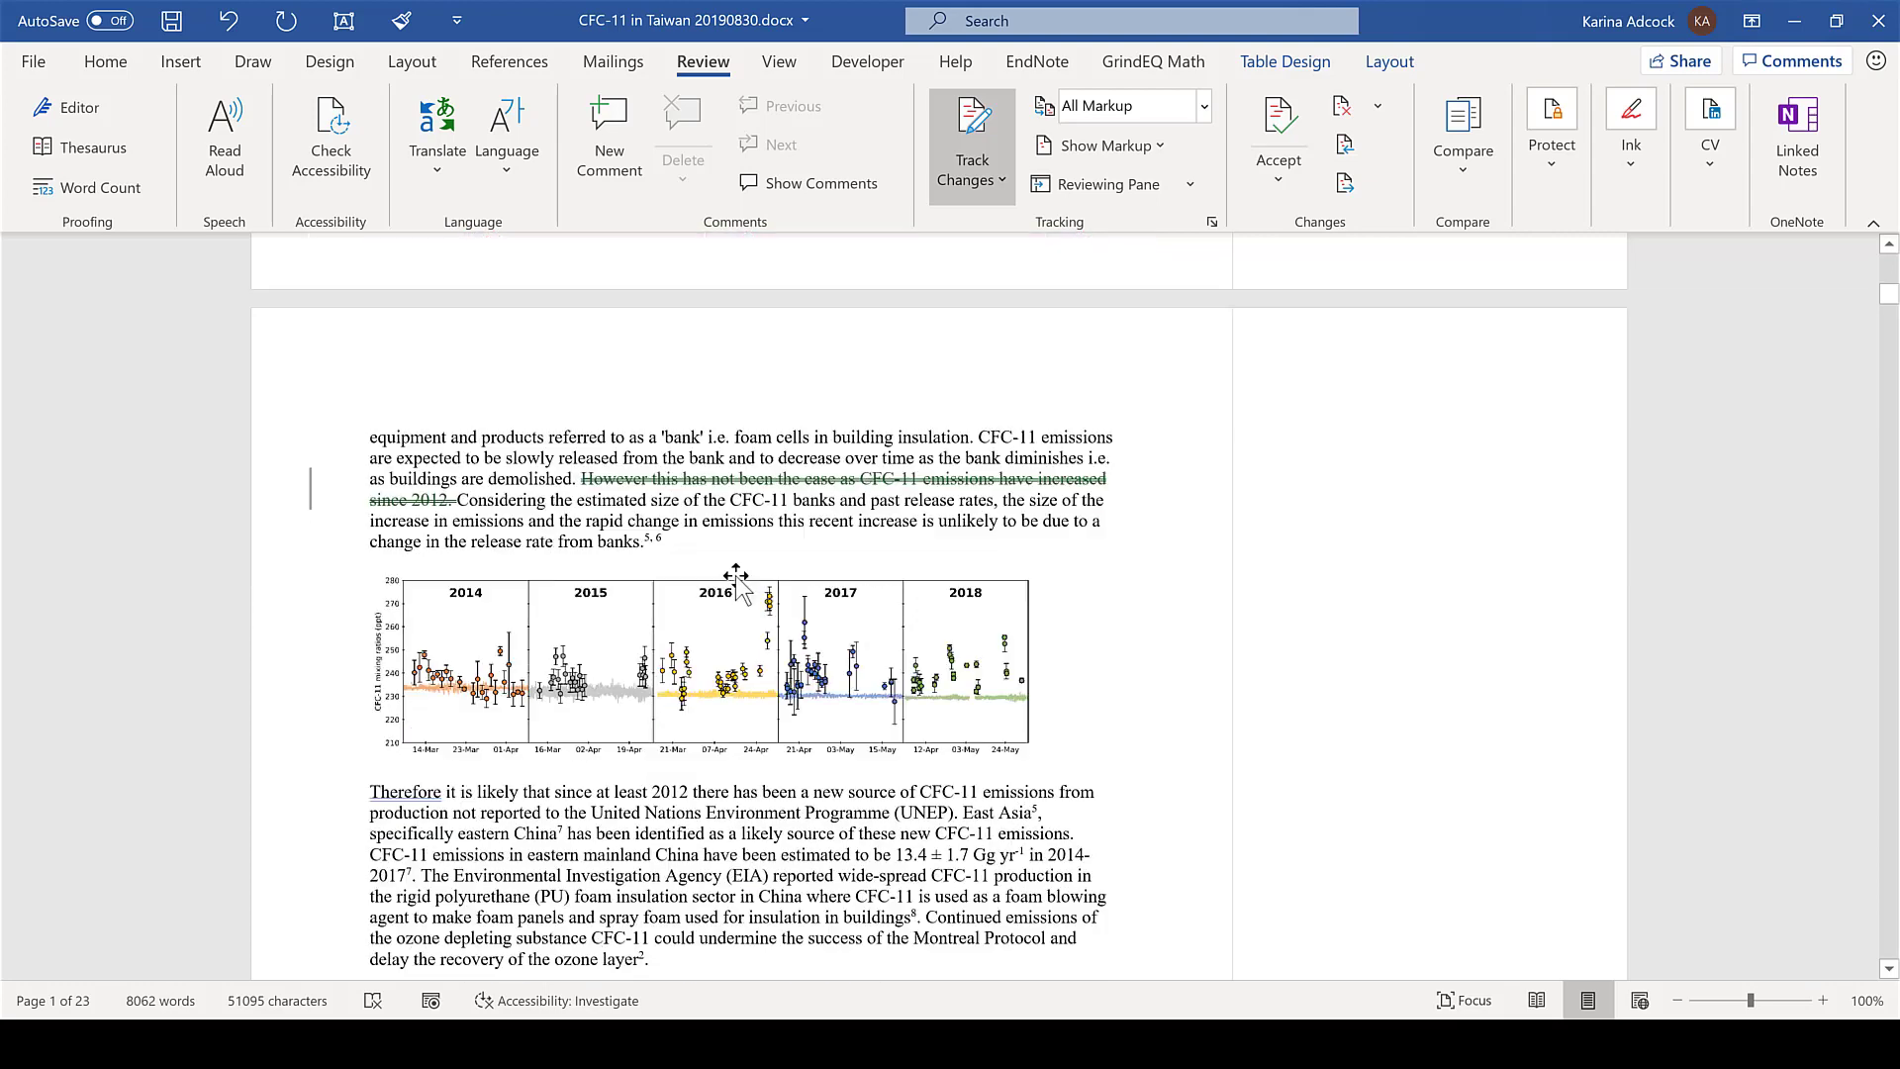
- Delete the CFC-11 figure as a tracked deletion
key("Delete")
left_click(662, 480)
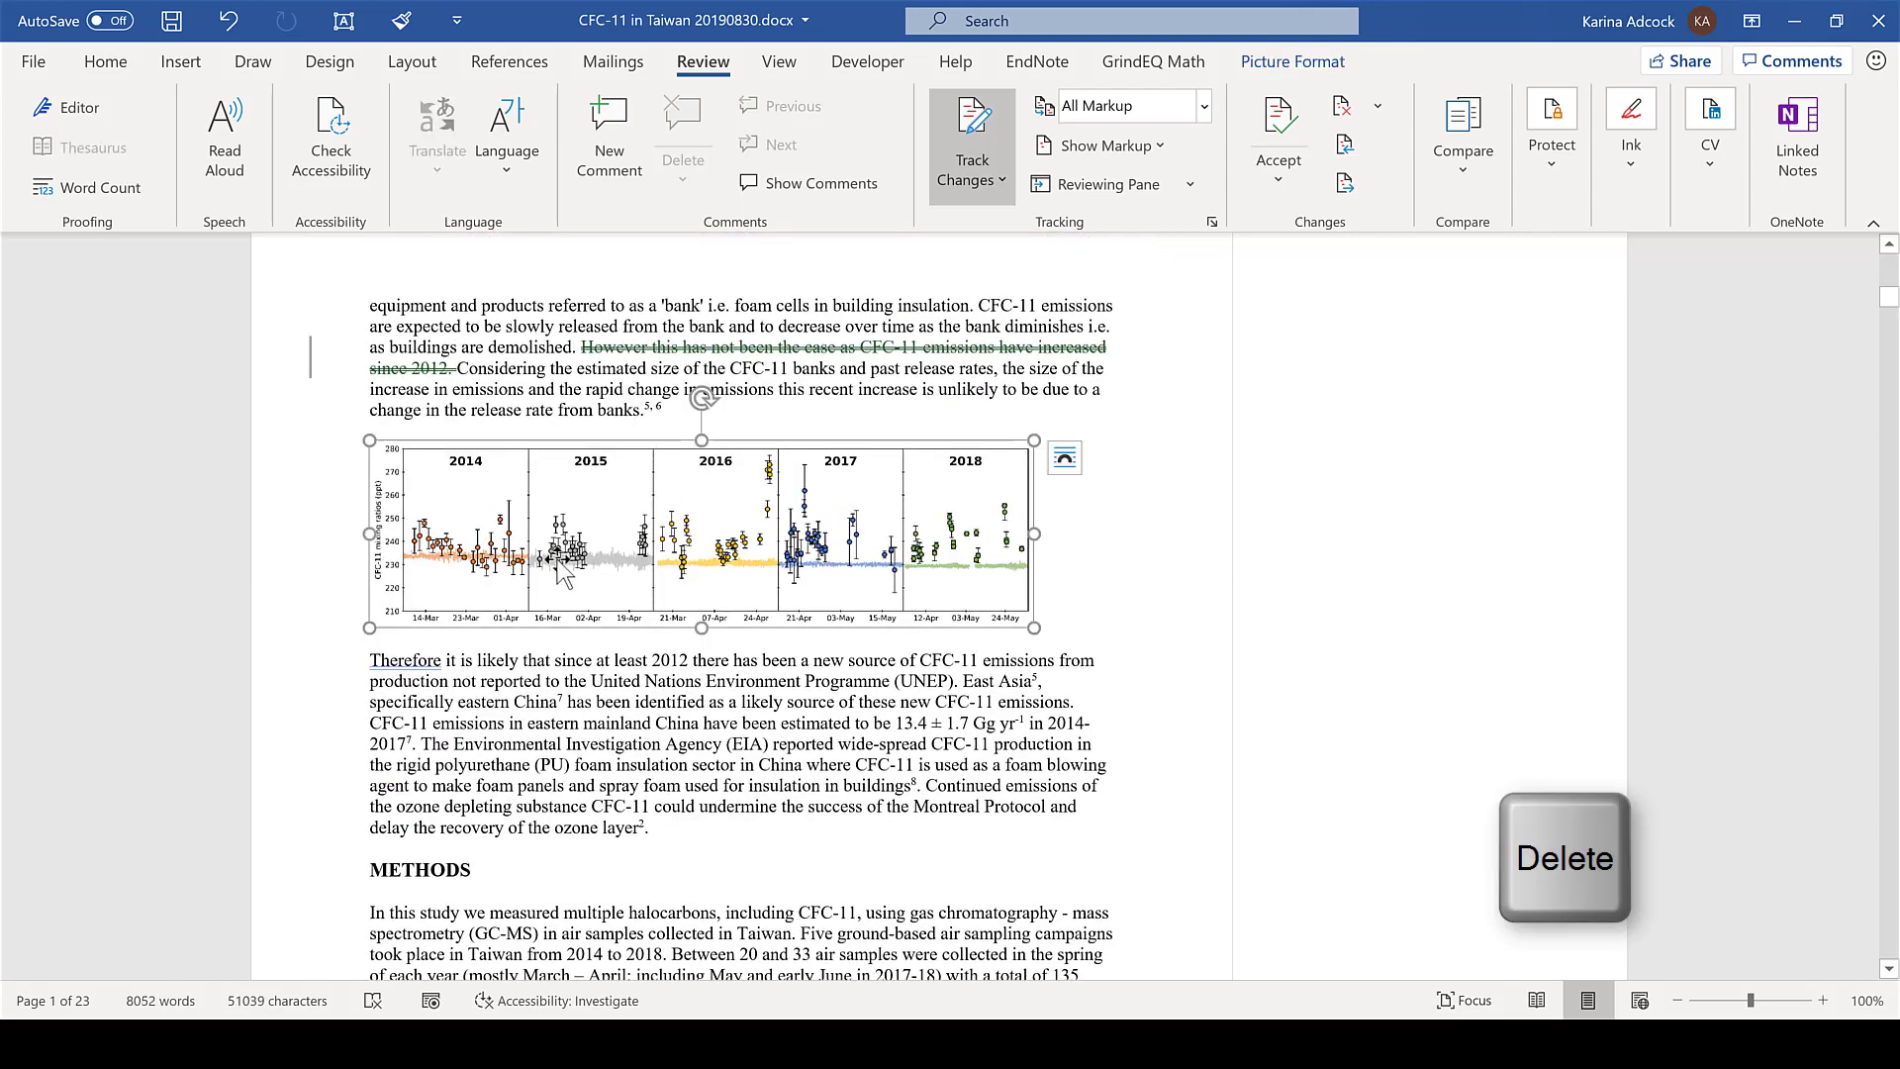
key("Delete")
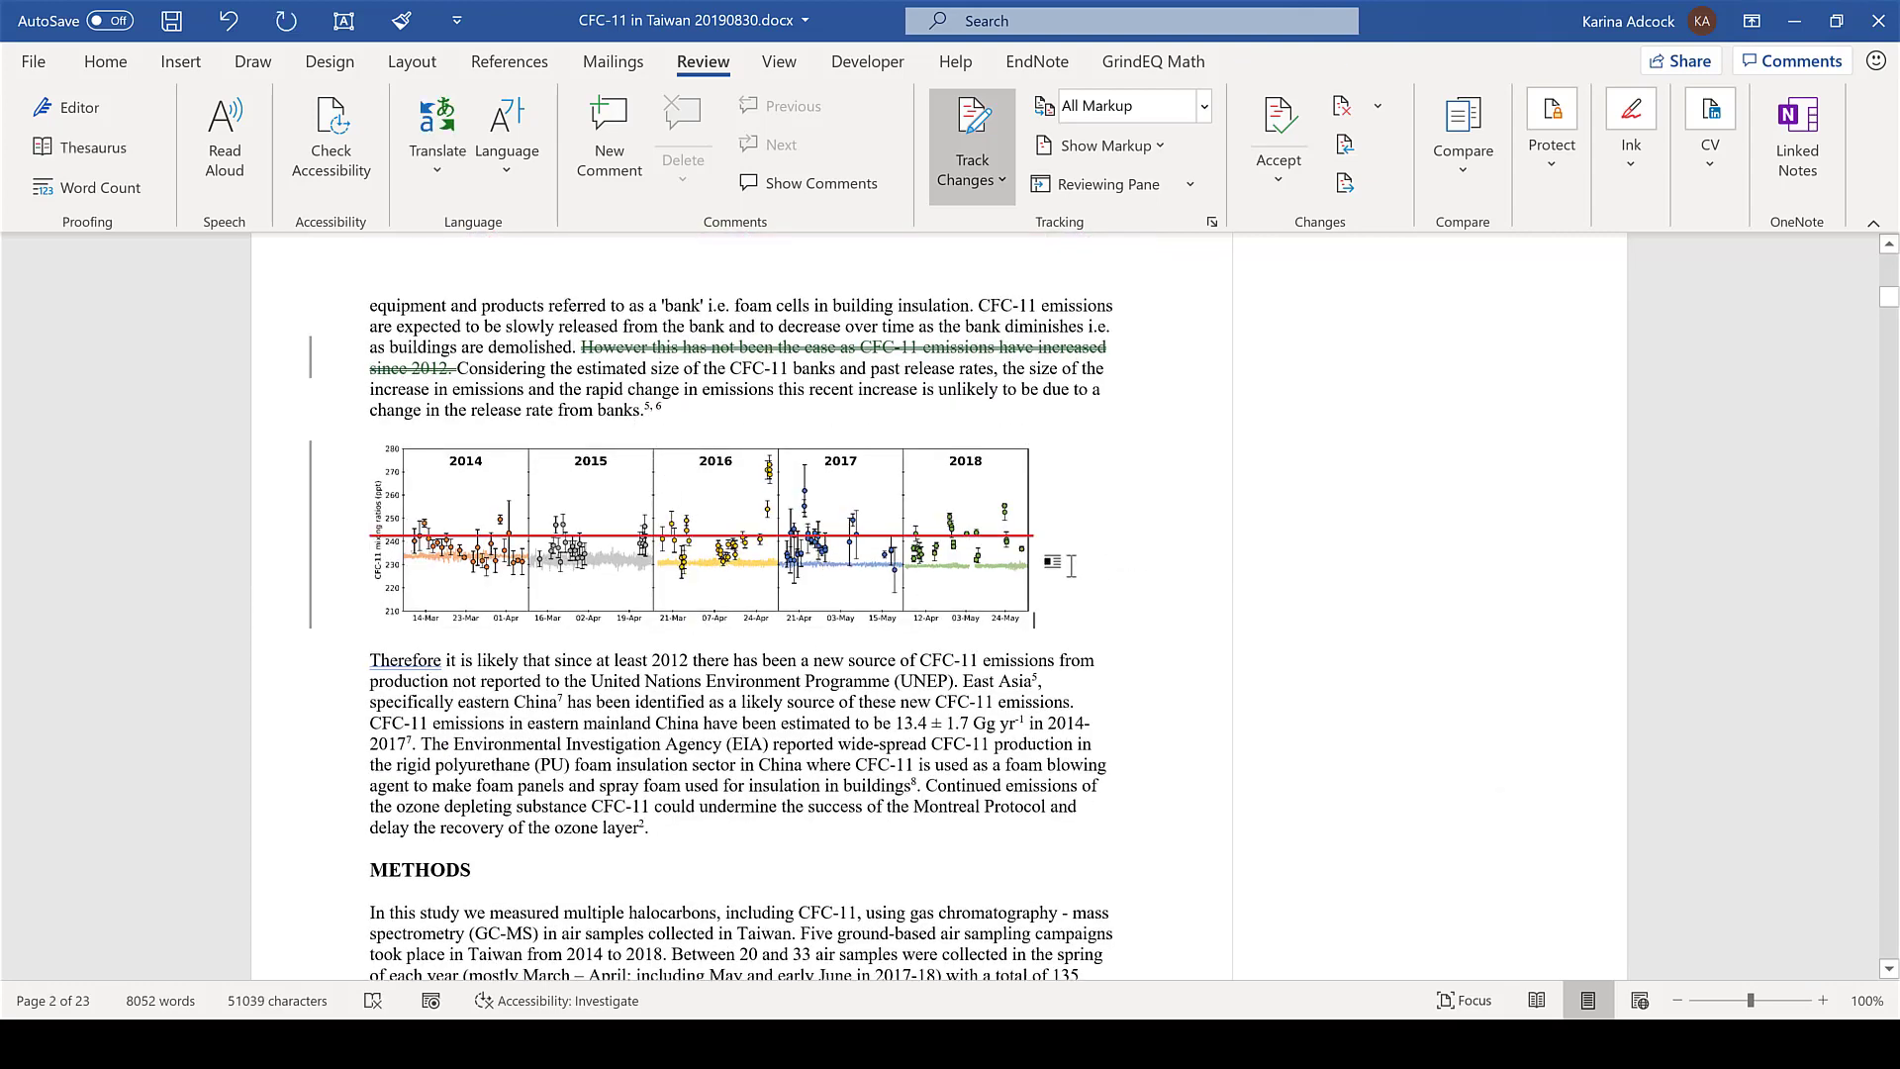
- Paste the RCP 8.5 CO Industry map below the figure and scale it to about half size
left_click(1071, 565)
key("Return")
key("Return")
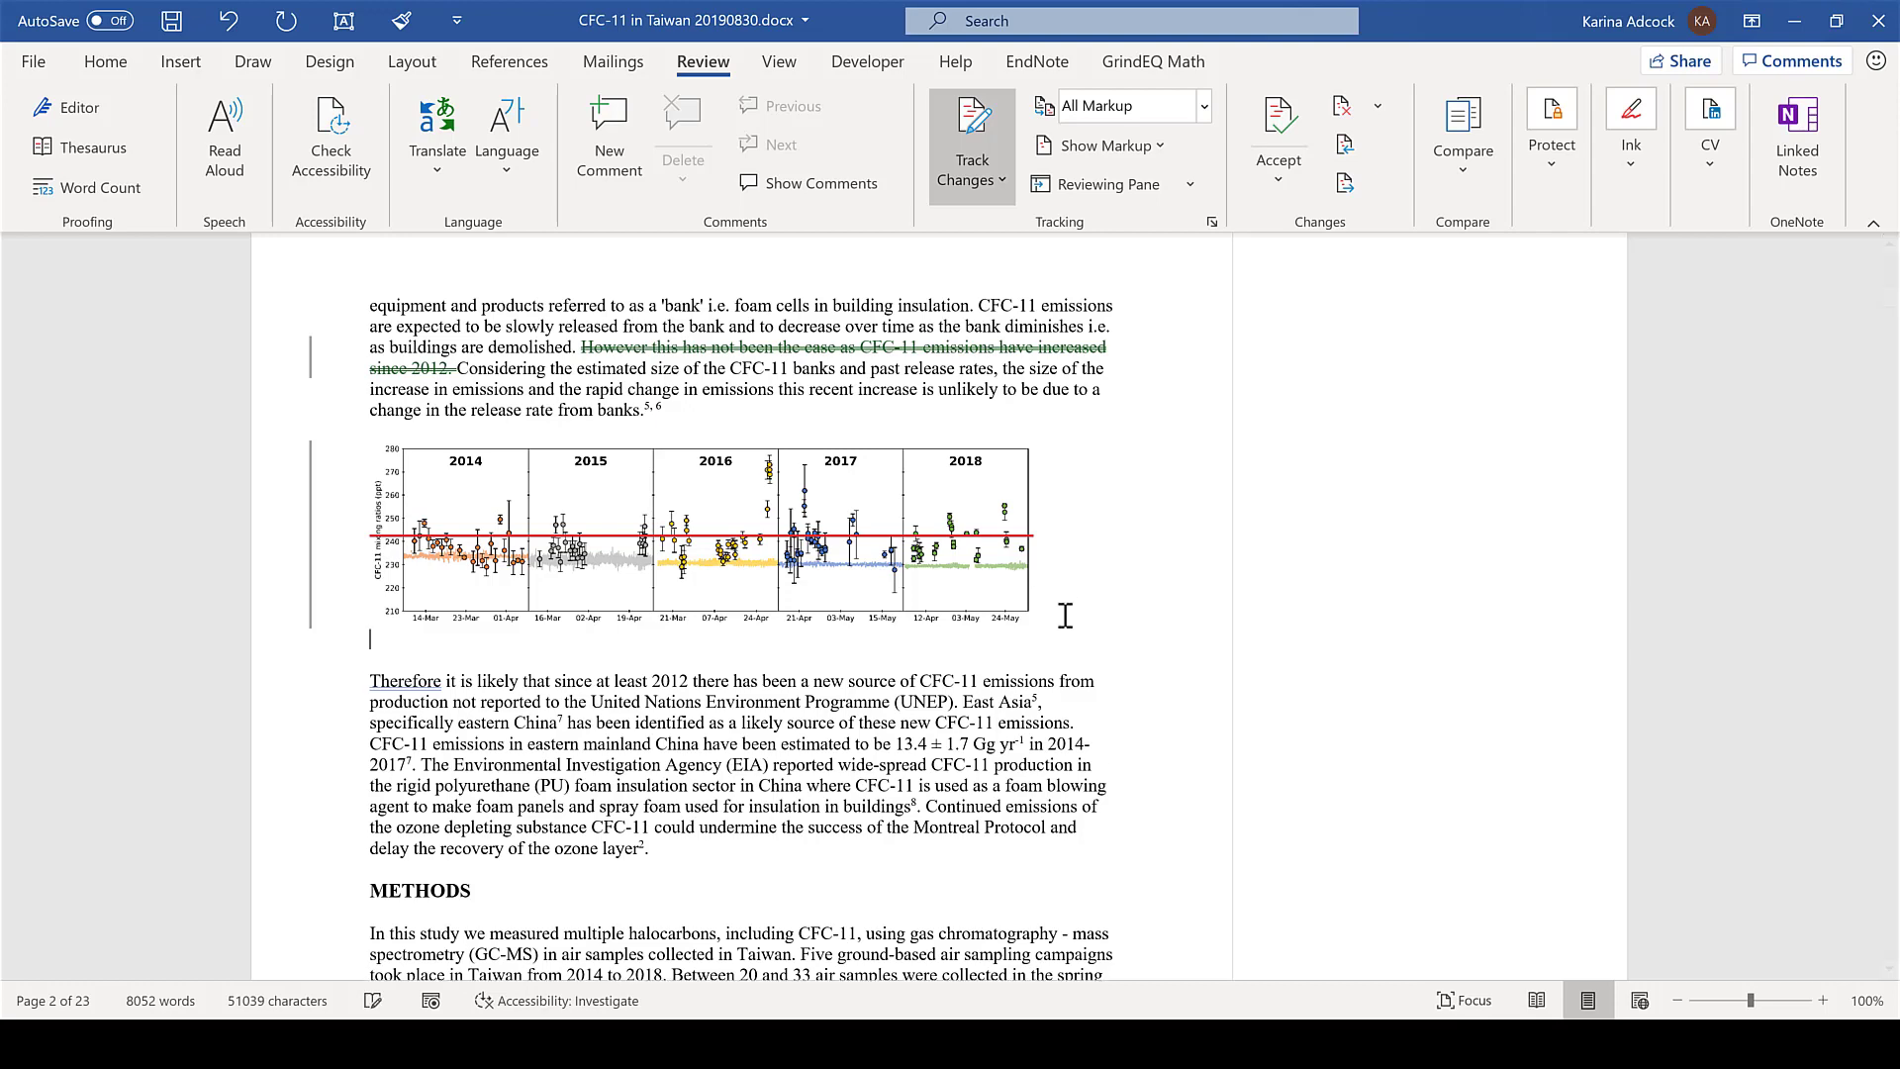
key("ctrl+v")
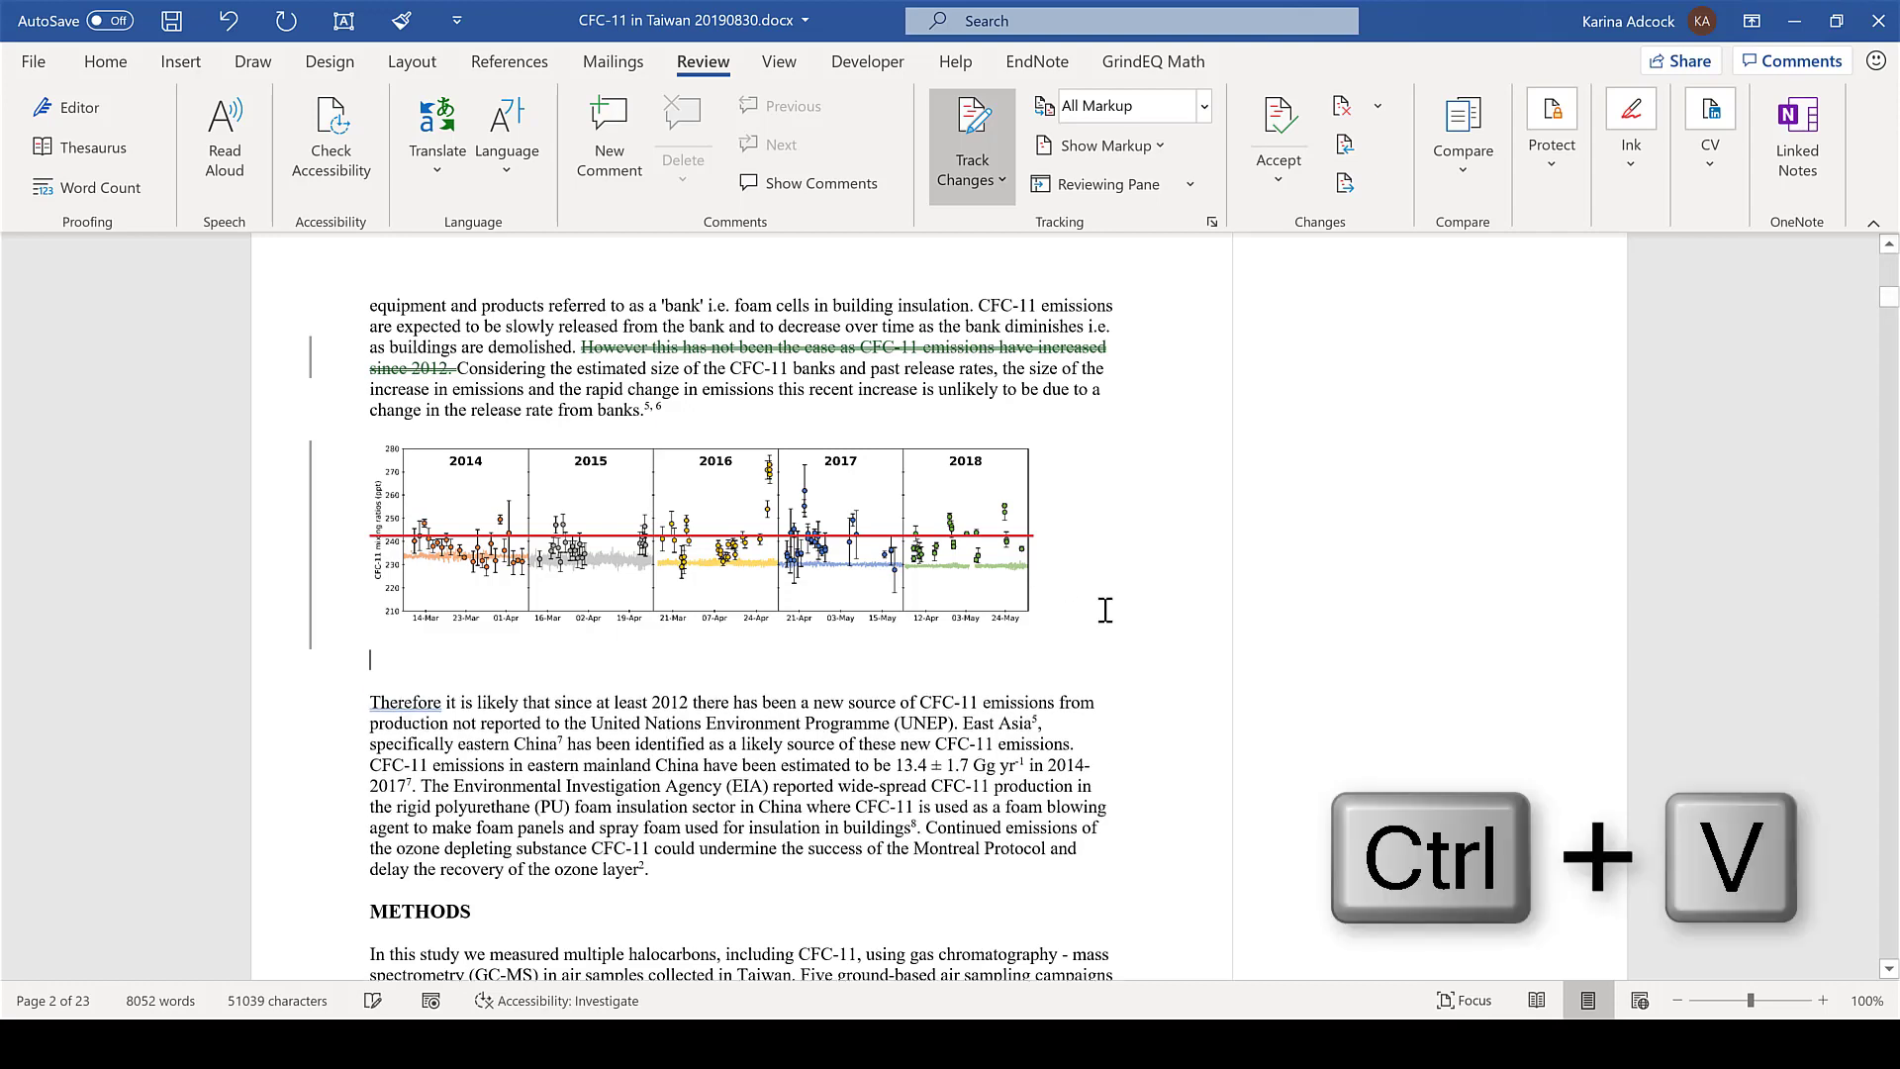
left_click(1108, 936)
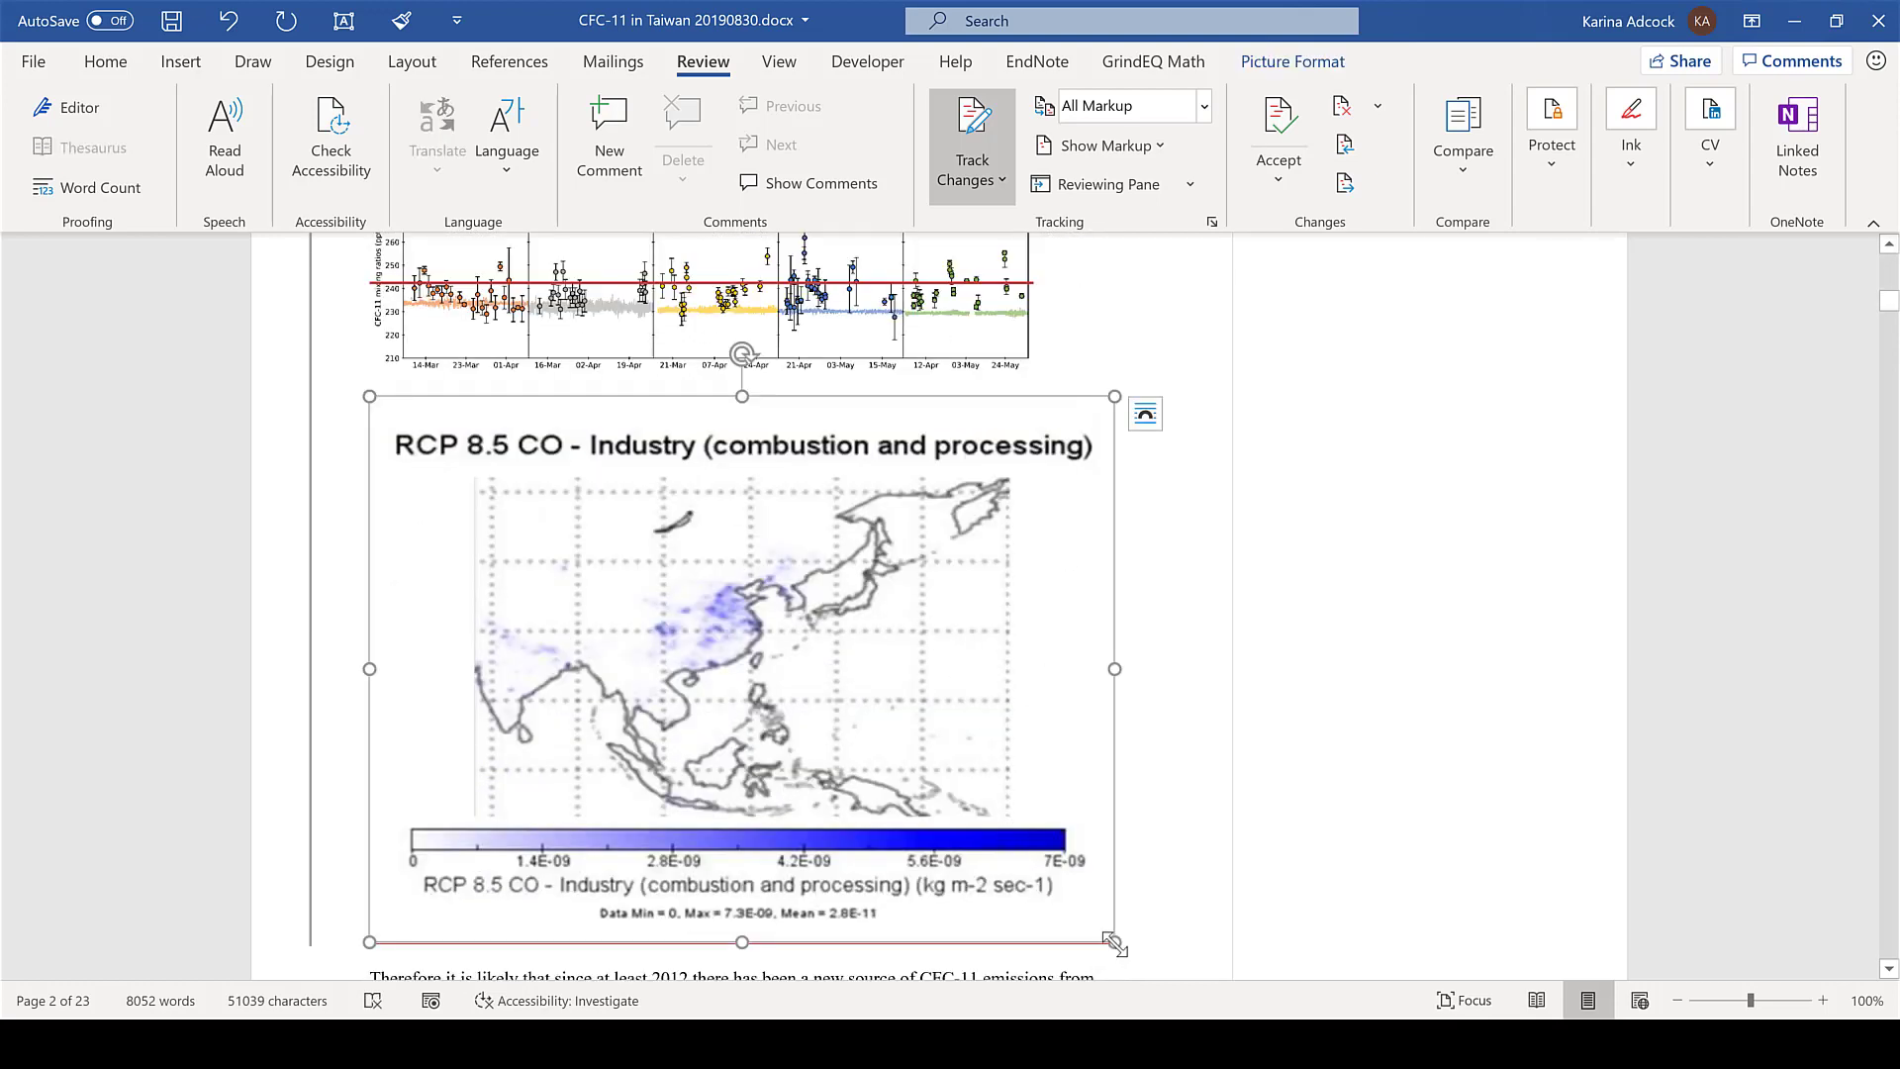
left_click_drag(1114, 943, 770, 607)
left_click(415, 661)
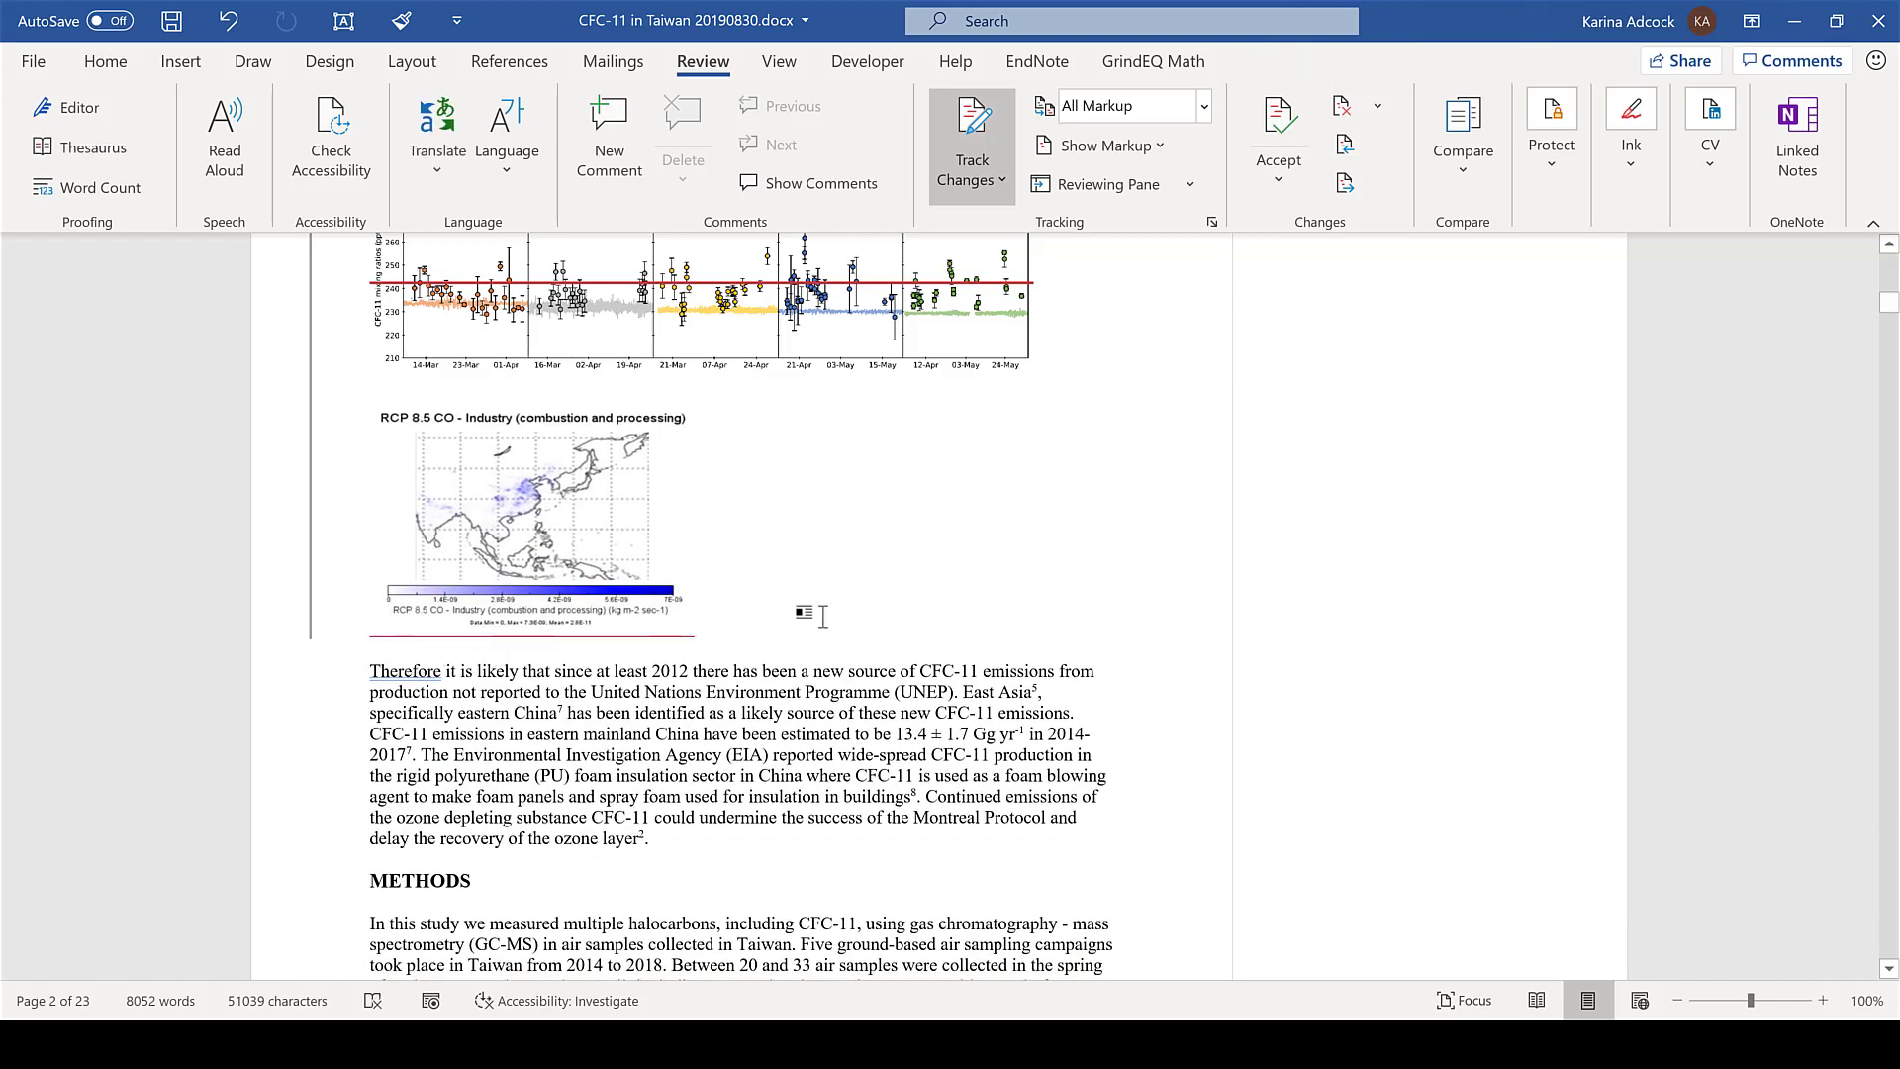
scroll(822, 618, "up", 15)
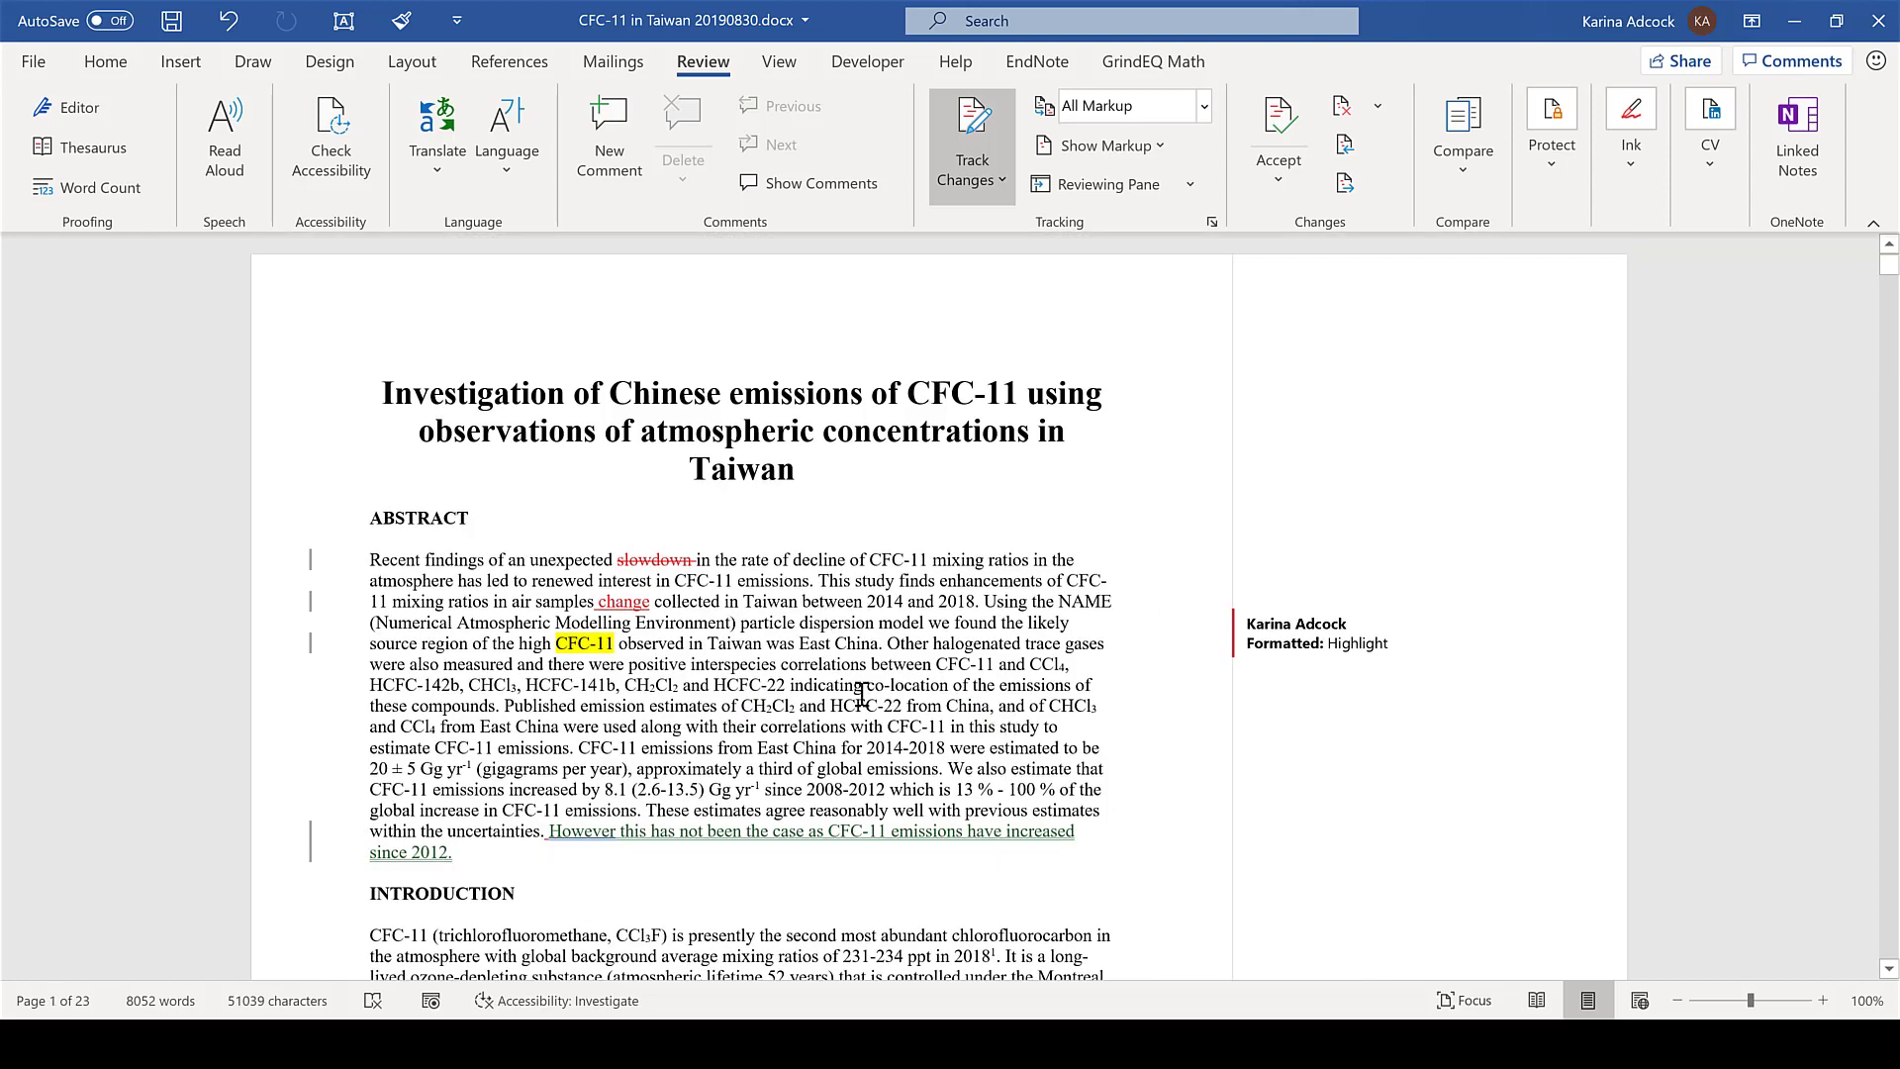
- Add the comment 'comment' to the phrase 'co-location of the emissions'
left_click_drag(942, 685, 1074, 687)
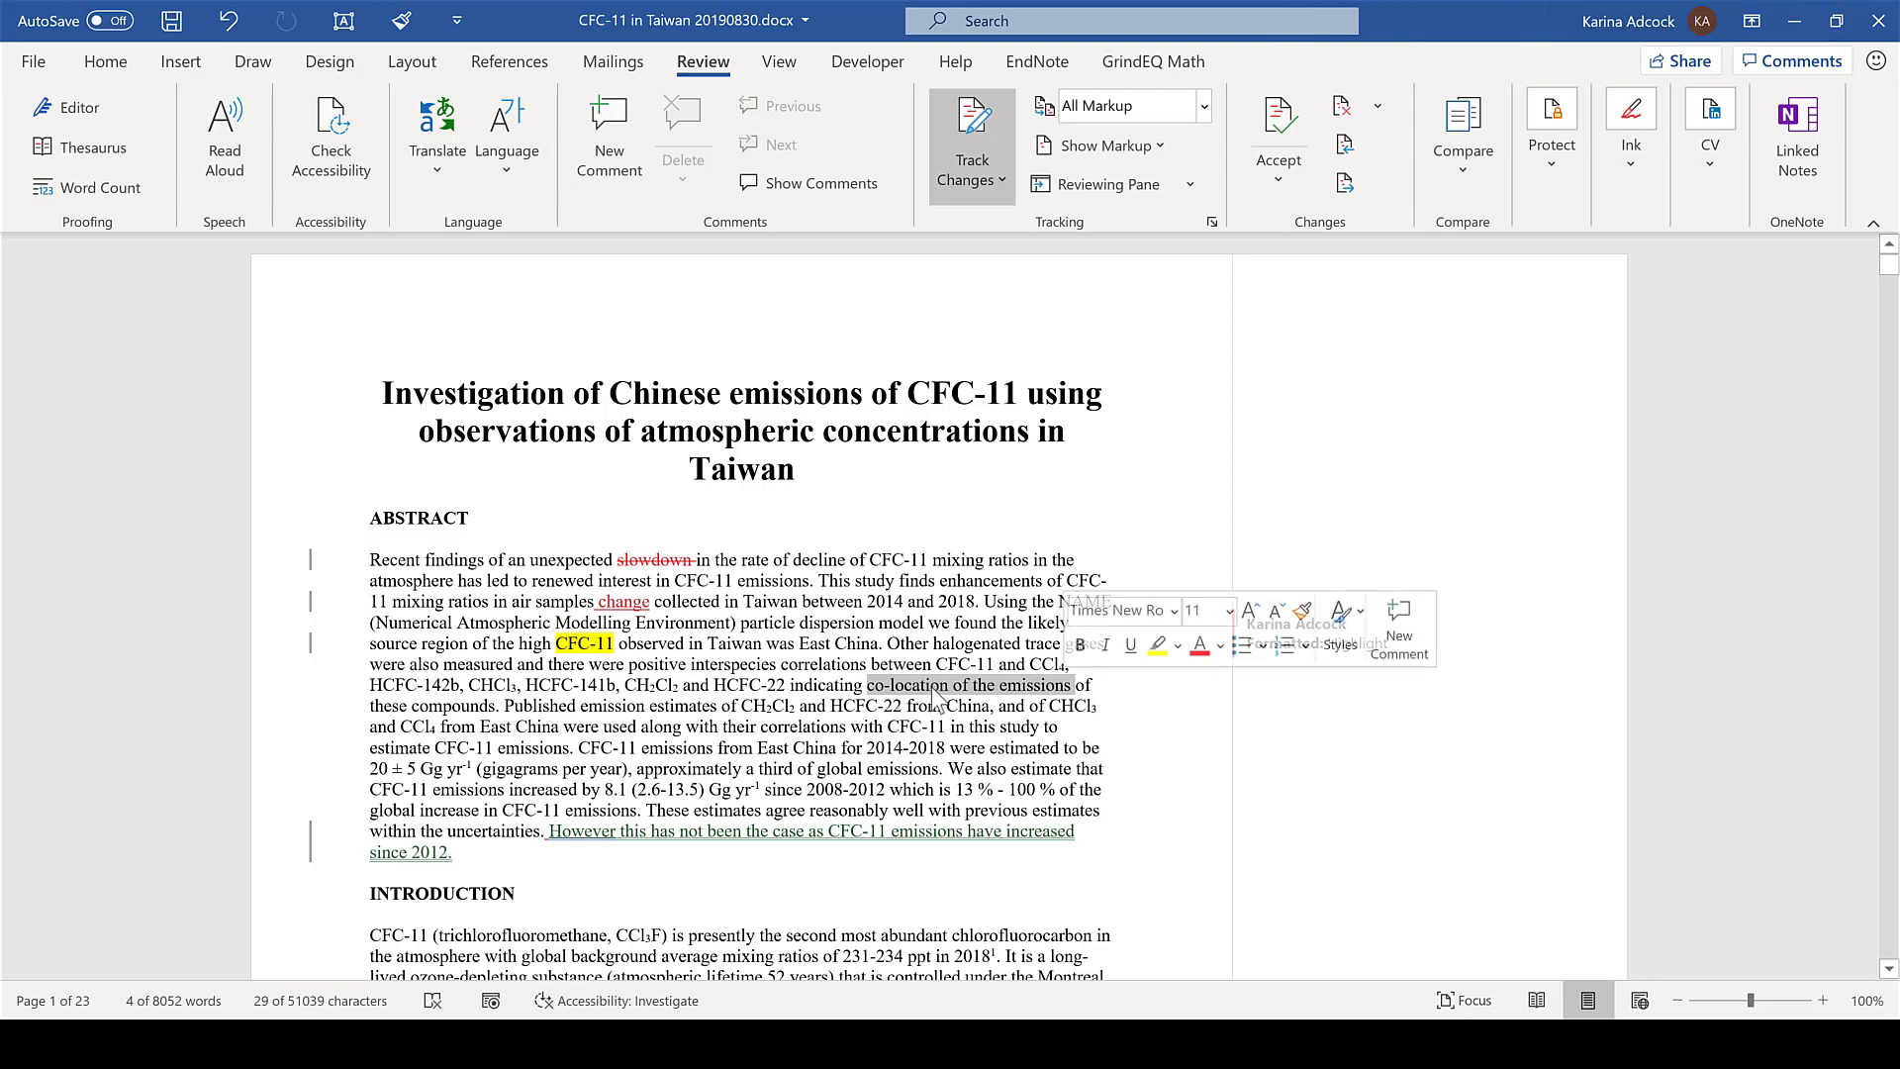
left_click(620, 184)
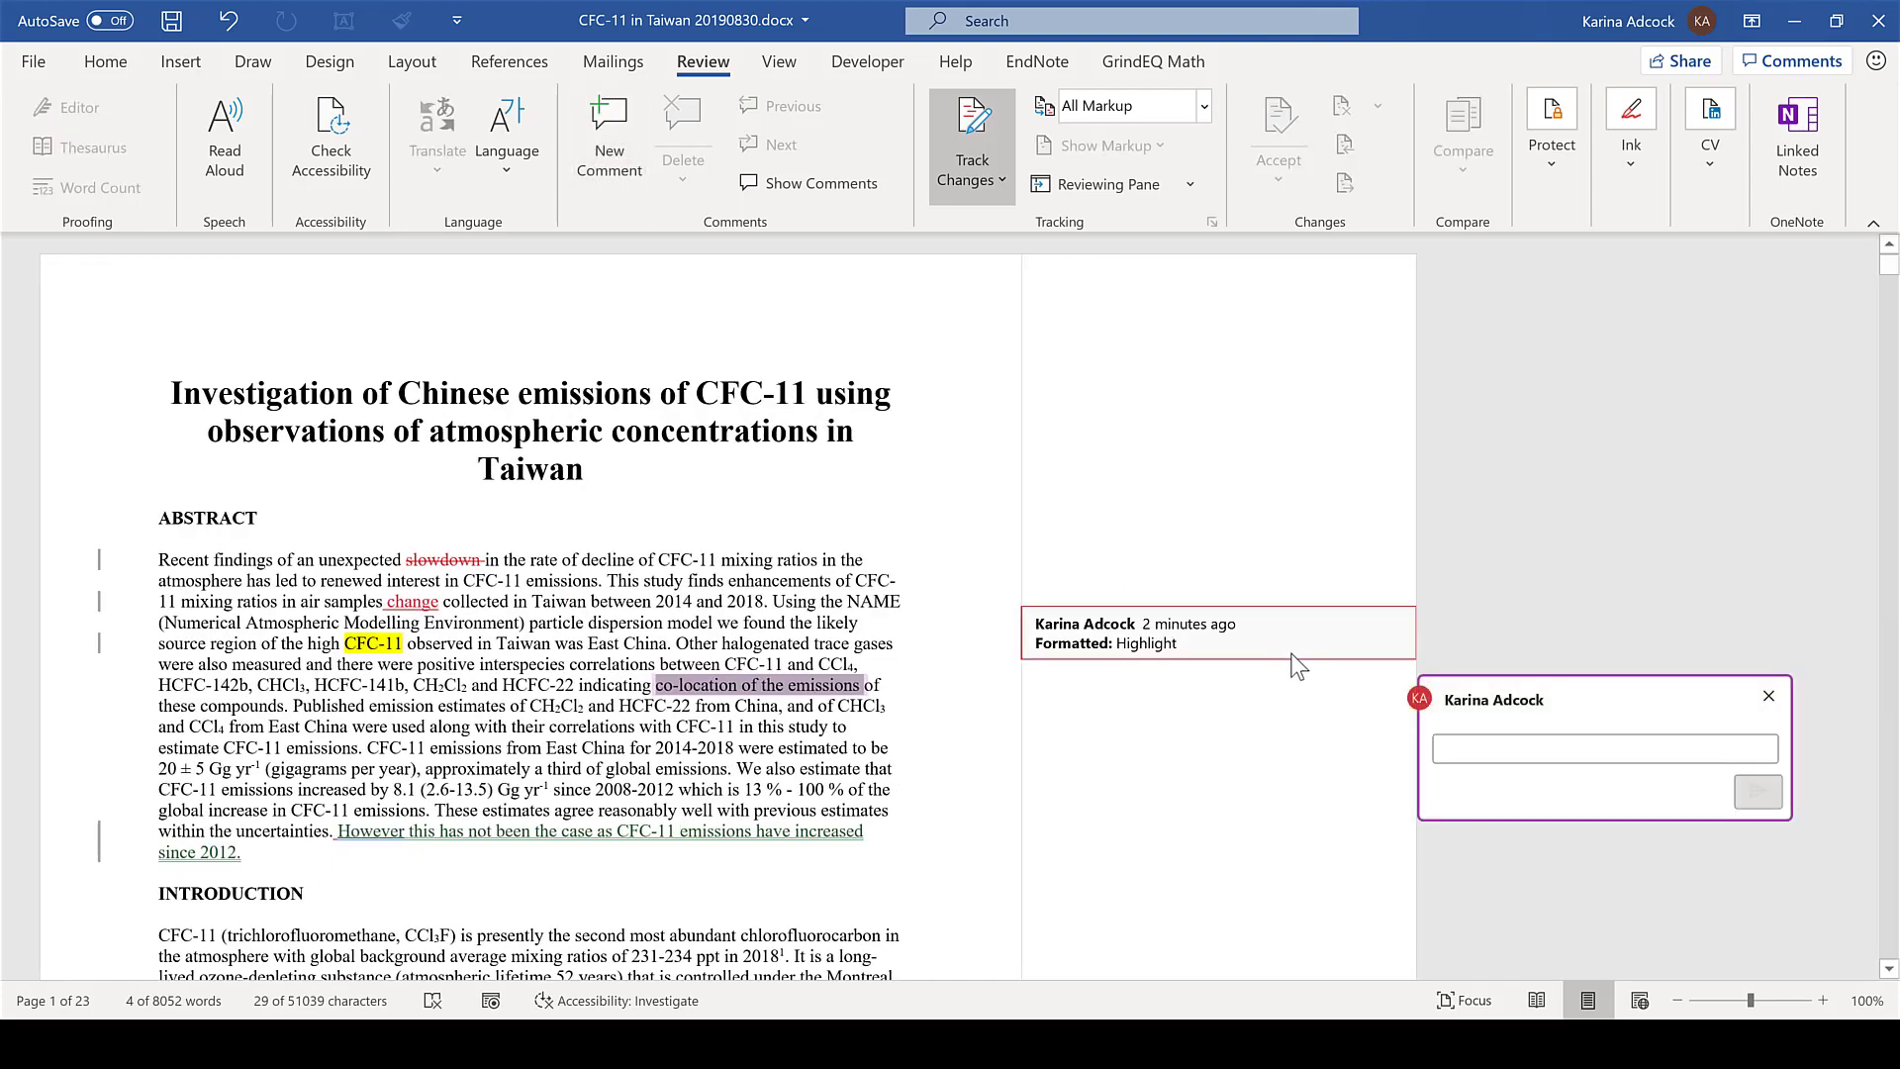
type("comment")
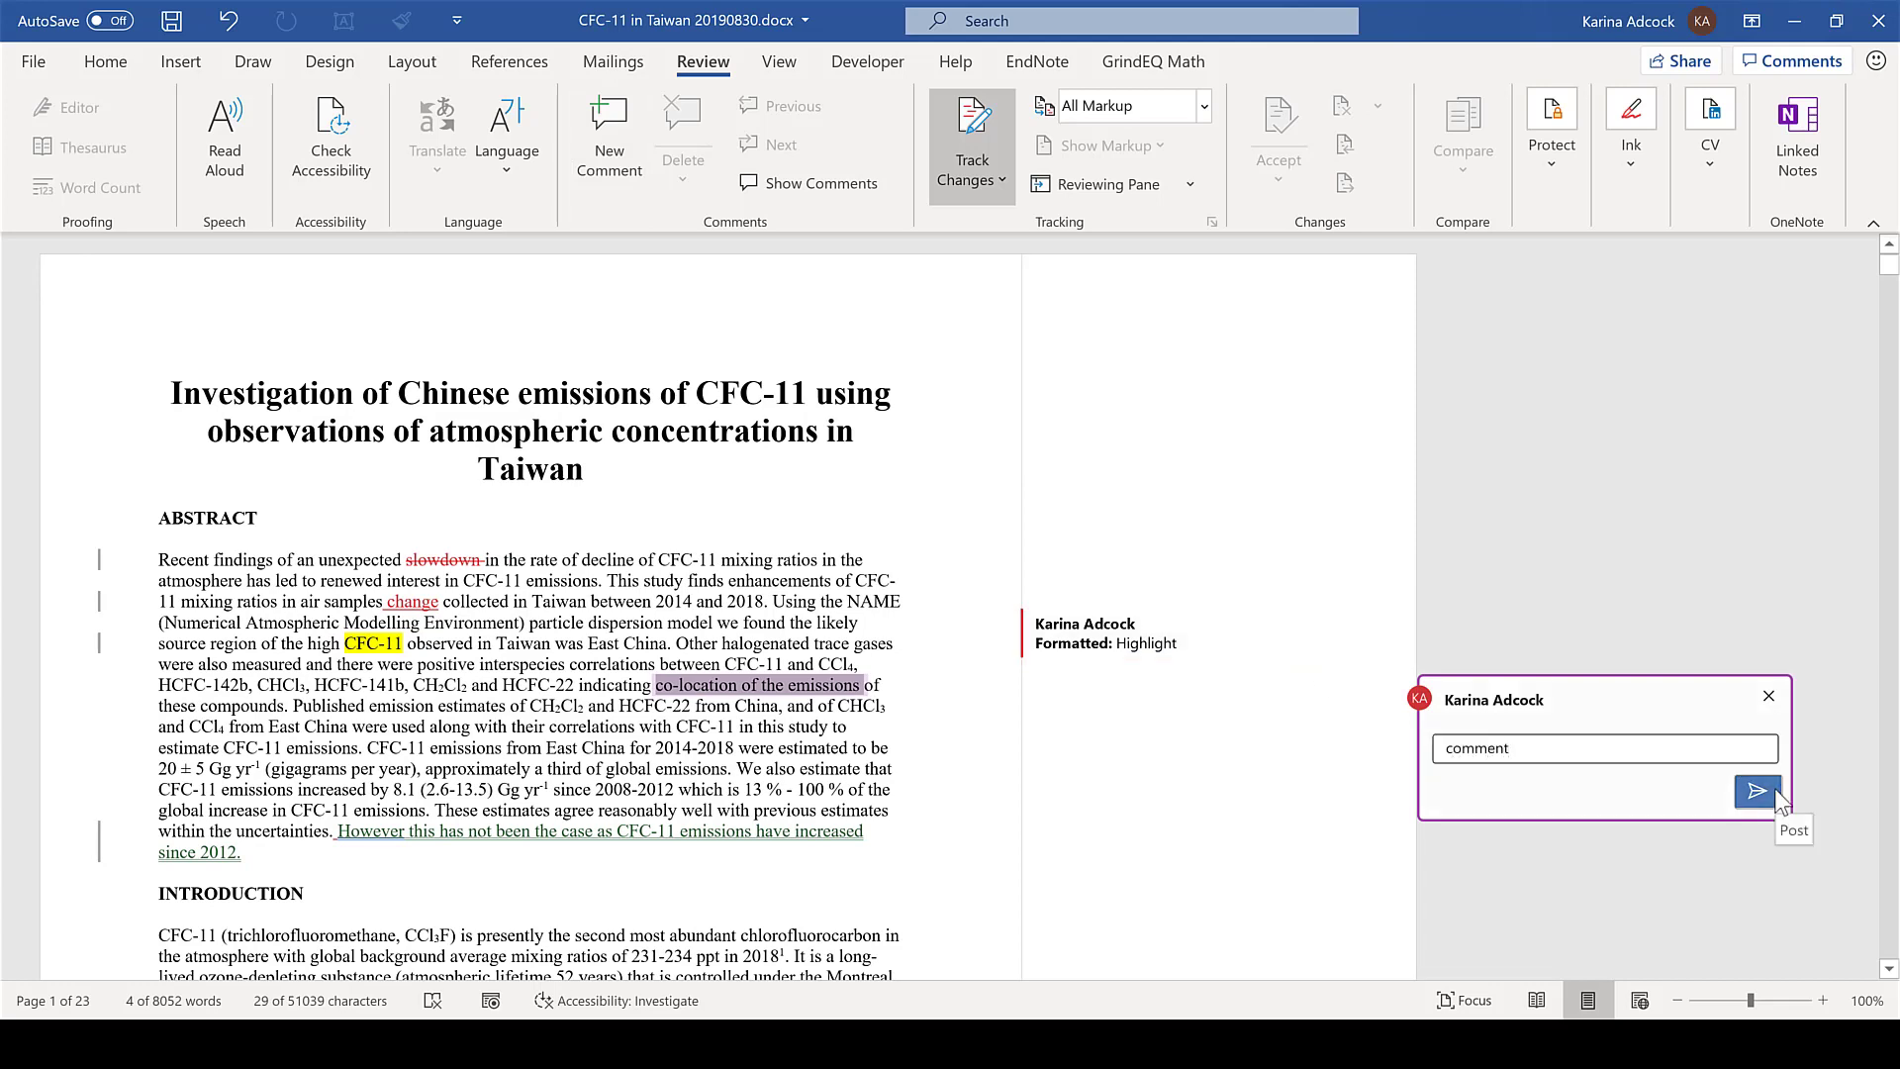
left_click(1776, 794)
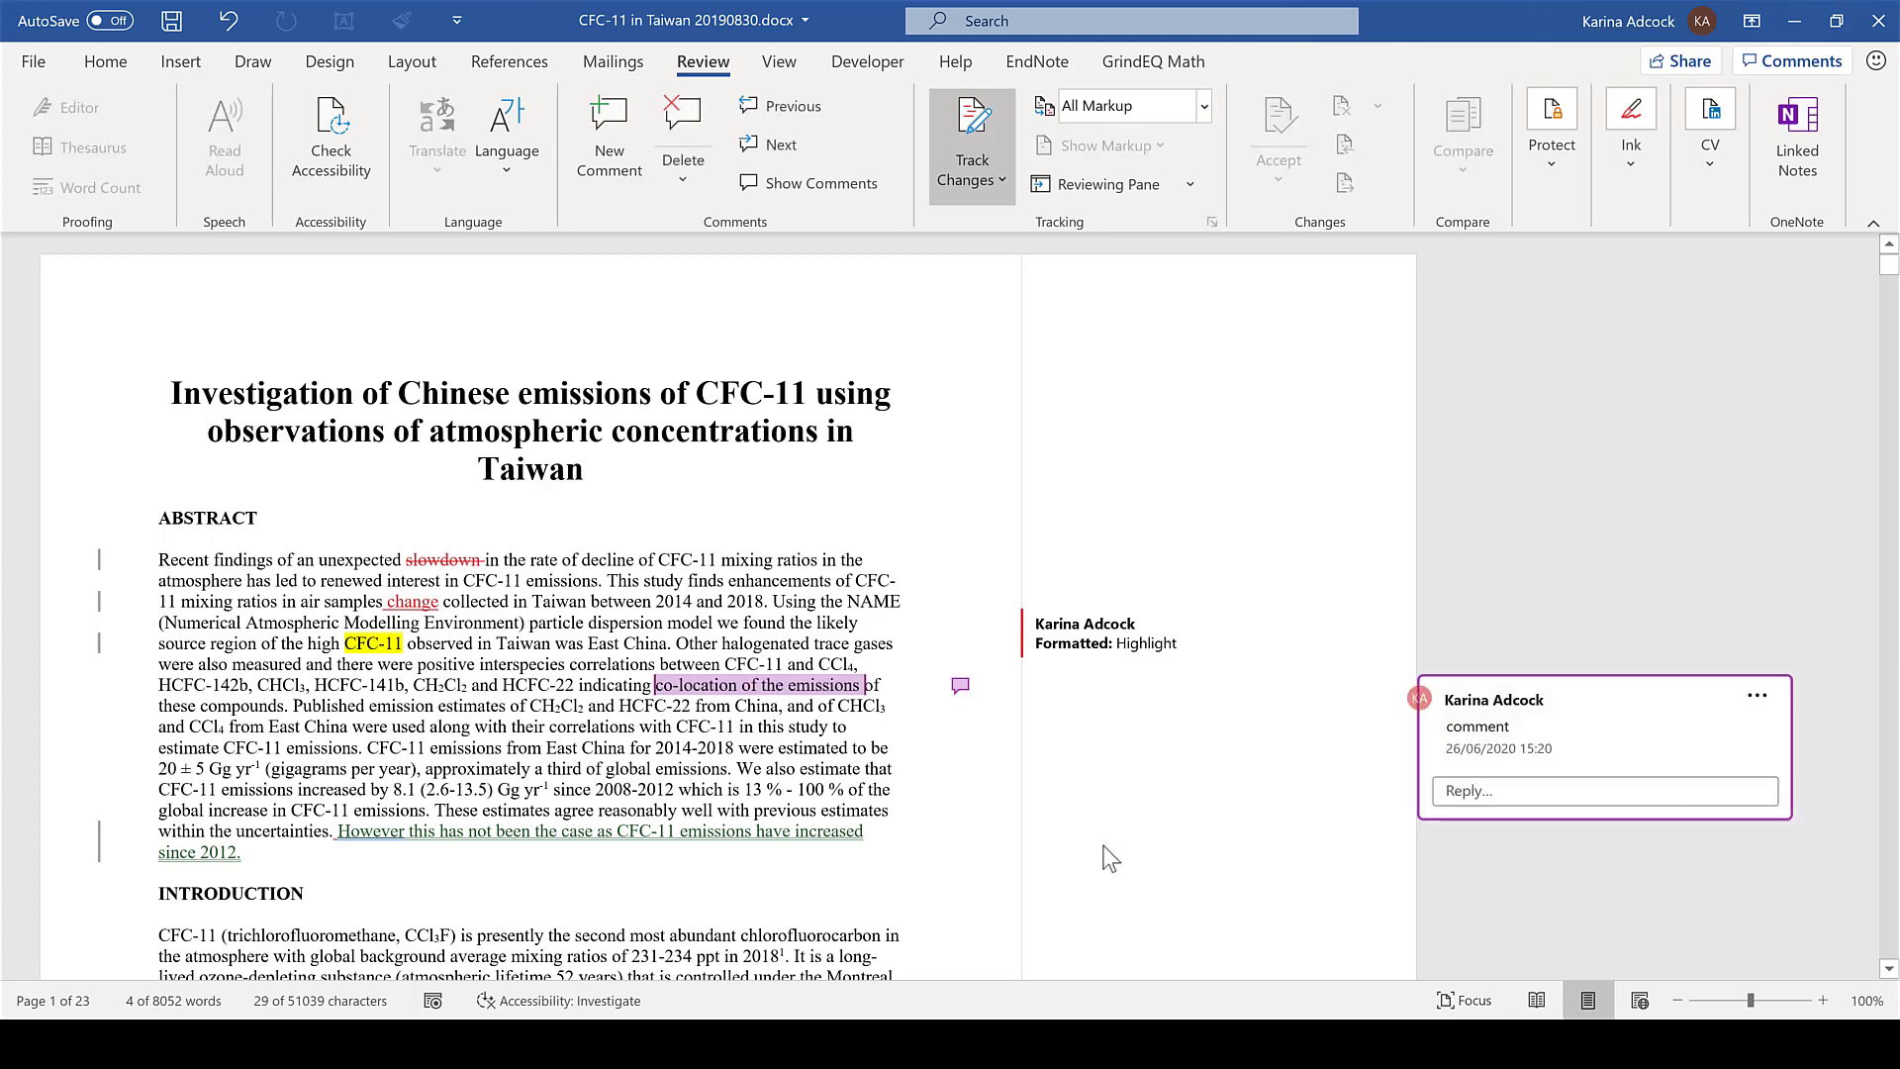
- Add a second comment 'comment' to 'CFC-11' in the abstract
left_click(738, 729)
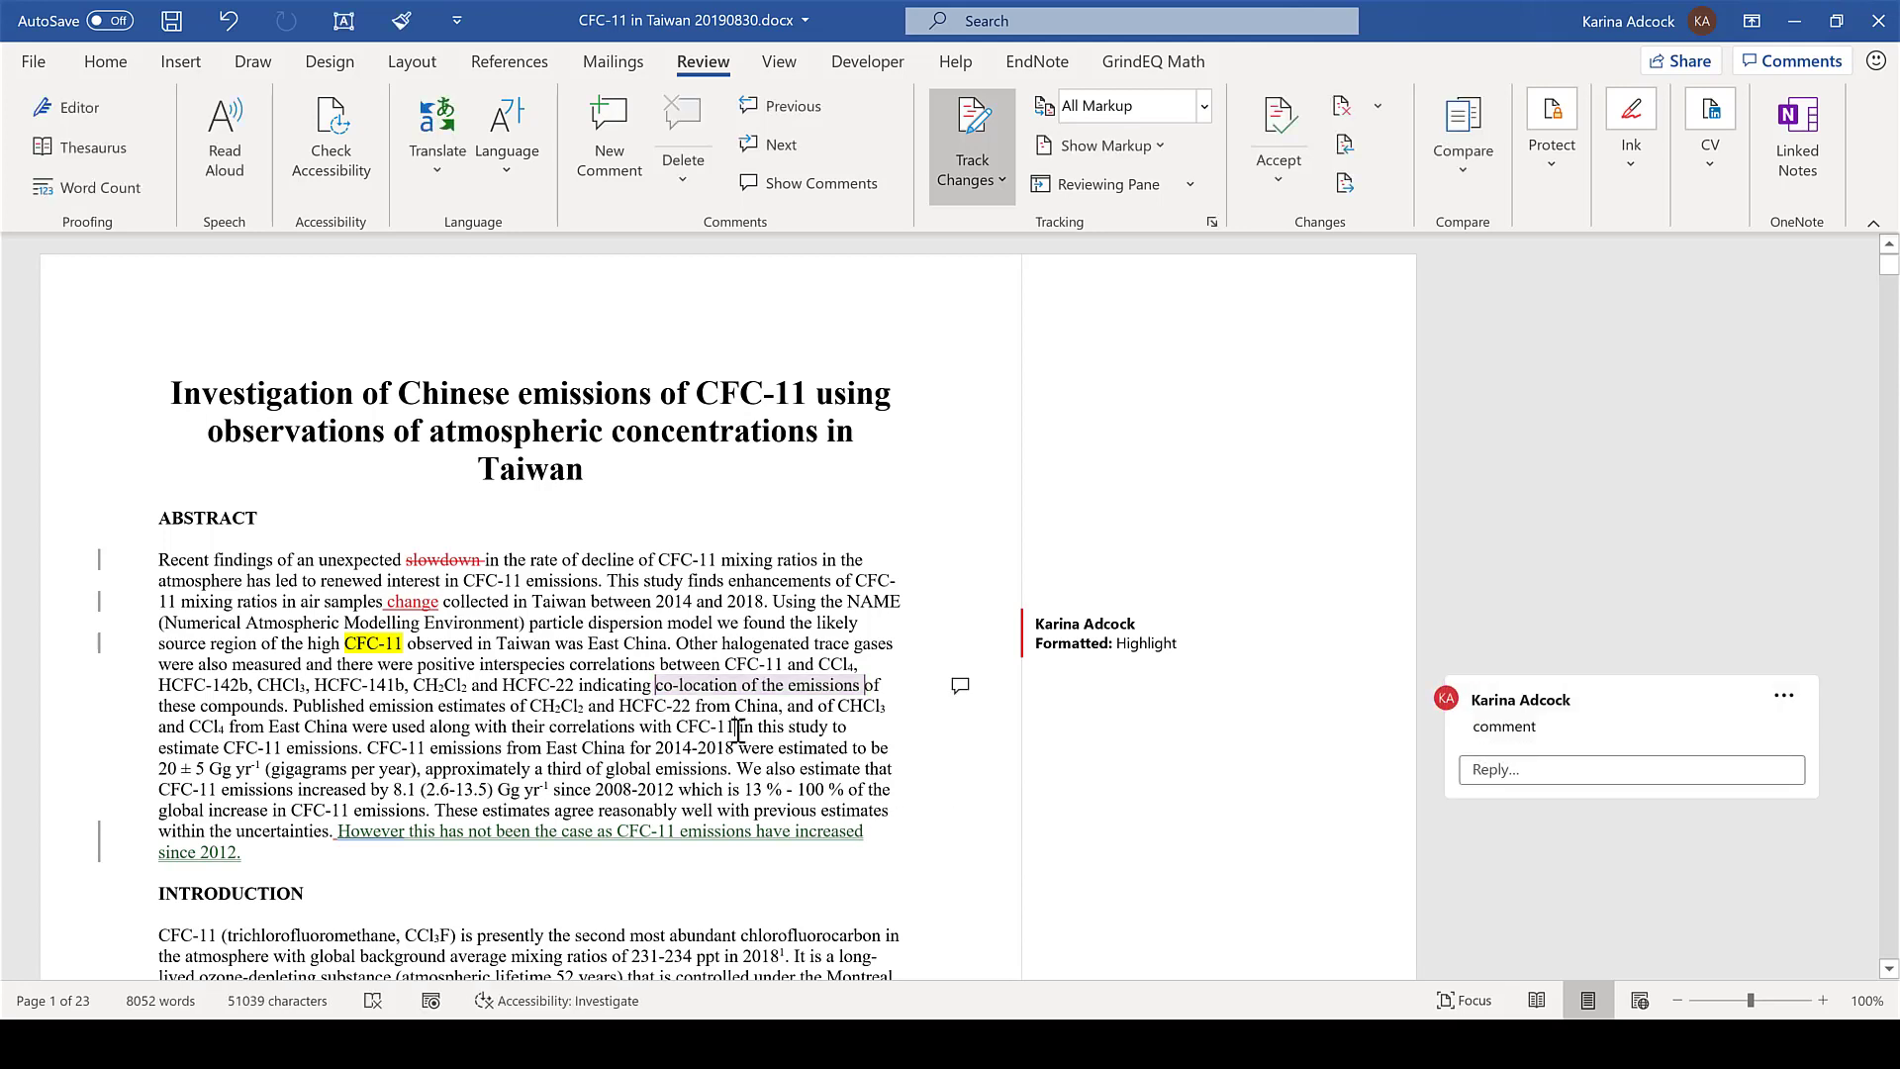
right_click(738, 728)
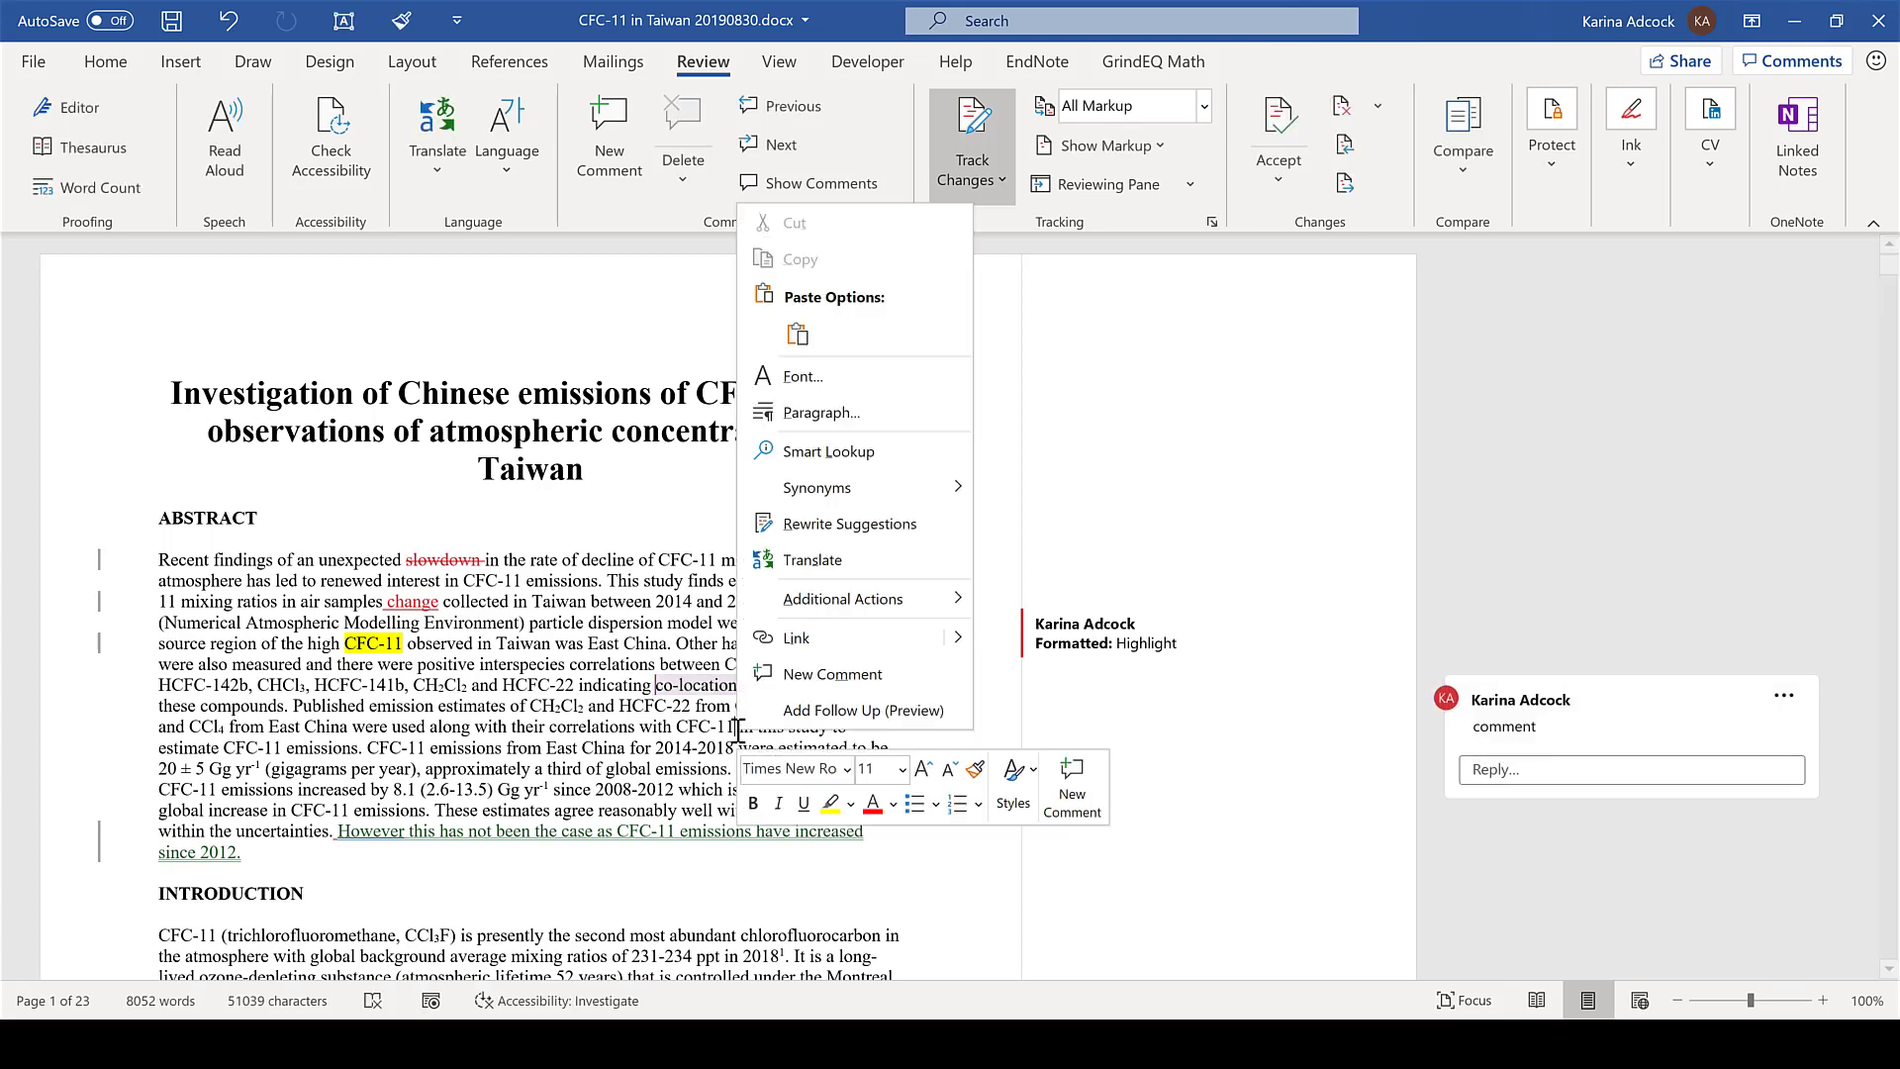
left_click(832, 675)
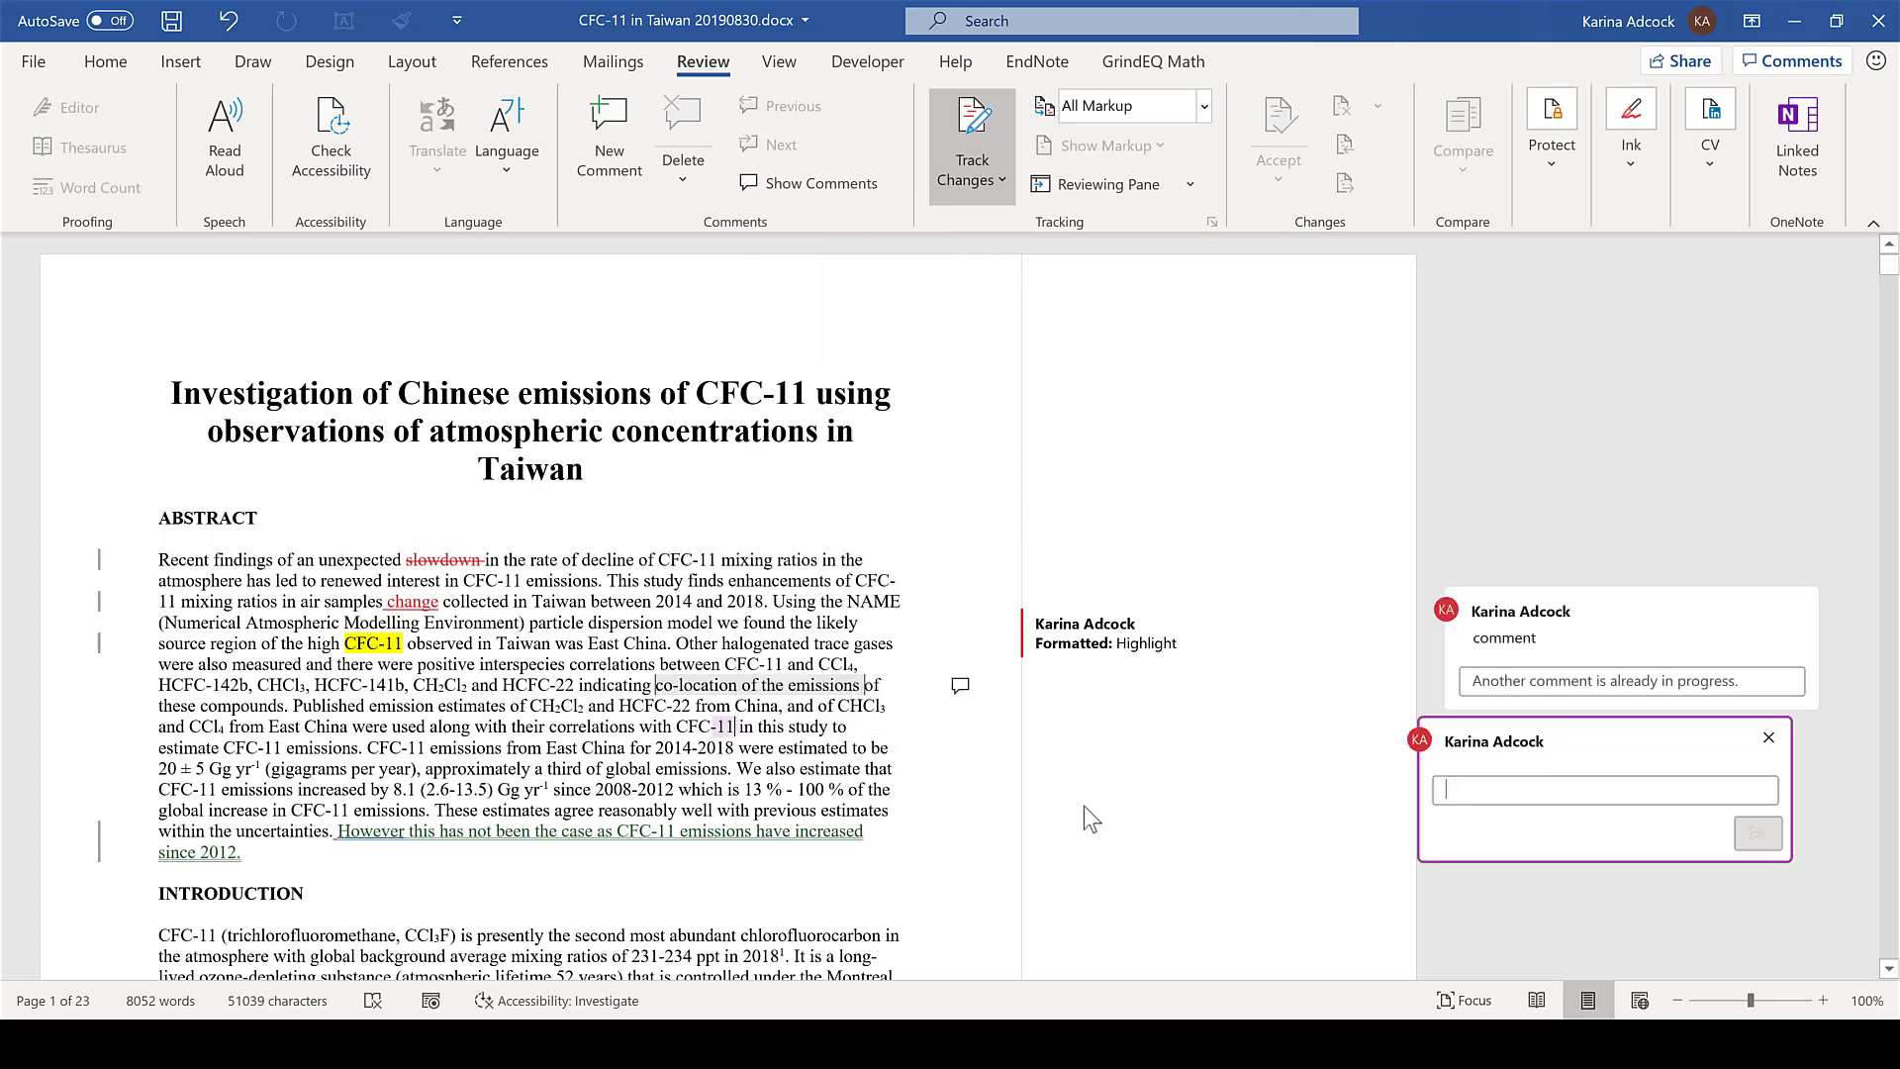
type("comment")
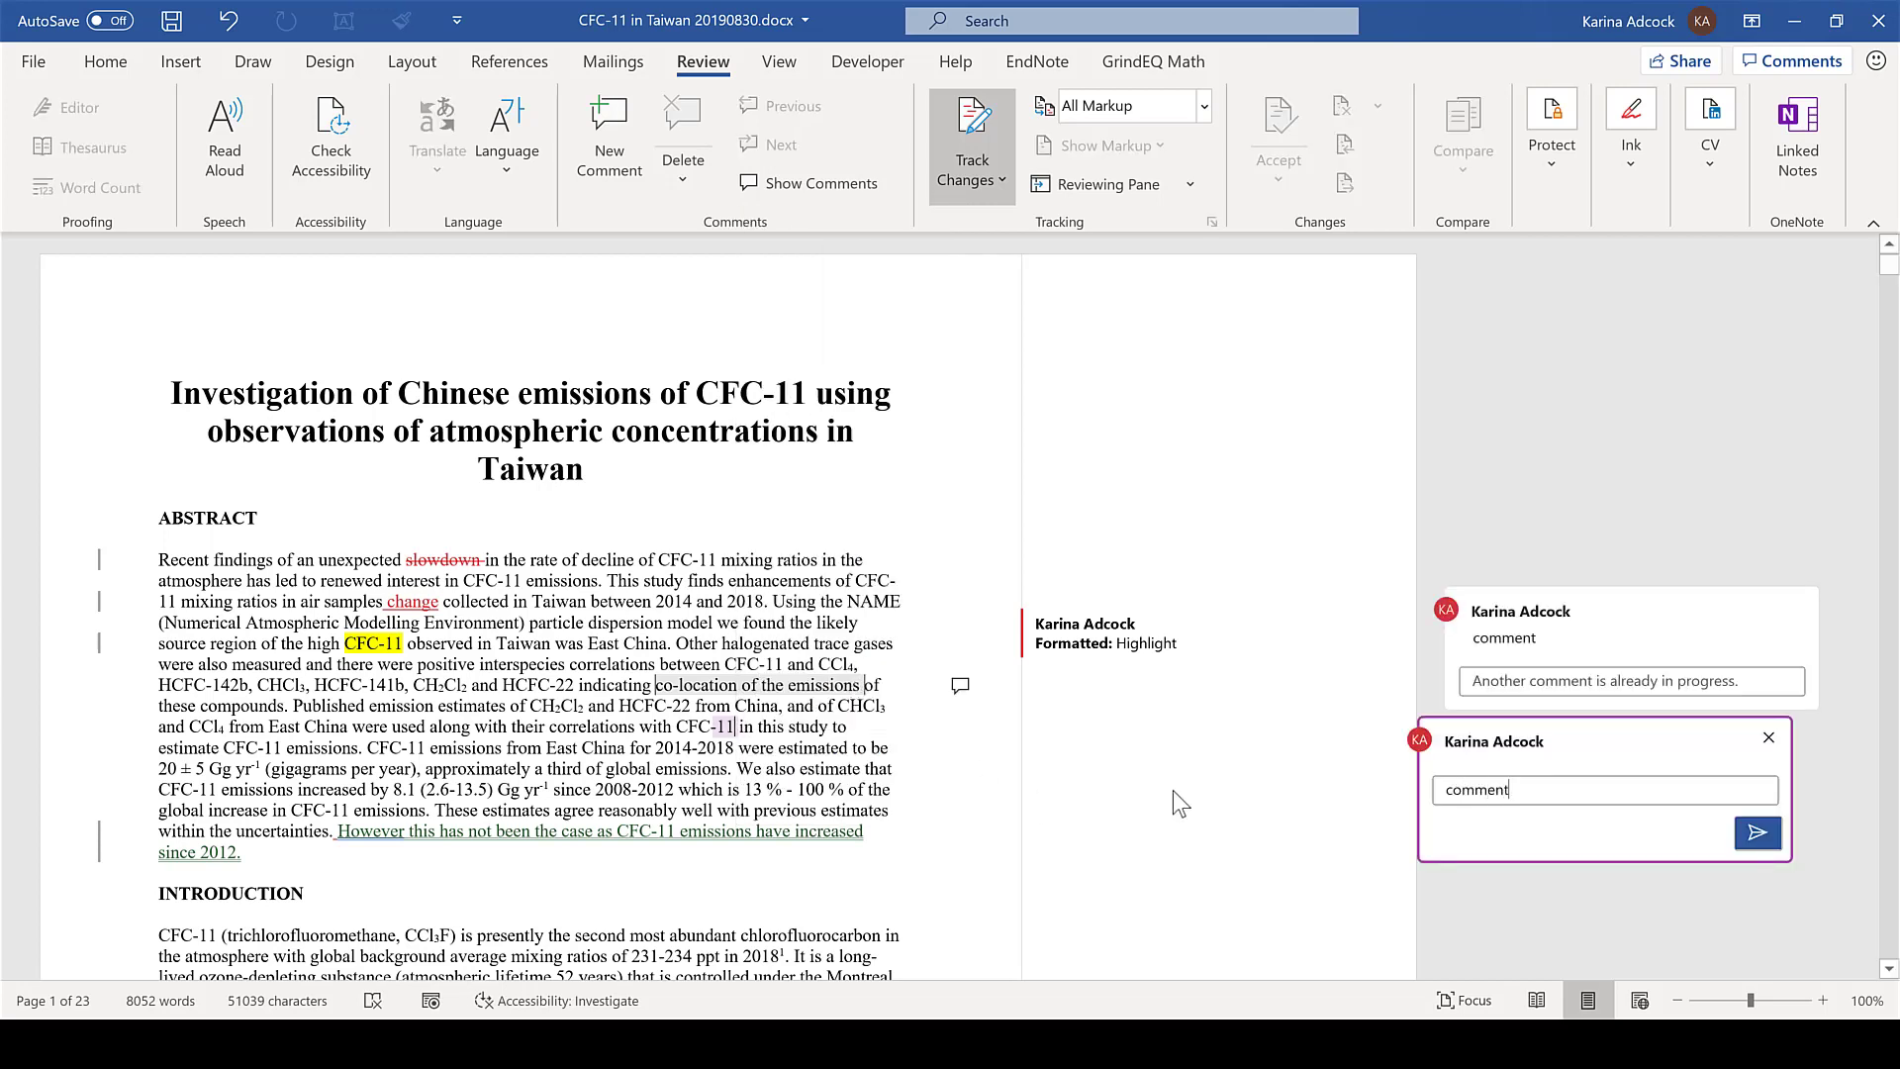
key("ctrl+Return")
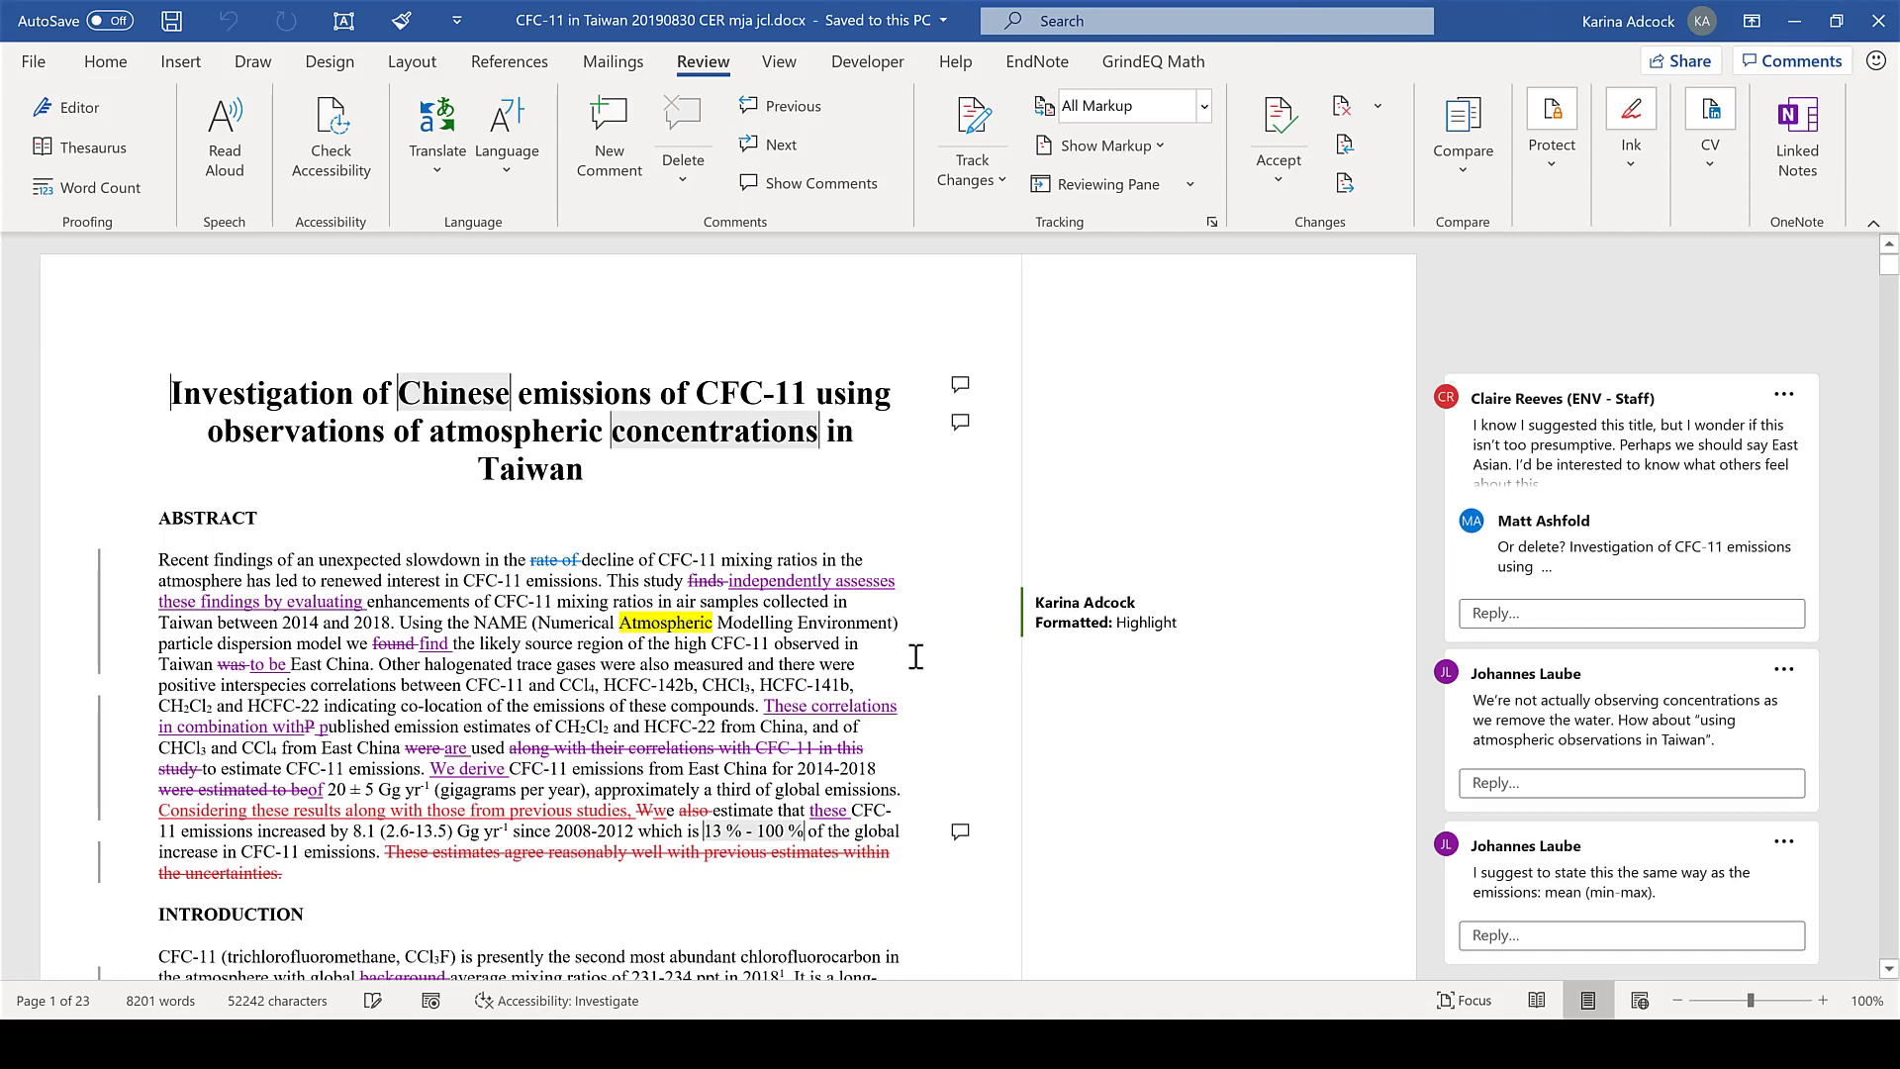
- Bring up the Lock Tracking prompt from the Track Changes menu
left_click(983, 186)
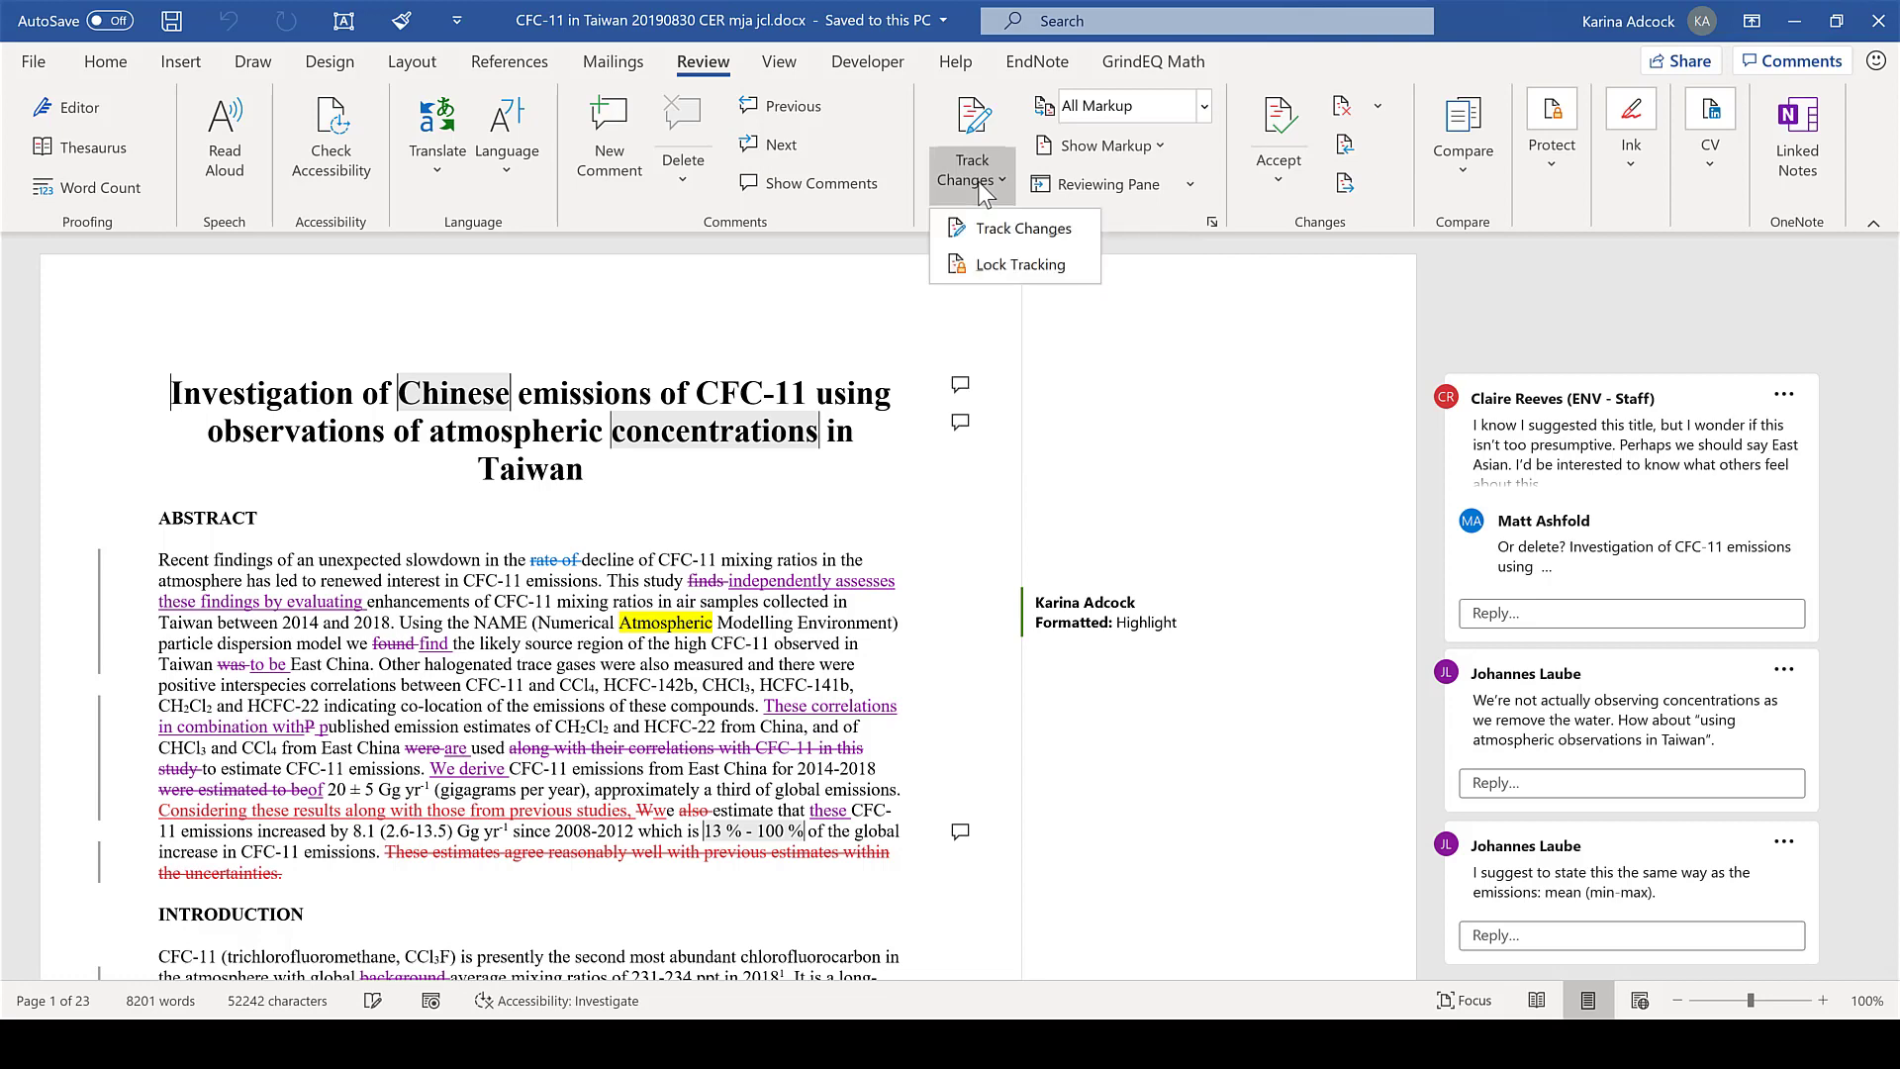
left_click(1053, 264)
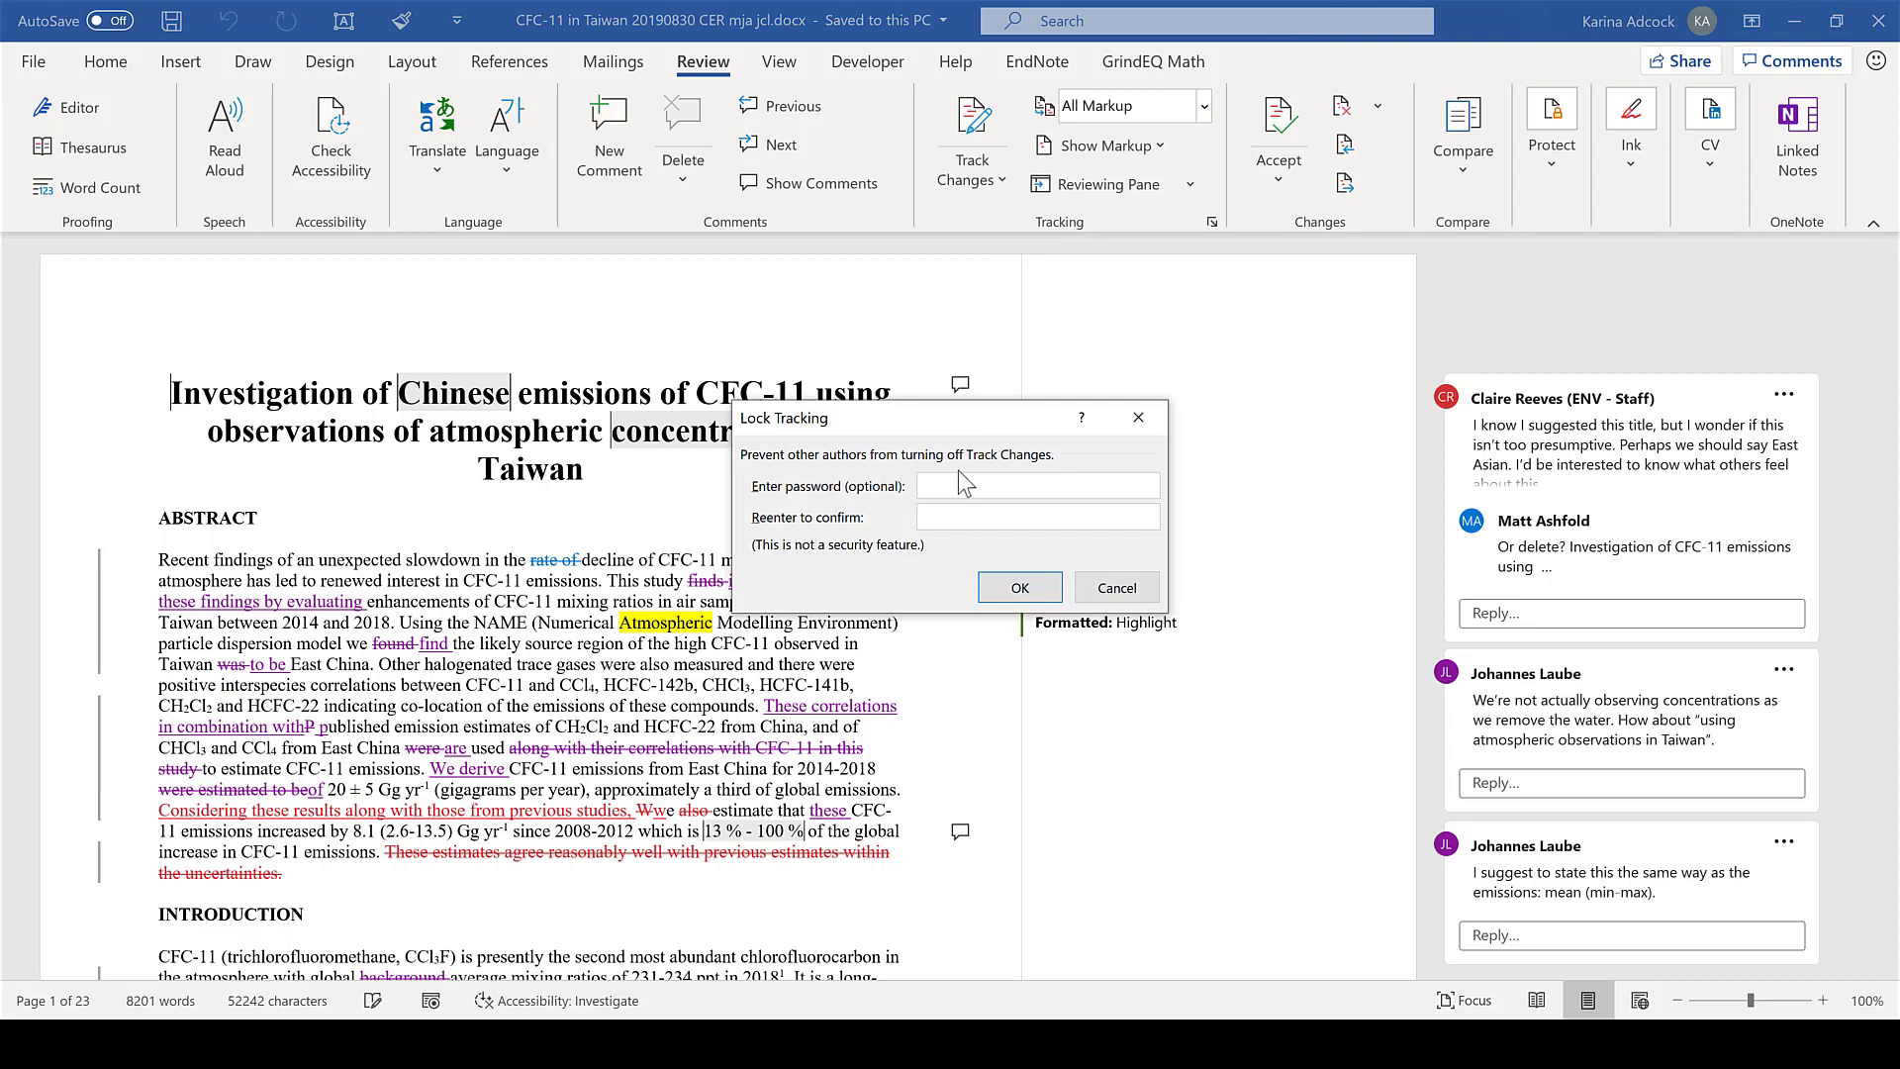
- Cancel Lock Tracking without a password, then show and close the Restrict Editing pane
left_click(1116, 587)
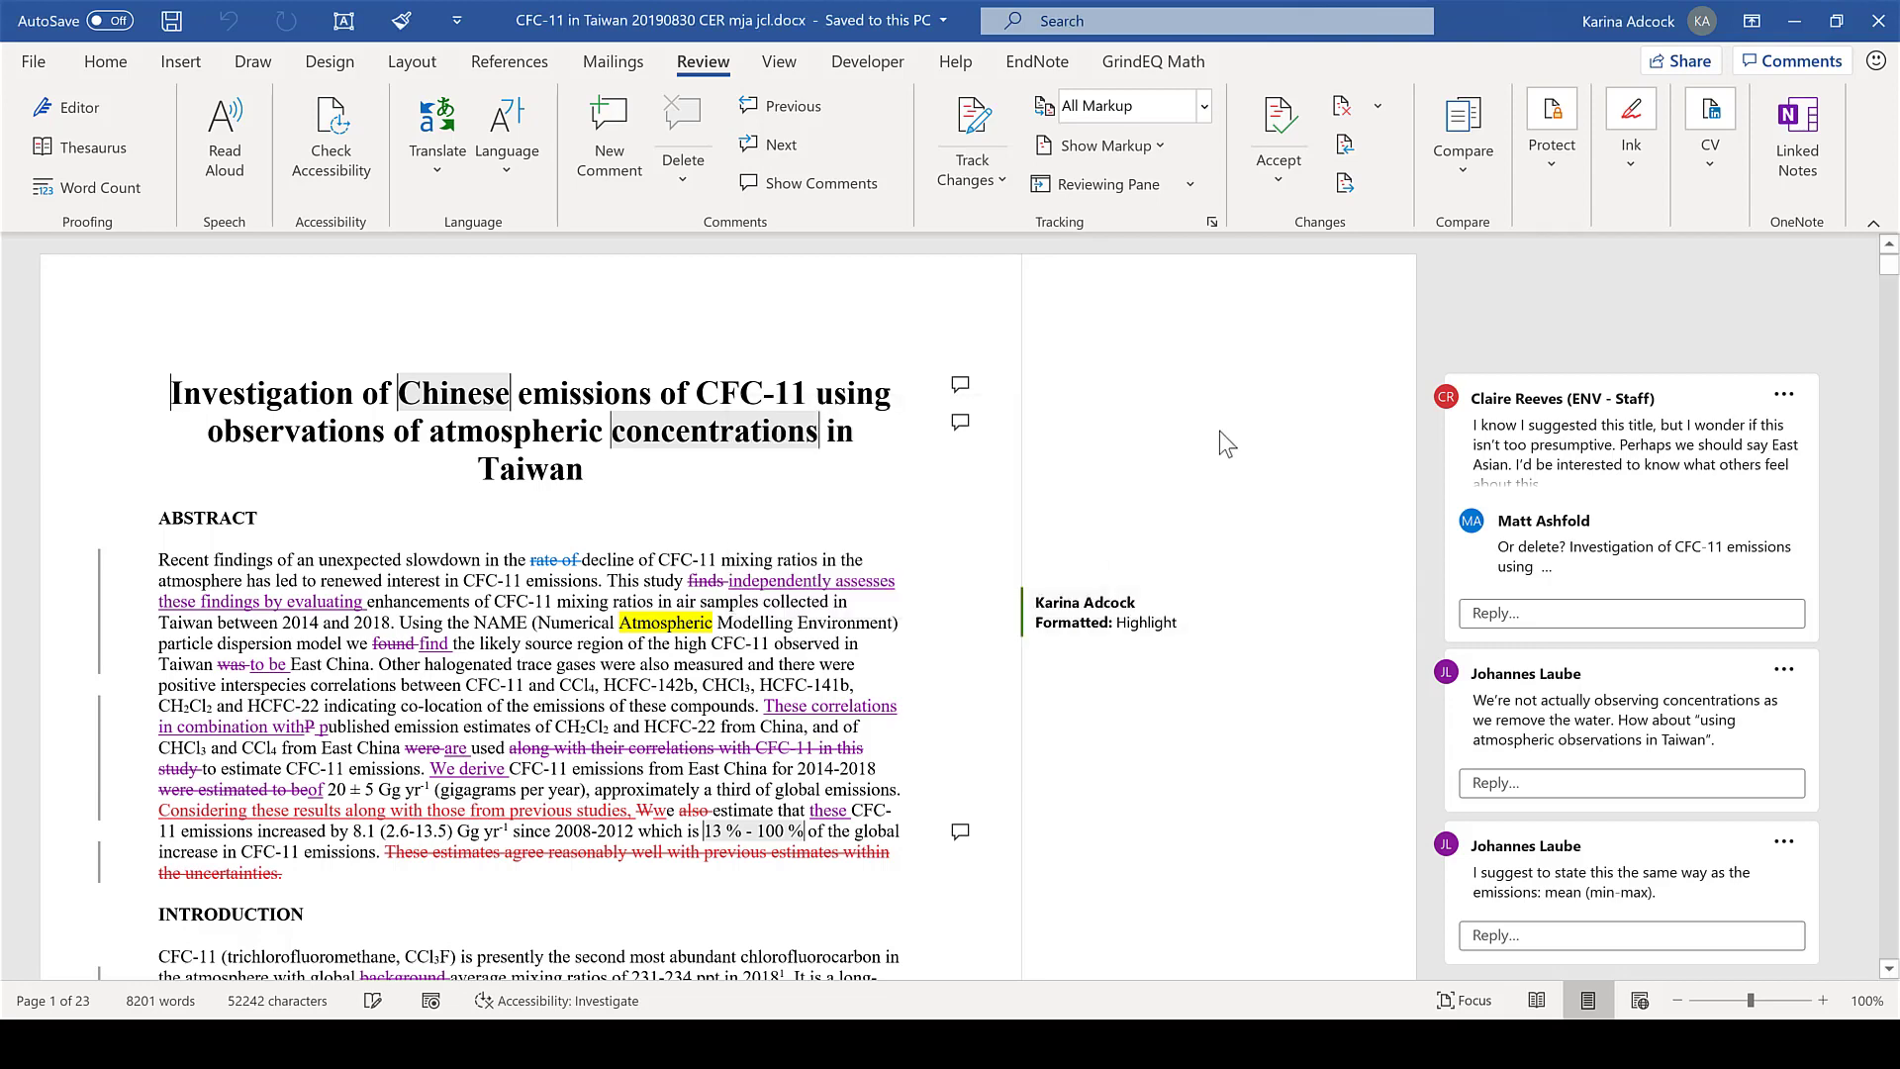
left_click(1538, 176)
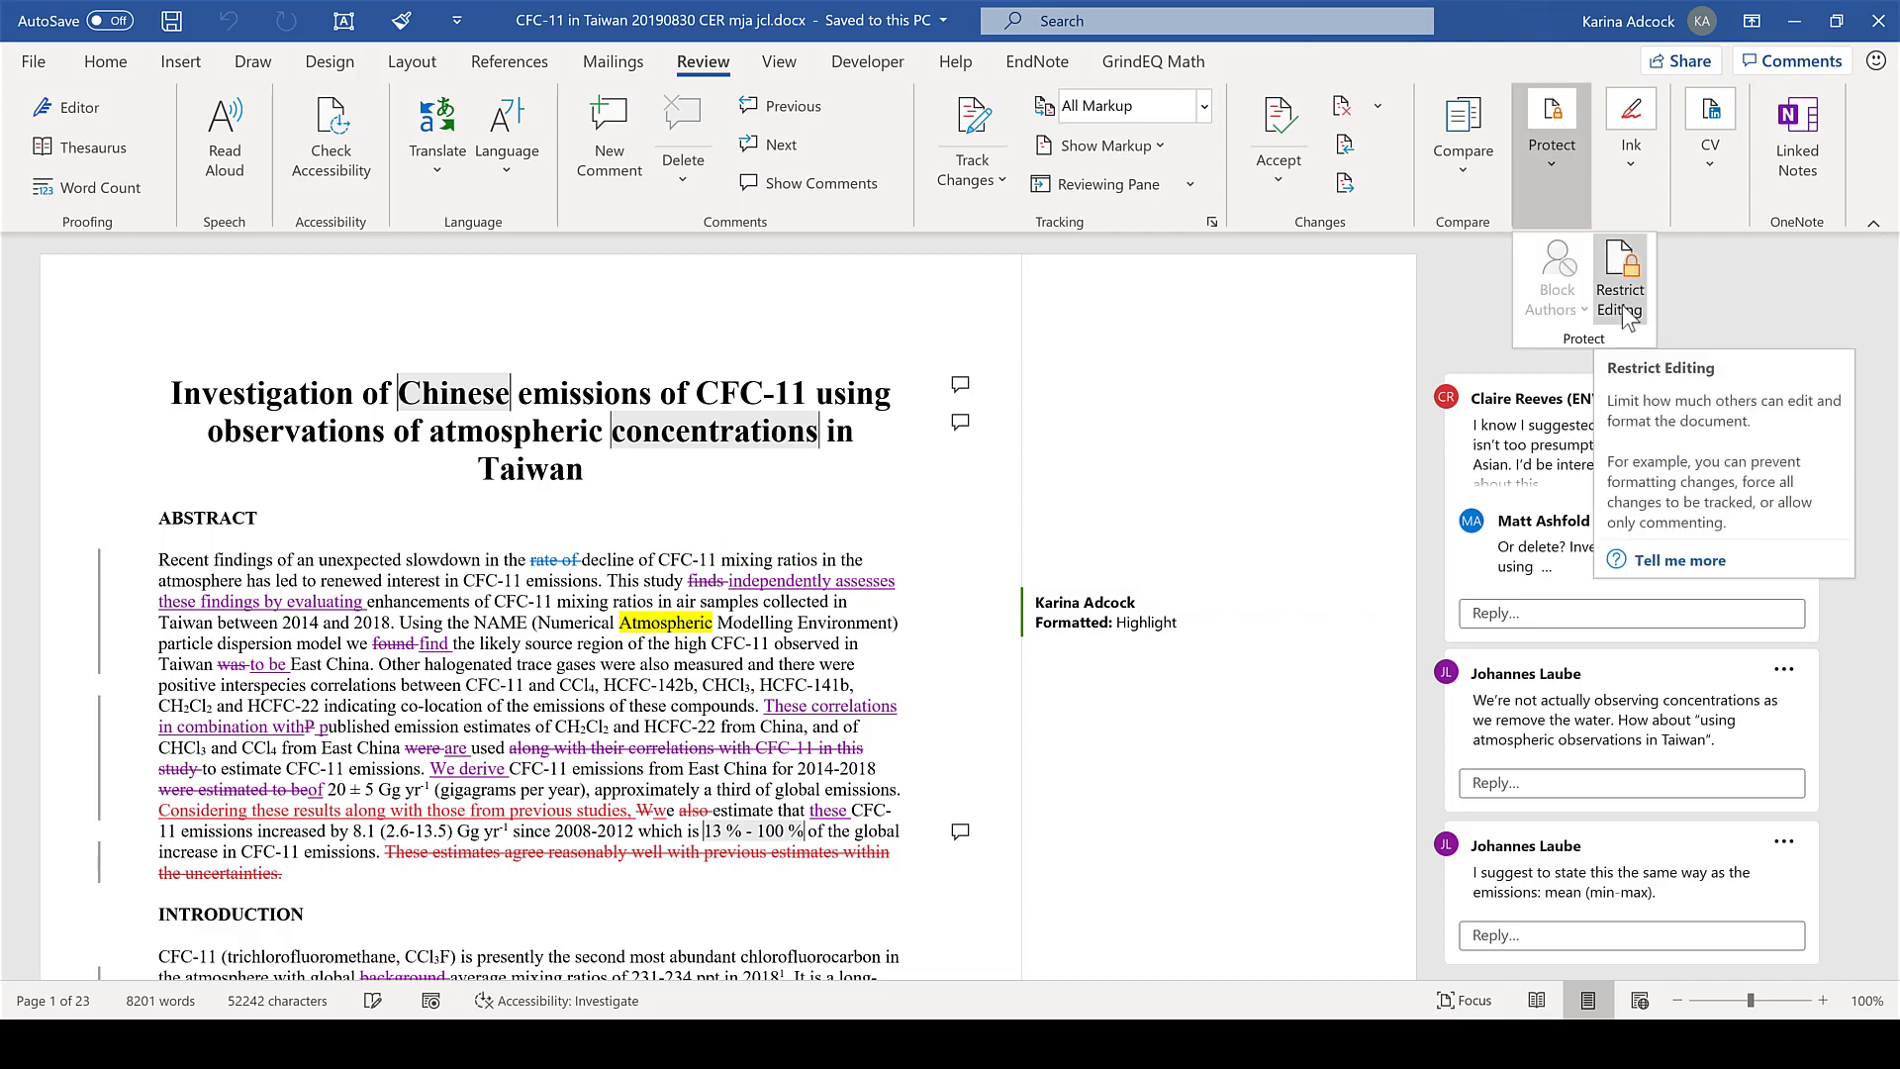
left_click(1622, 303)
left_click(1558, 167)
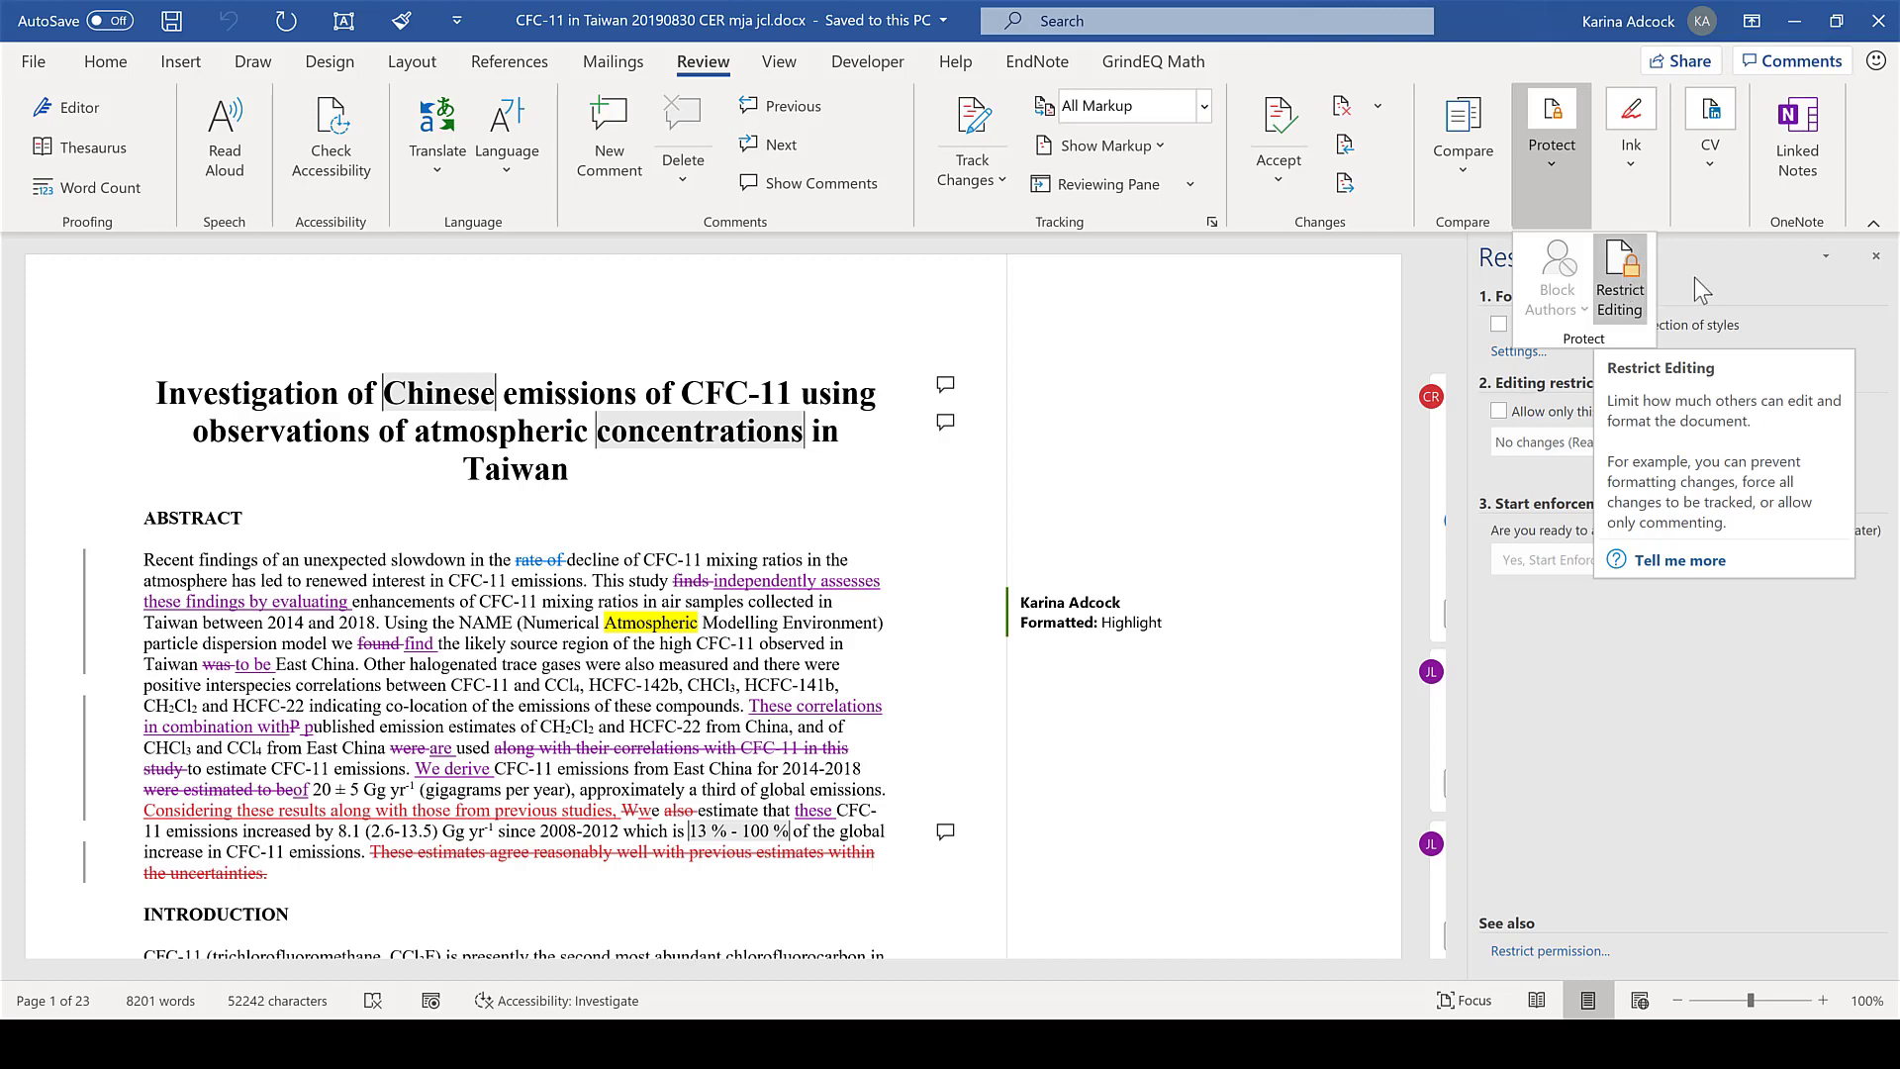
left_click(1623, 282)
left_click(1876, 258)
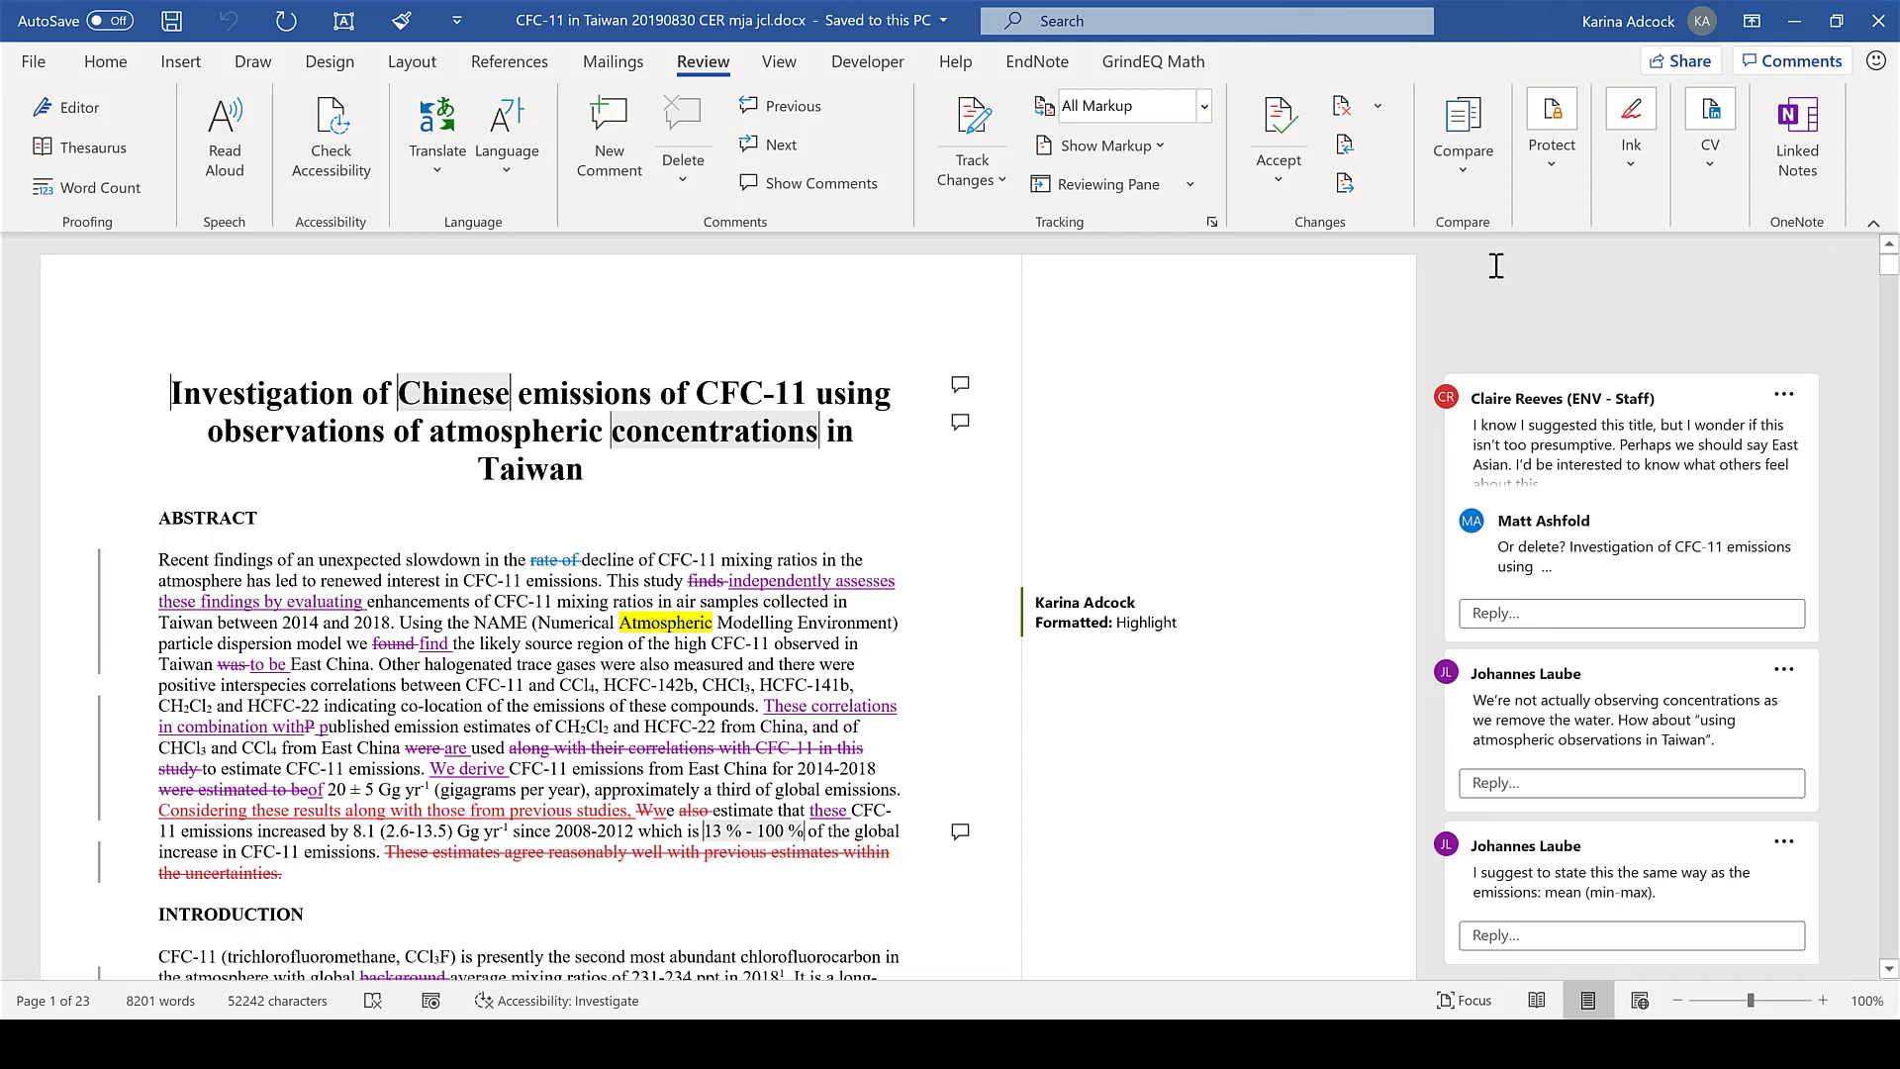
left_click(1463, 157)
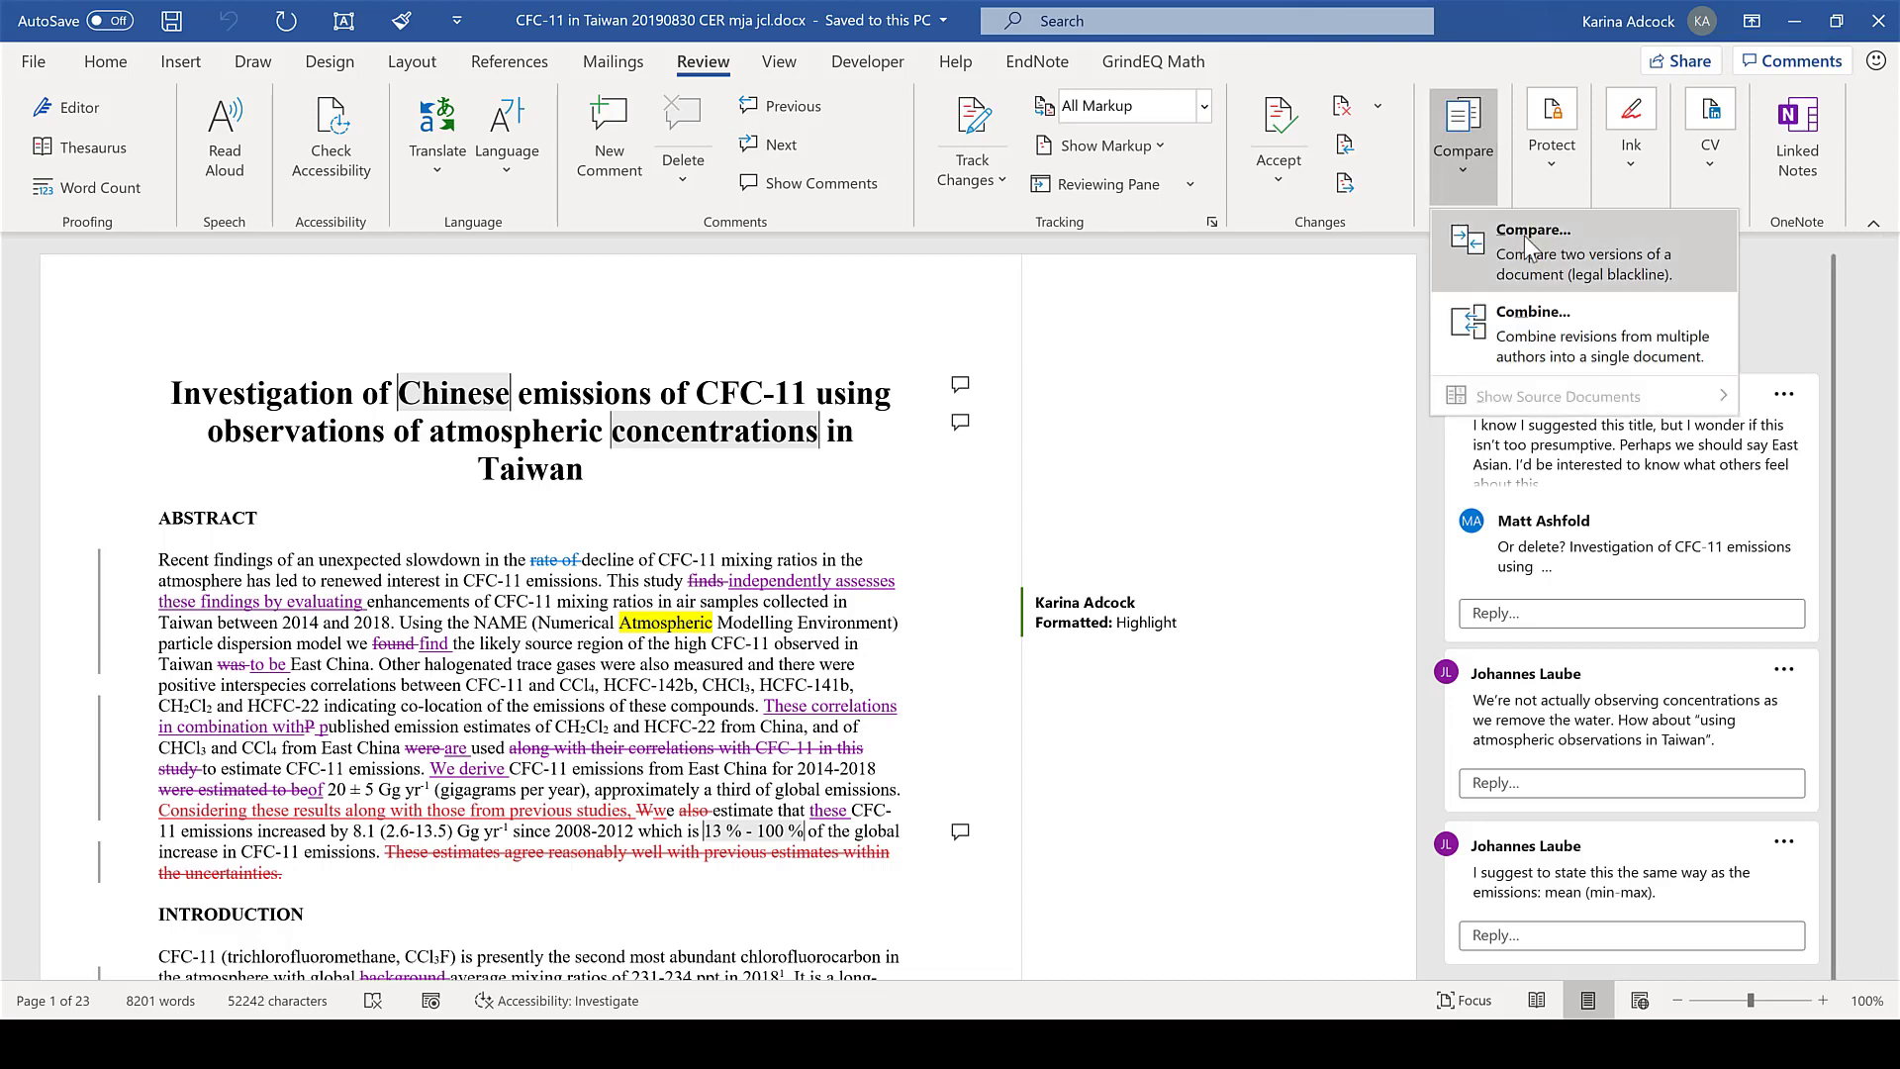
left_click(1534, 253)
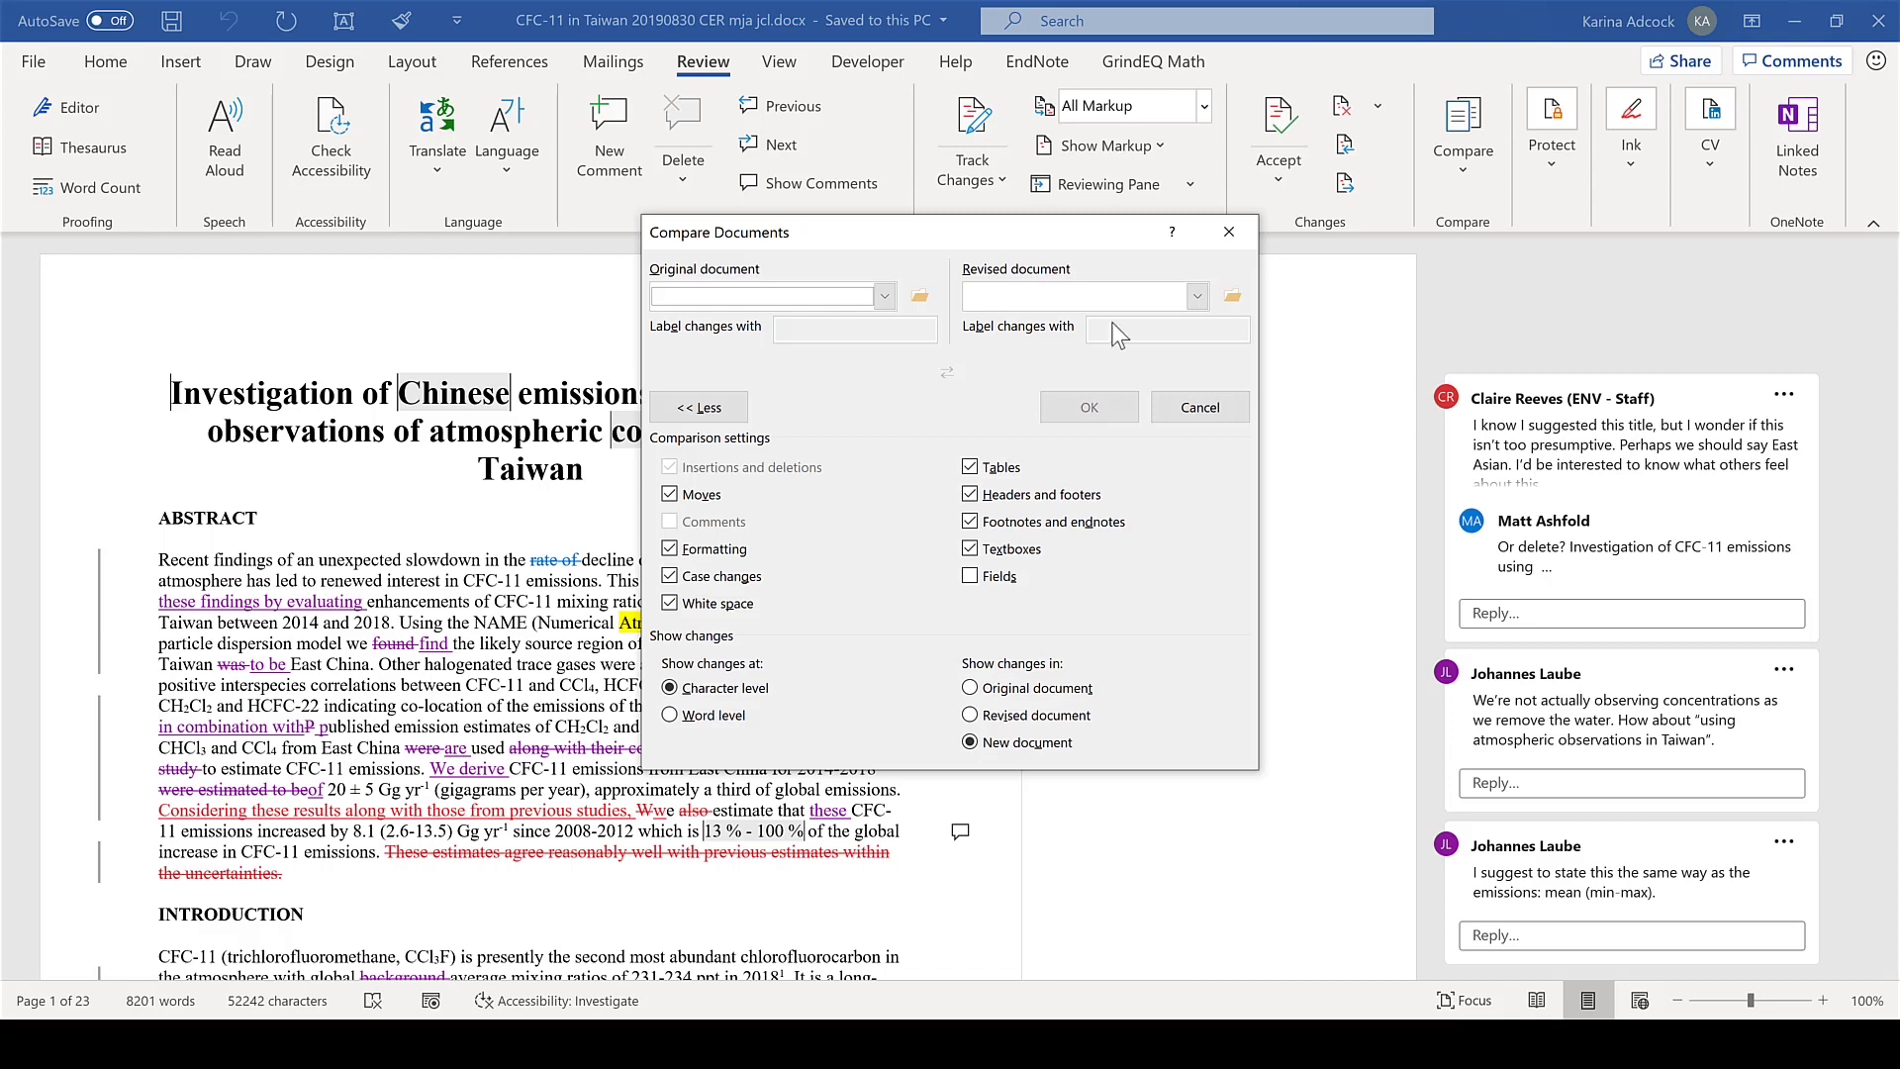
left_click(1232, 409)
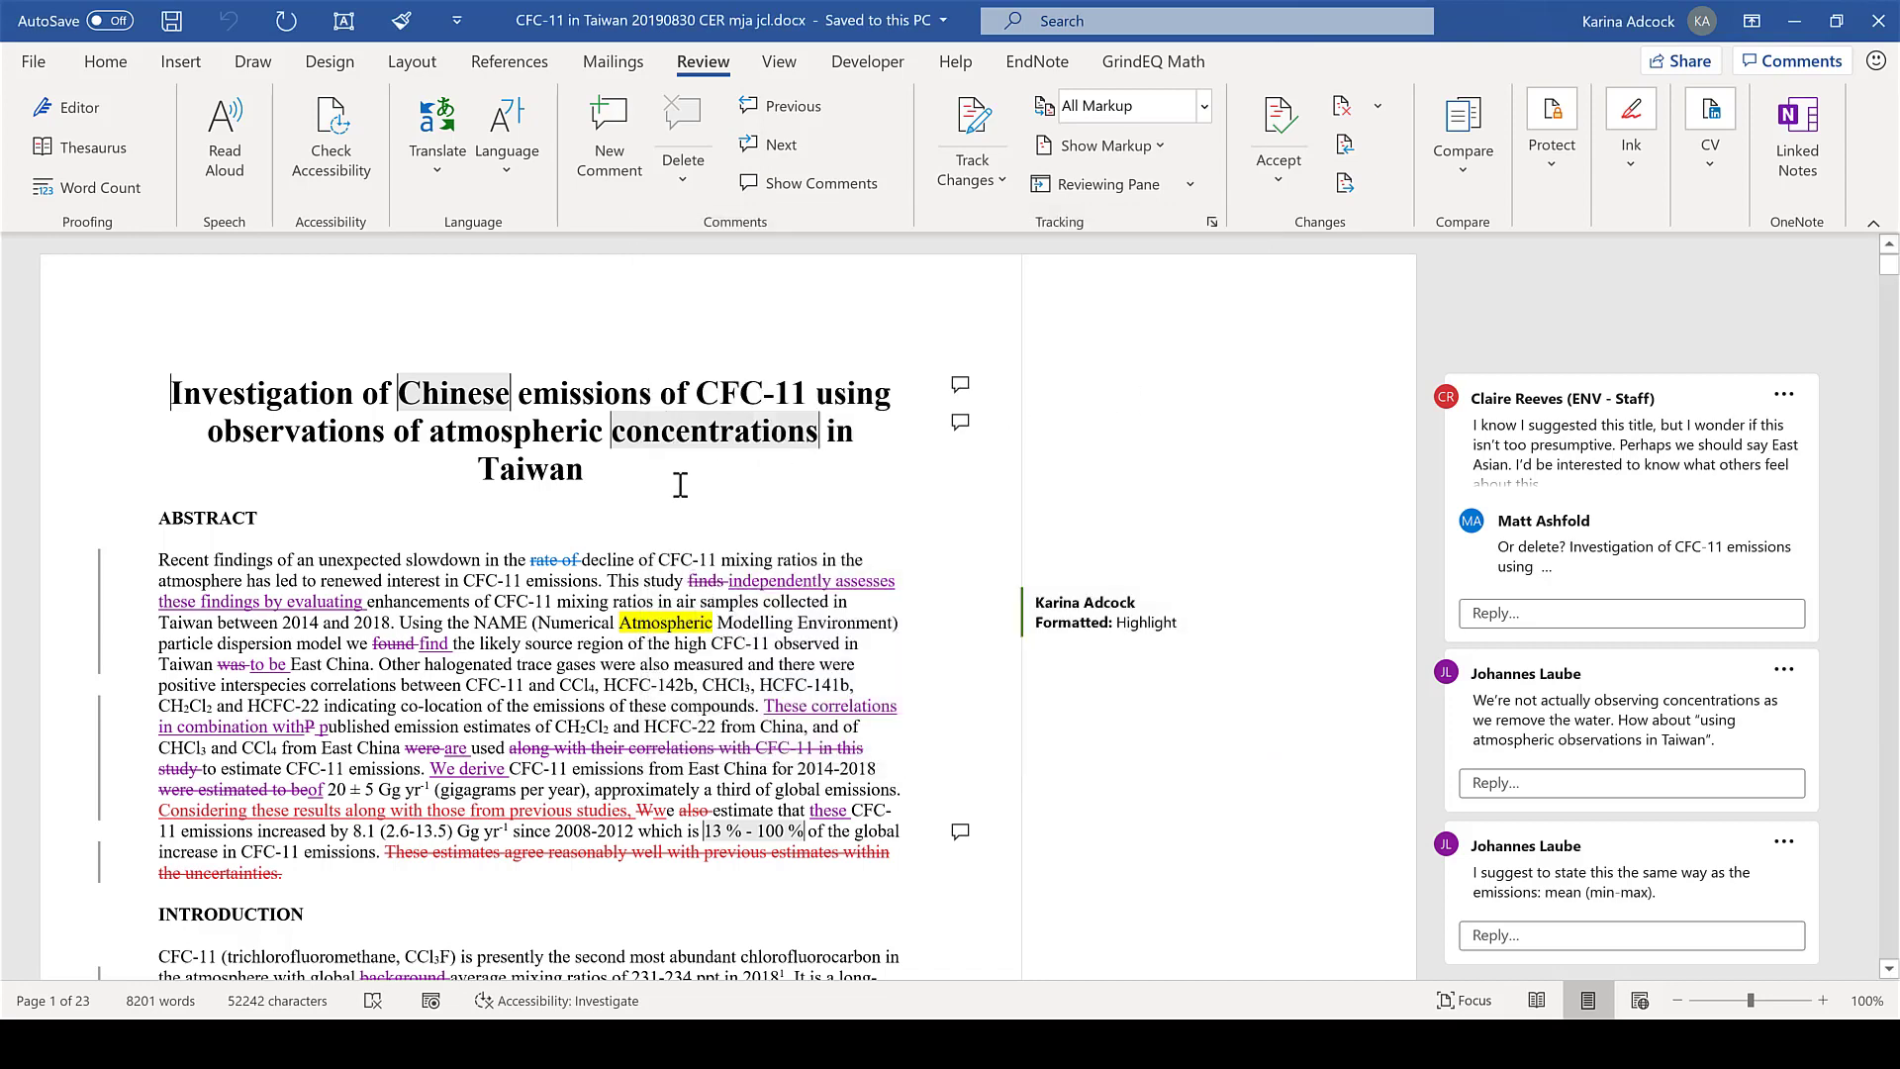
scroll(680, 485, "down", 3)
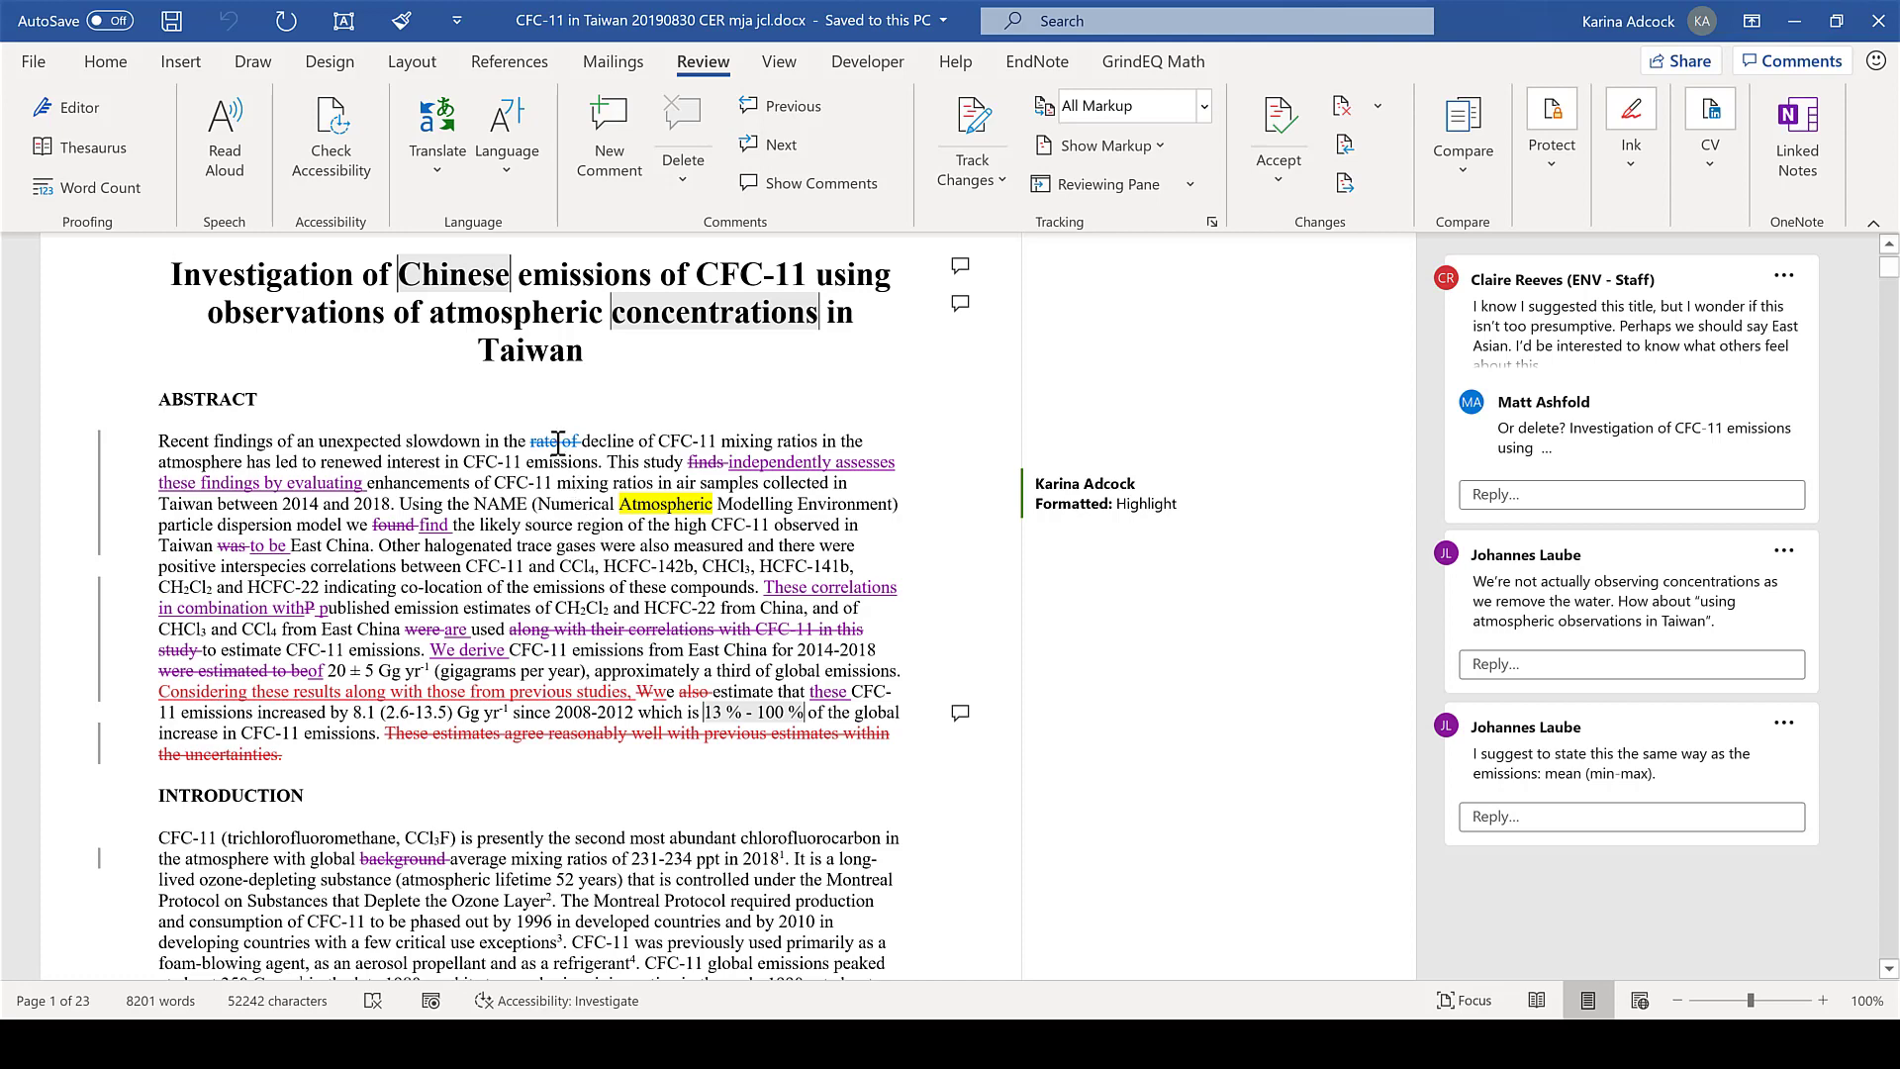
mouse_move(559, 443)
left_click(1475, 420)
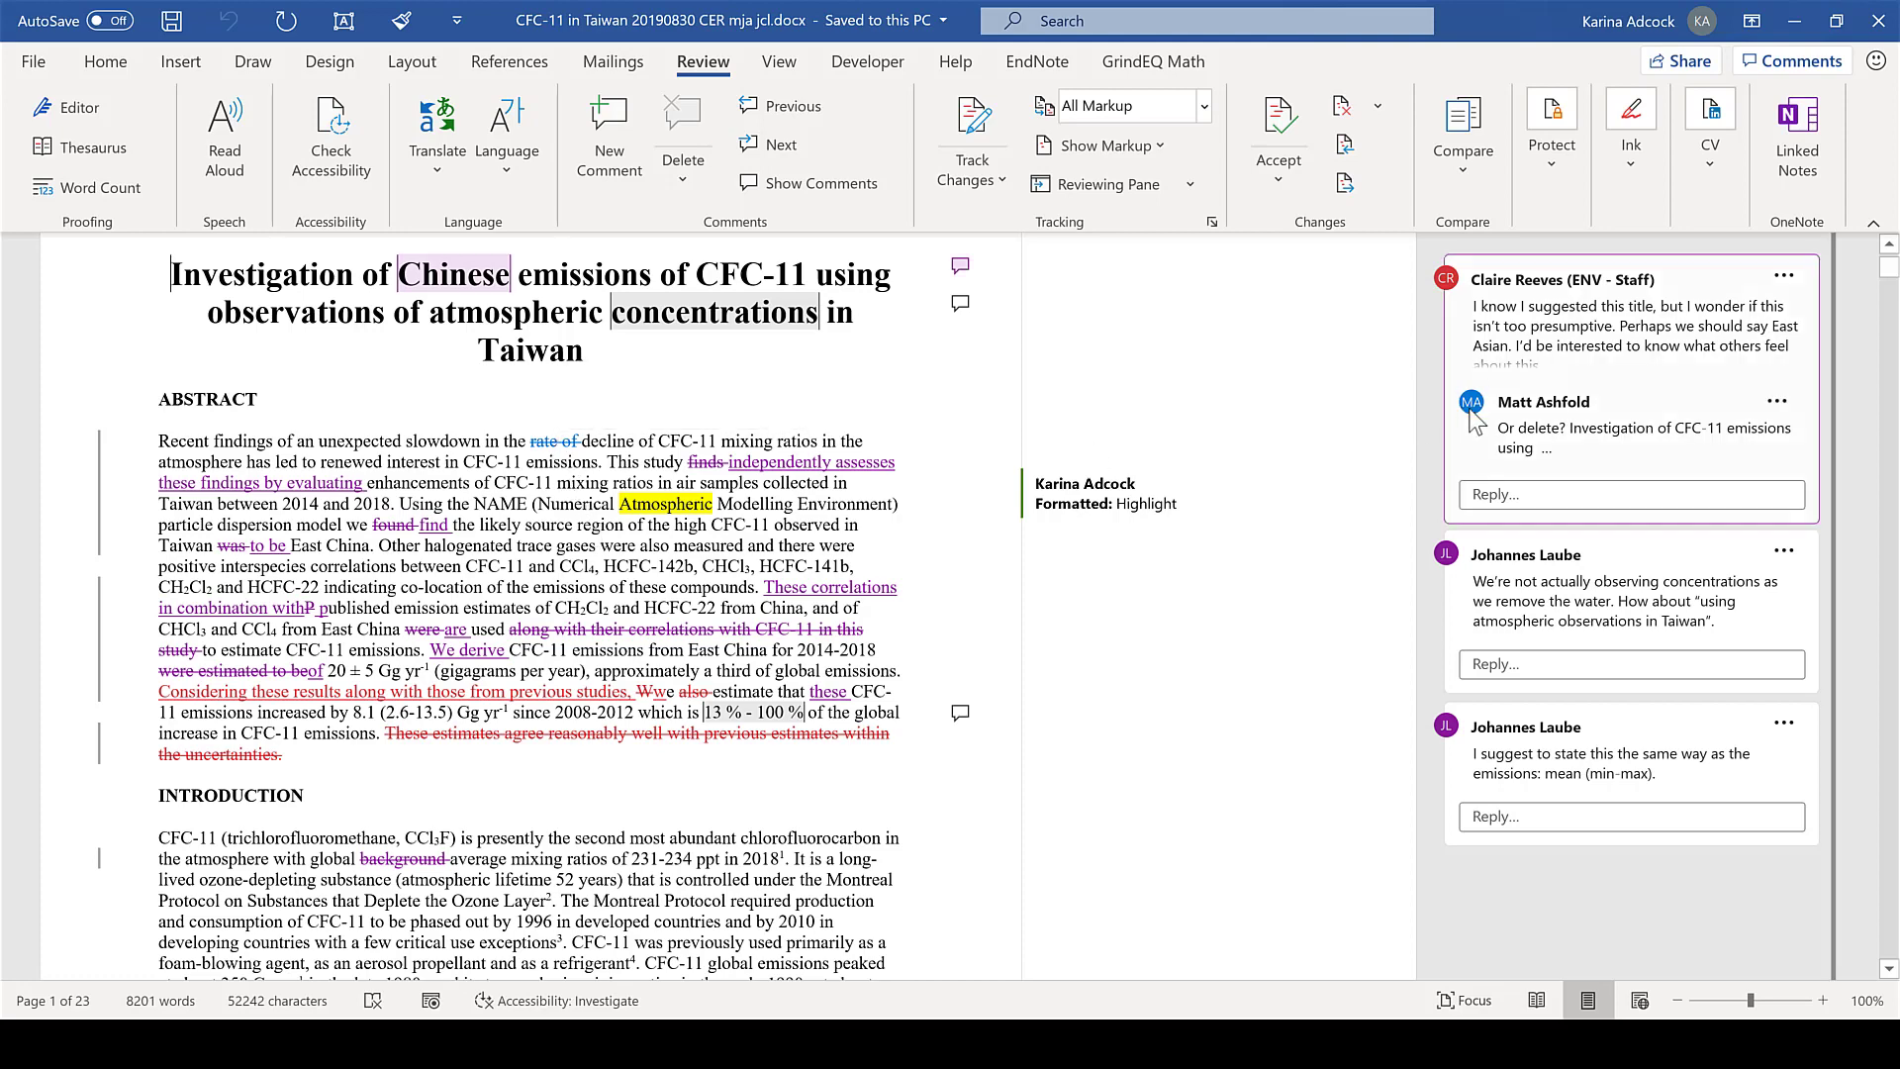
left_click(780, 465)
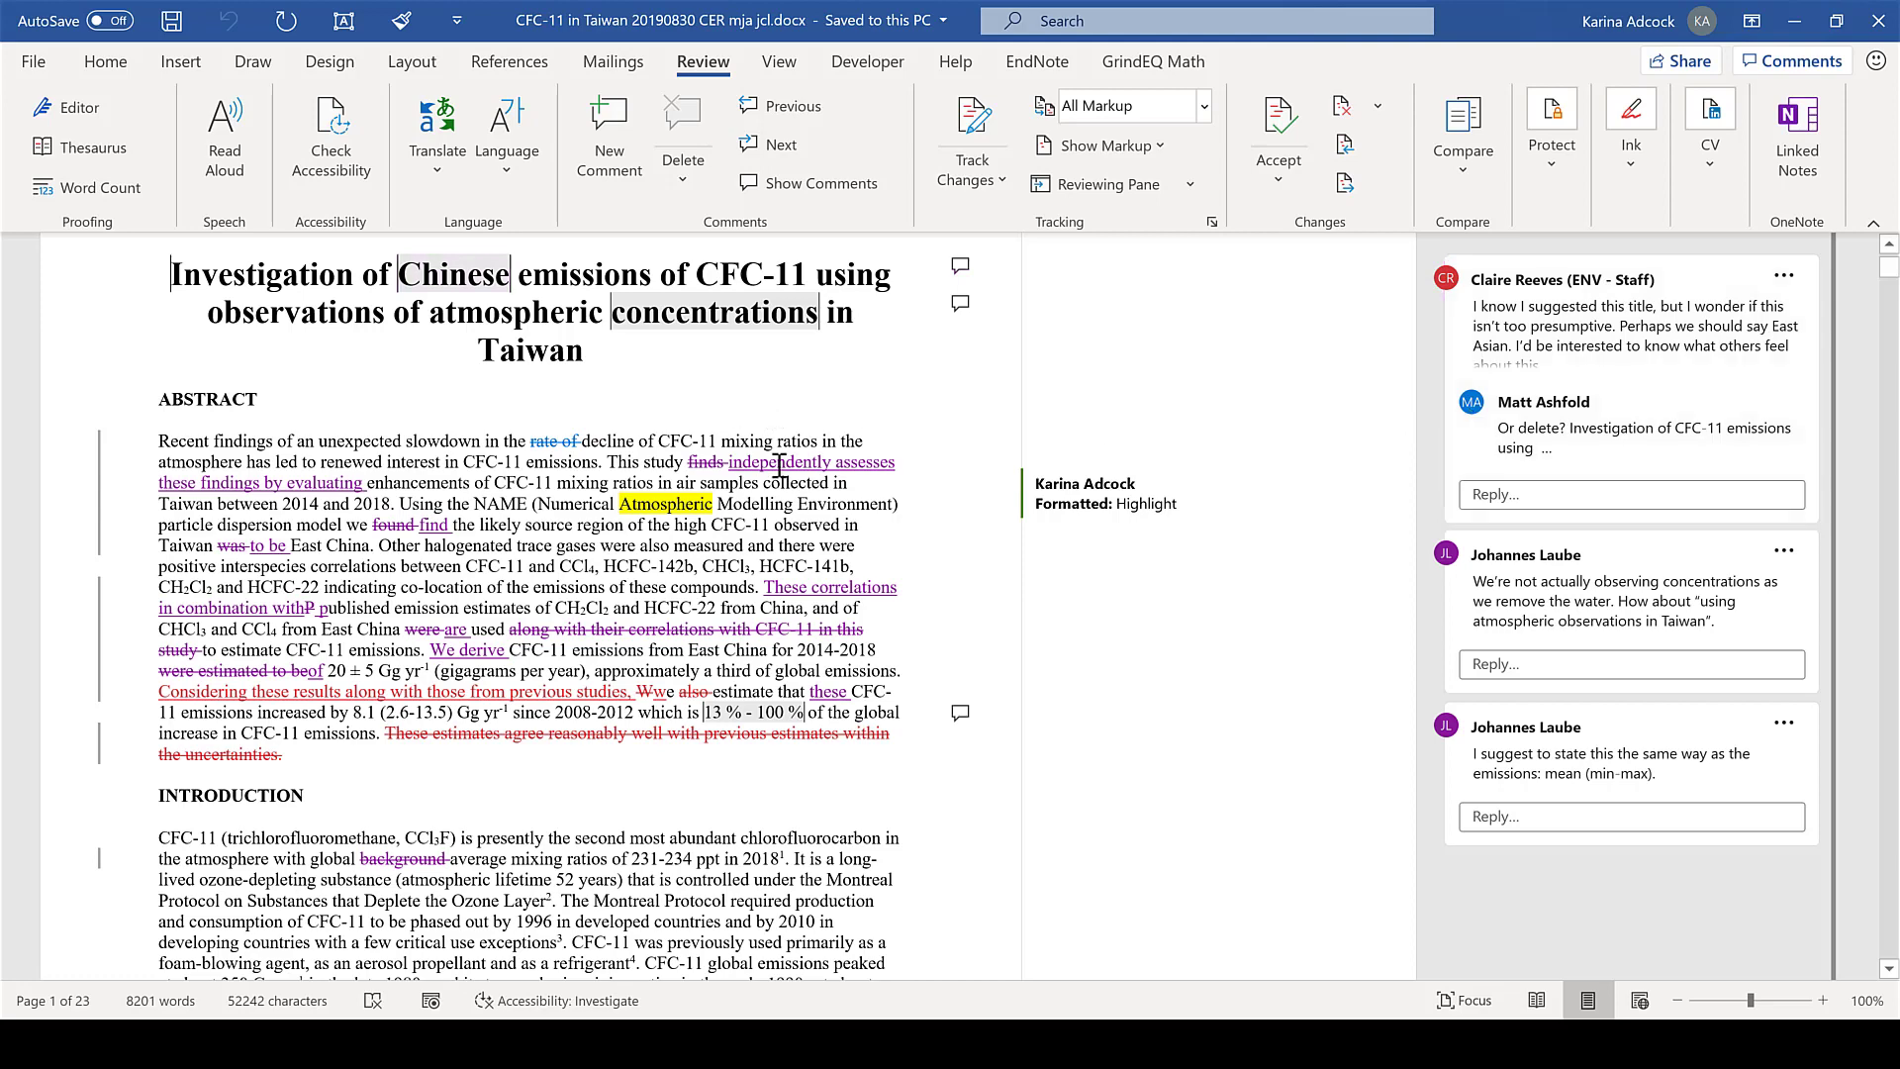
left_click(1454, 577)
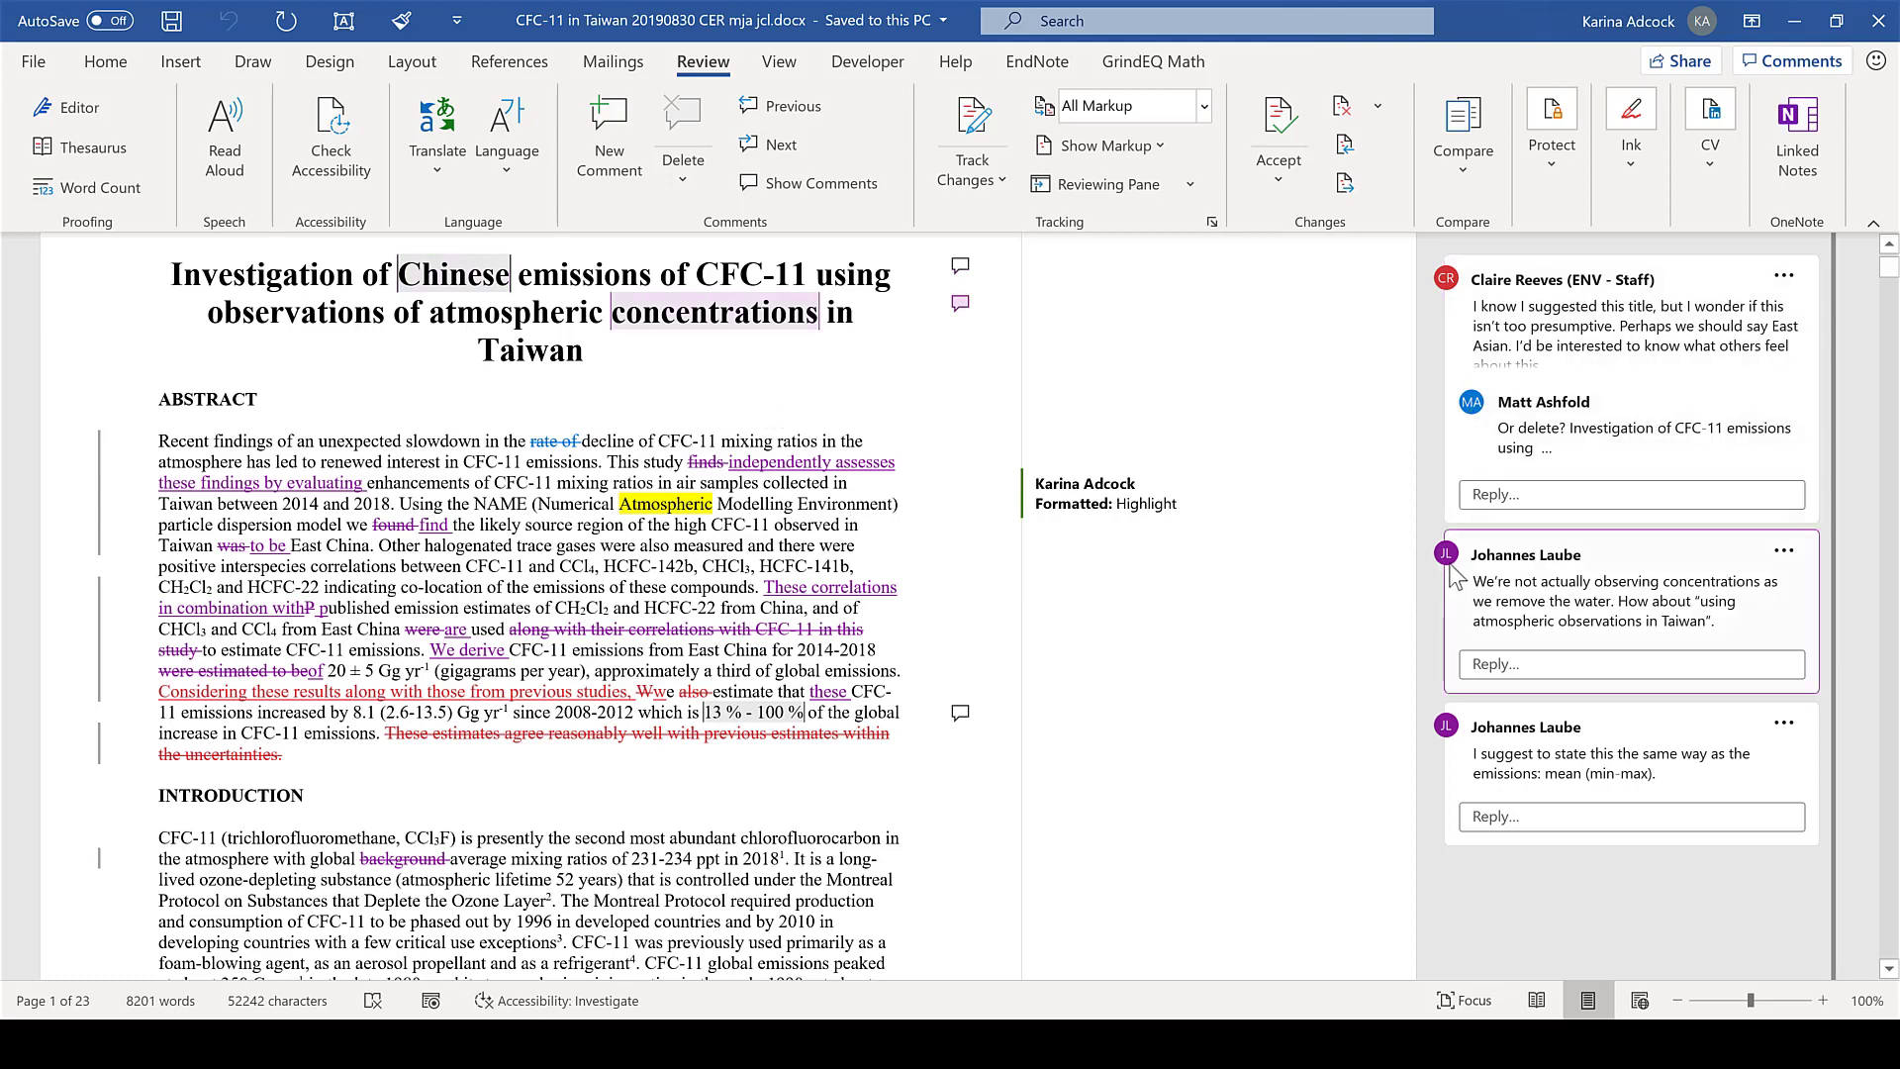
key("Escape")
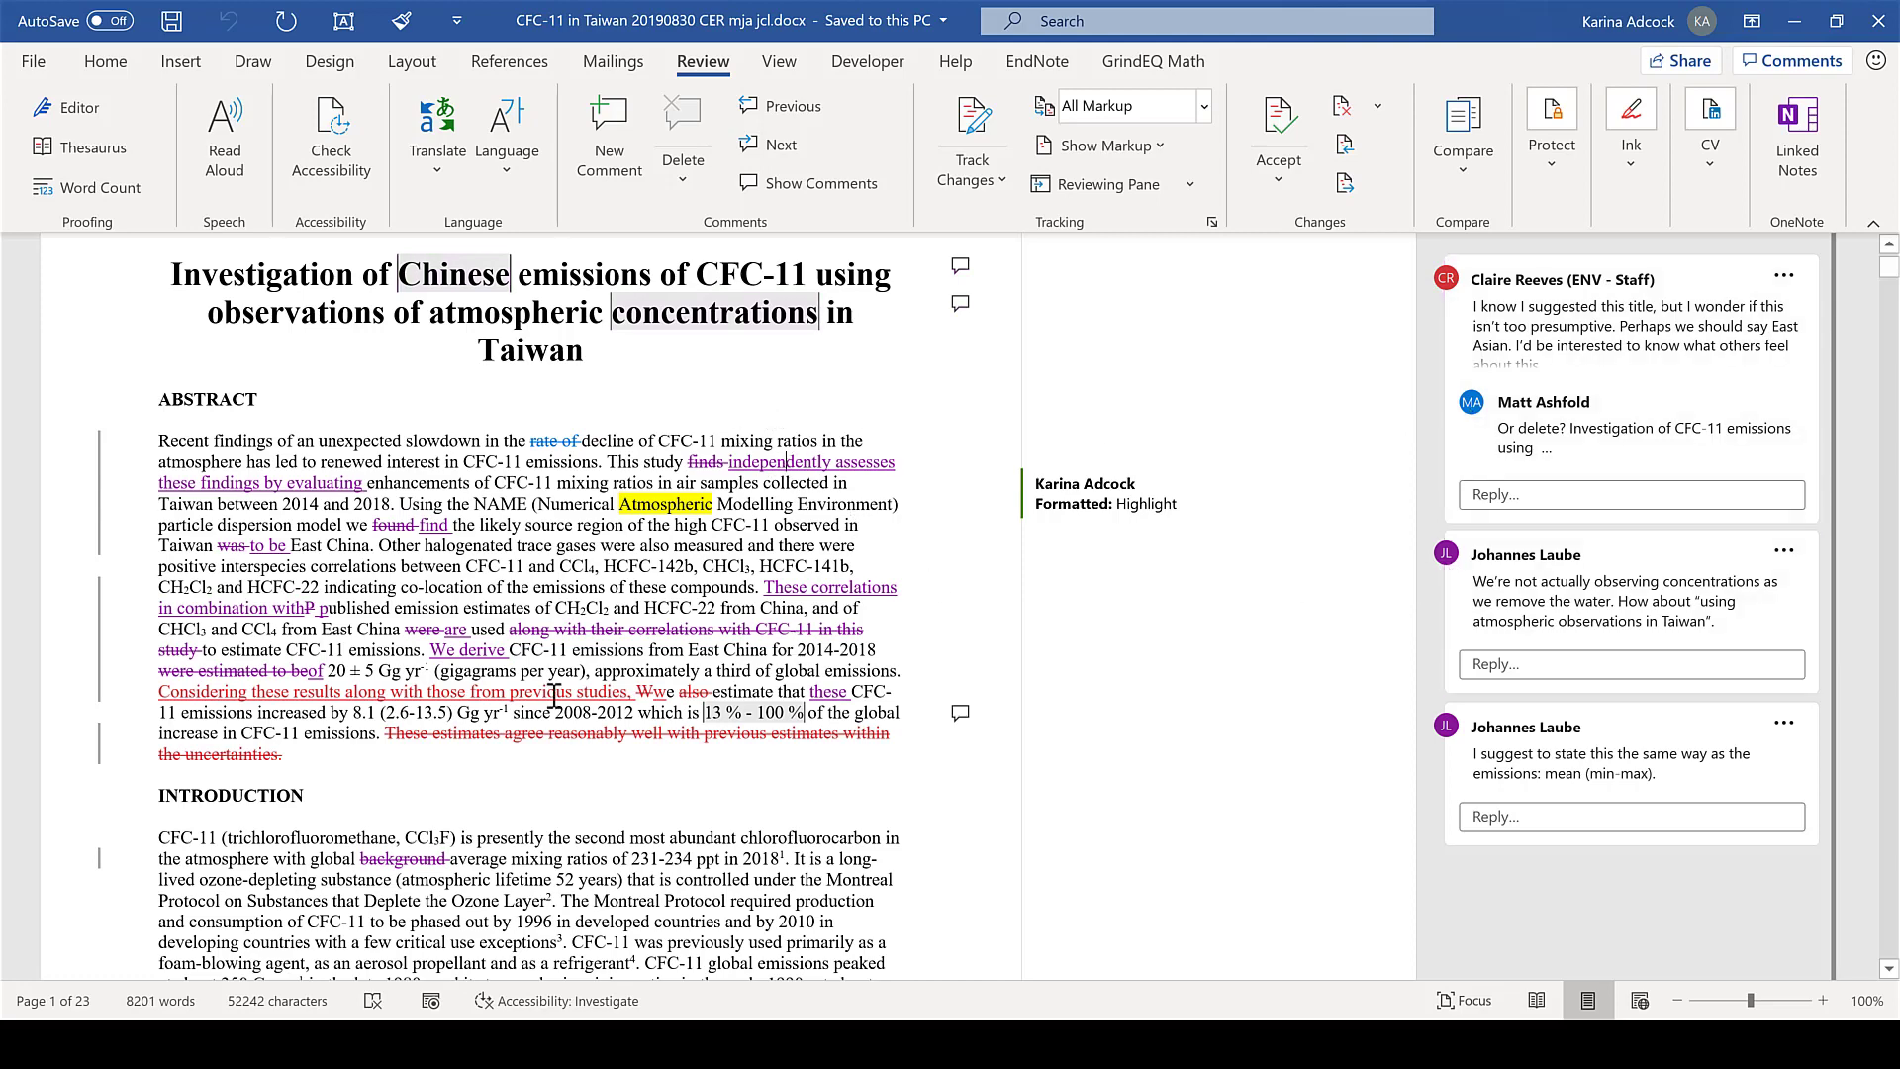
left_click(1444, 289)
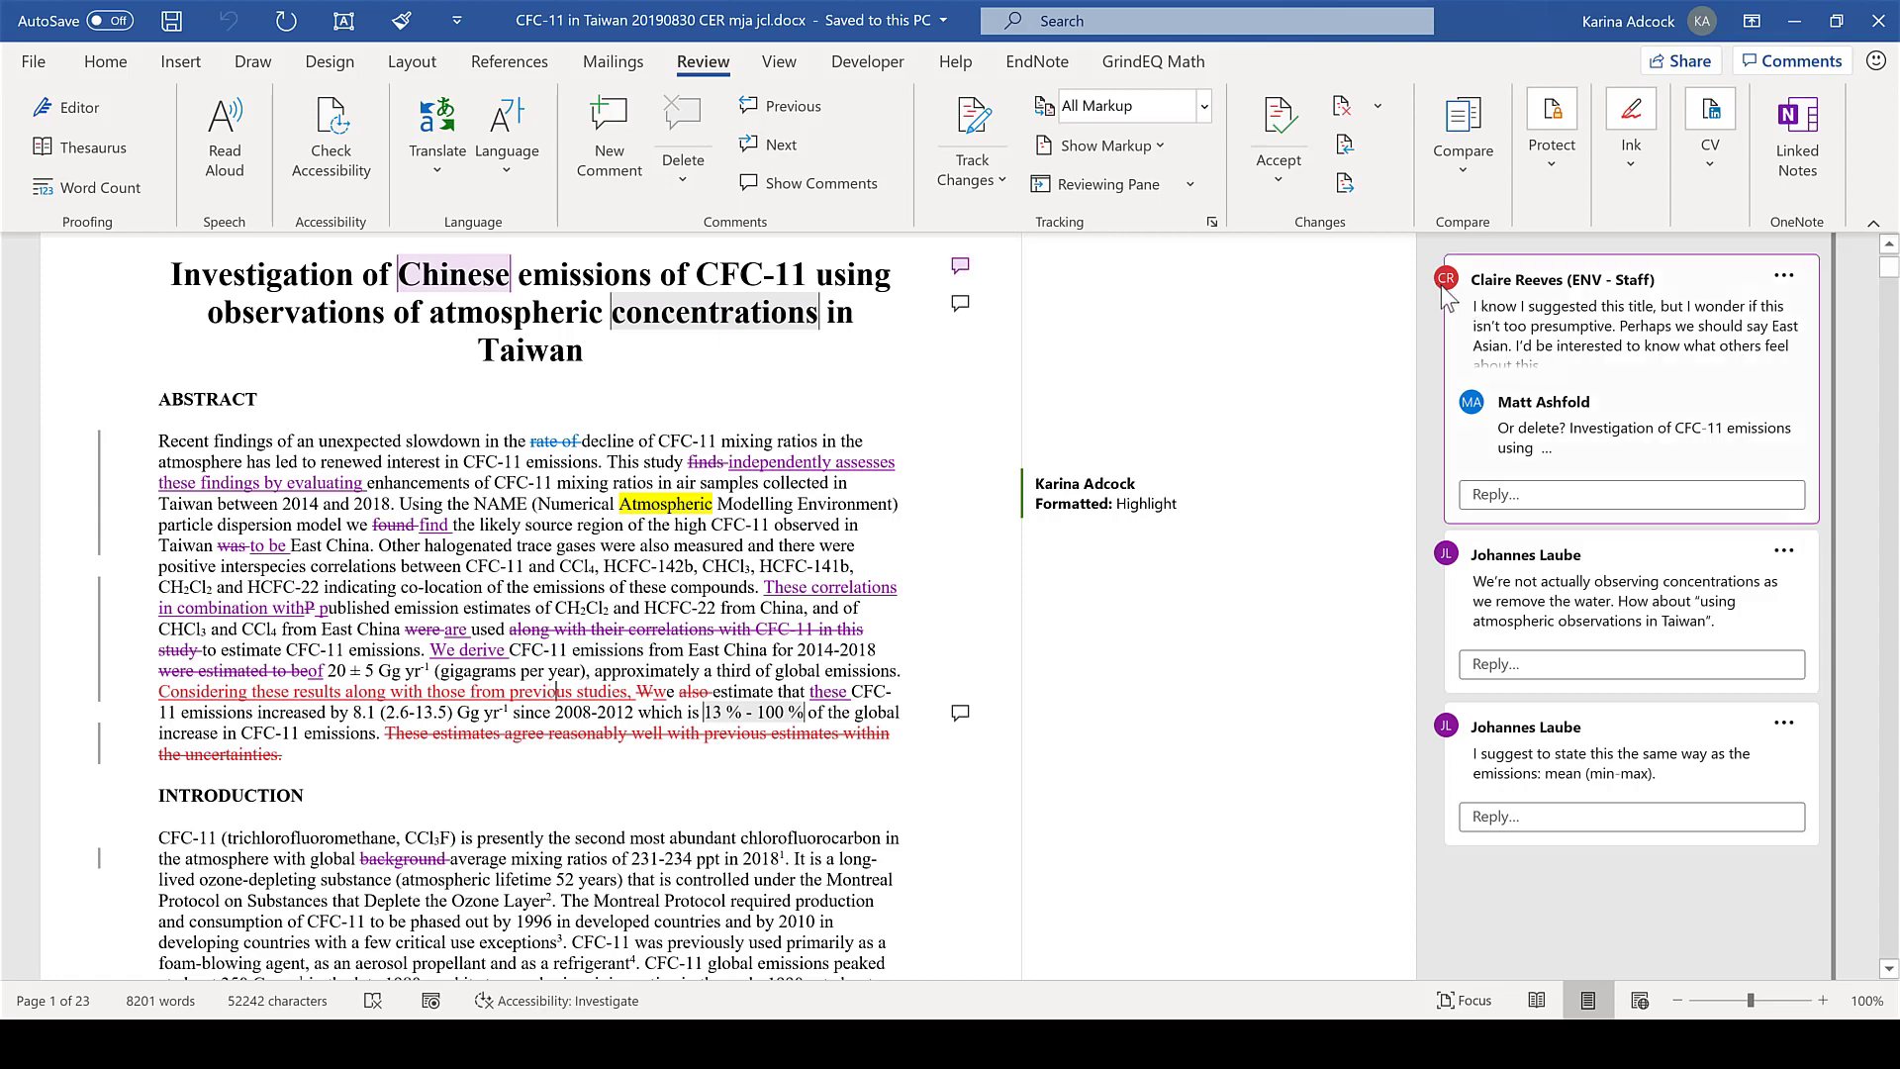
left_click(547, 448)
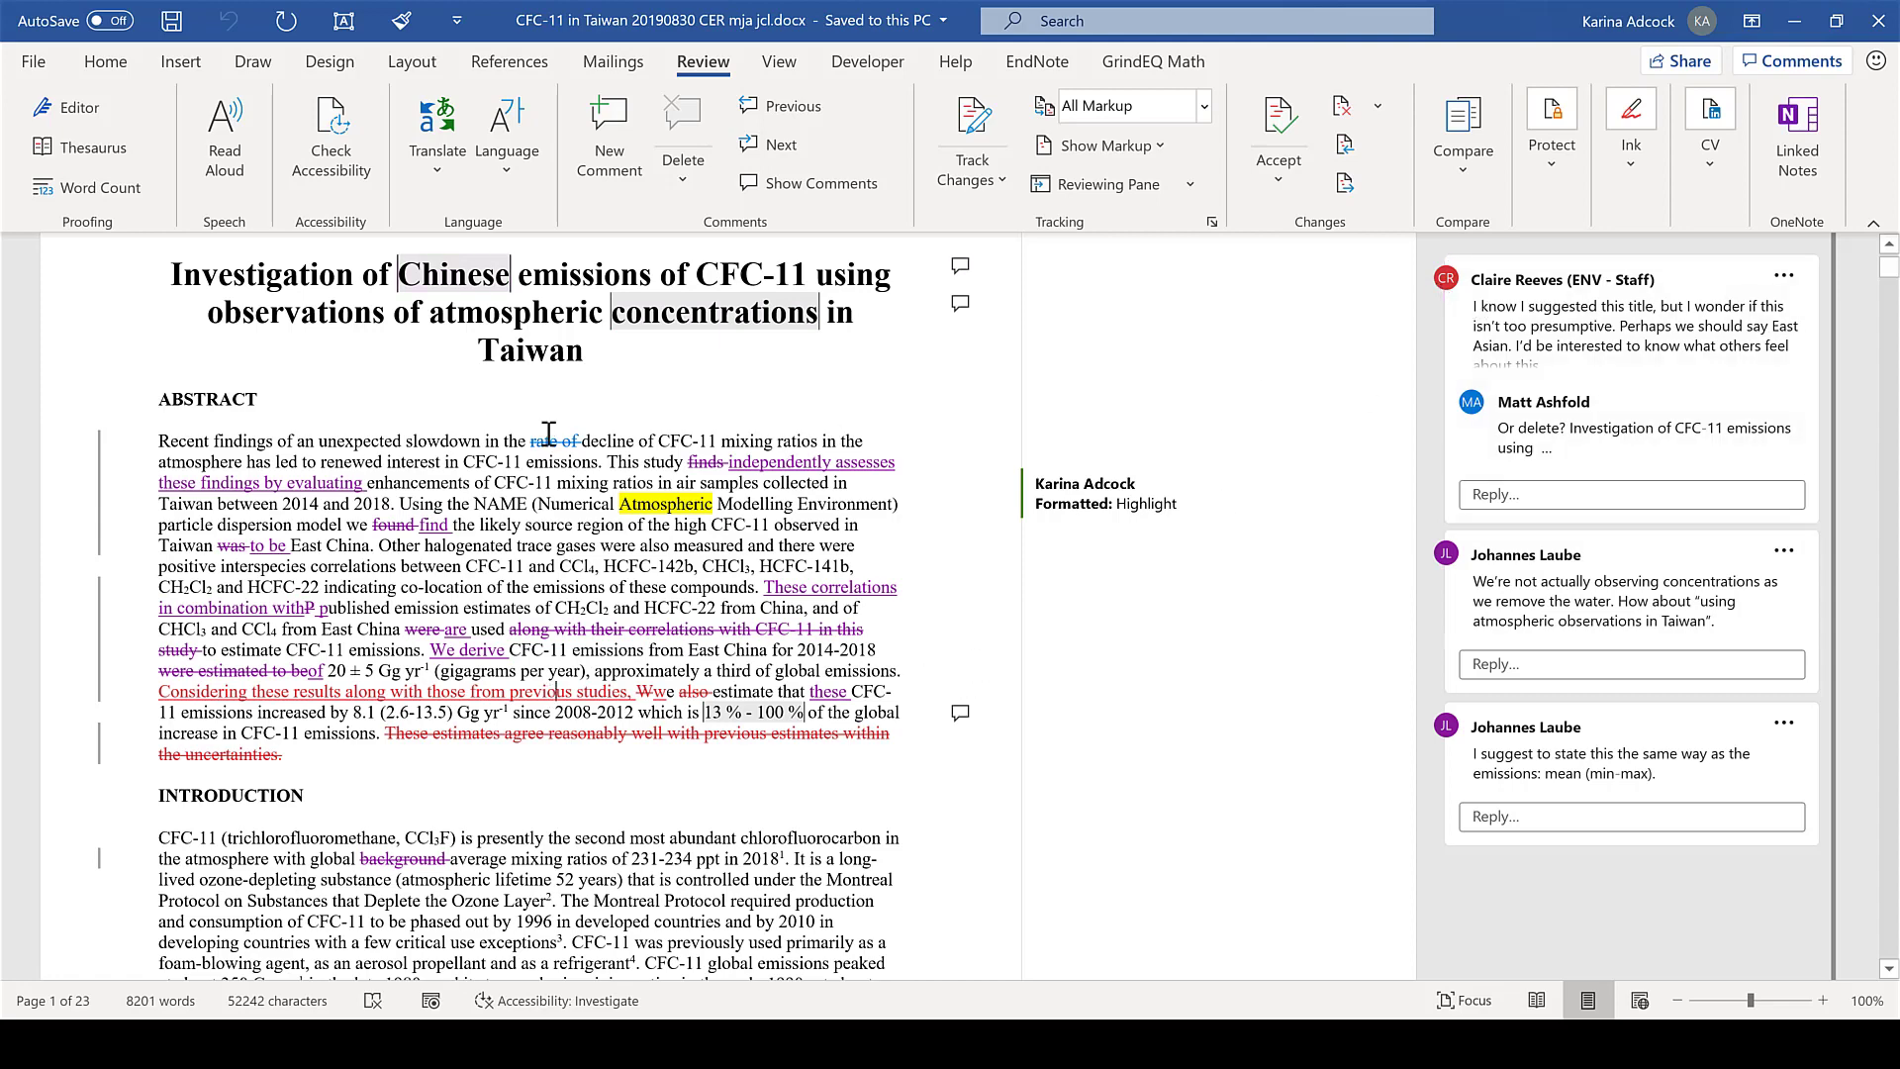
mouse_move(549, 443)
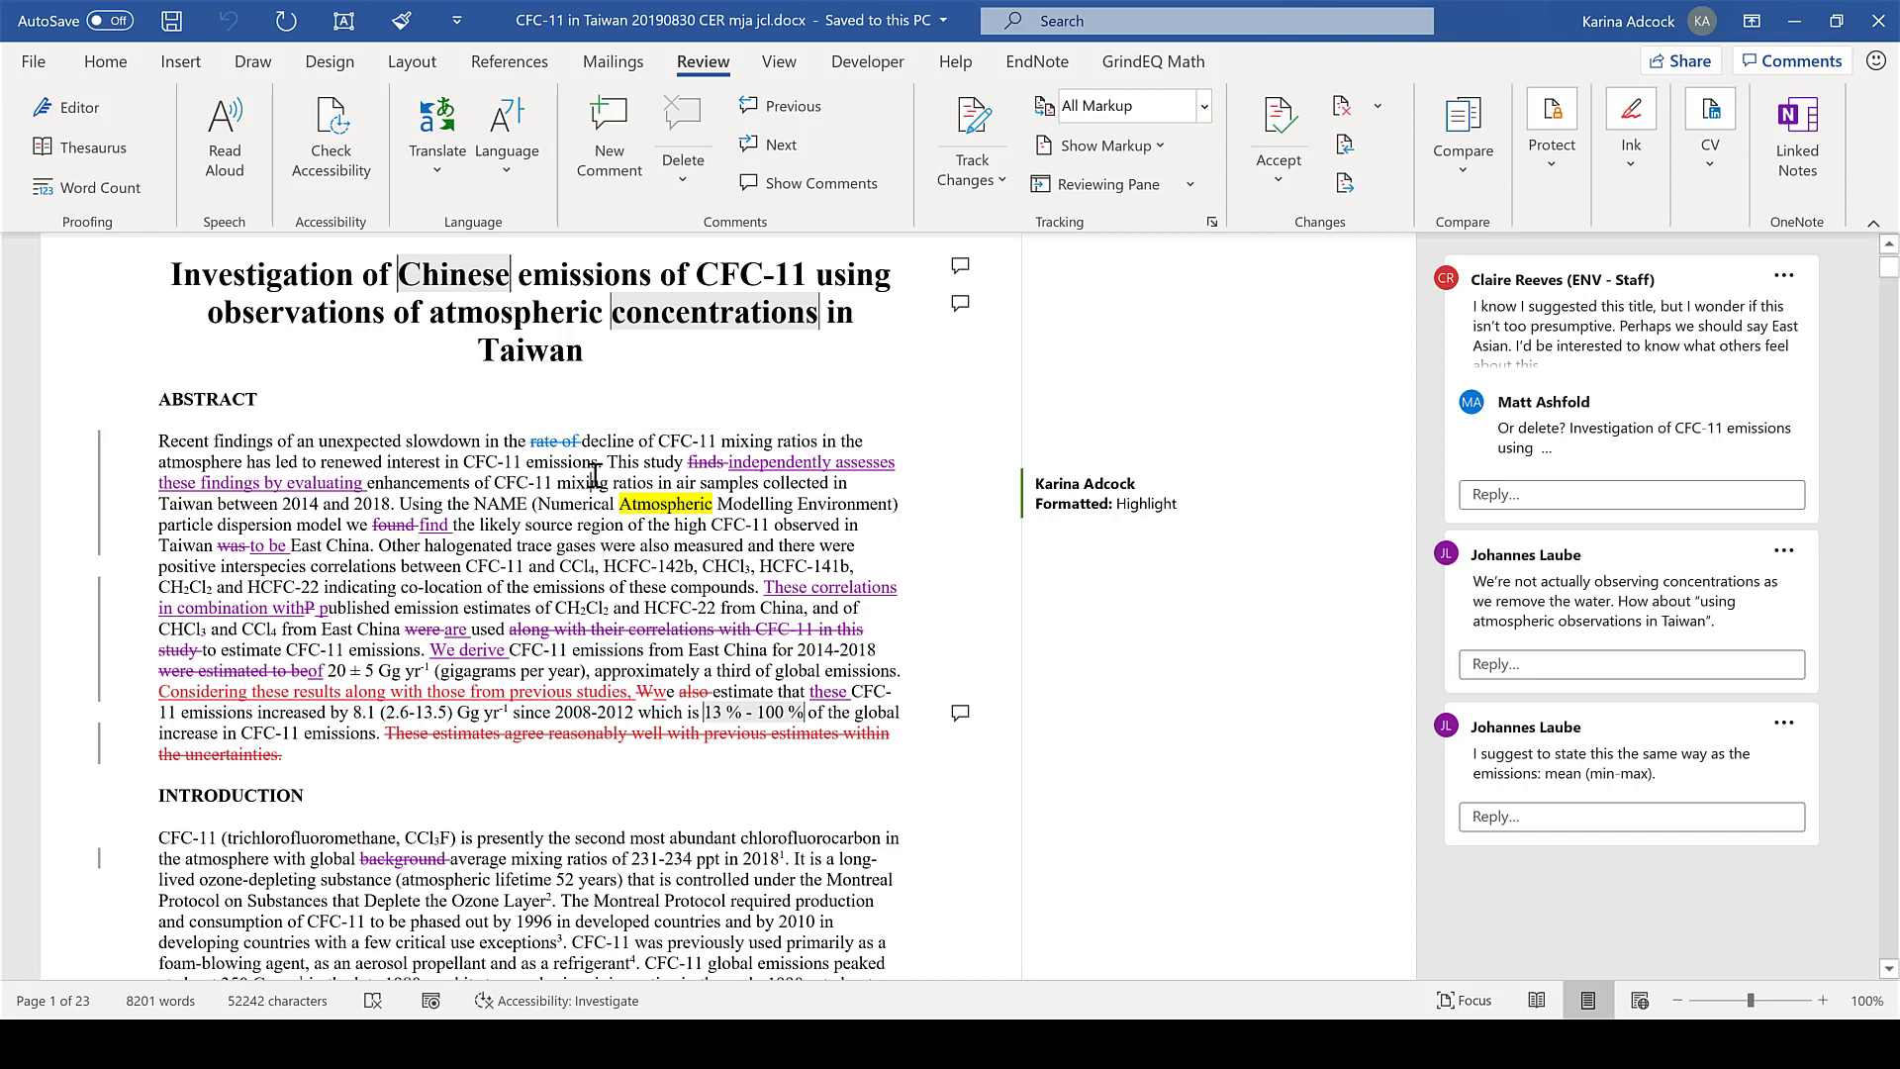
scroll(598, 473, "up", 2)
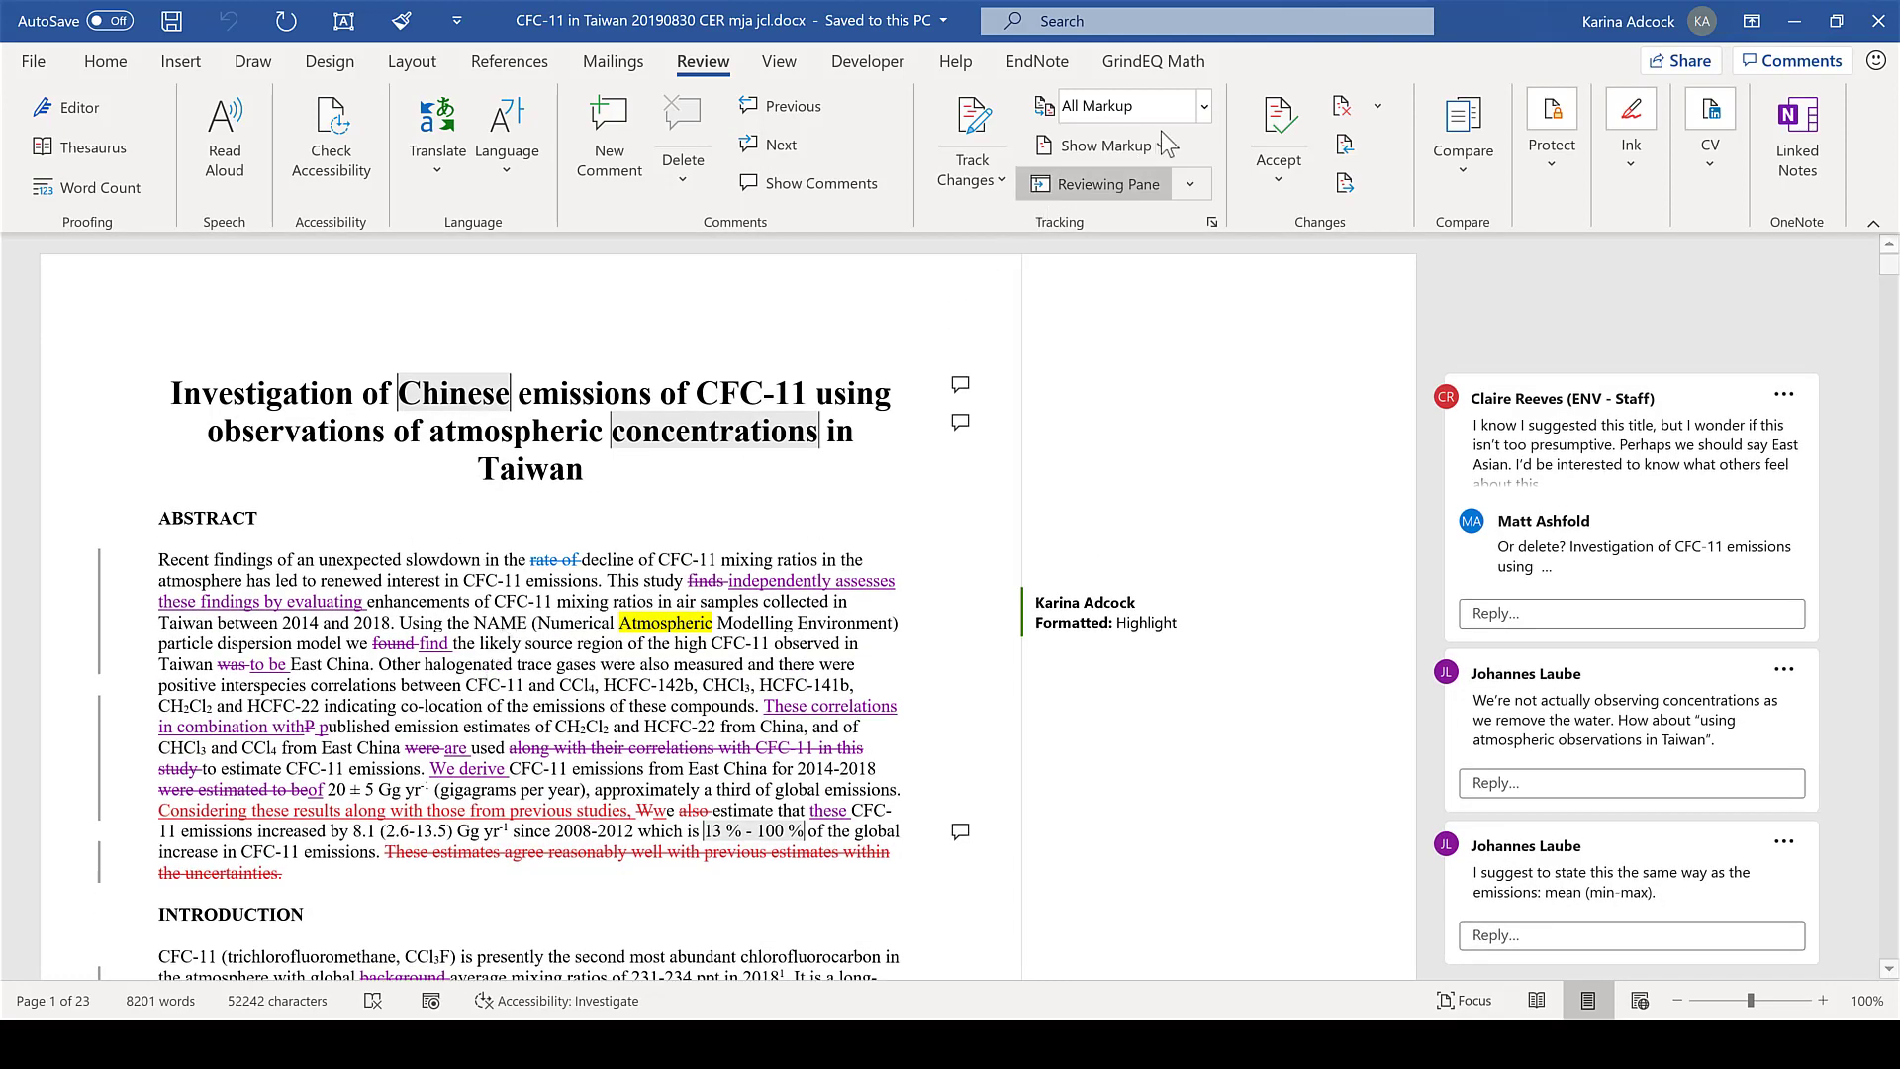
left_click(1202, 111)
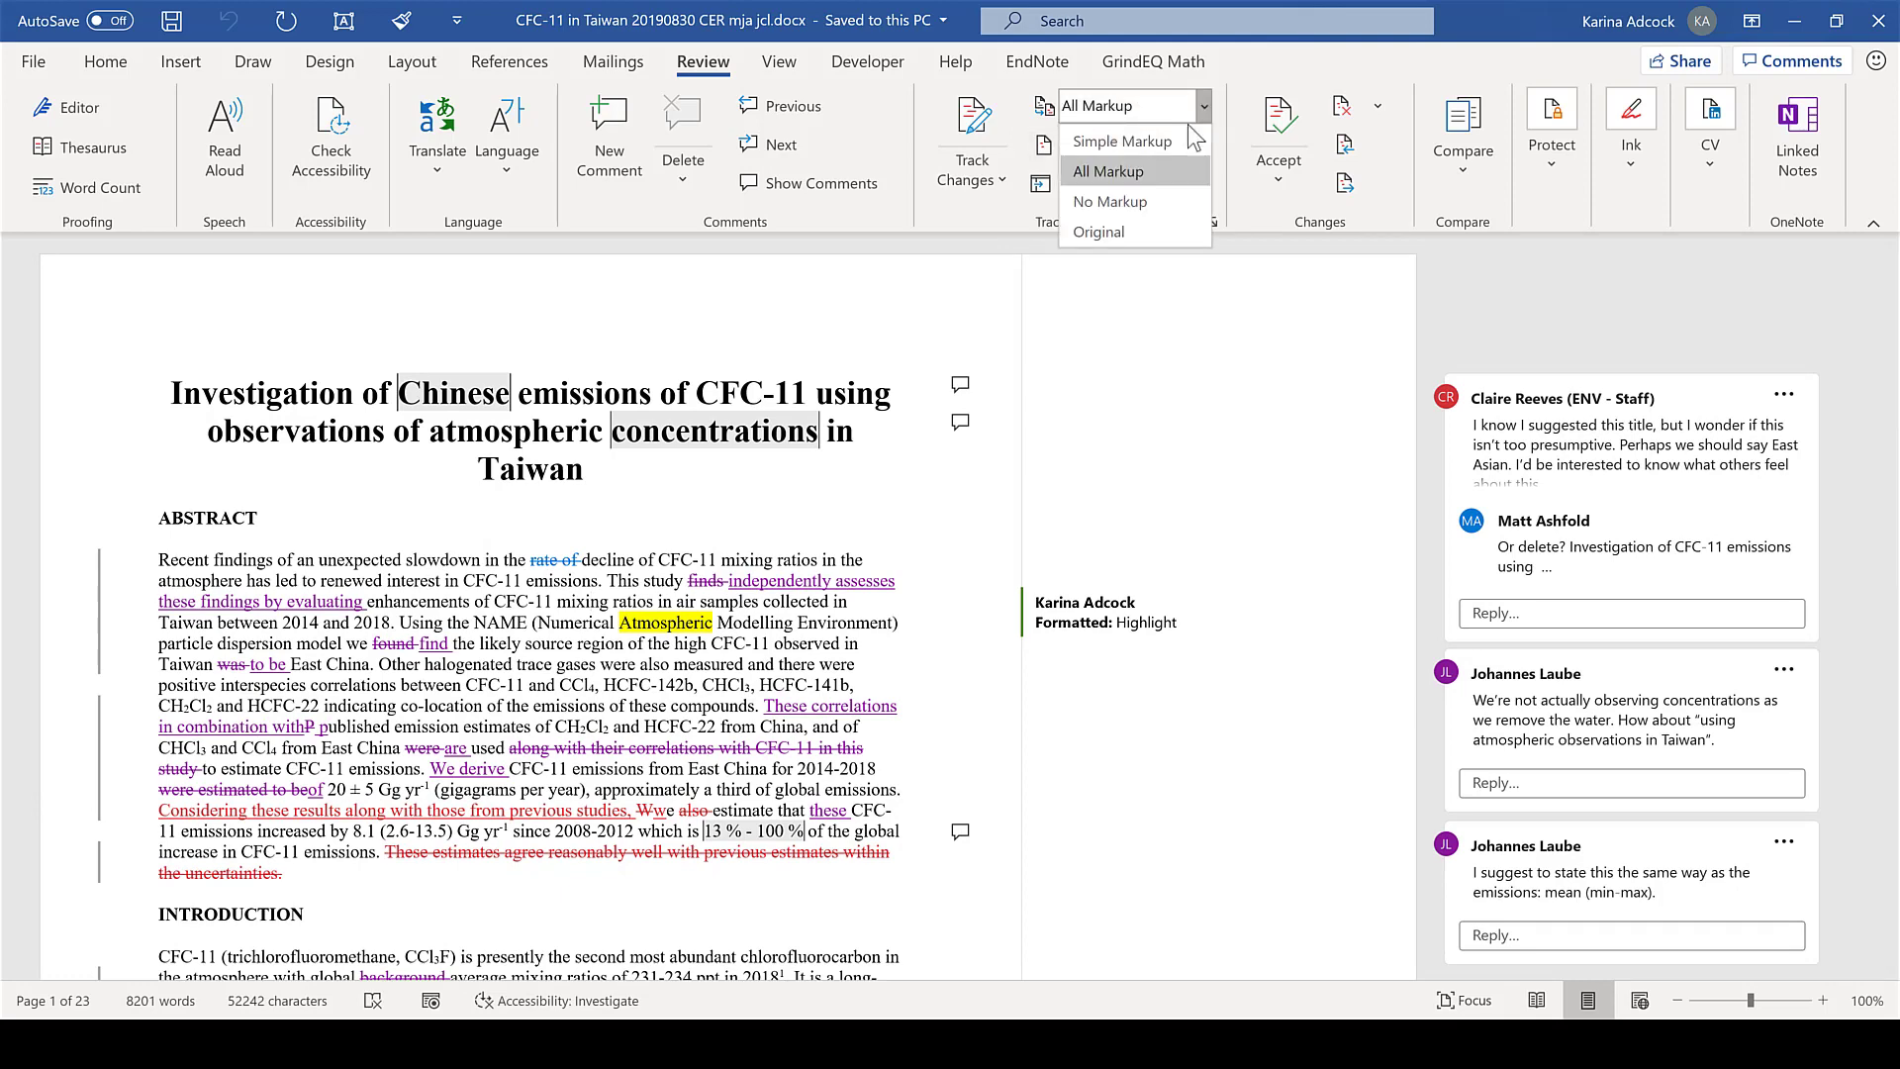
left_click(1123, 141)
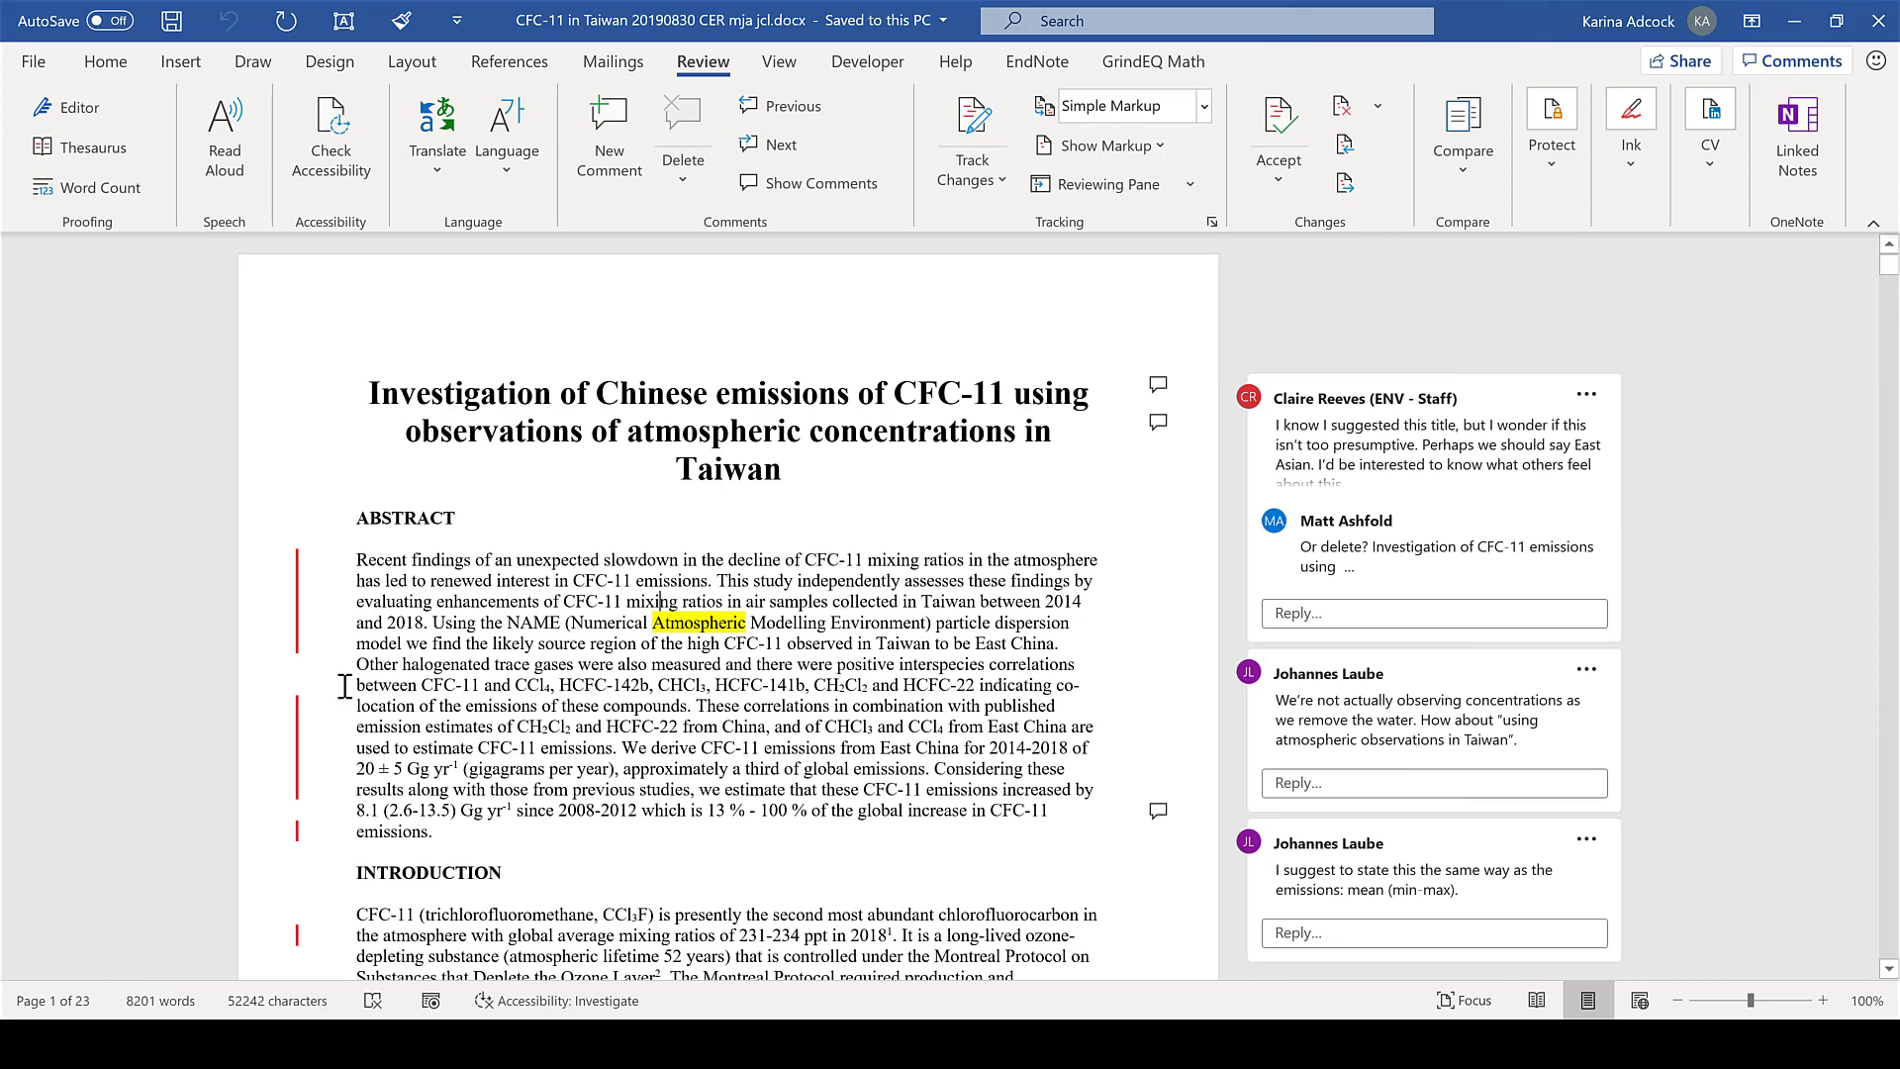
left_click(295, 611)
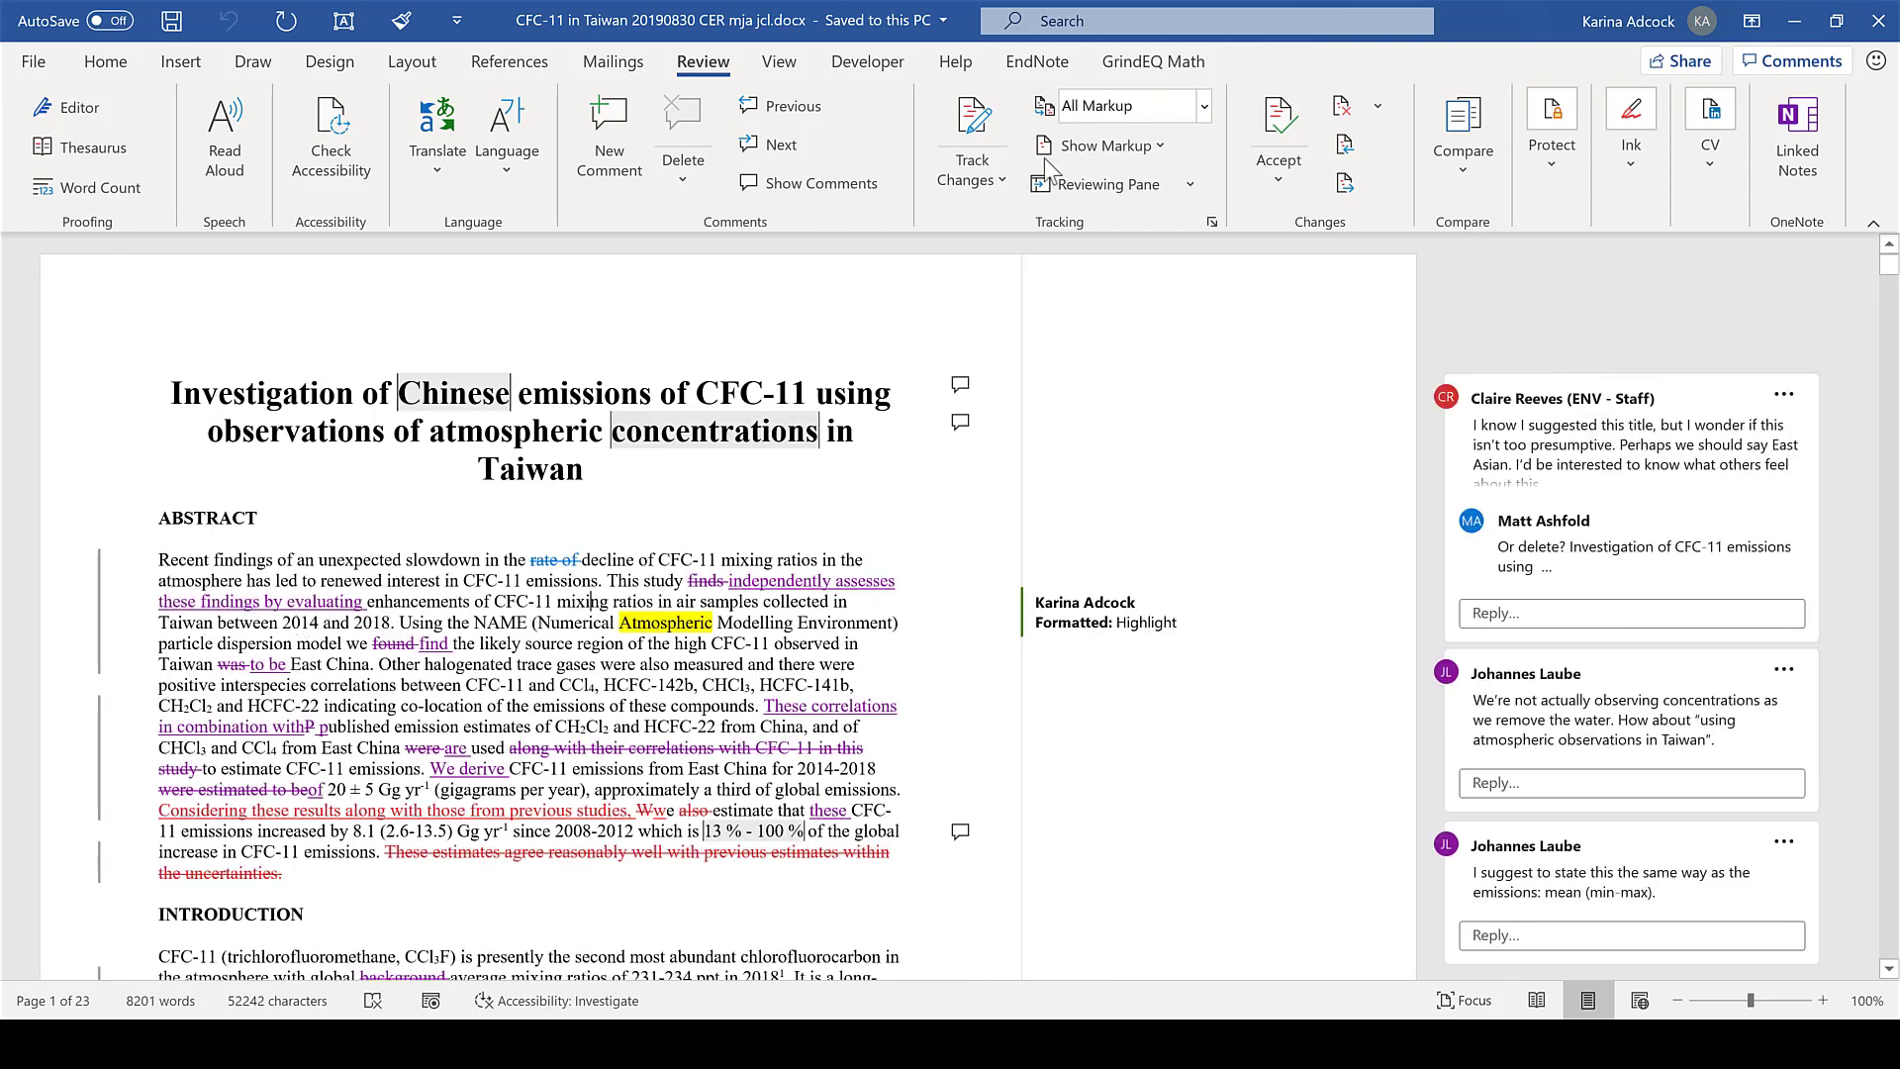
left_click(1180, 109)
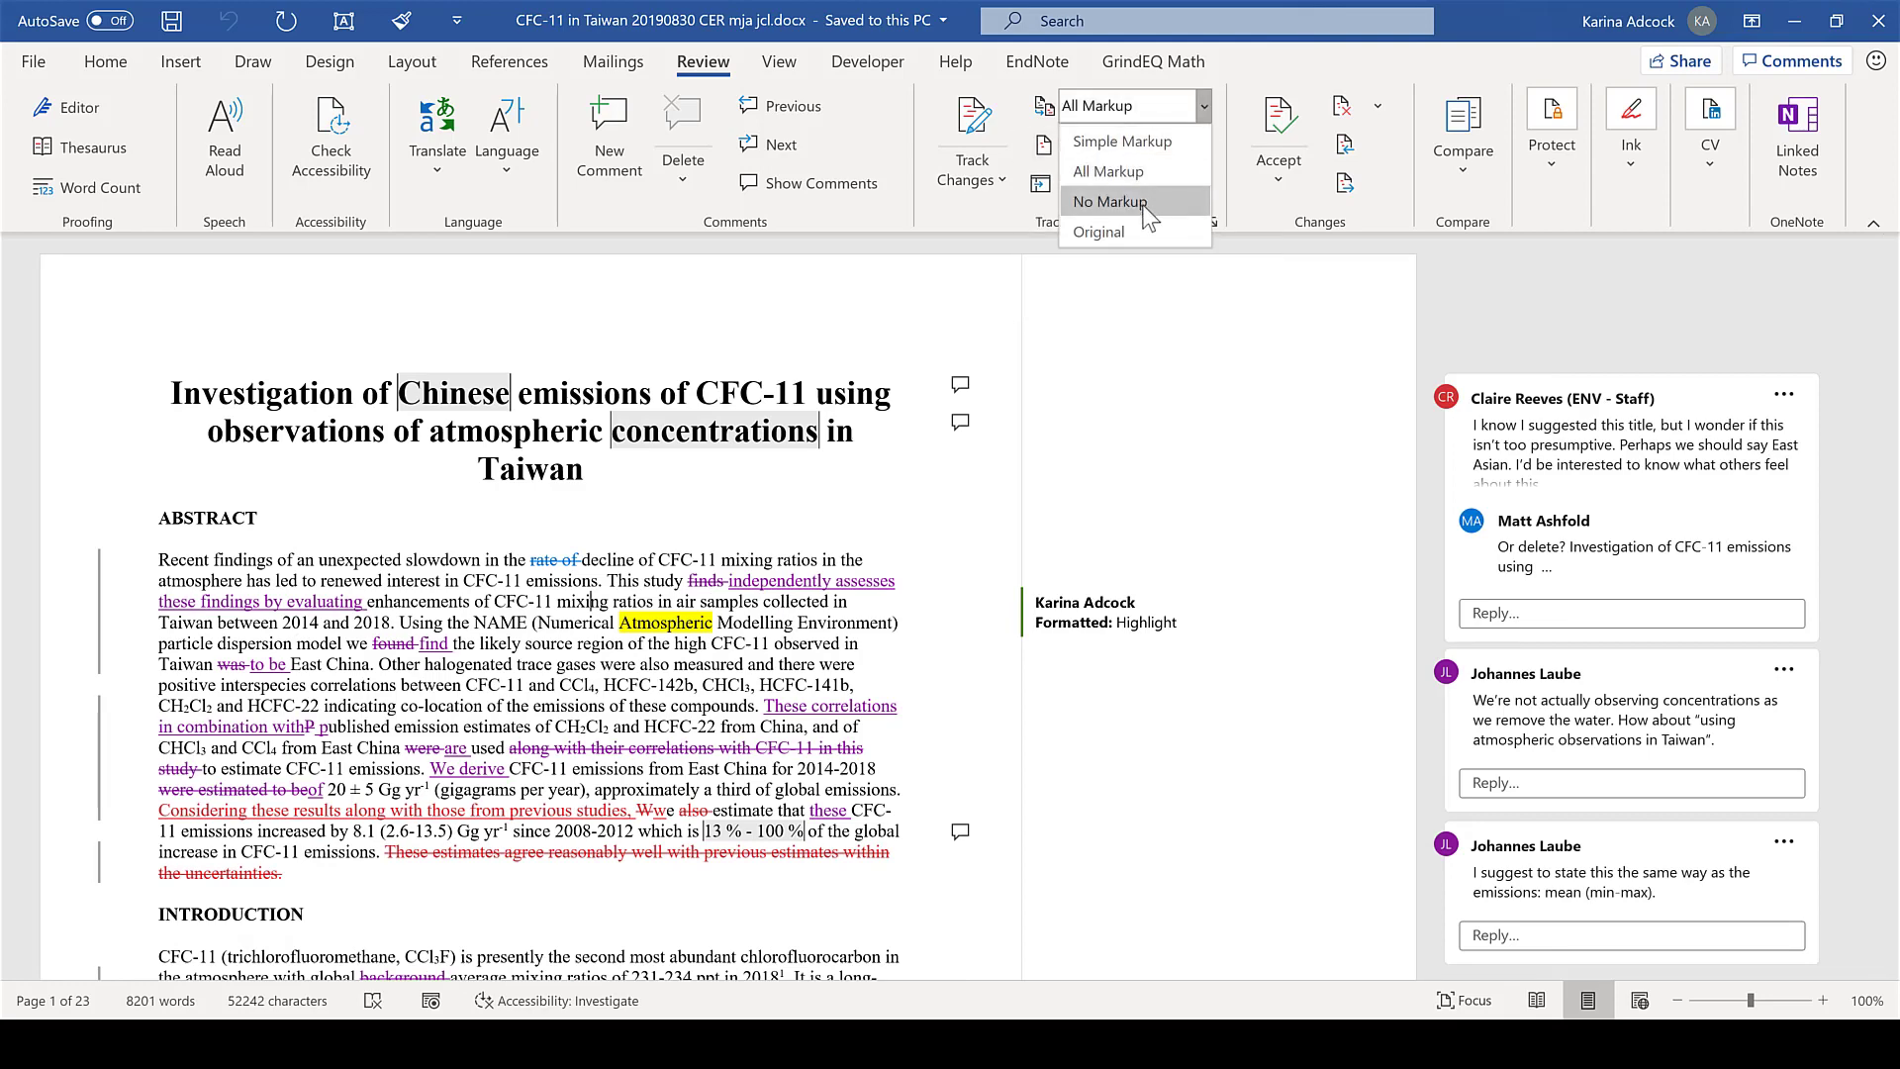
left_click(1109, 202)
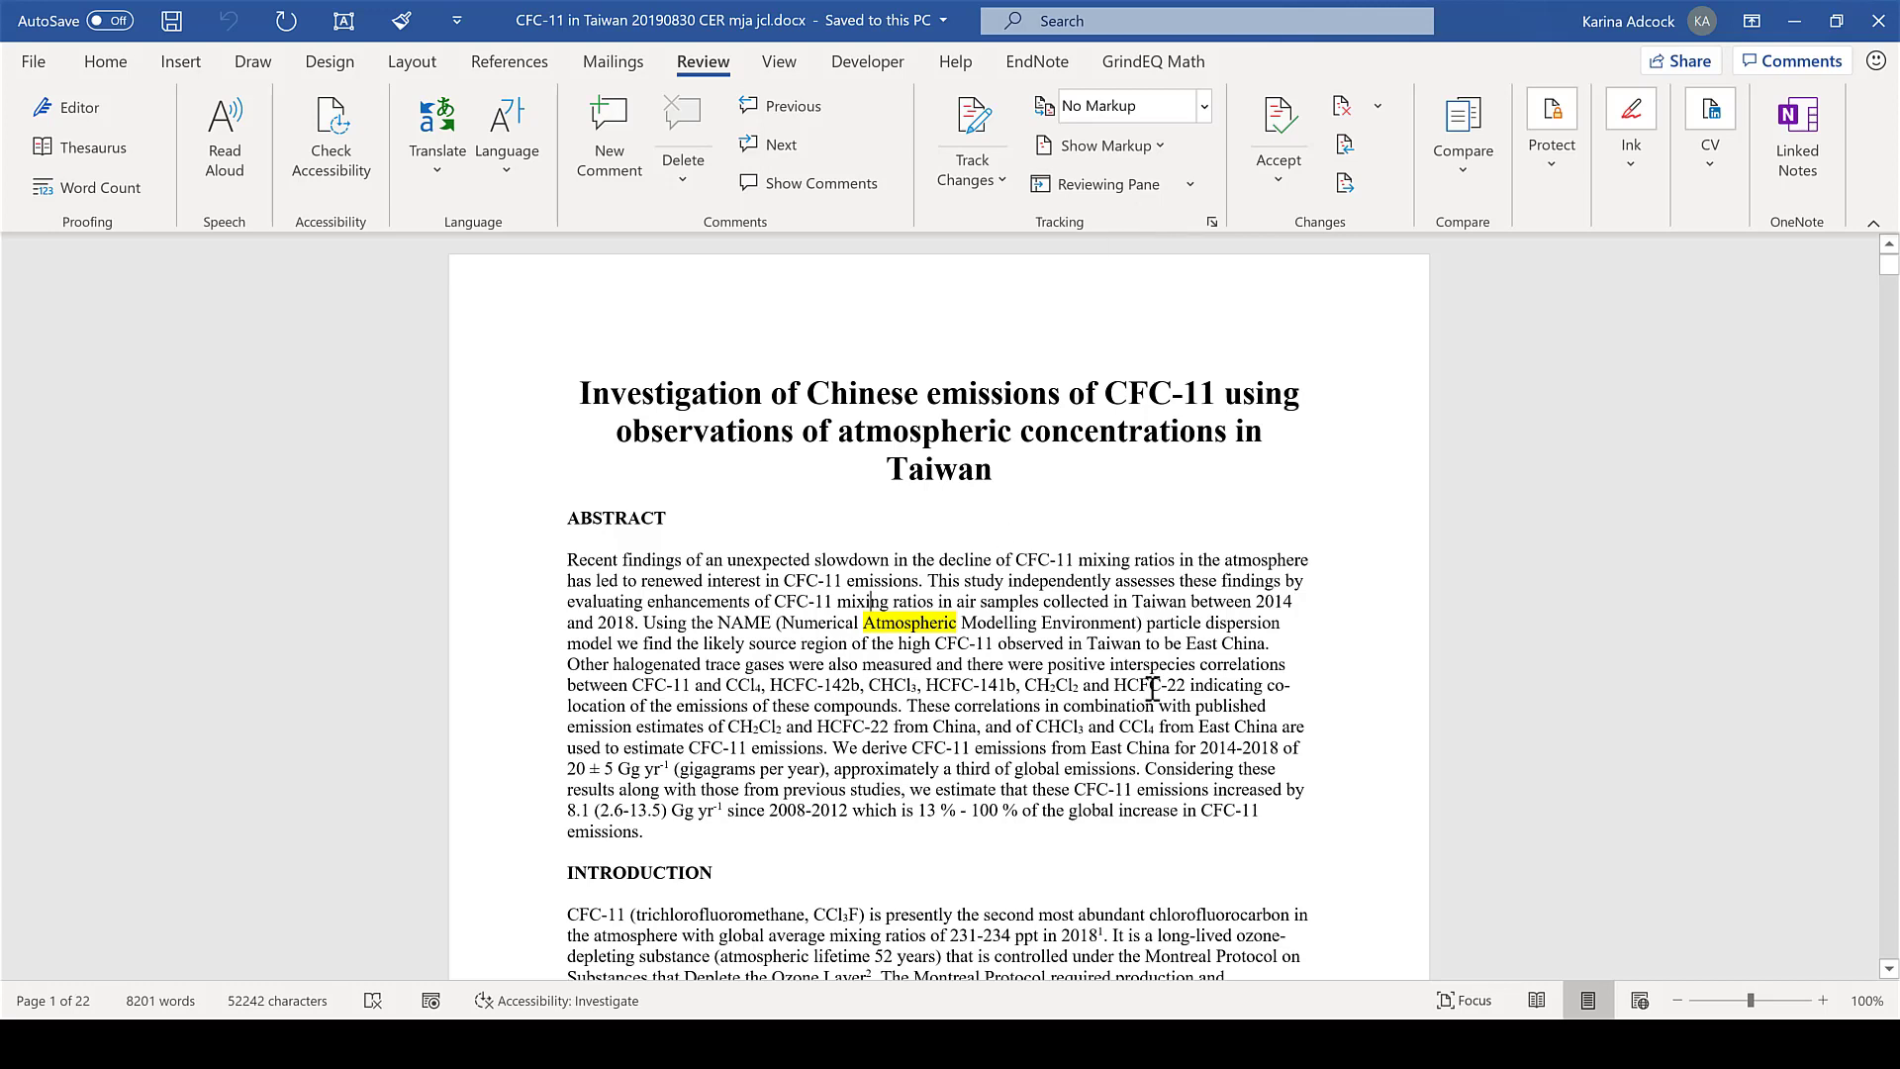
left_click(1204, 105)
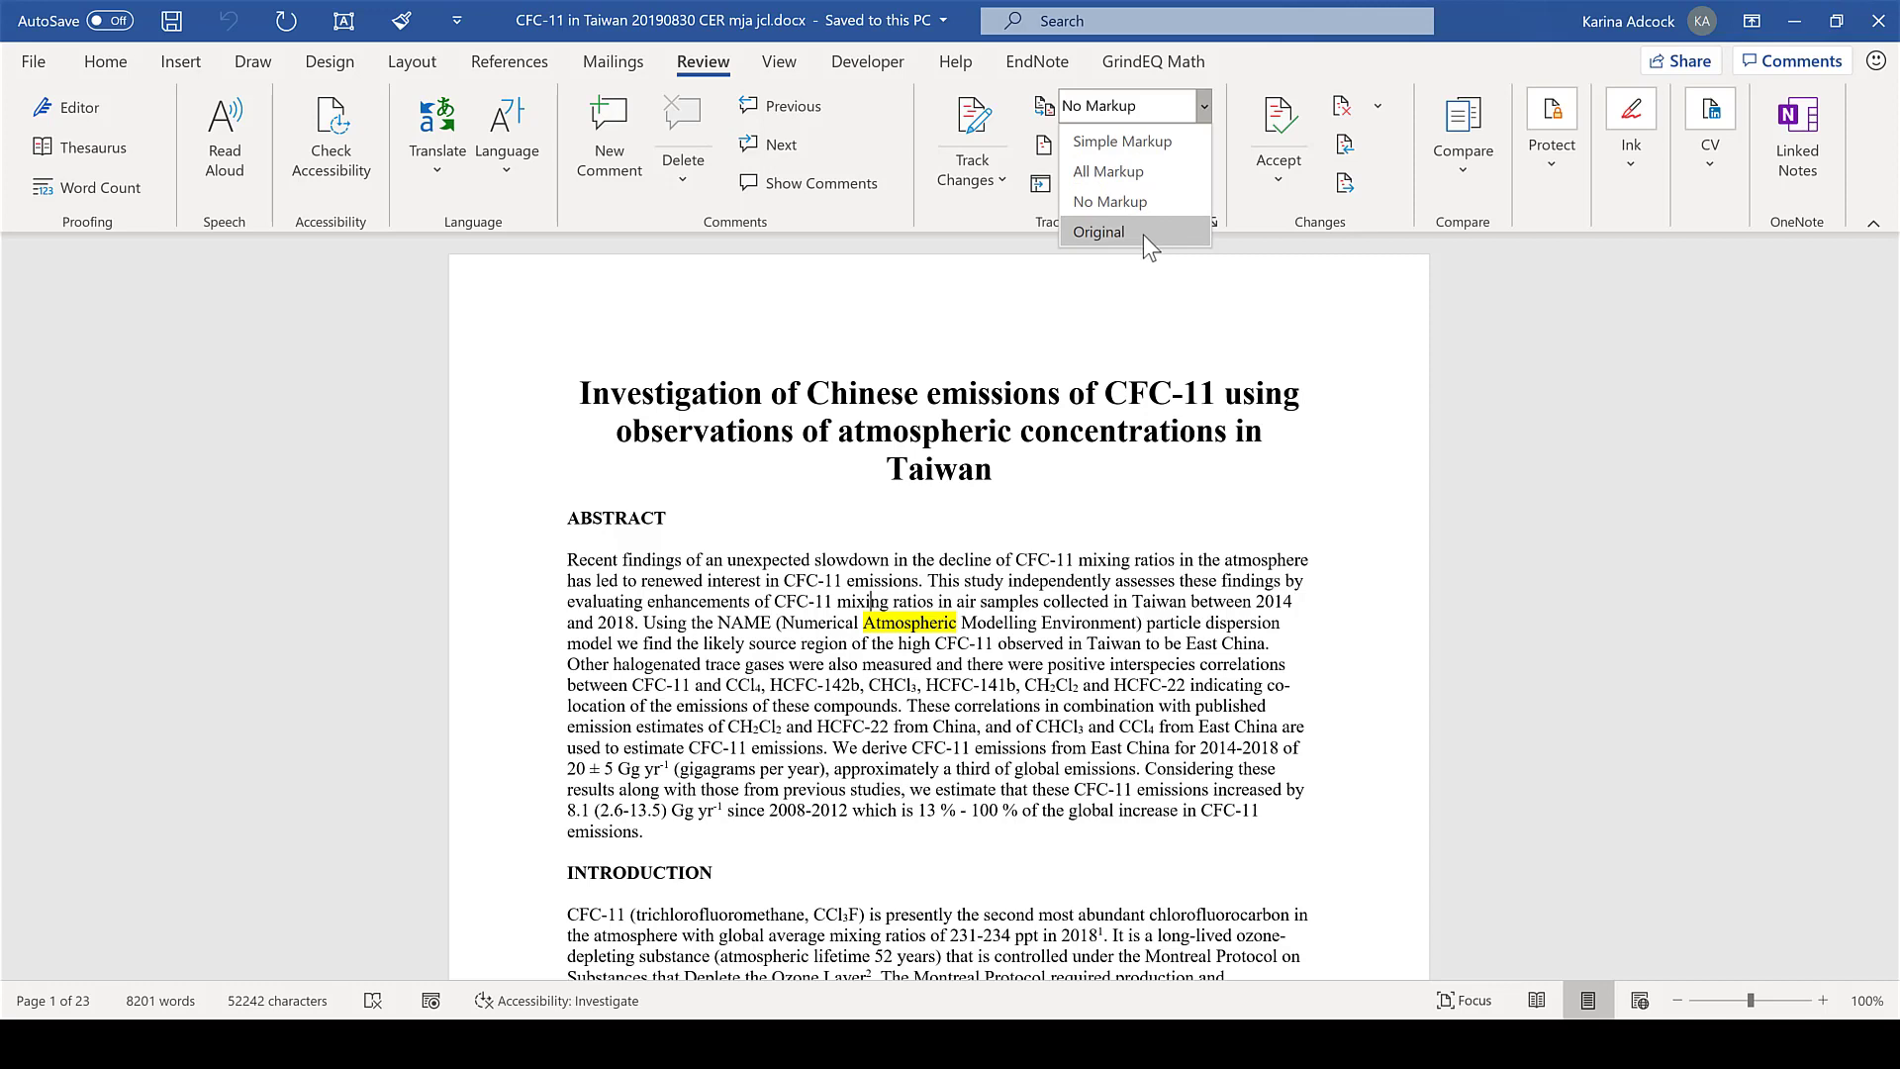
left_click(1143, 235)
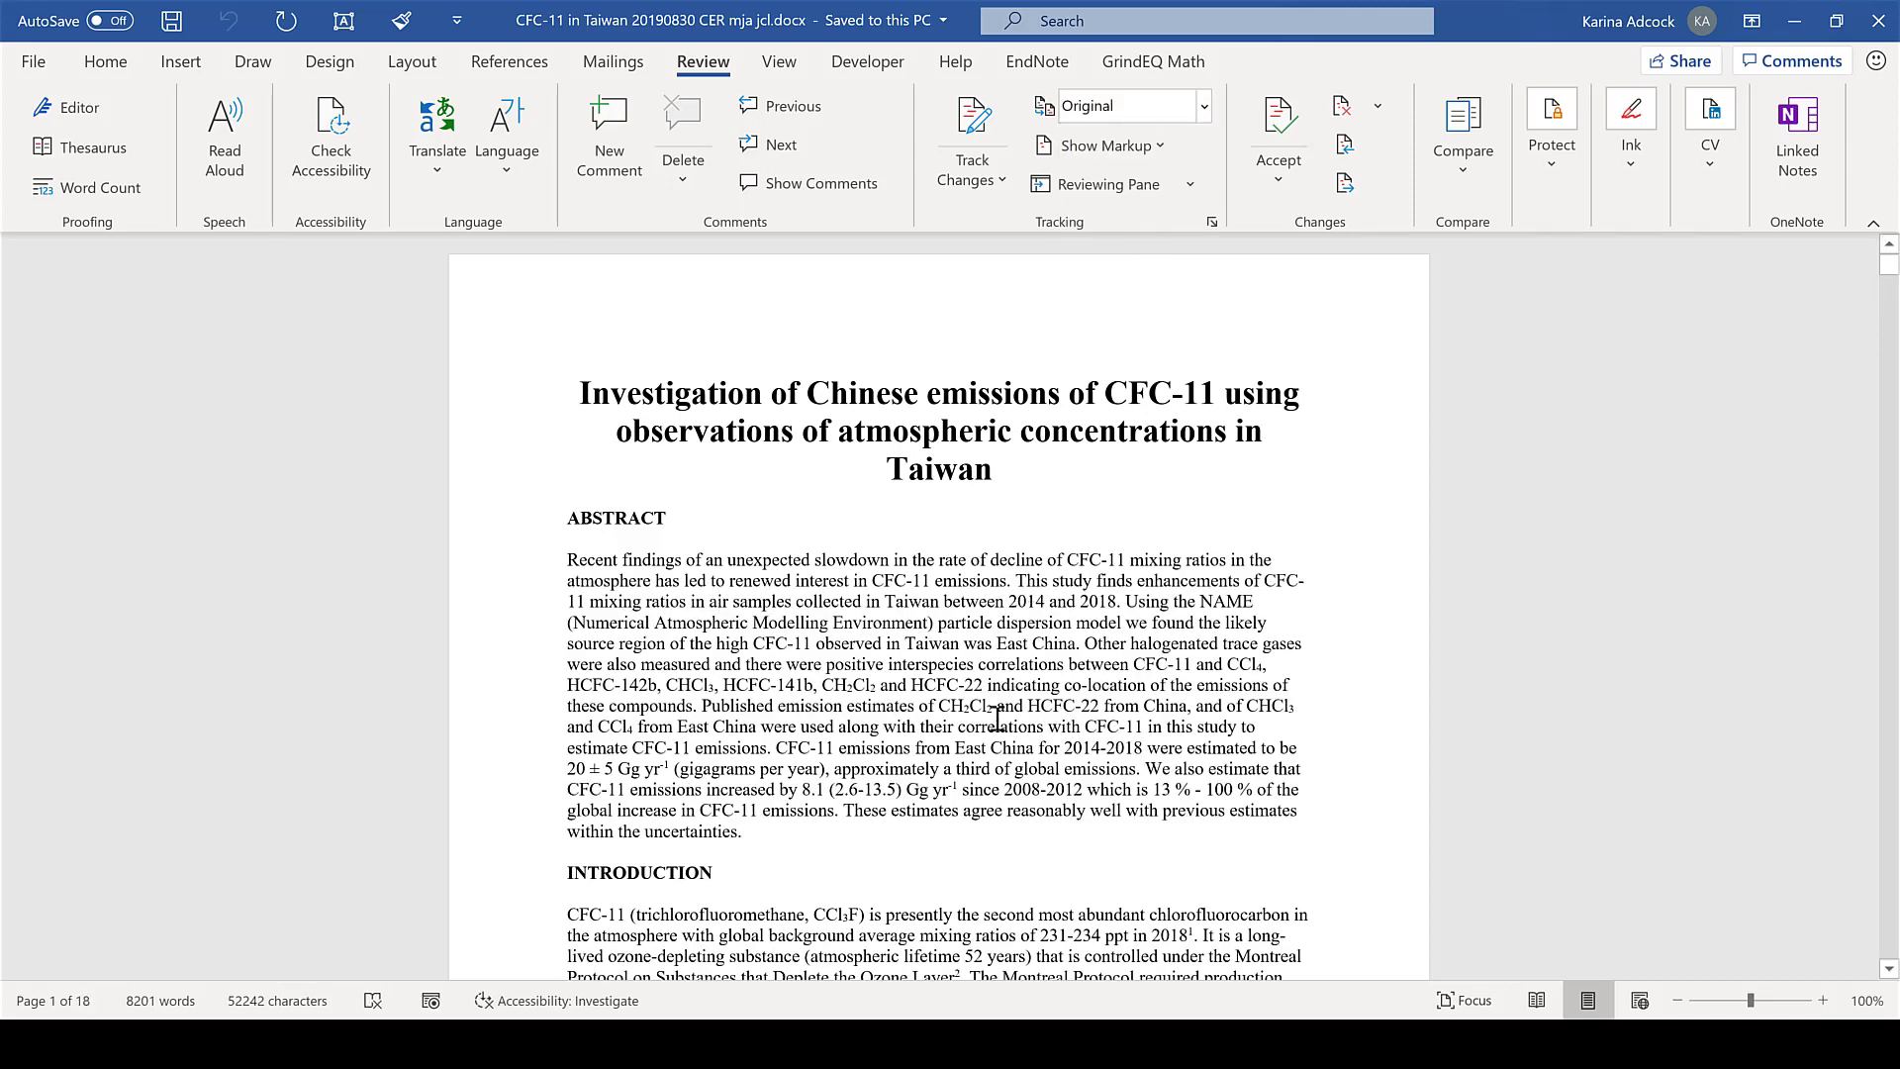
left_click(1206, 110)
left_click(1191, 176)
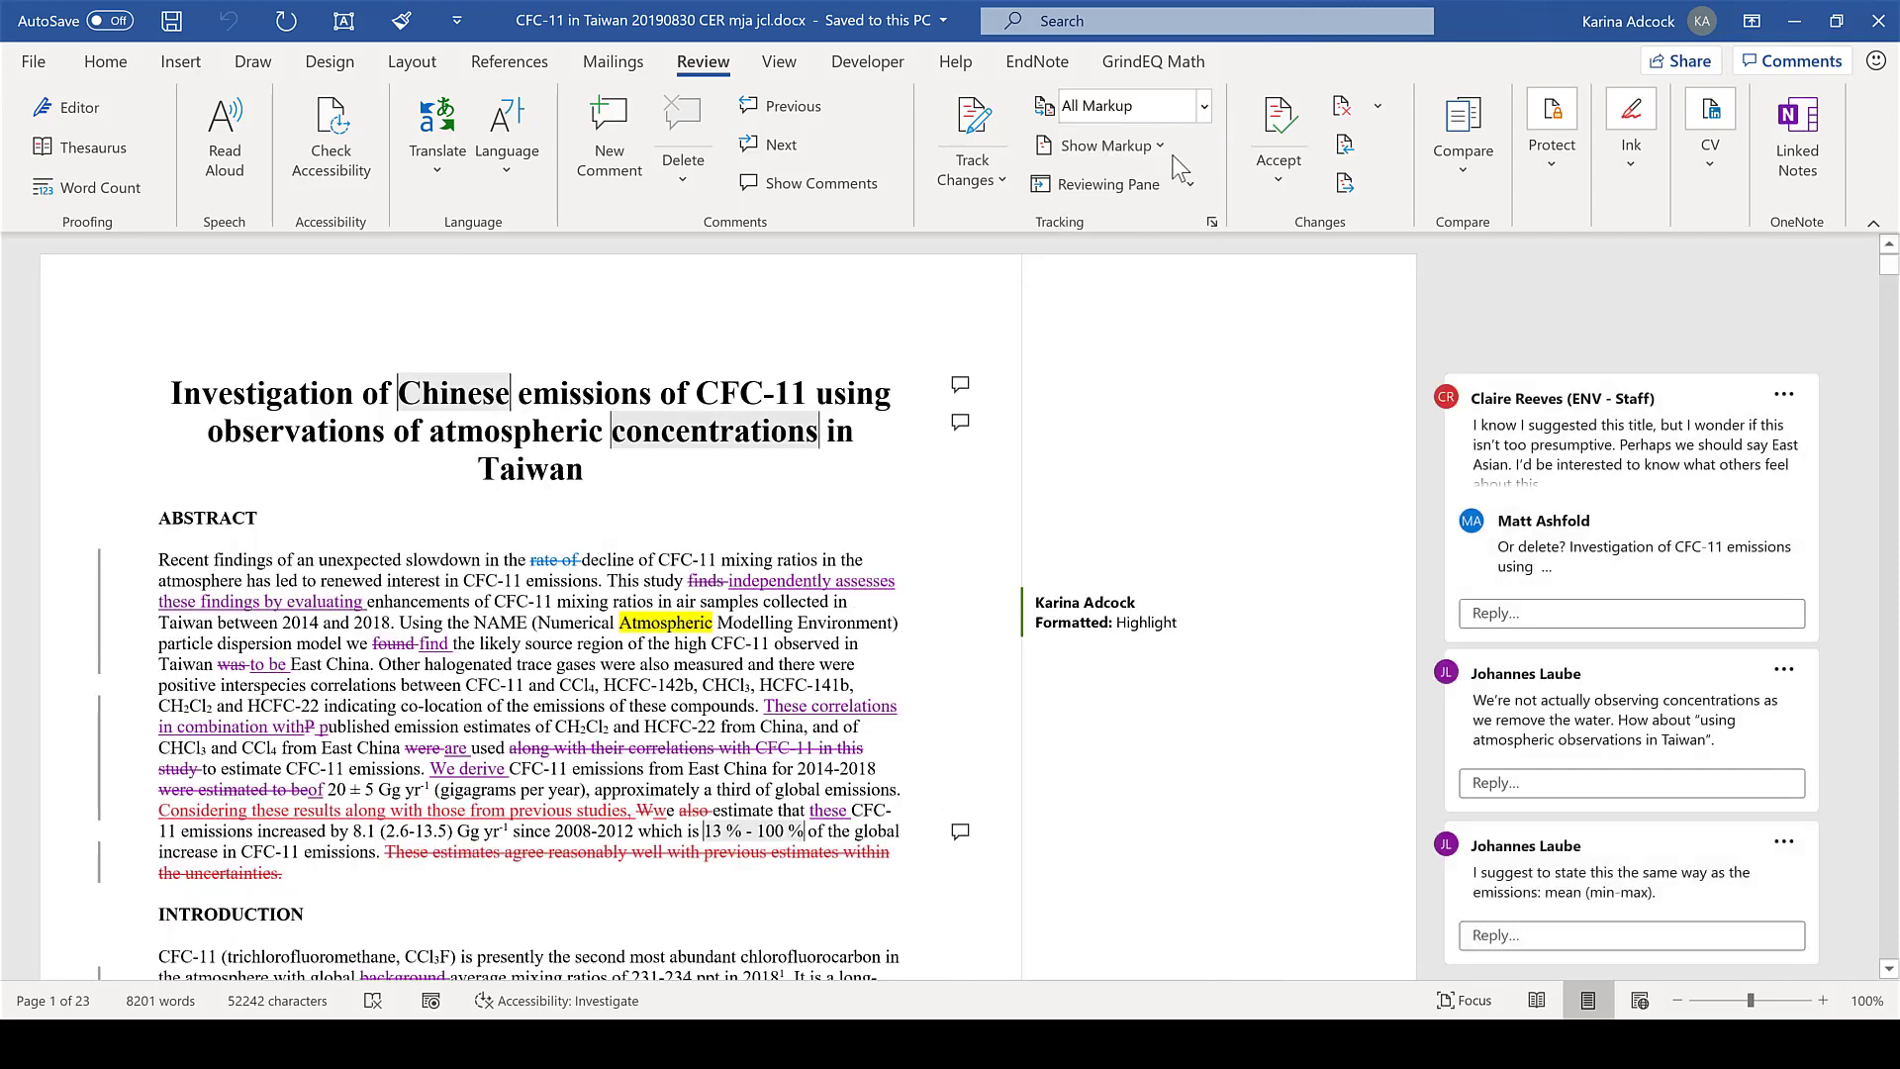
left_click(1160, 148)
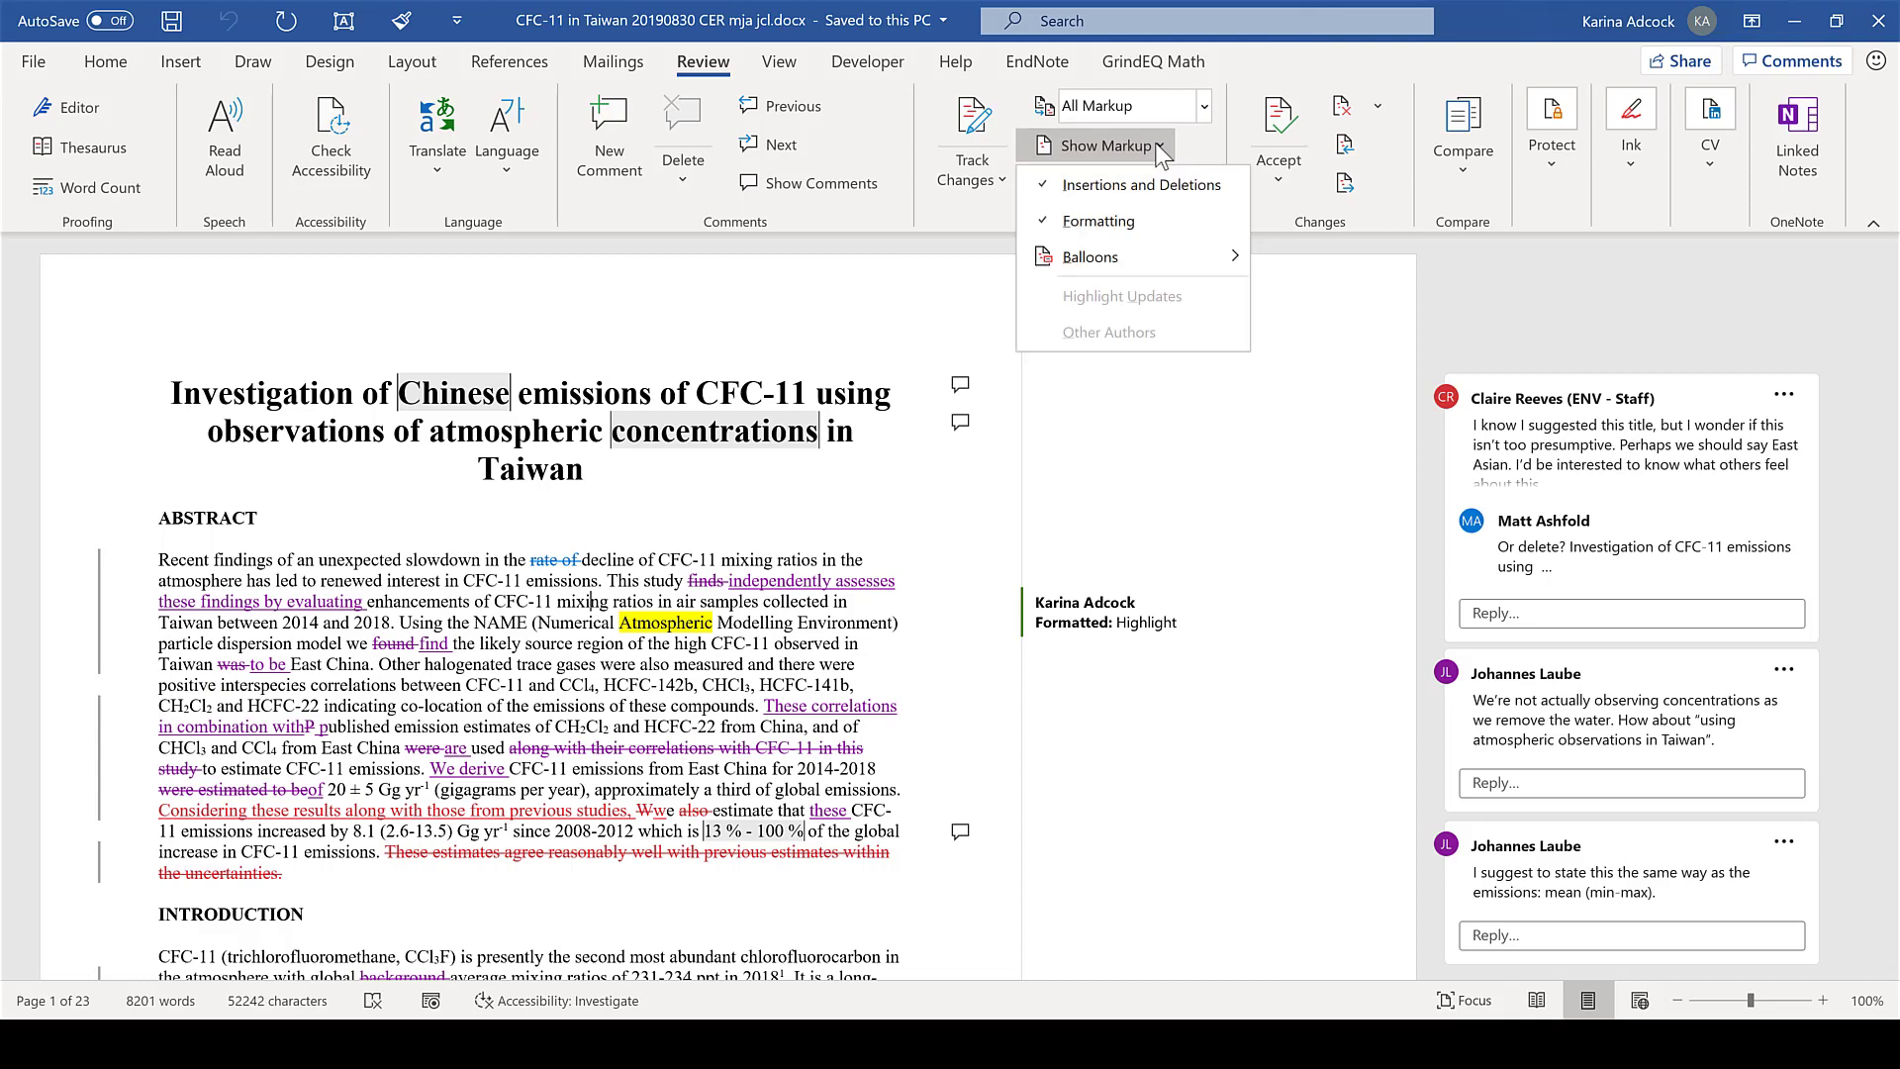
left_click(1134, 224)
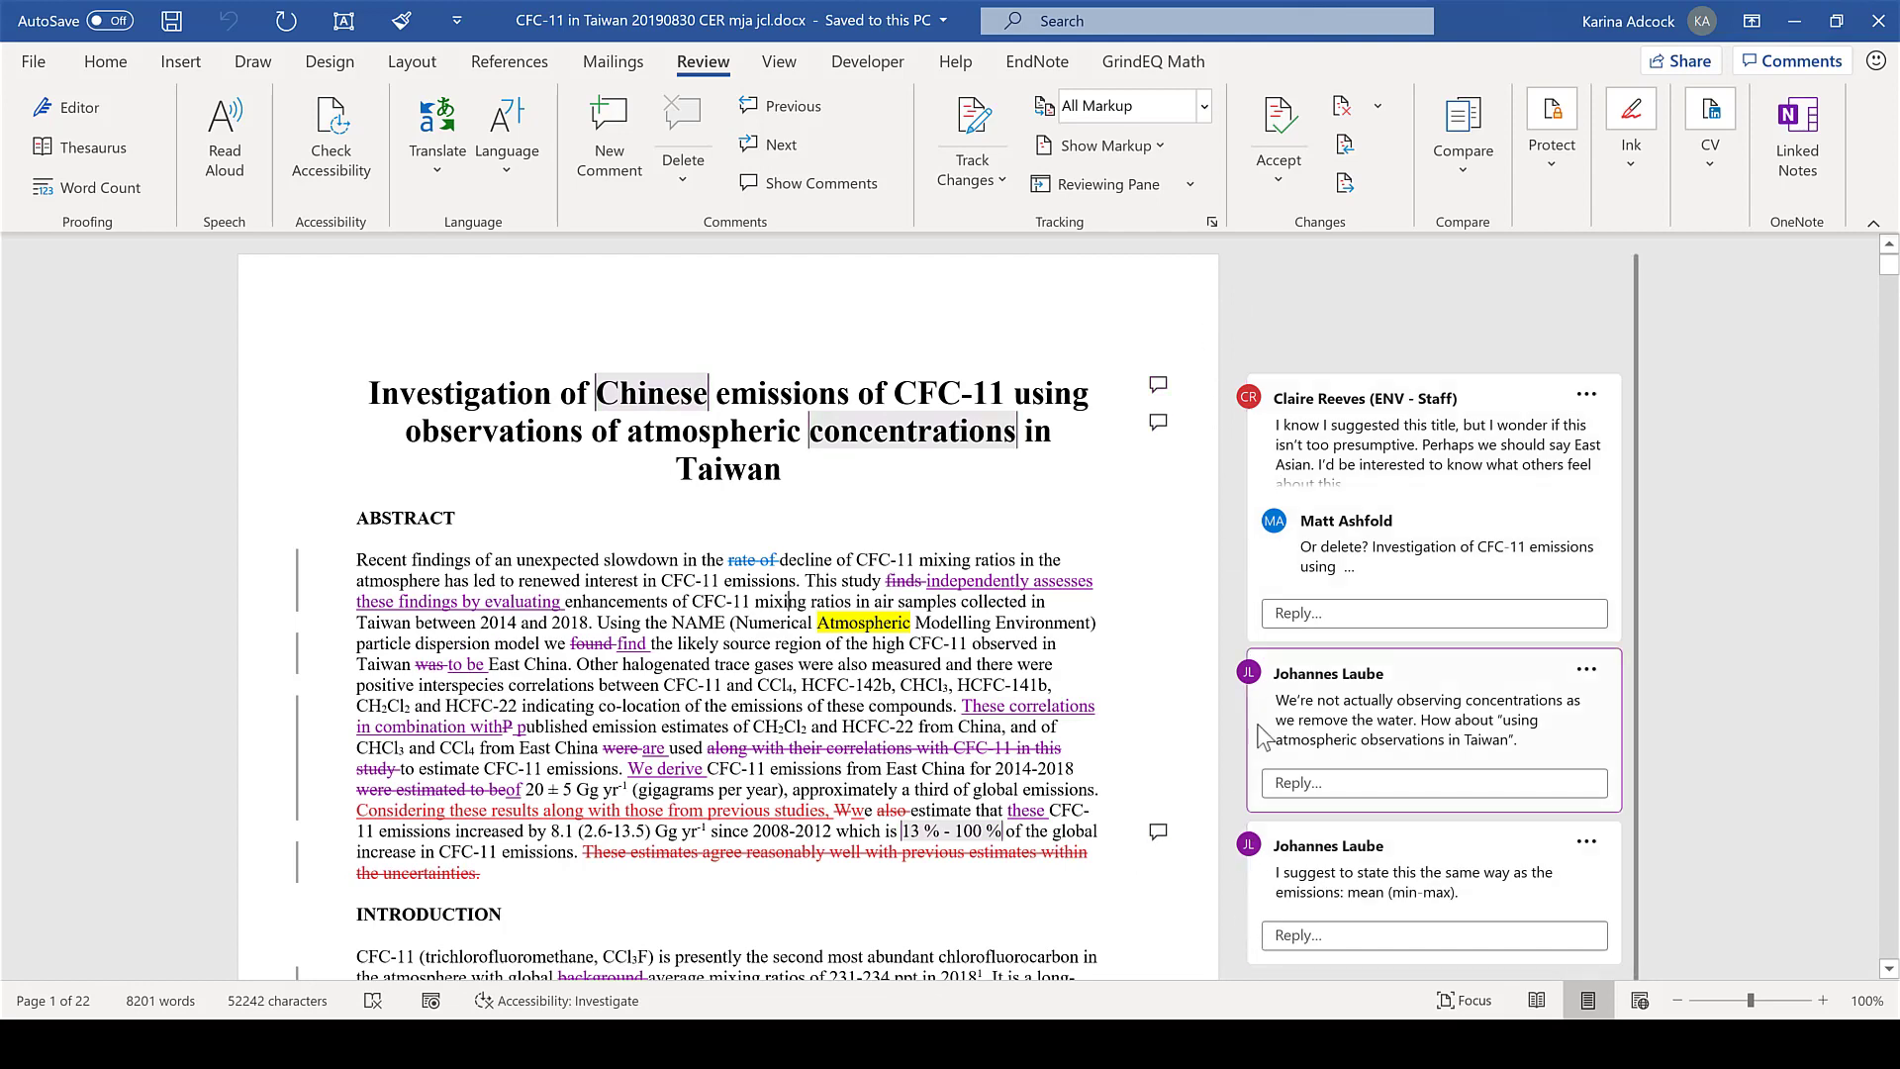
left_click(1107, 145)
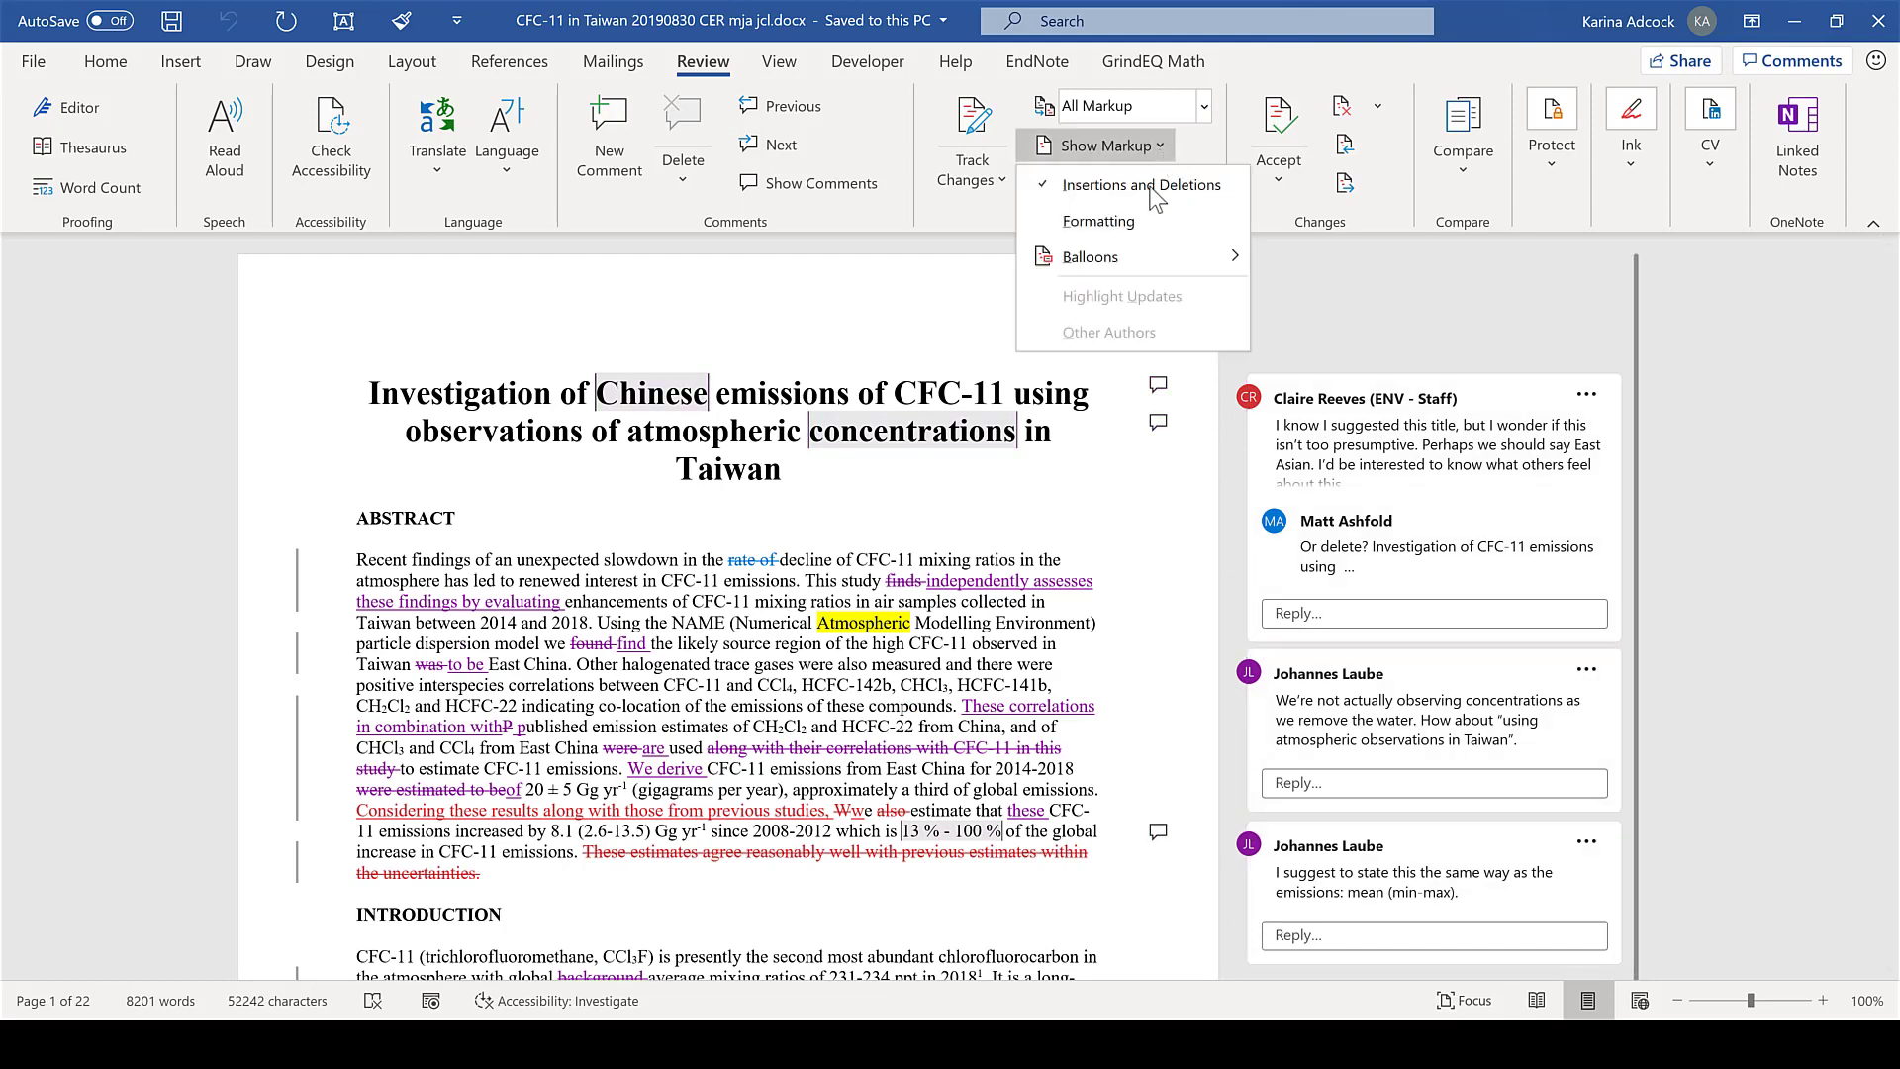
left_click(1145, 220)
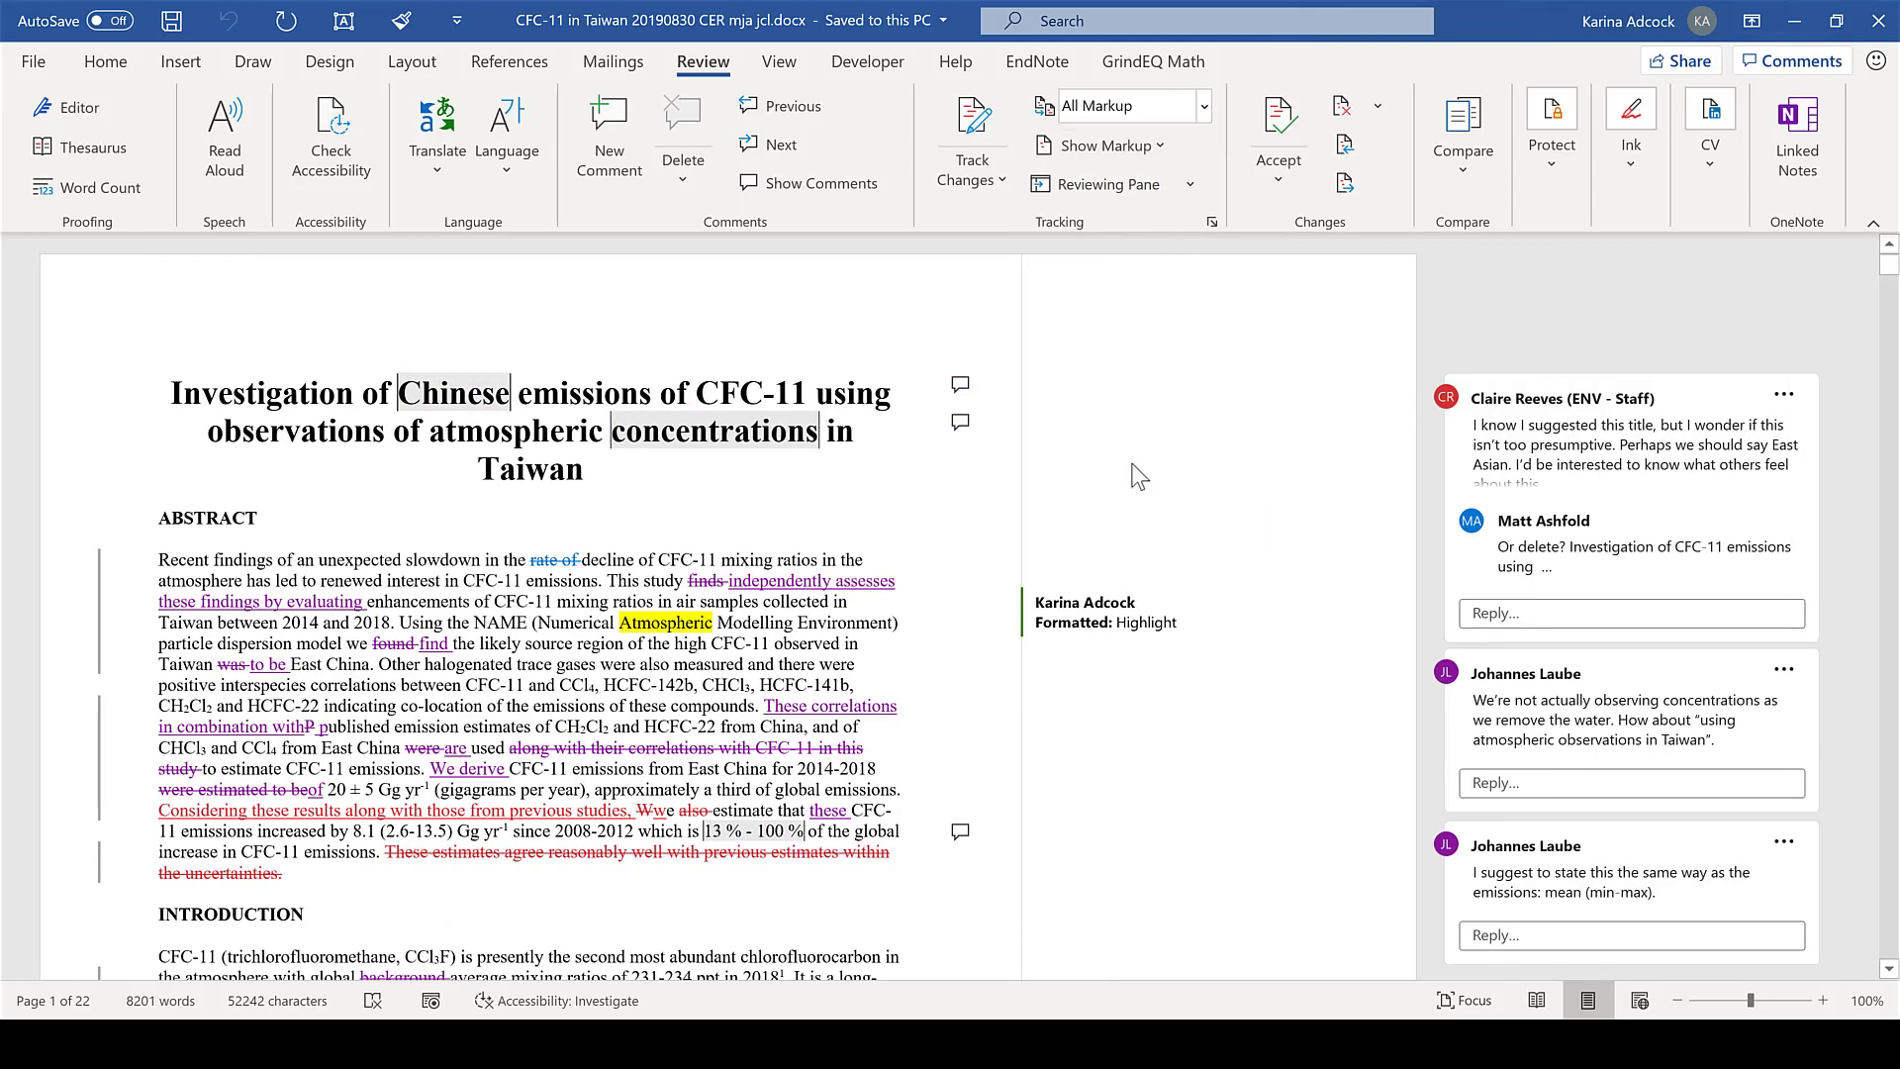
left_click(1139, 138)
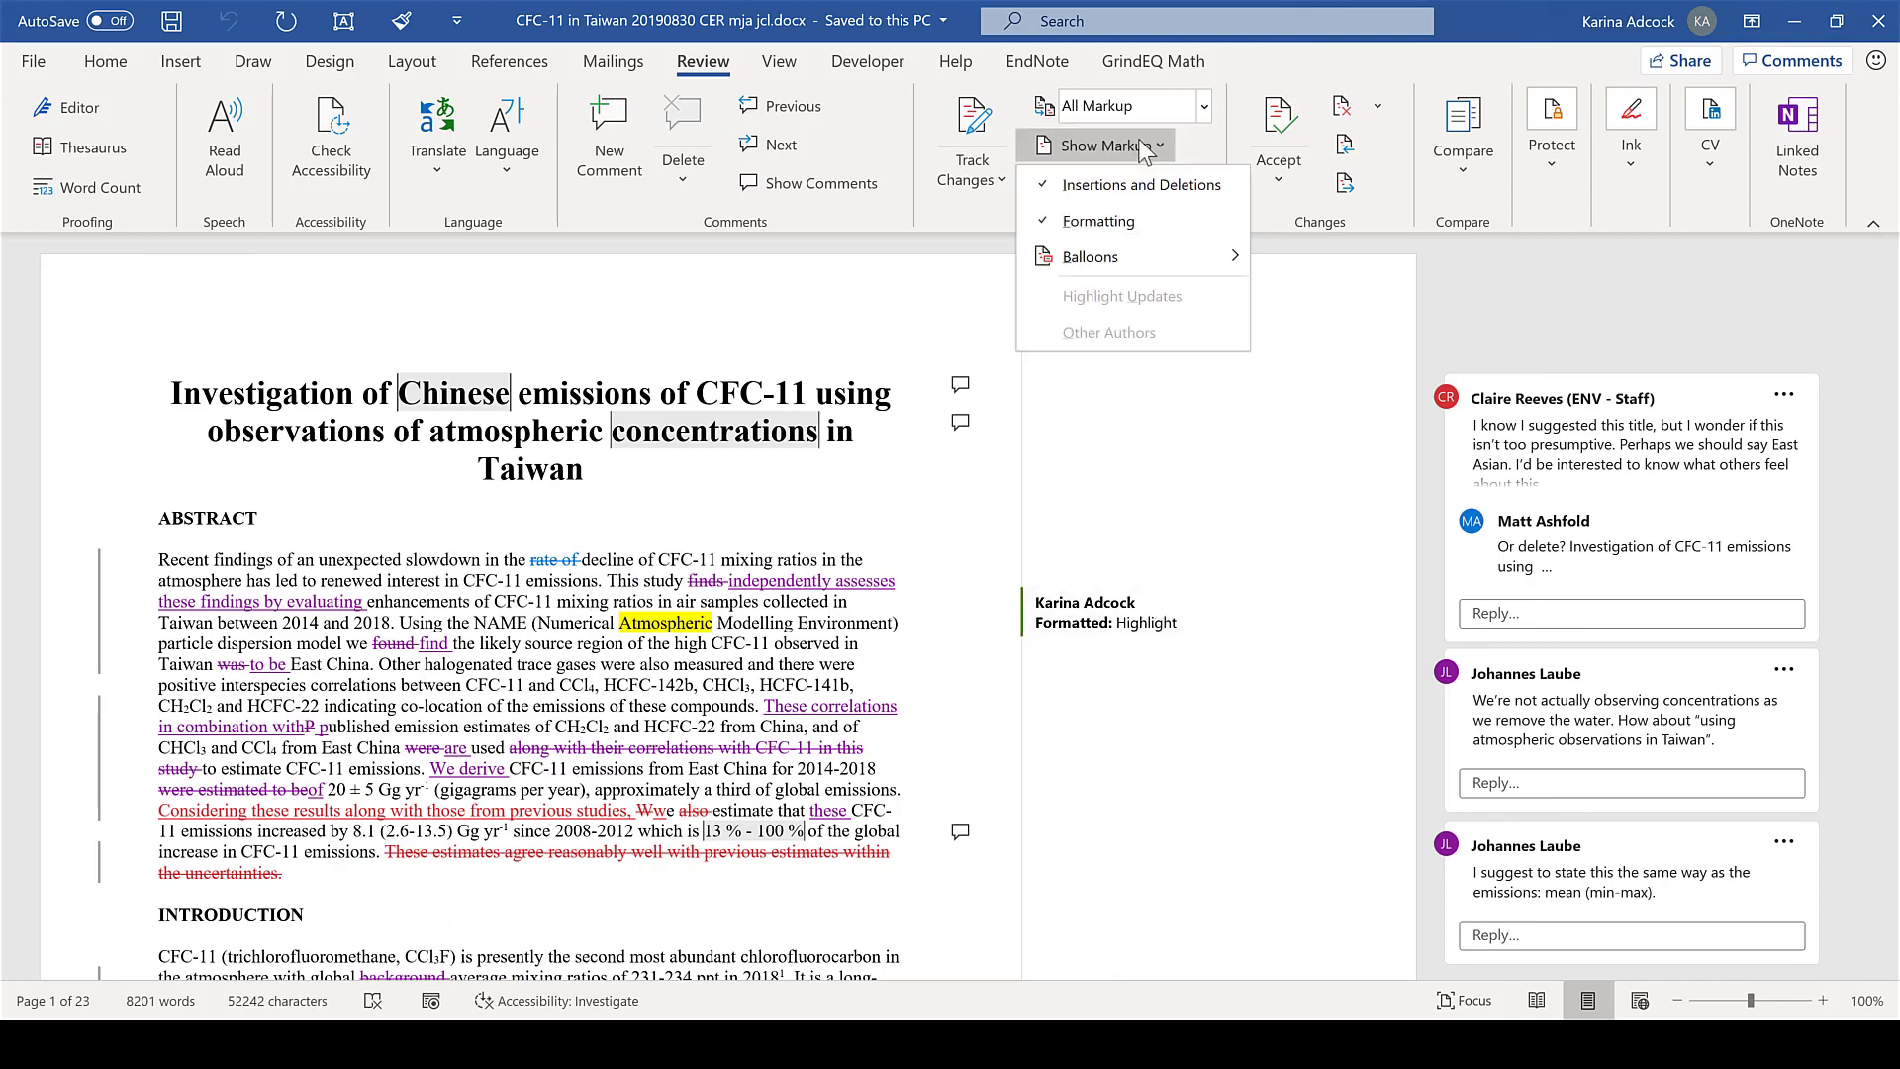
mouse_move(1143, 260)
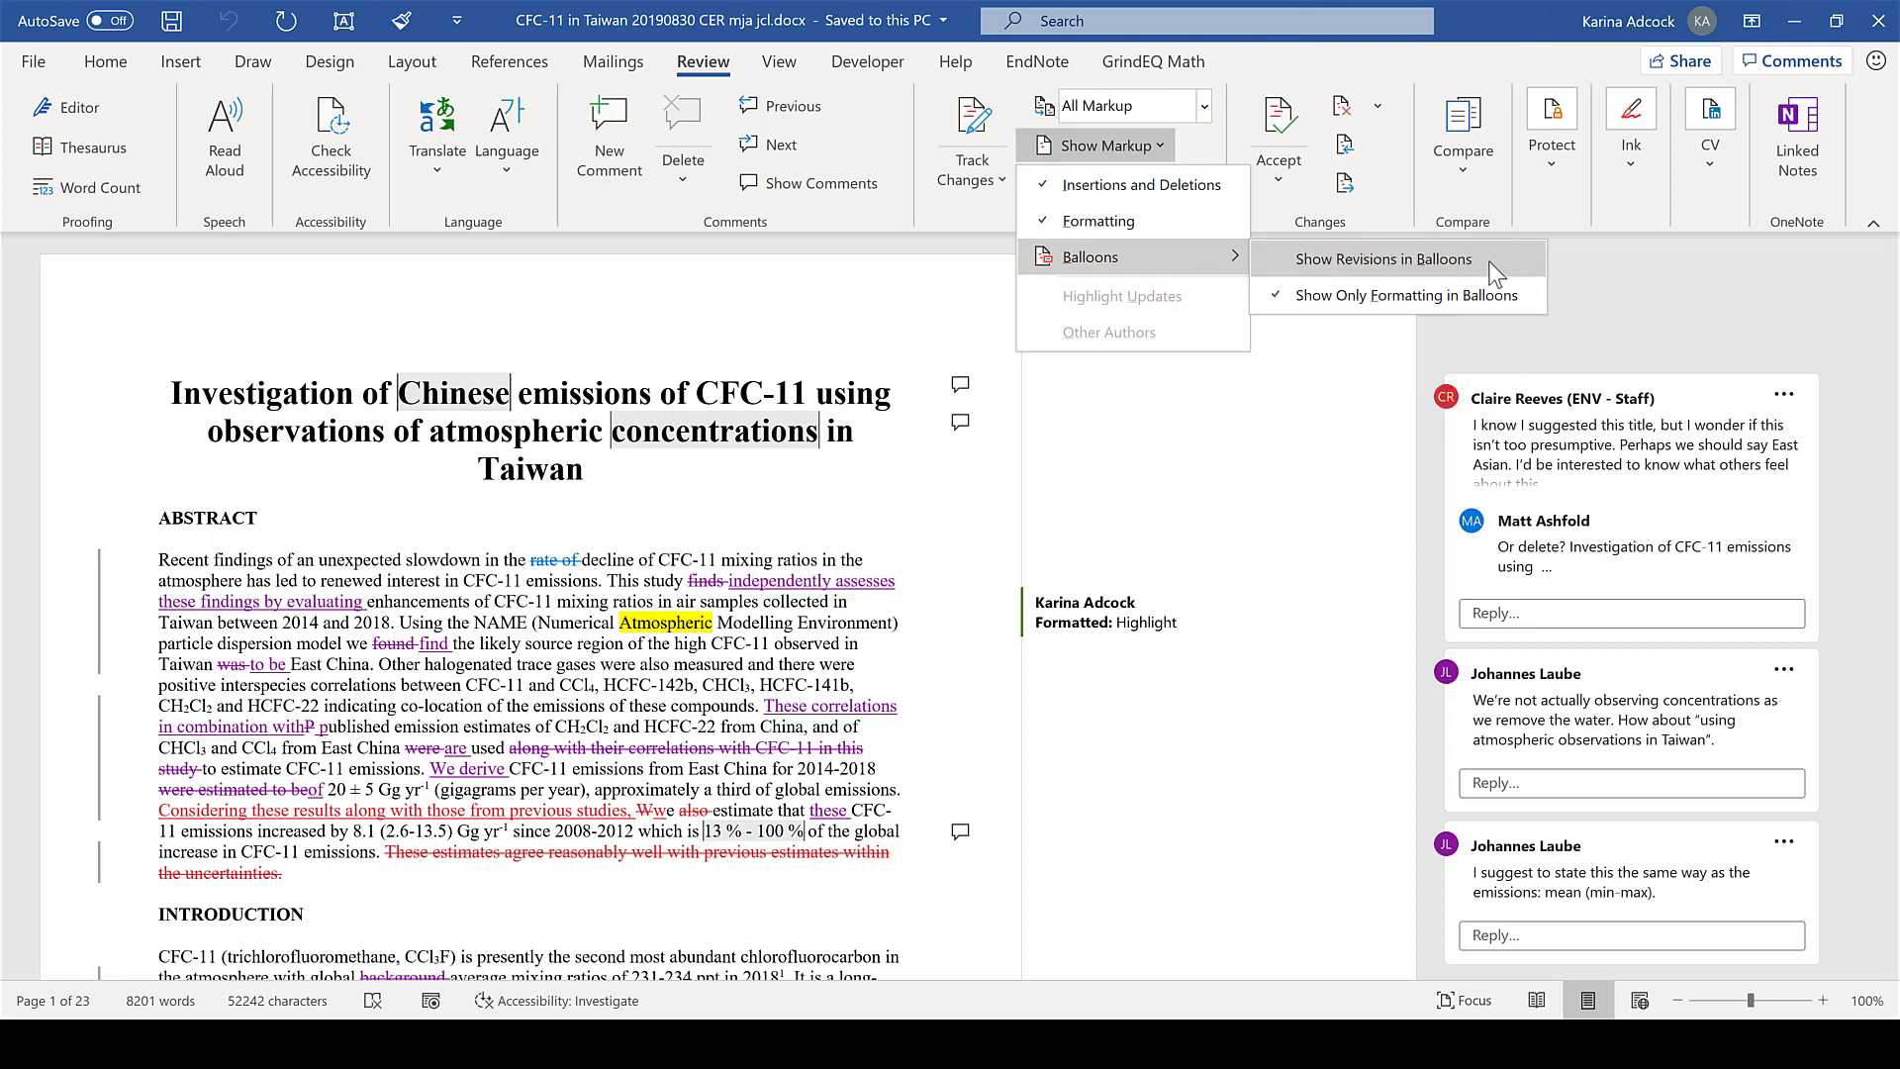
left_click(1492, 259)
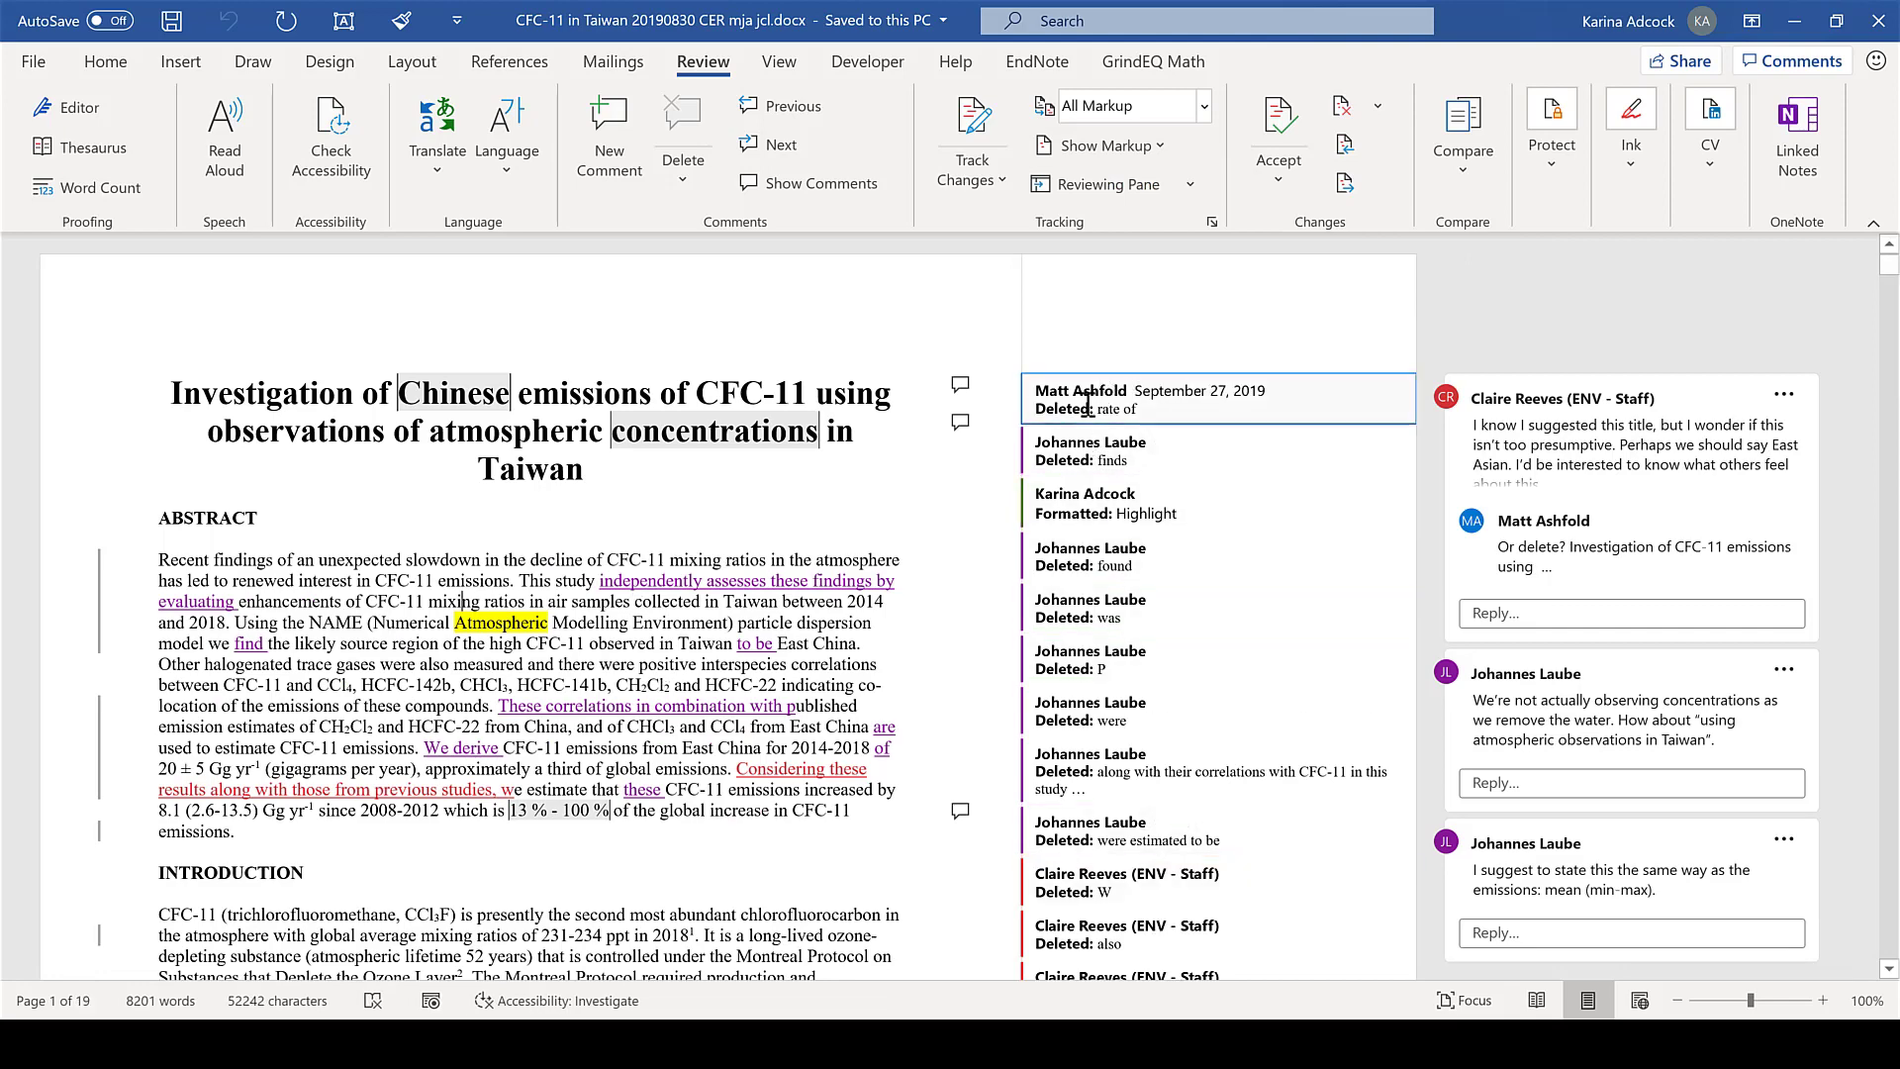
left_click(1099, 146)
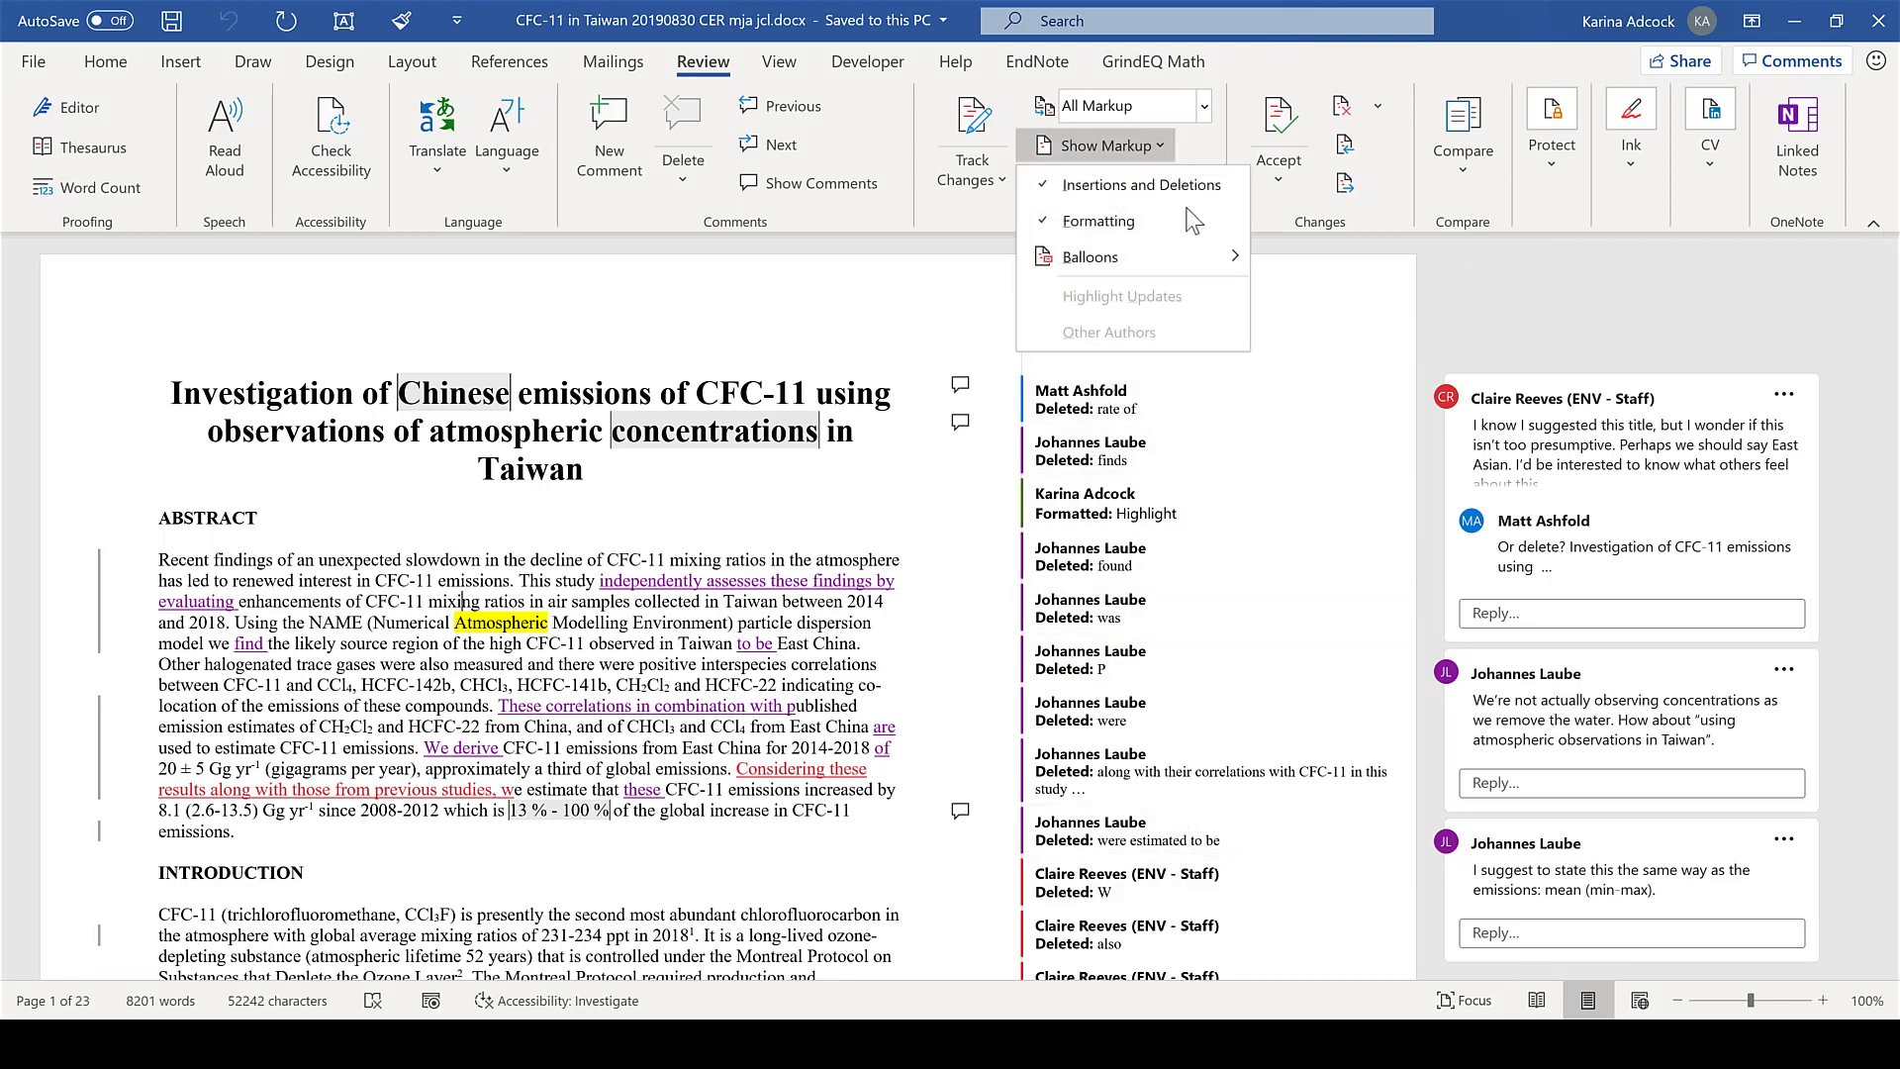
mouse_move(1209, 276)
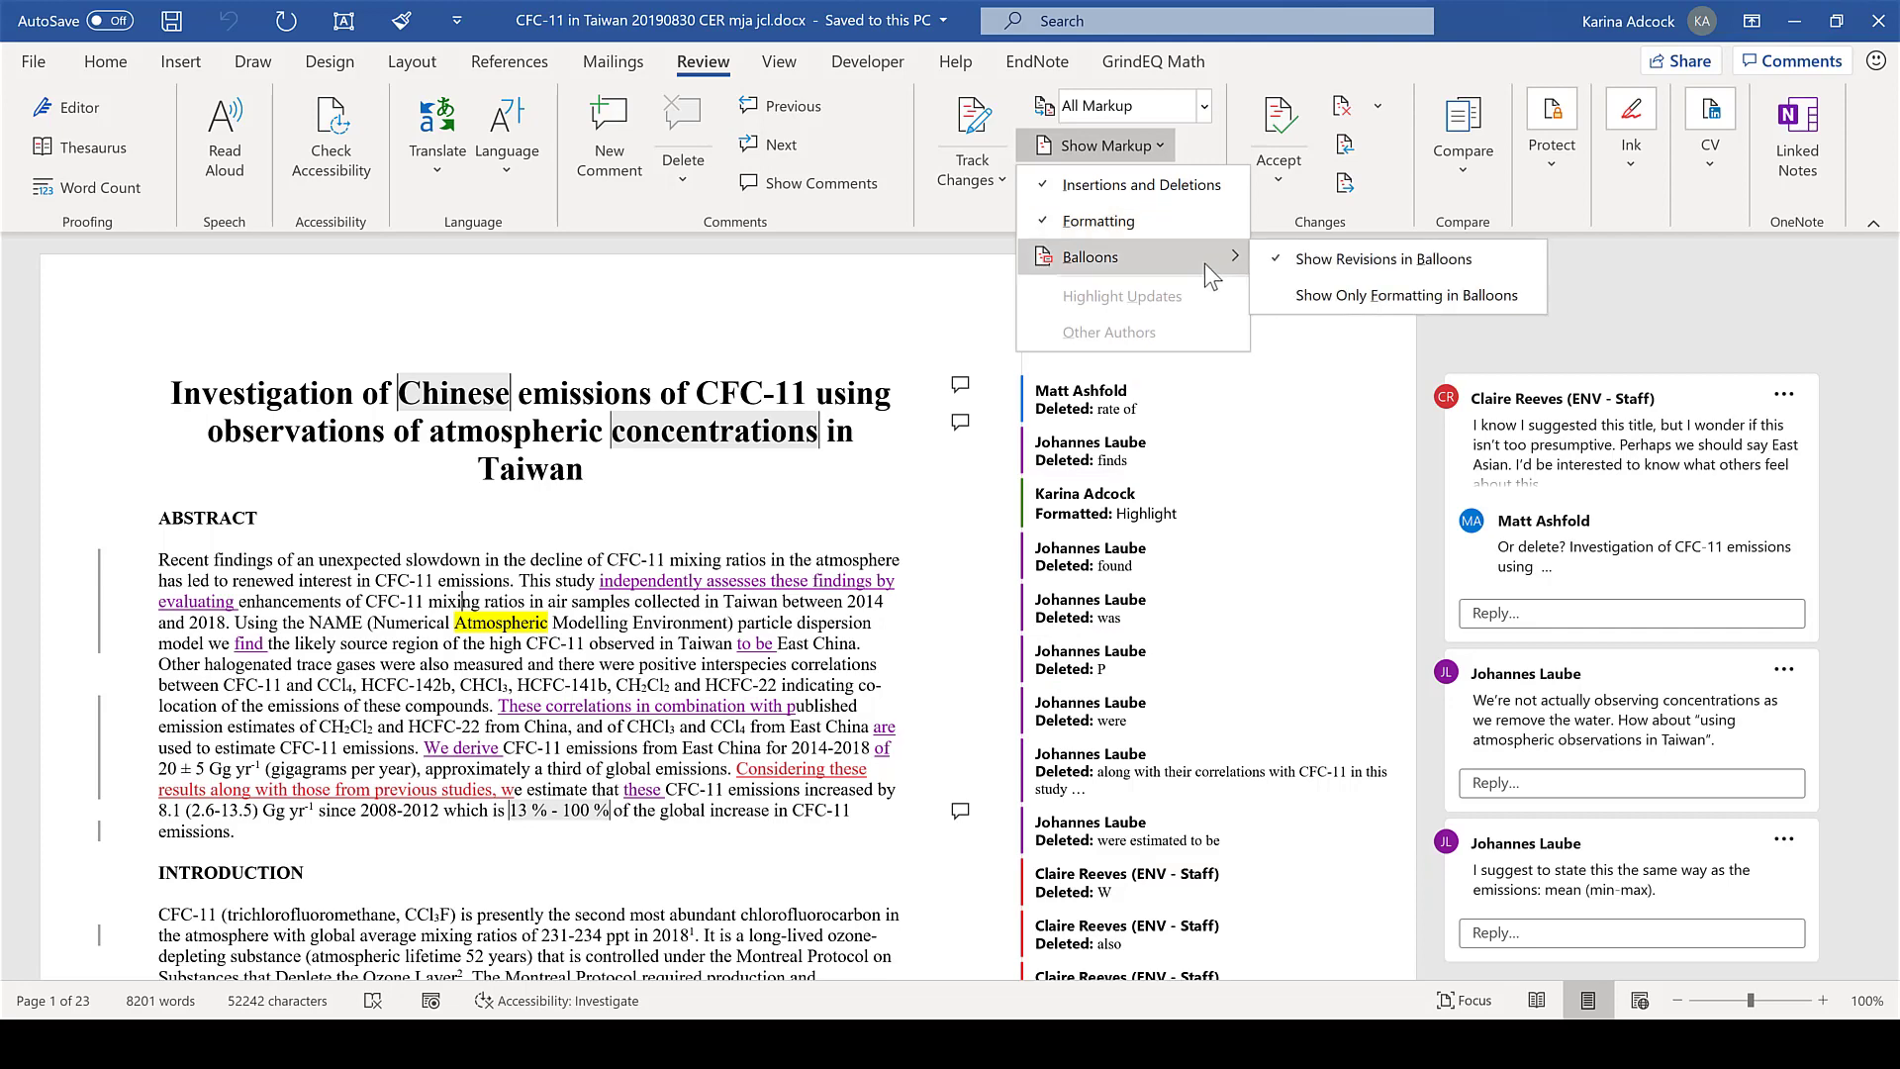
left_click(1462, 294)
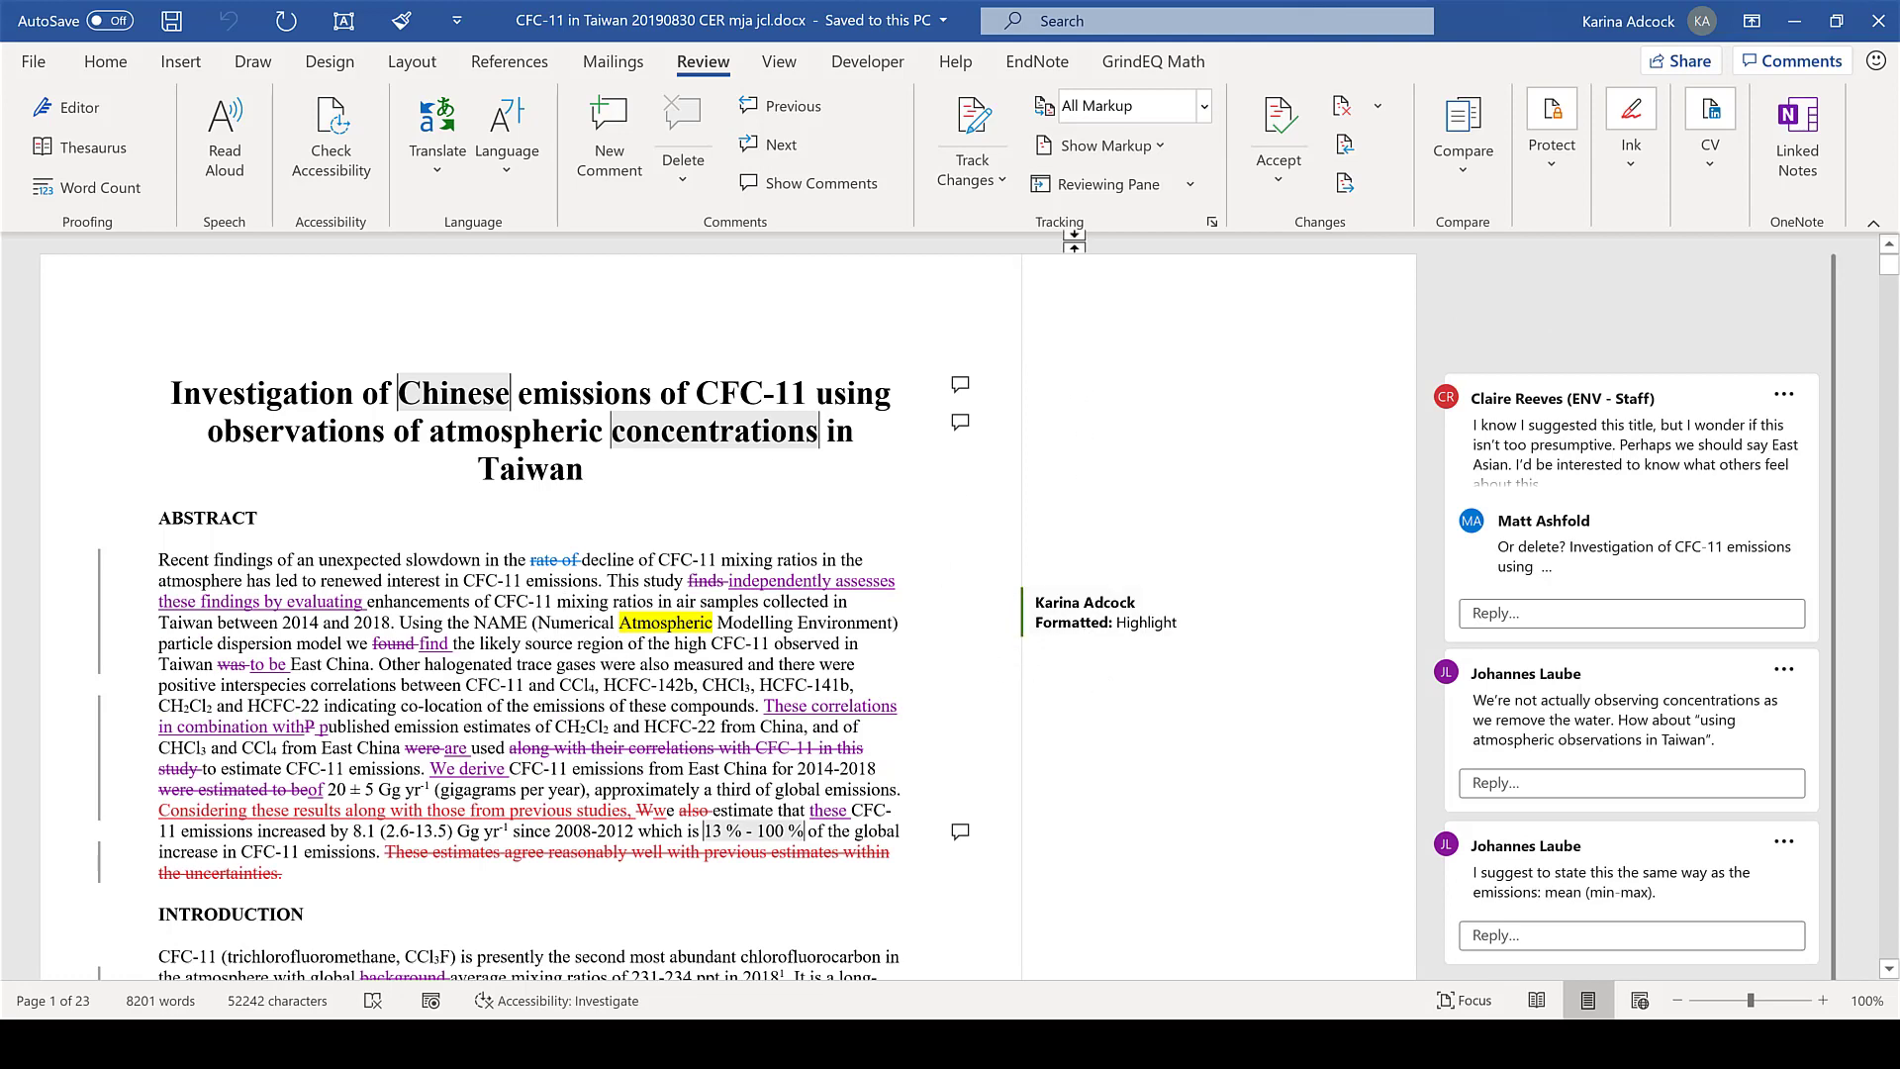
- Show the Revisions pane horizontally, then switch it to vertical beside the document
left_click(1193, 185)
left_click(1188, 263)
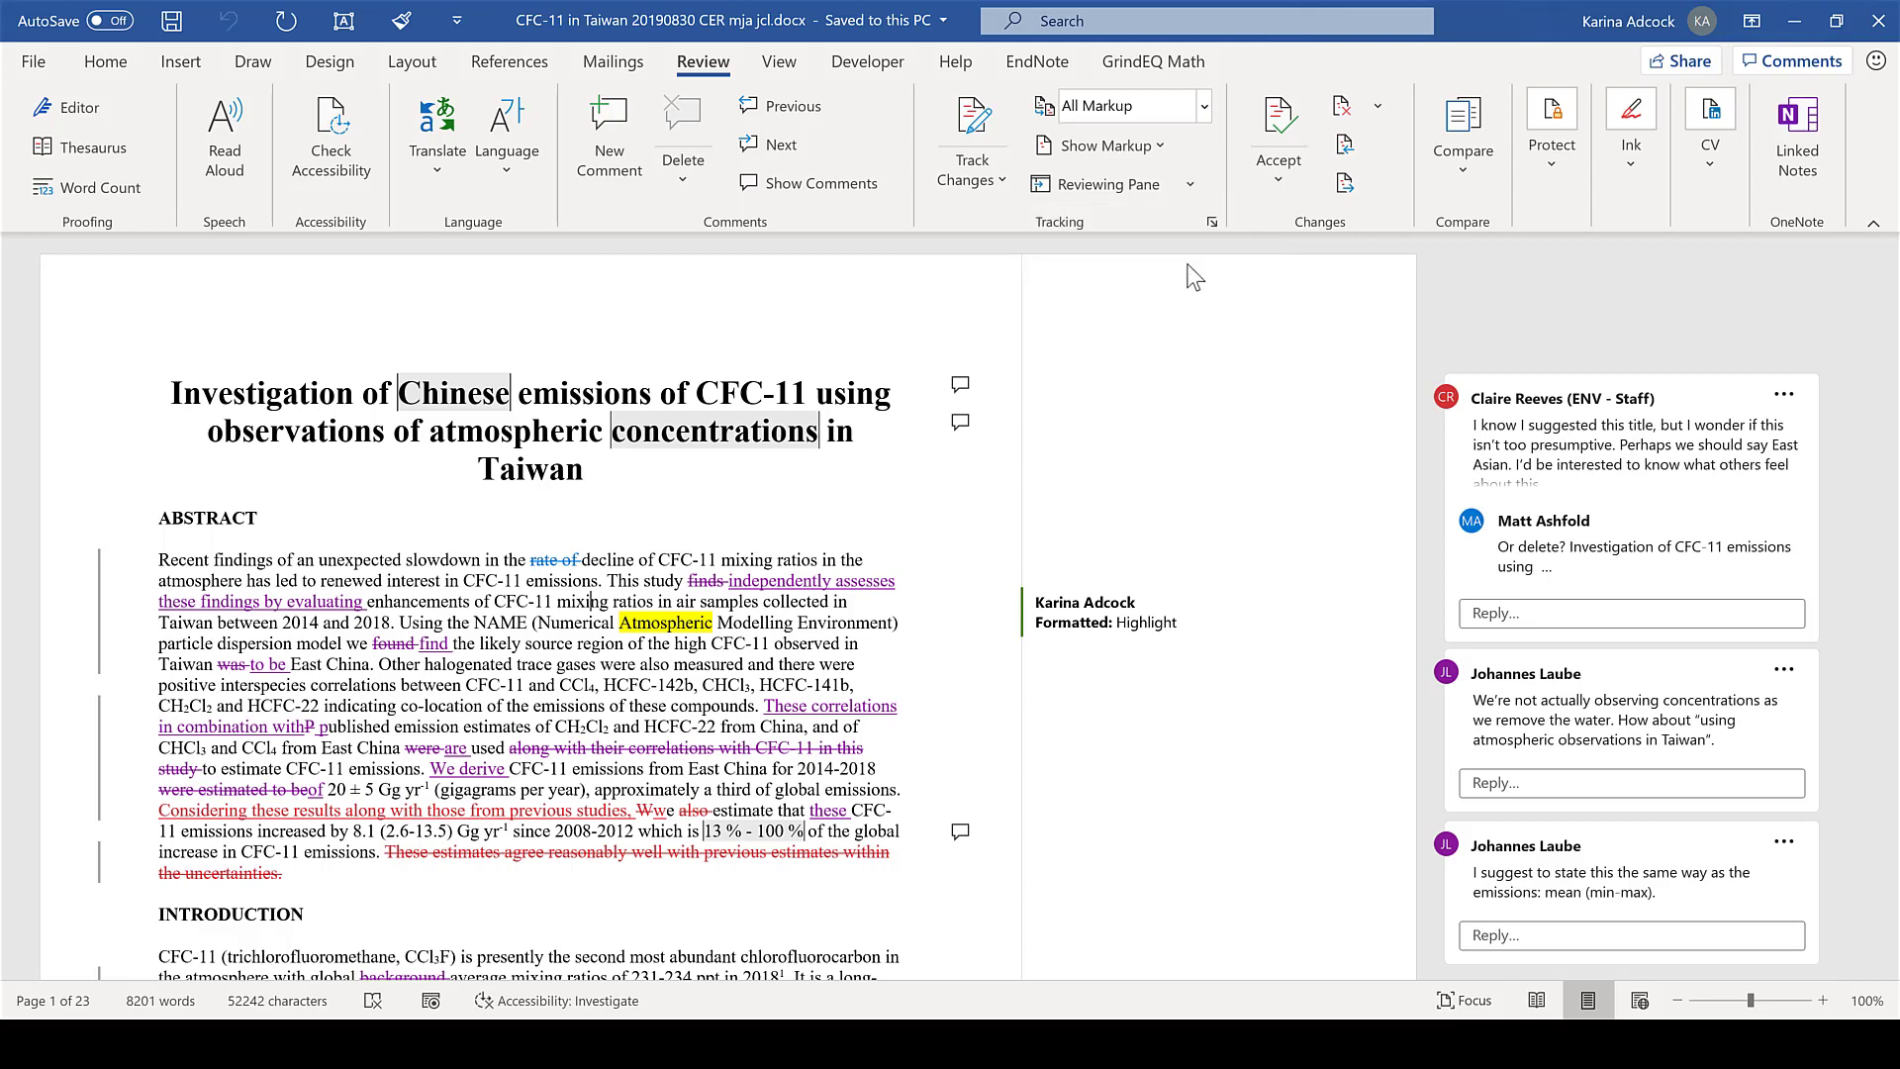
left_click(1191, 184)
left_click(1213, 223)
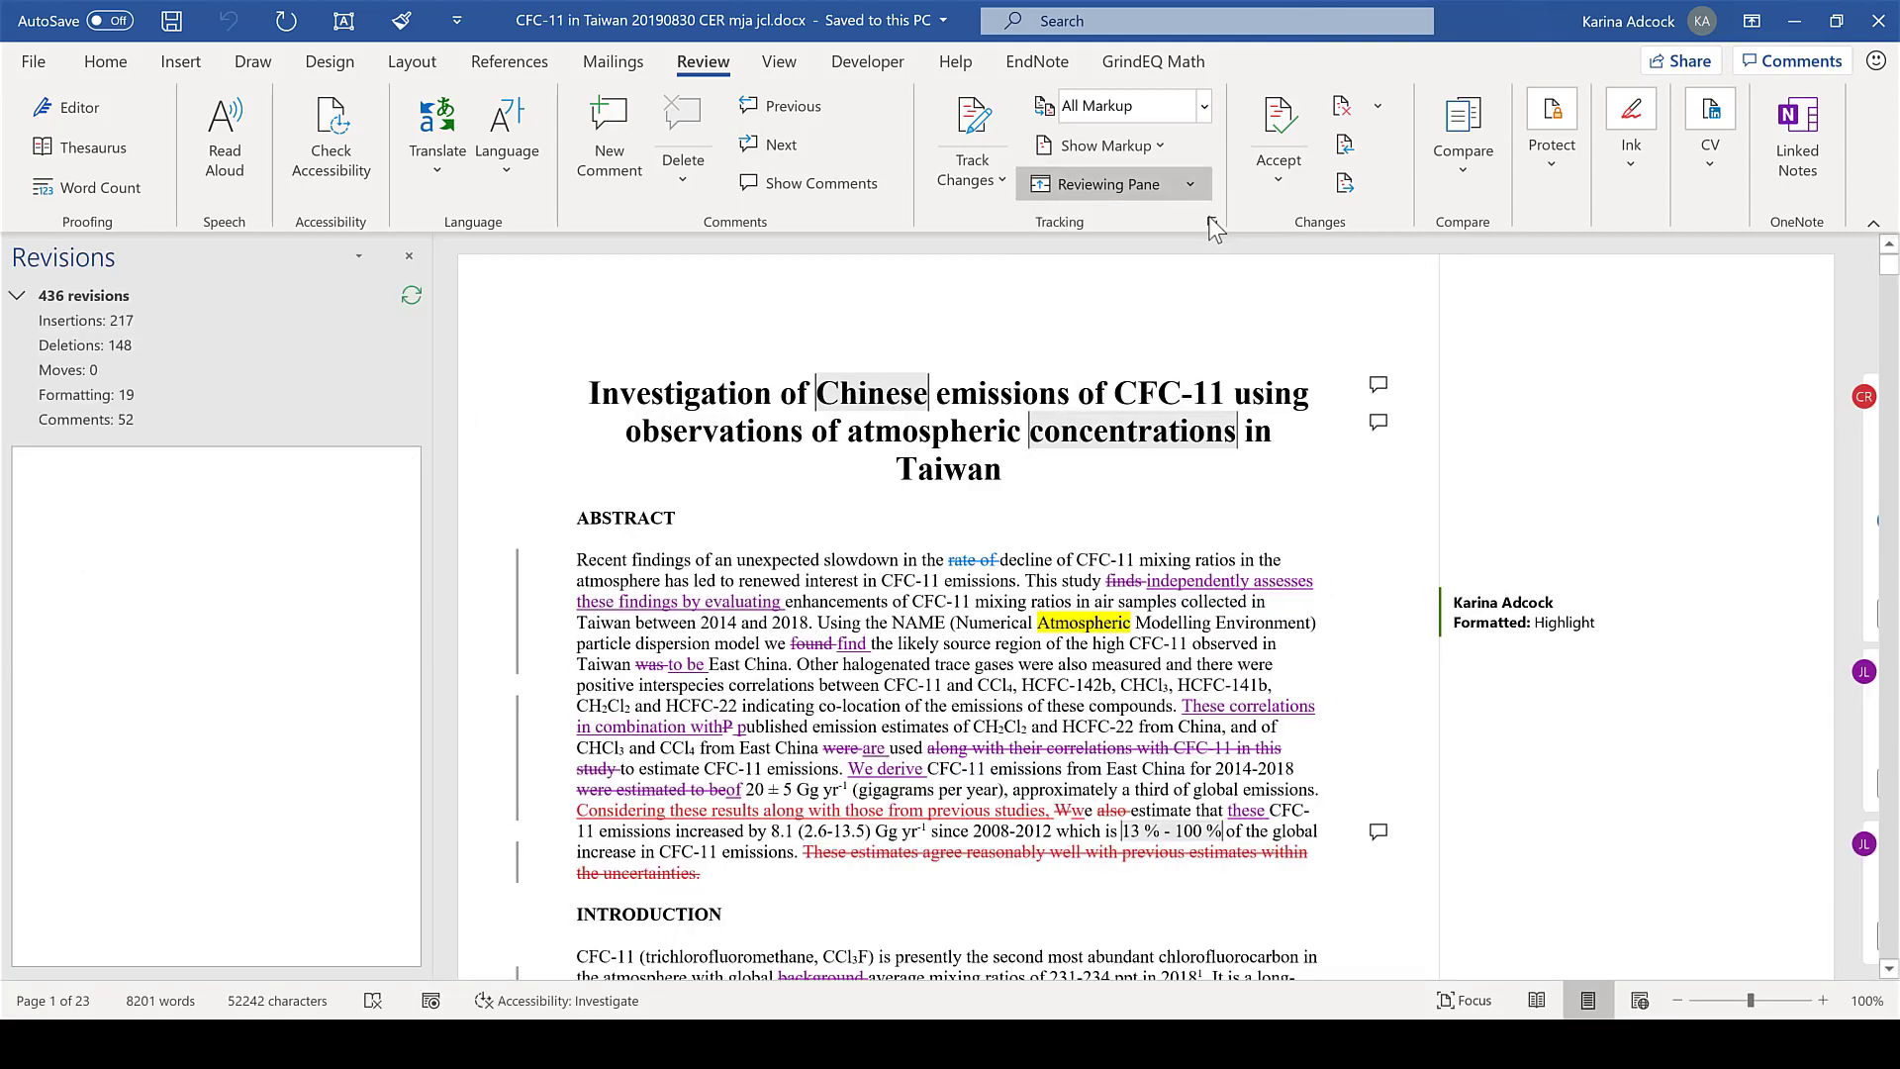
- Collapse and re-expand the revision summary, then jump to a listed insertion on page 4
left_click(18, 297)
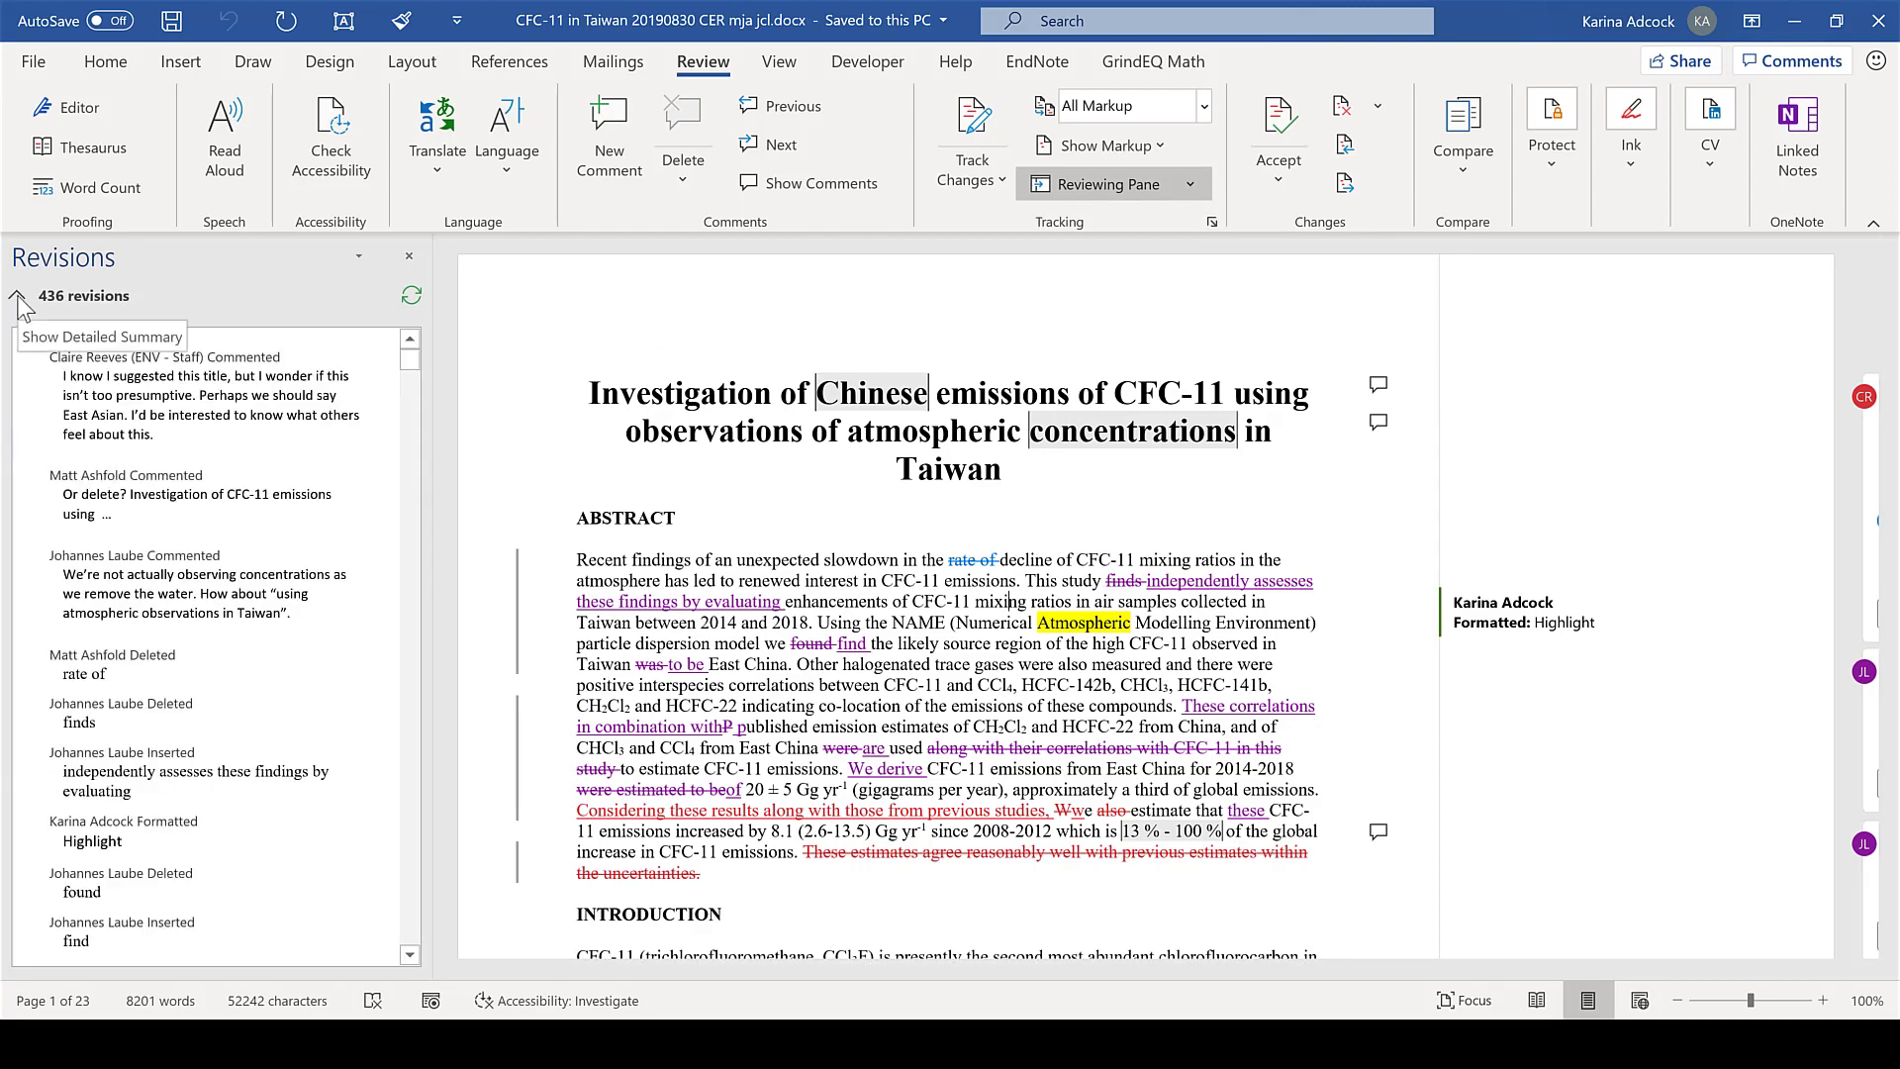
left_click(18, 297)
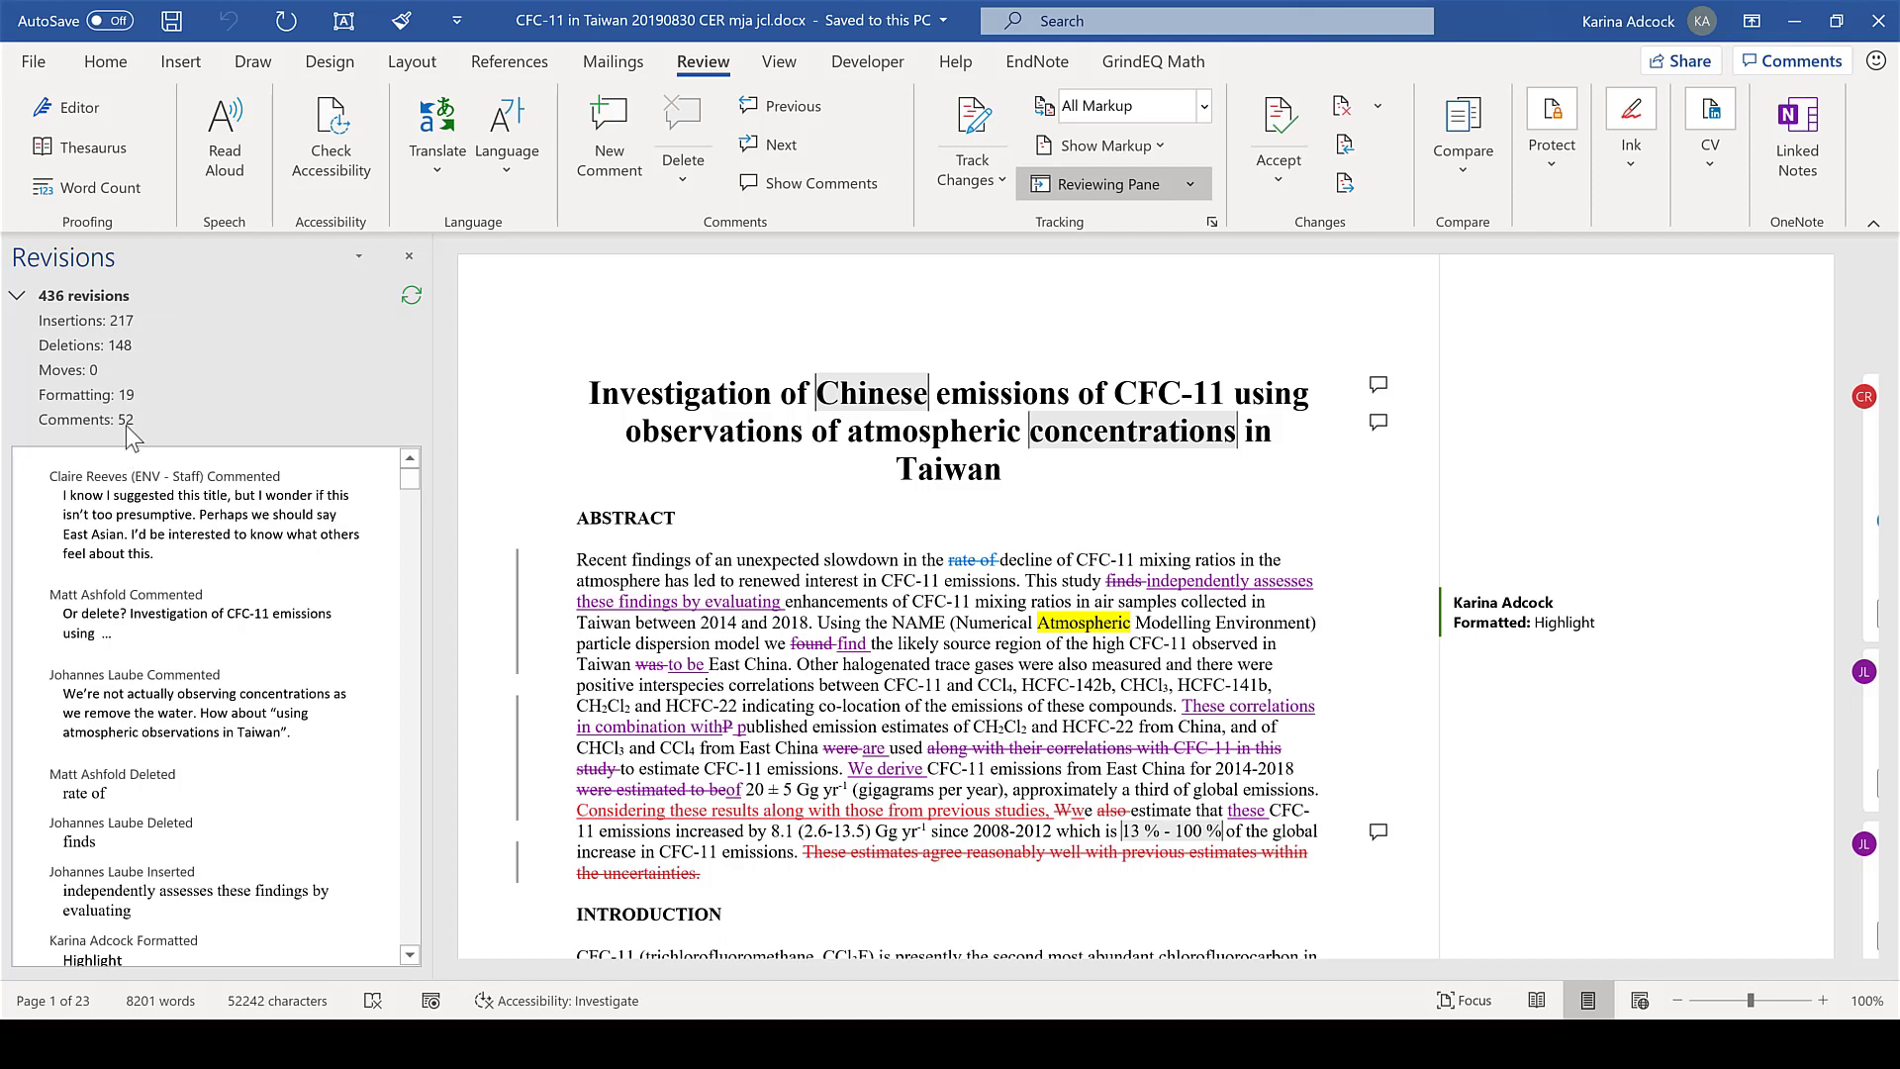
scroll(195, 545, "down", 2)
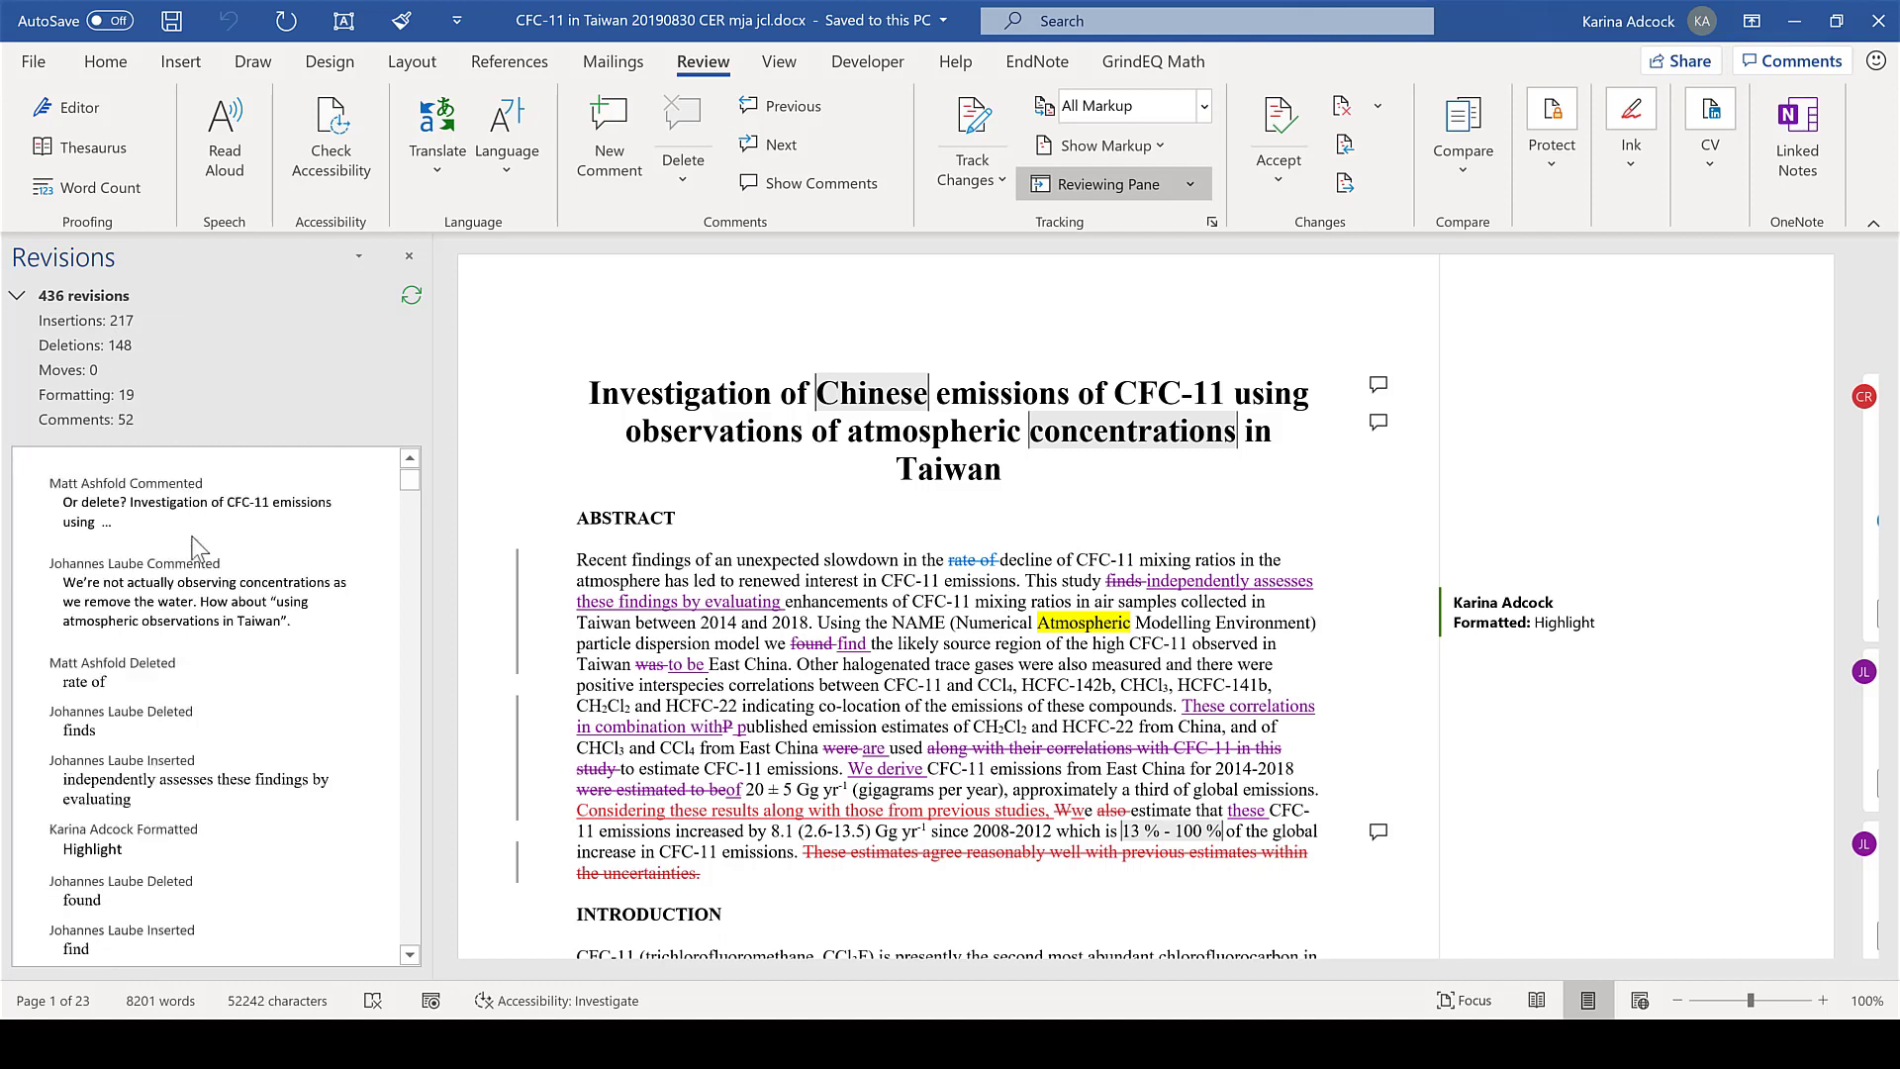
scroll(198, 574, "down", 10)
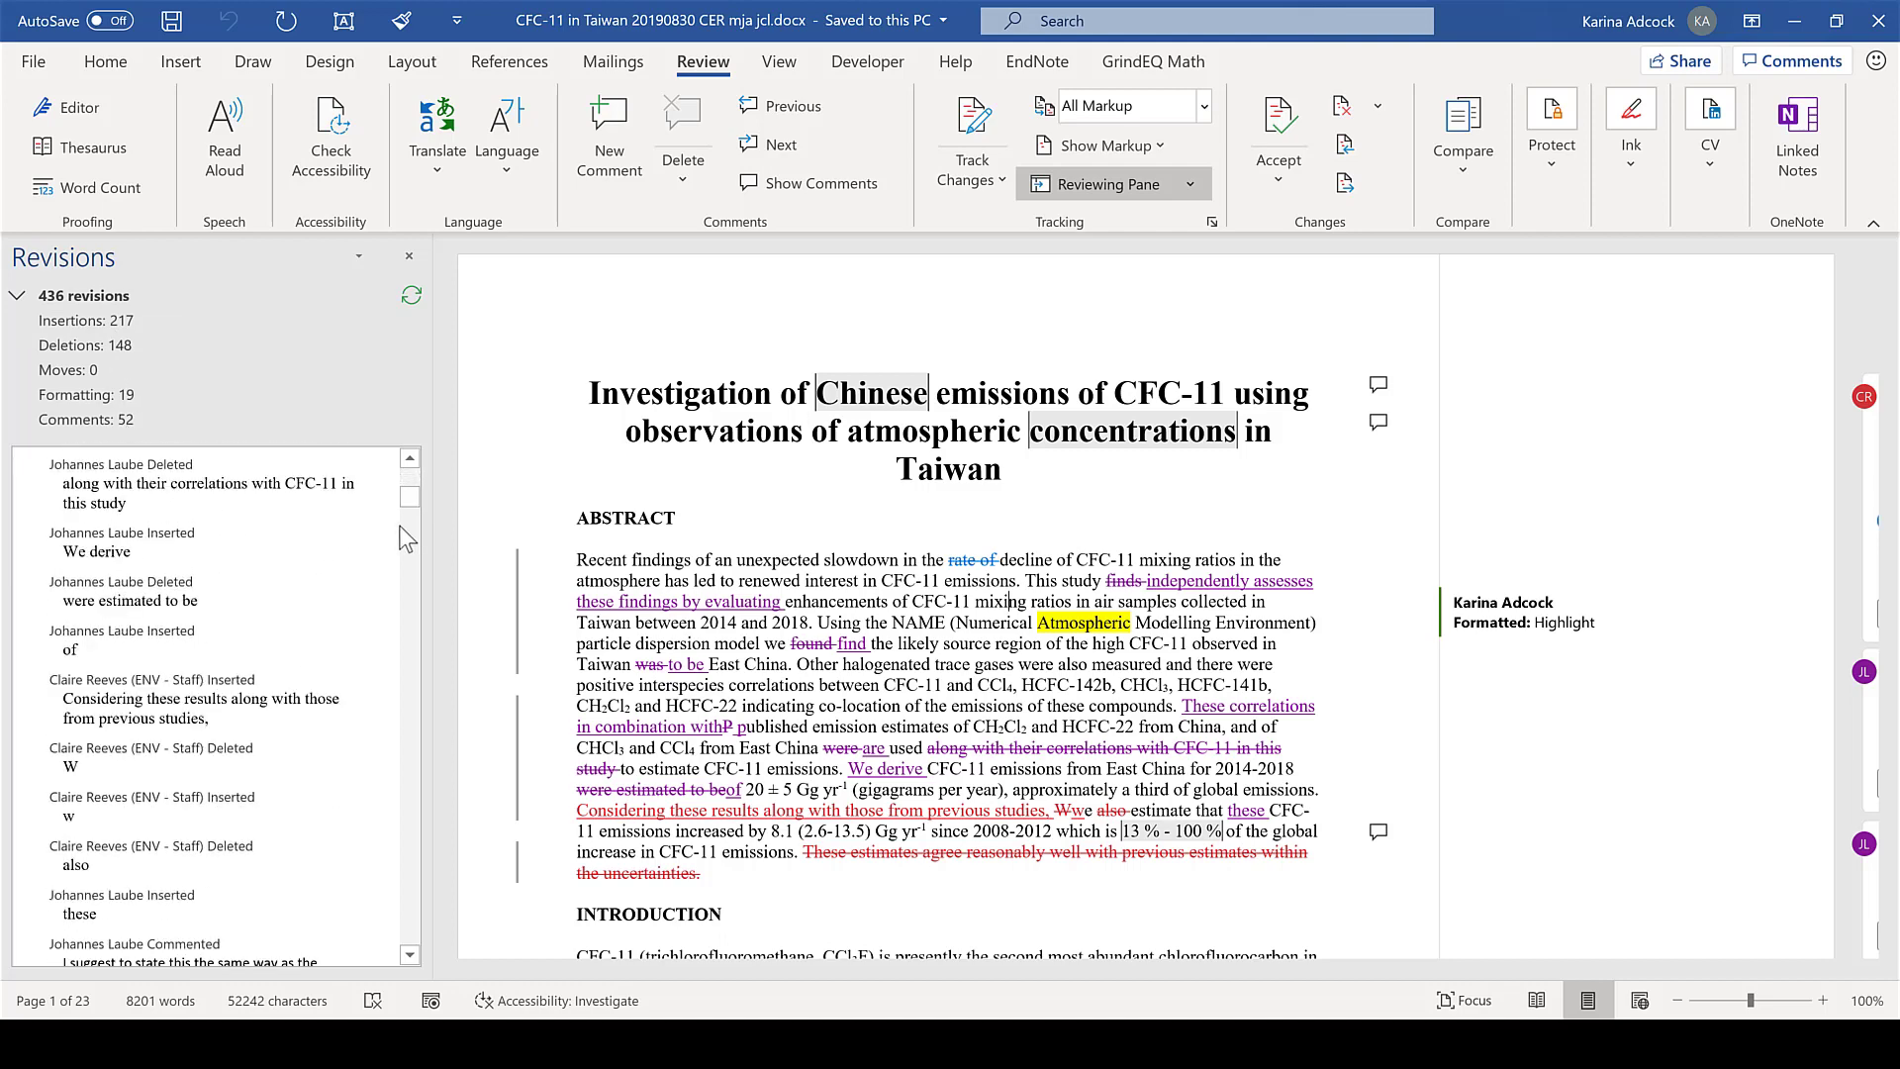
left_click_drag(410, 497, 413, 671)
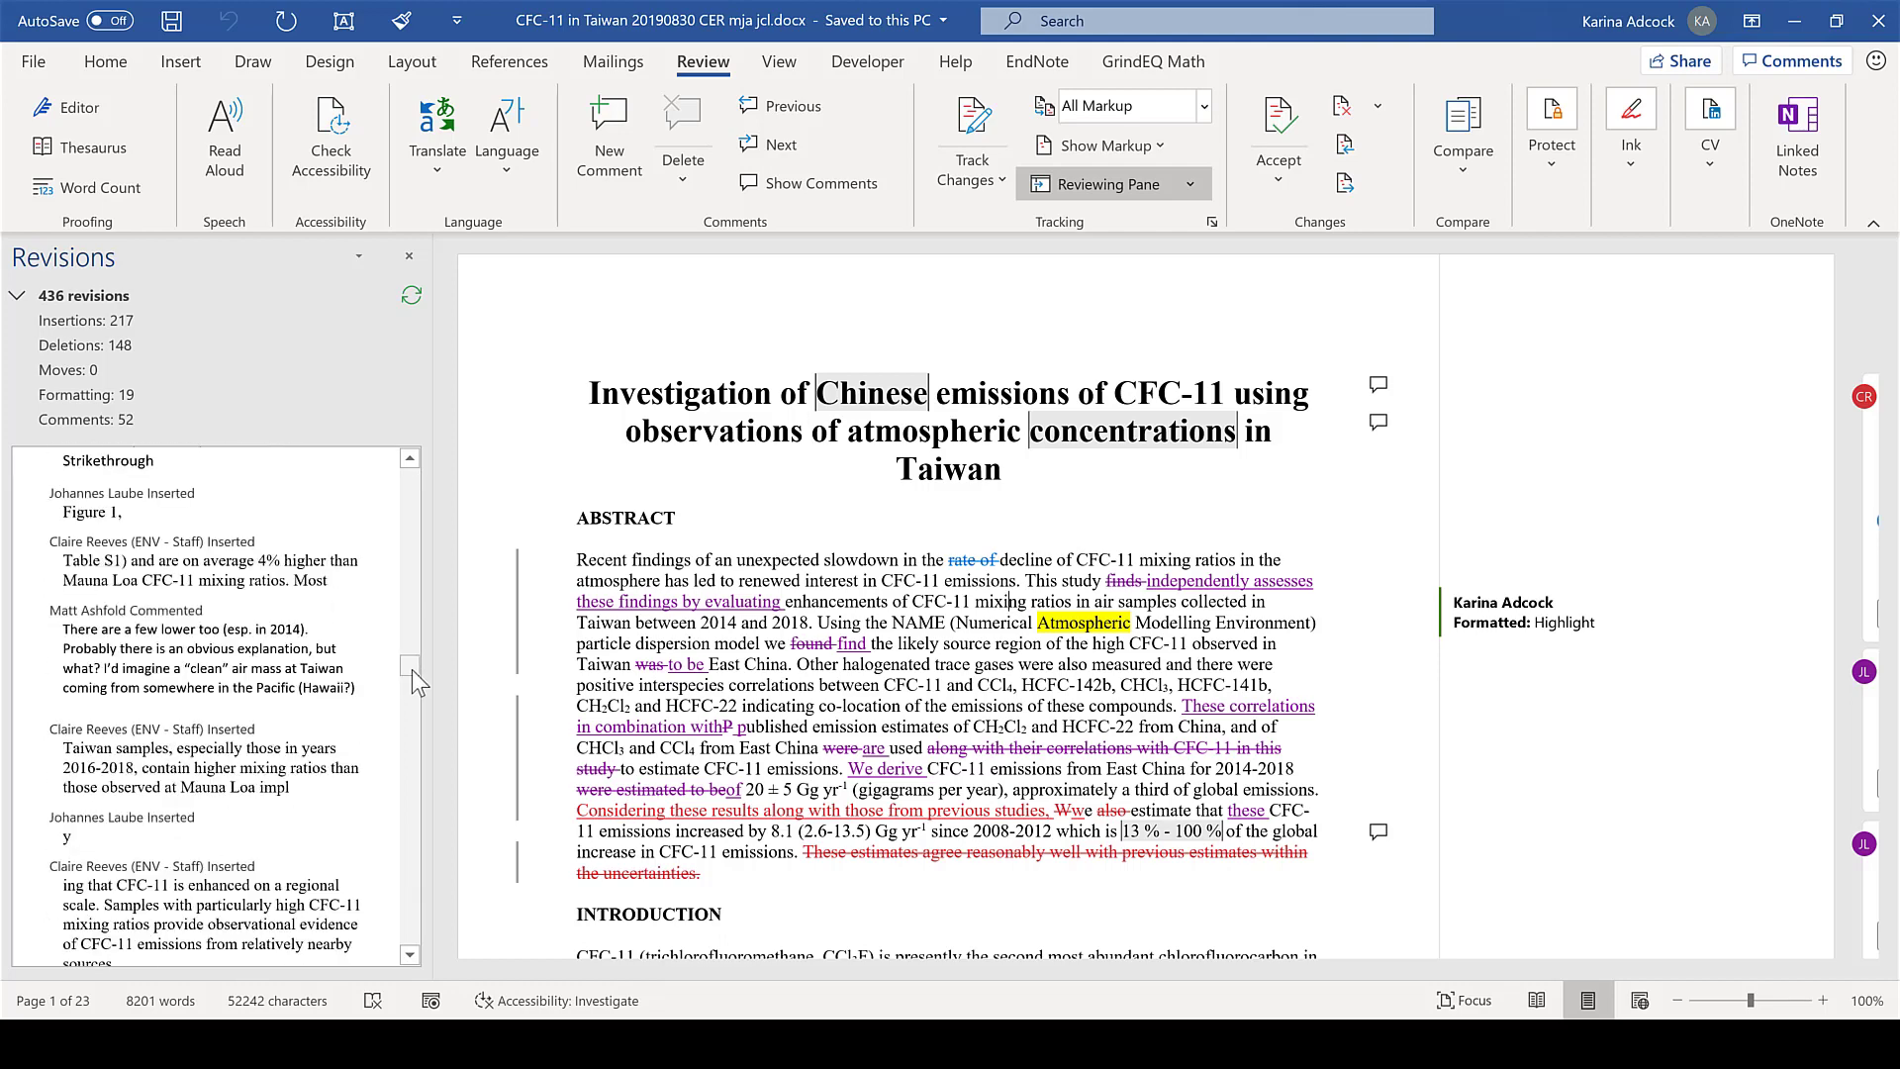
scroll(143, 545, "down", 1)
scroll(143, 544, "up", 1)
left_click(142, 542)
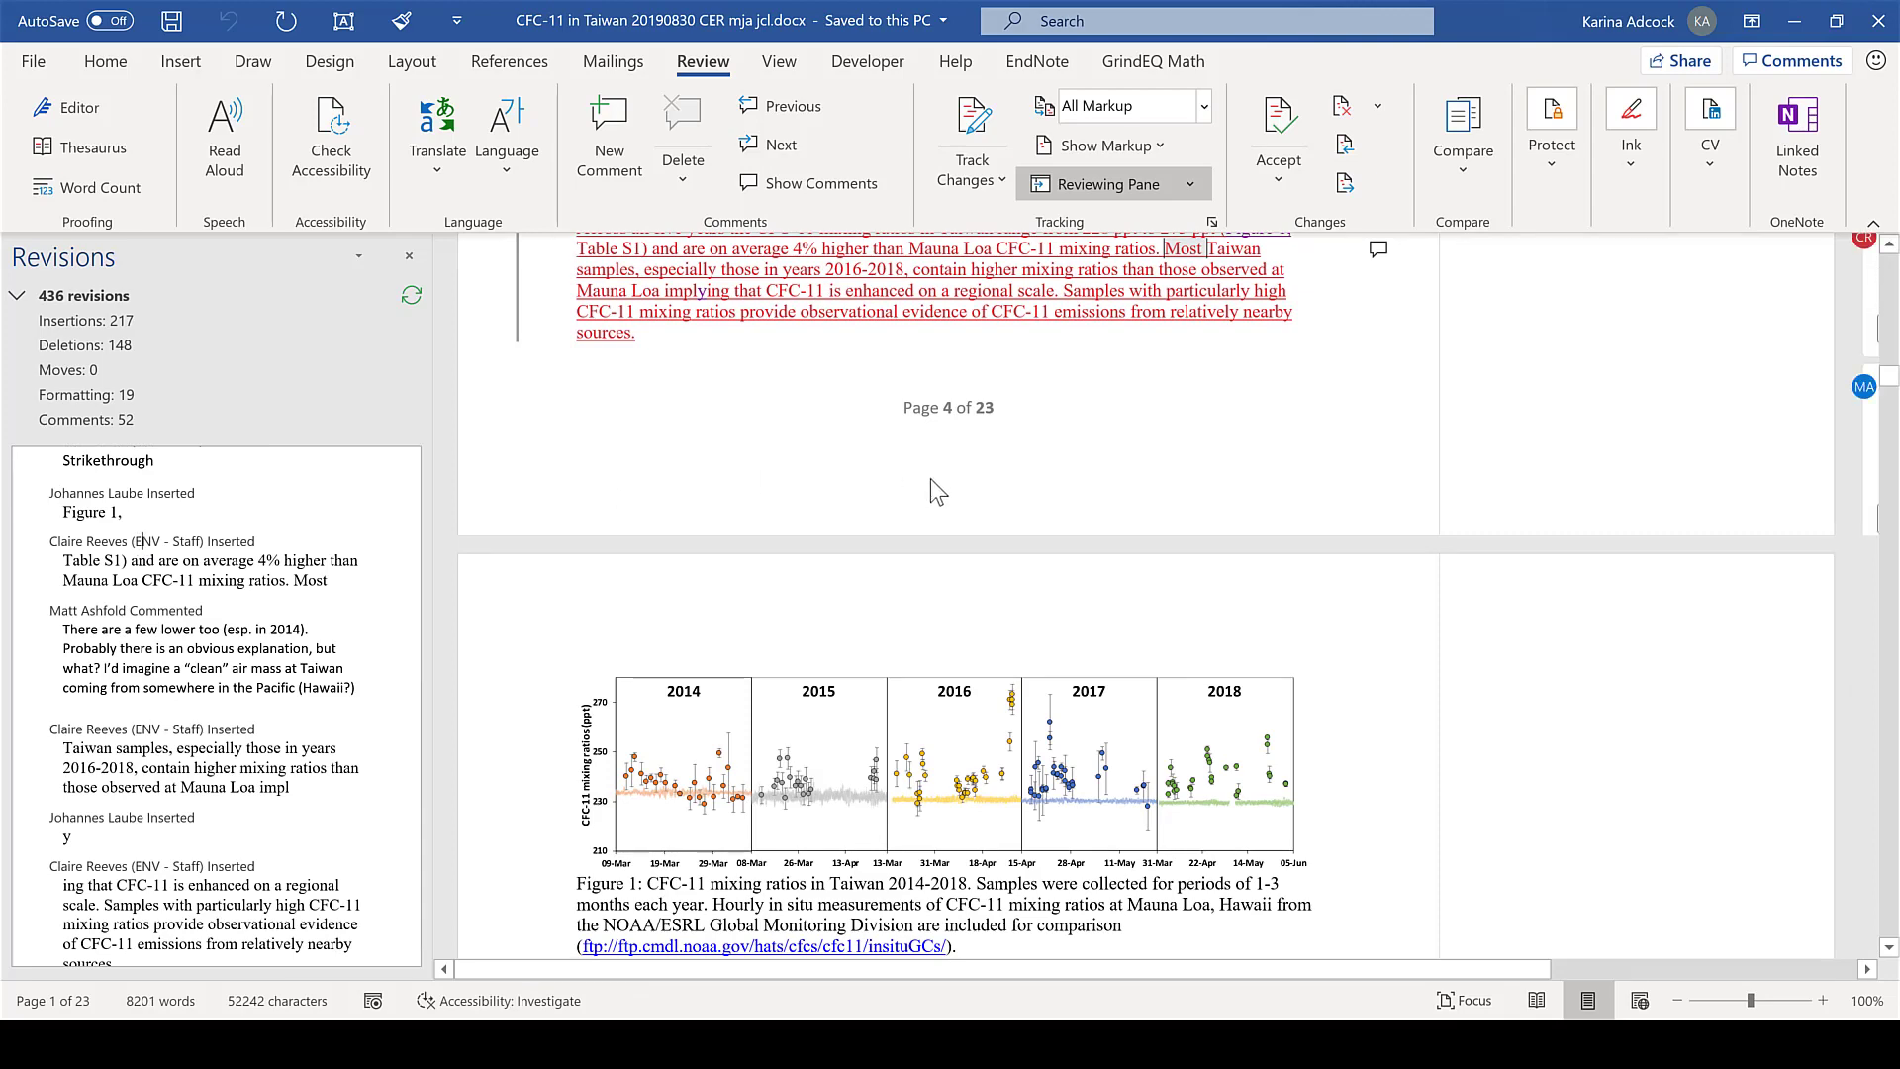
left_click_drag(1889, 384, 1885, 255)
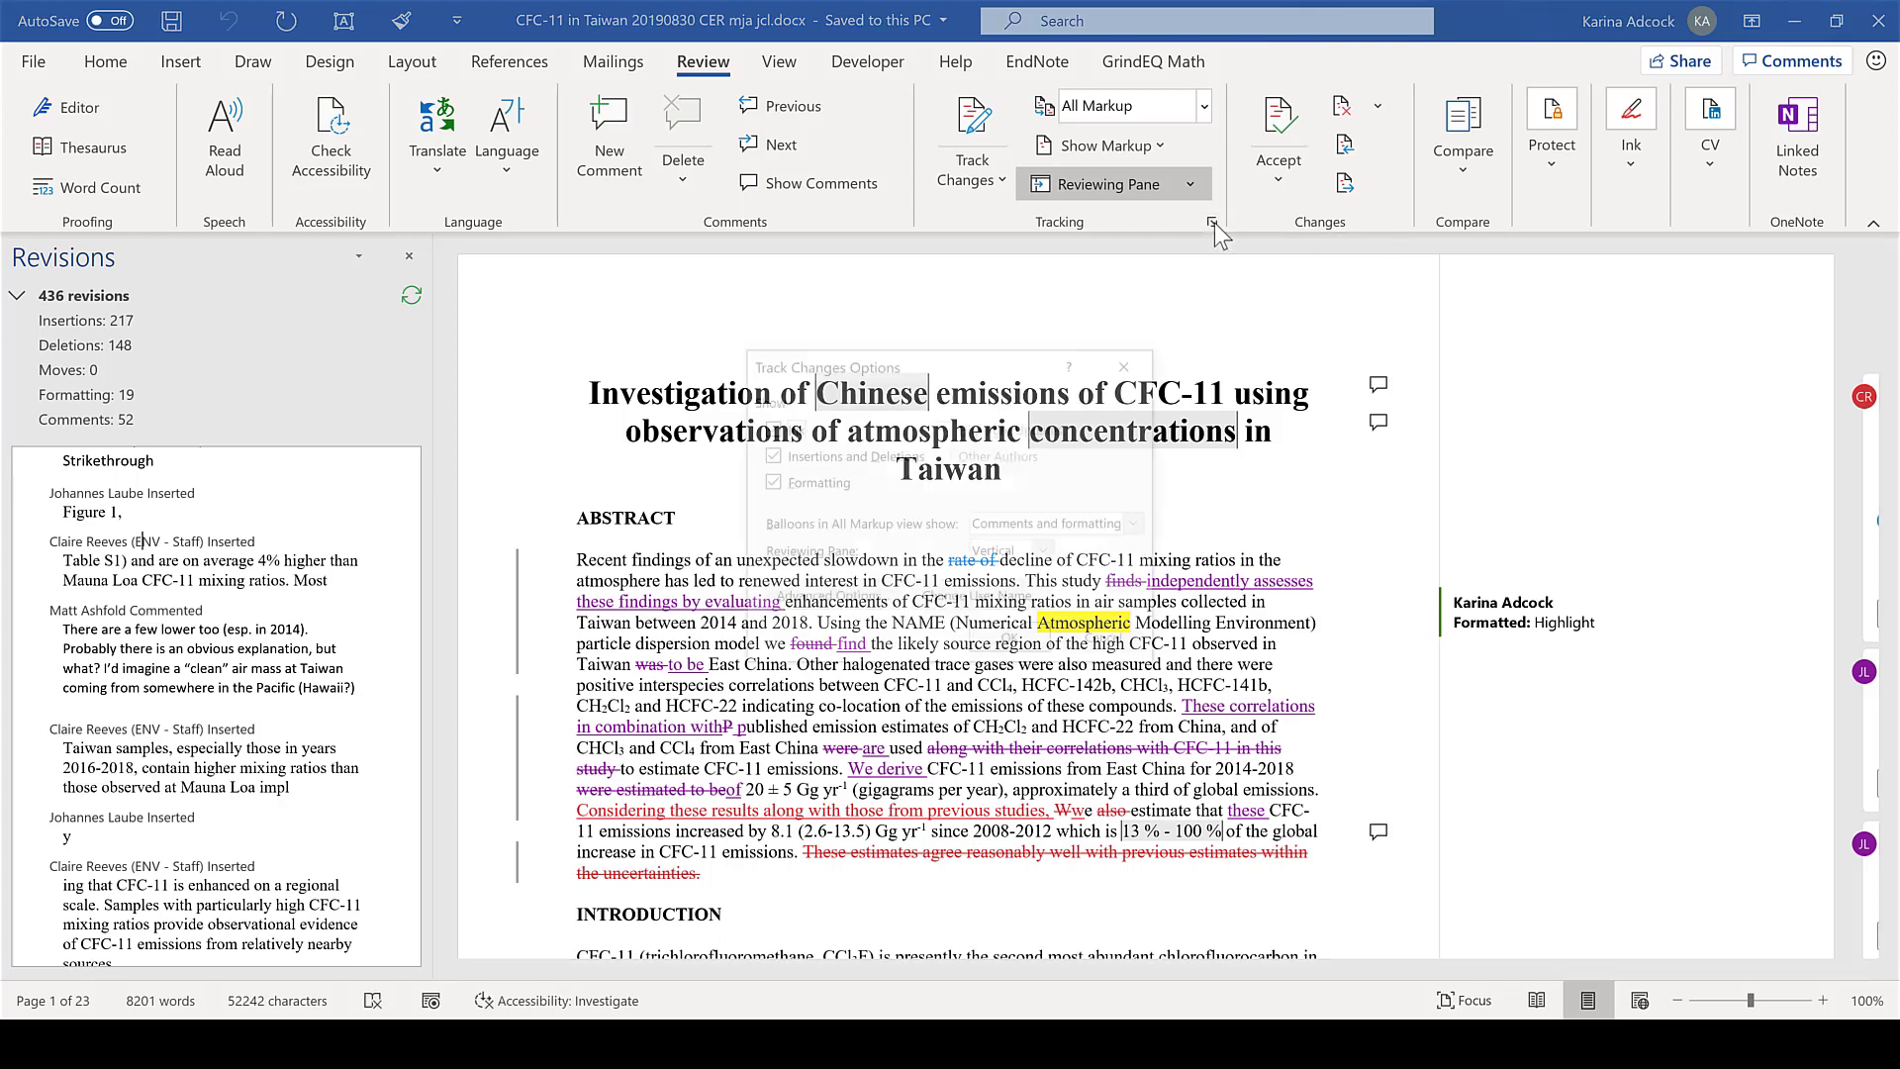
- Set Reviewing Pane to Off in Track Changes Options and confirm with OK
left_click(1213, 221)
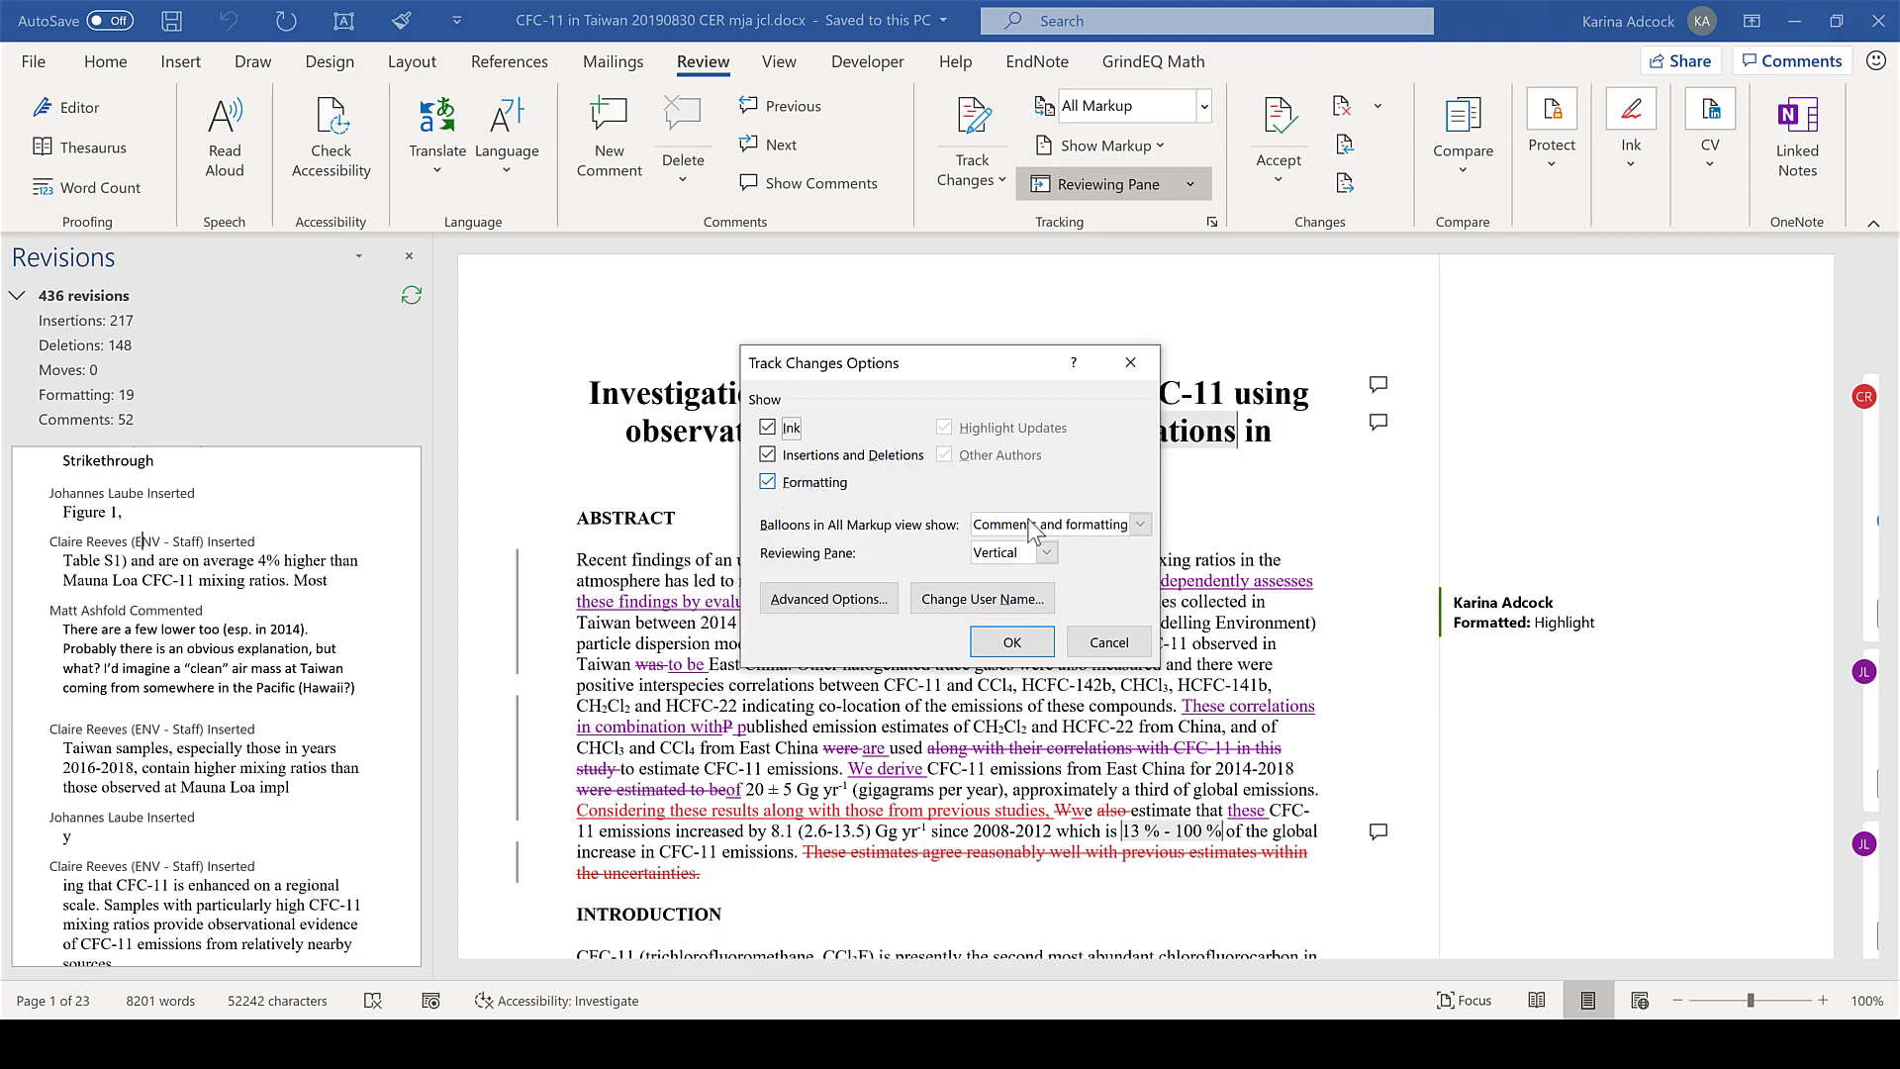
left_click(1047, 556)
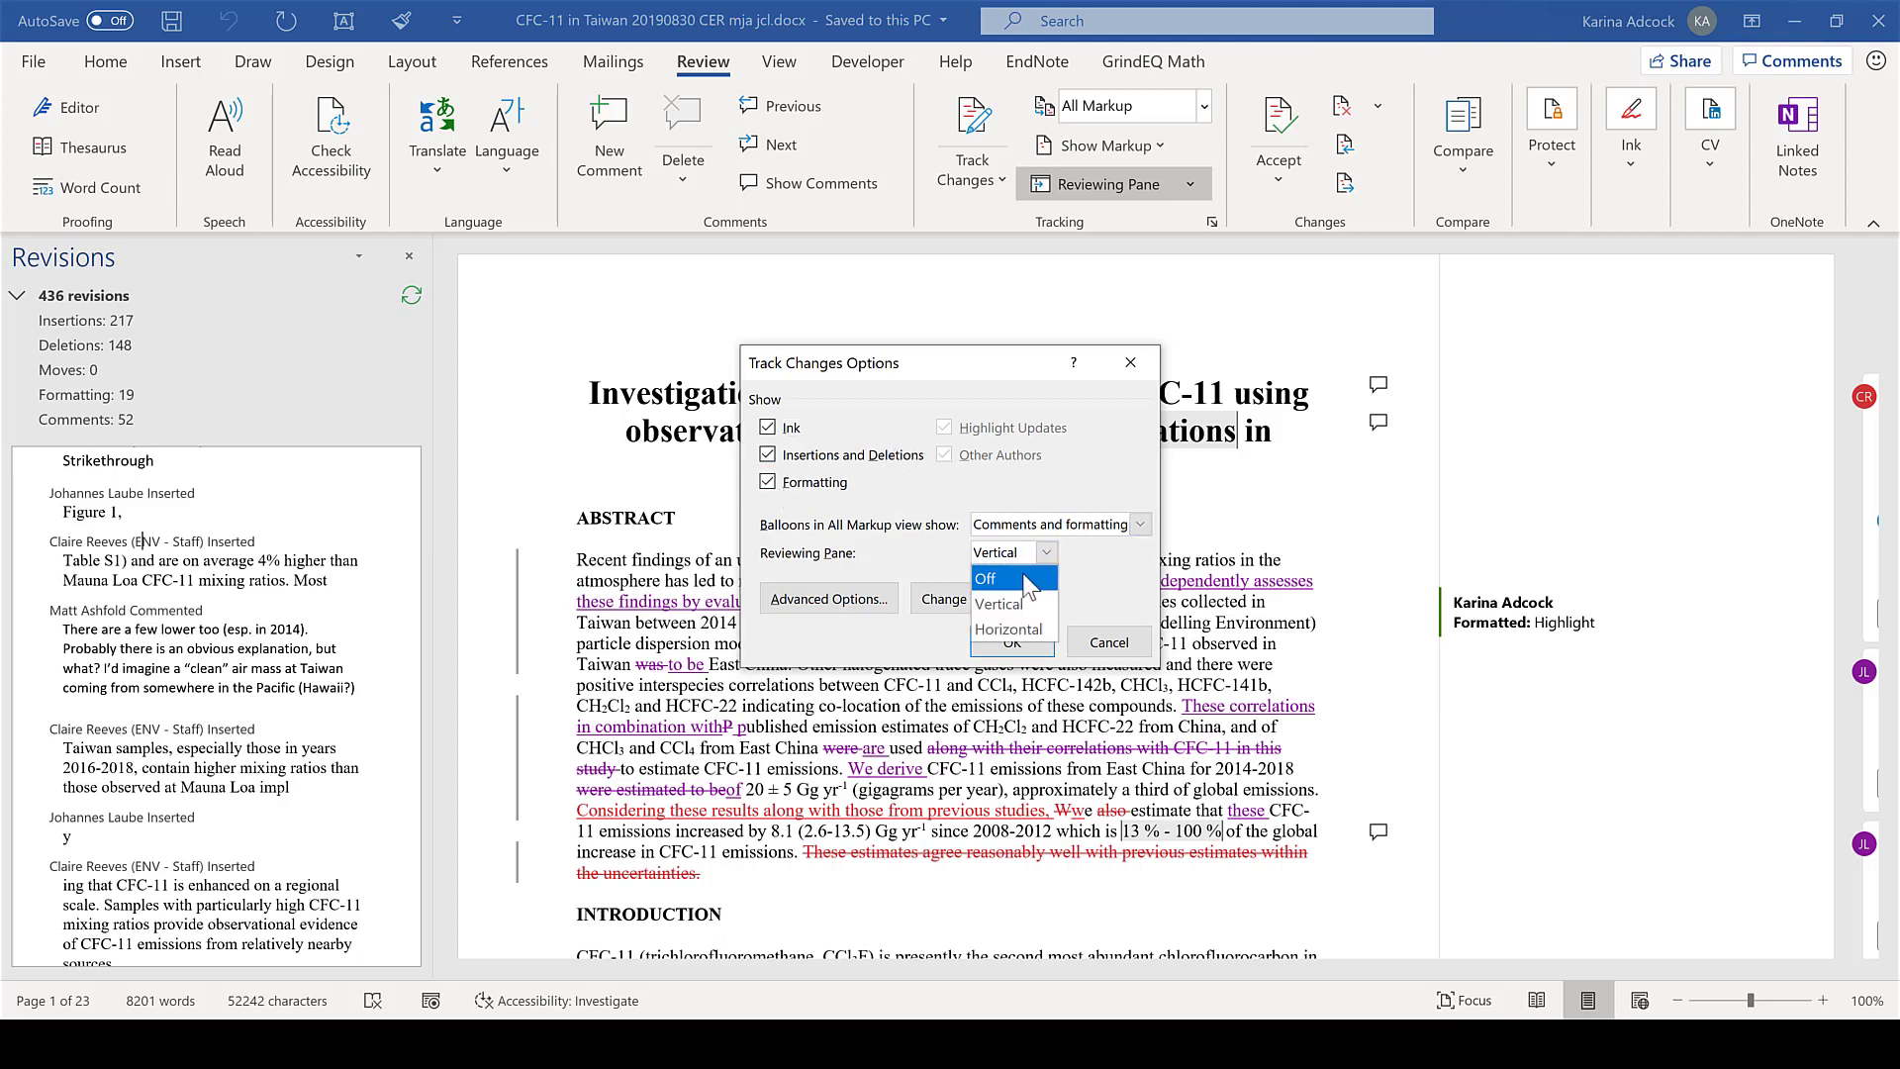
left_click(1029, 586)
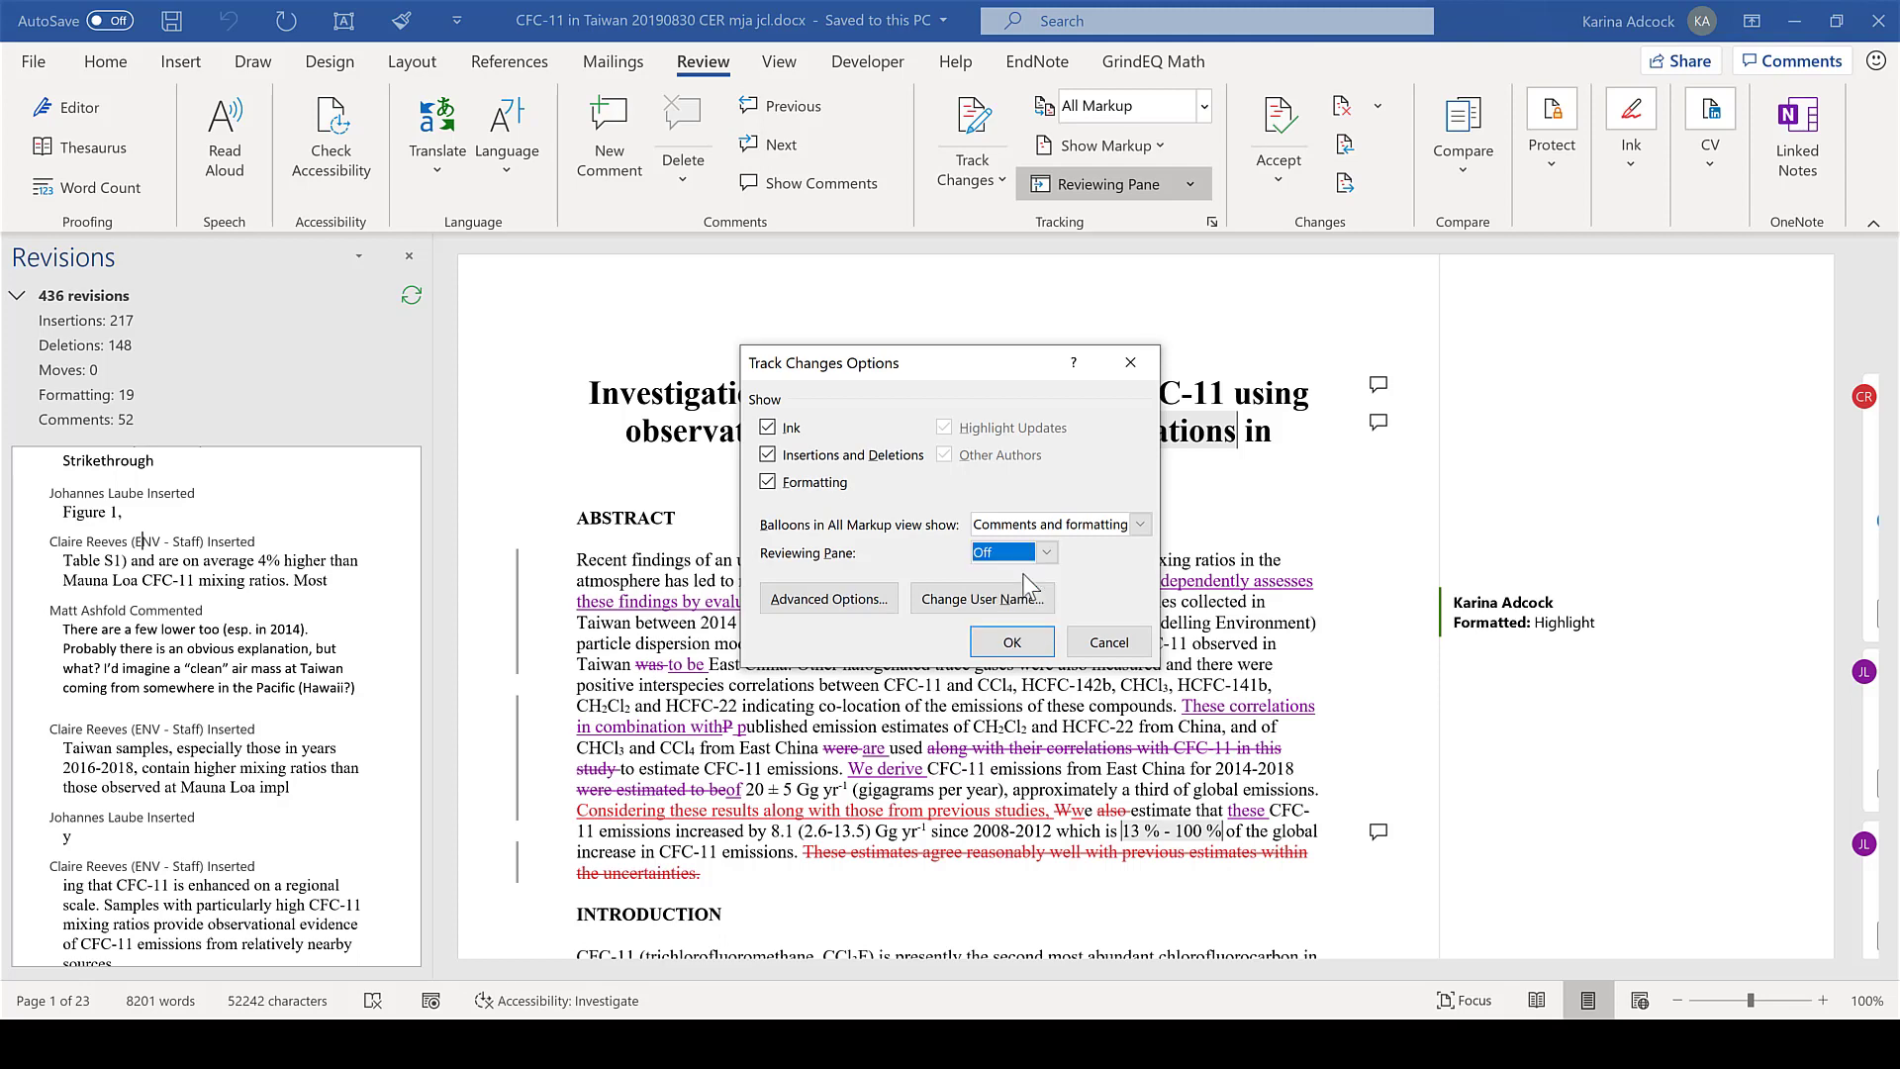
left_click(1040, 644)
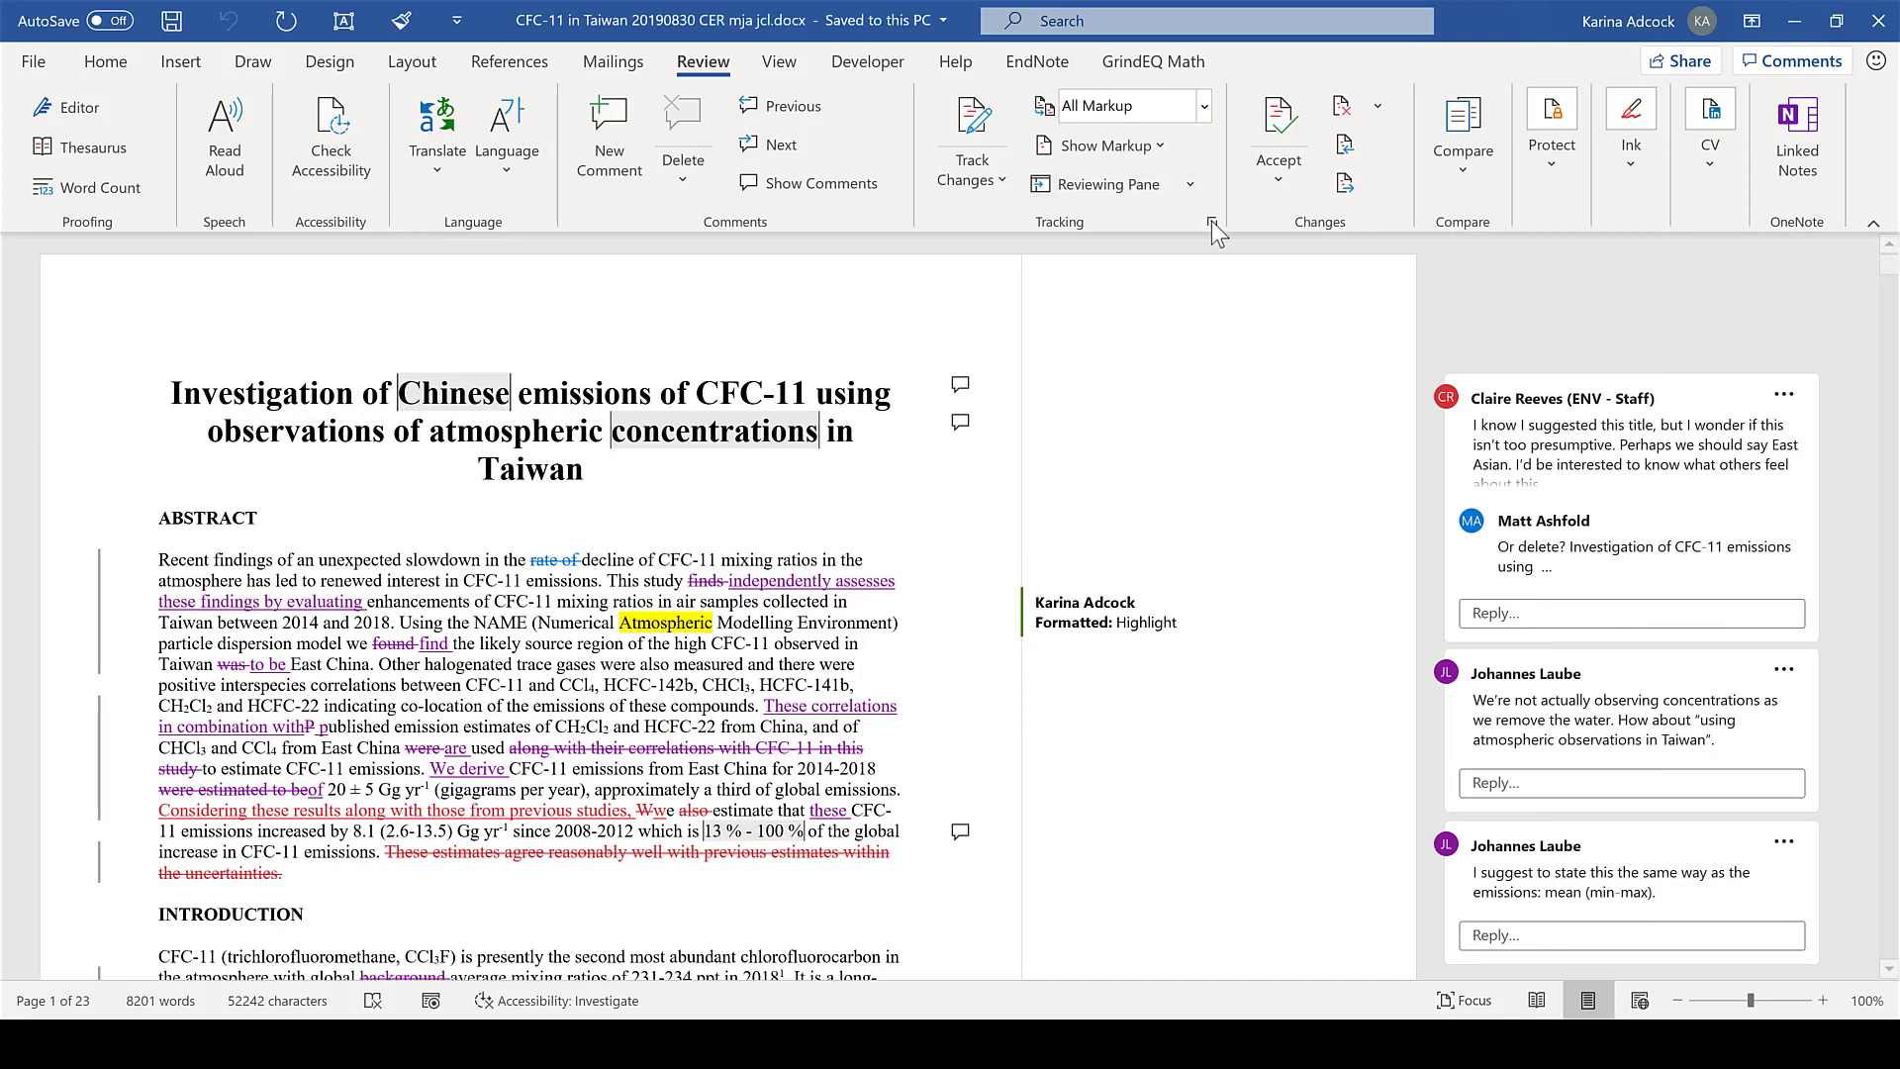
- Hide insertion and deletion markup to view clean text, then show it again
left_click(1214, 221)
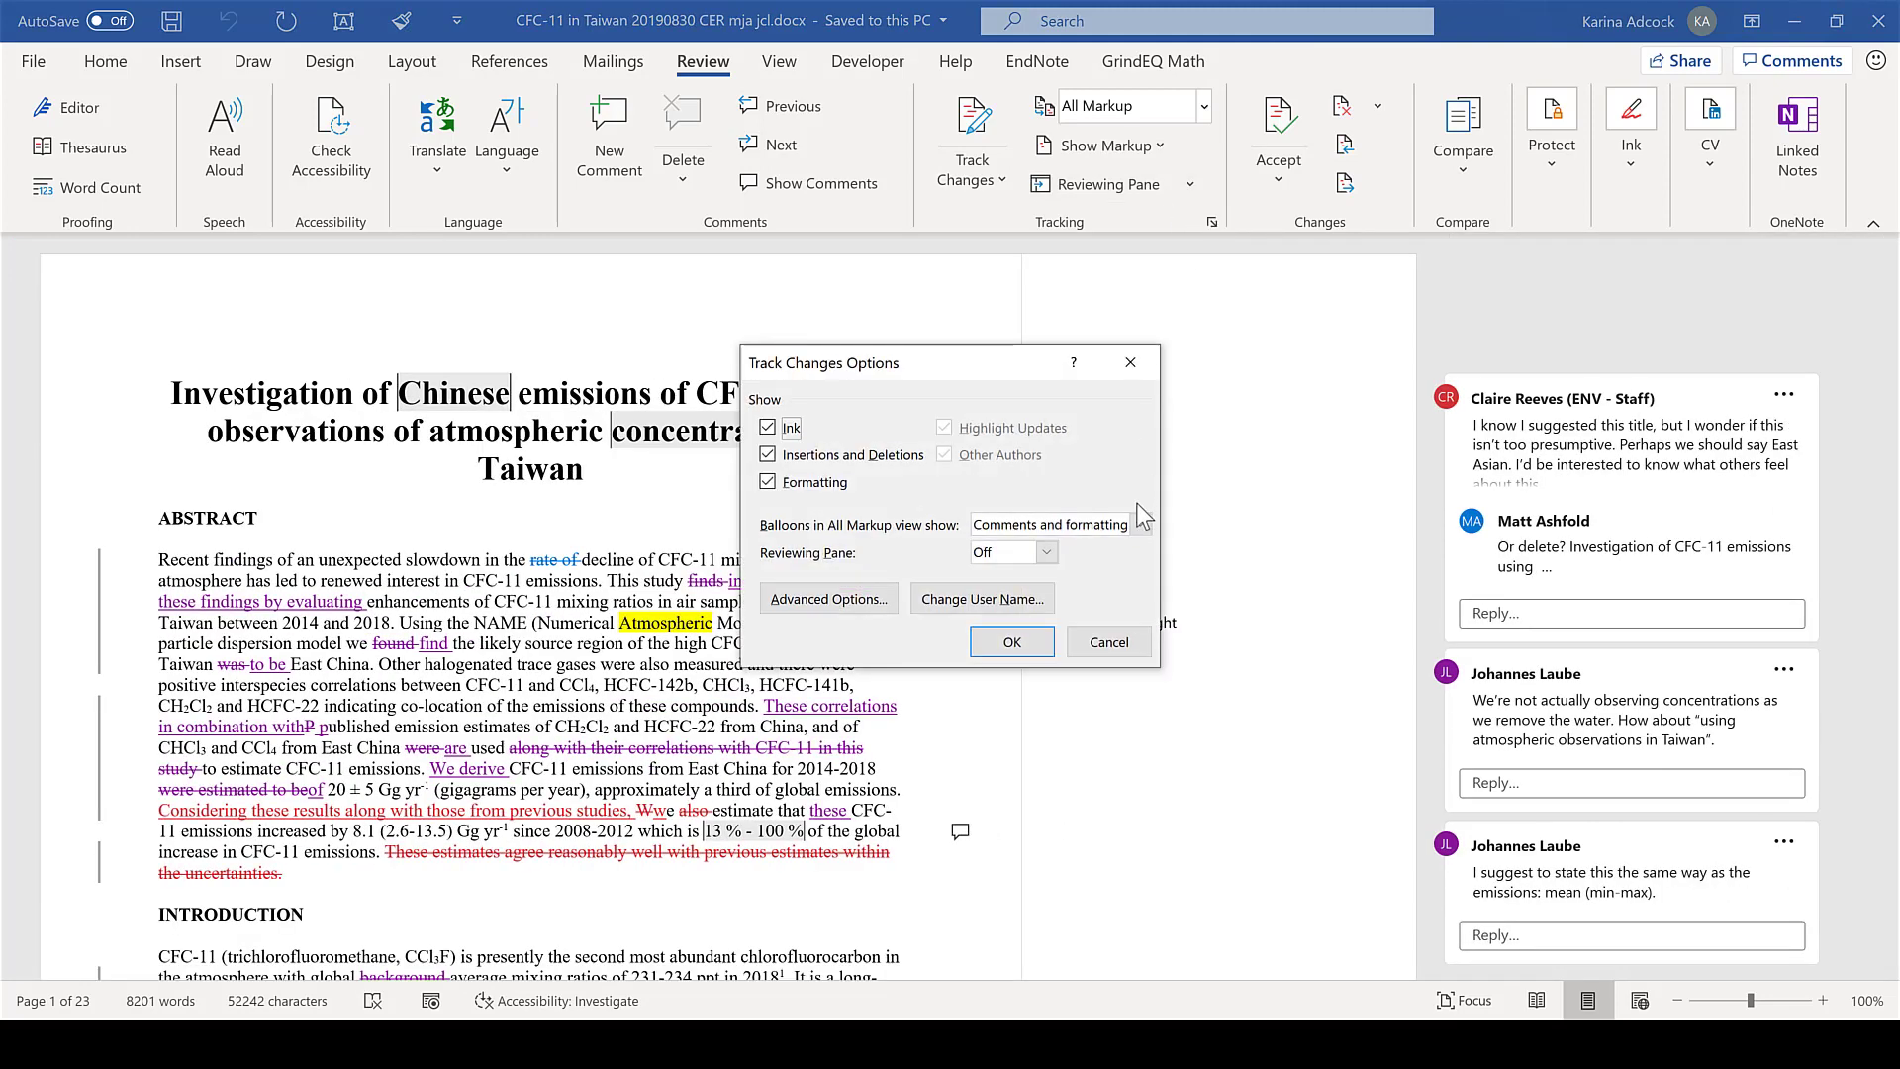
left_click(769, 456)
left_click(1012, 642)
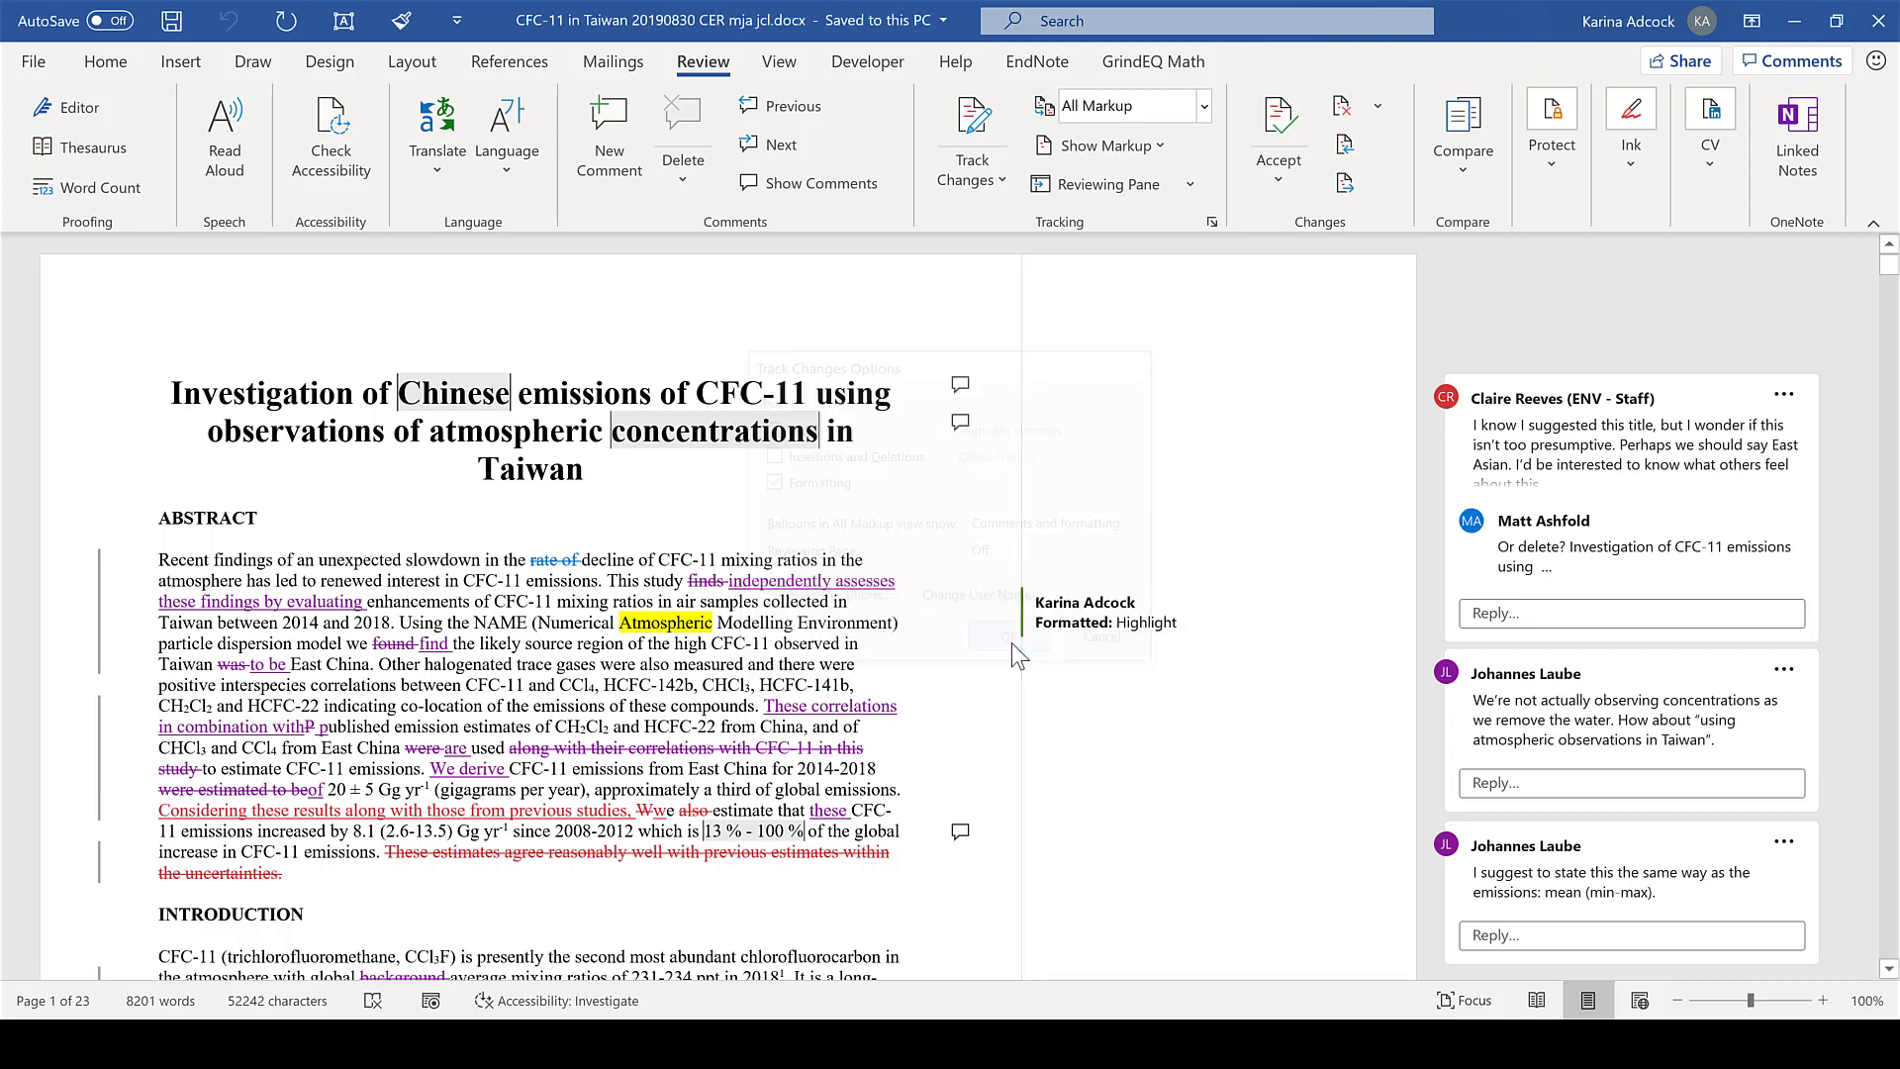
left_click(1211, 220)
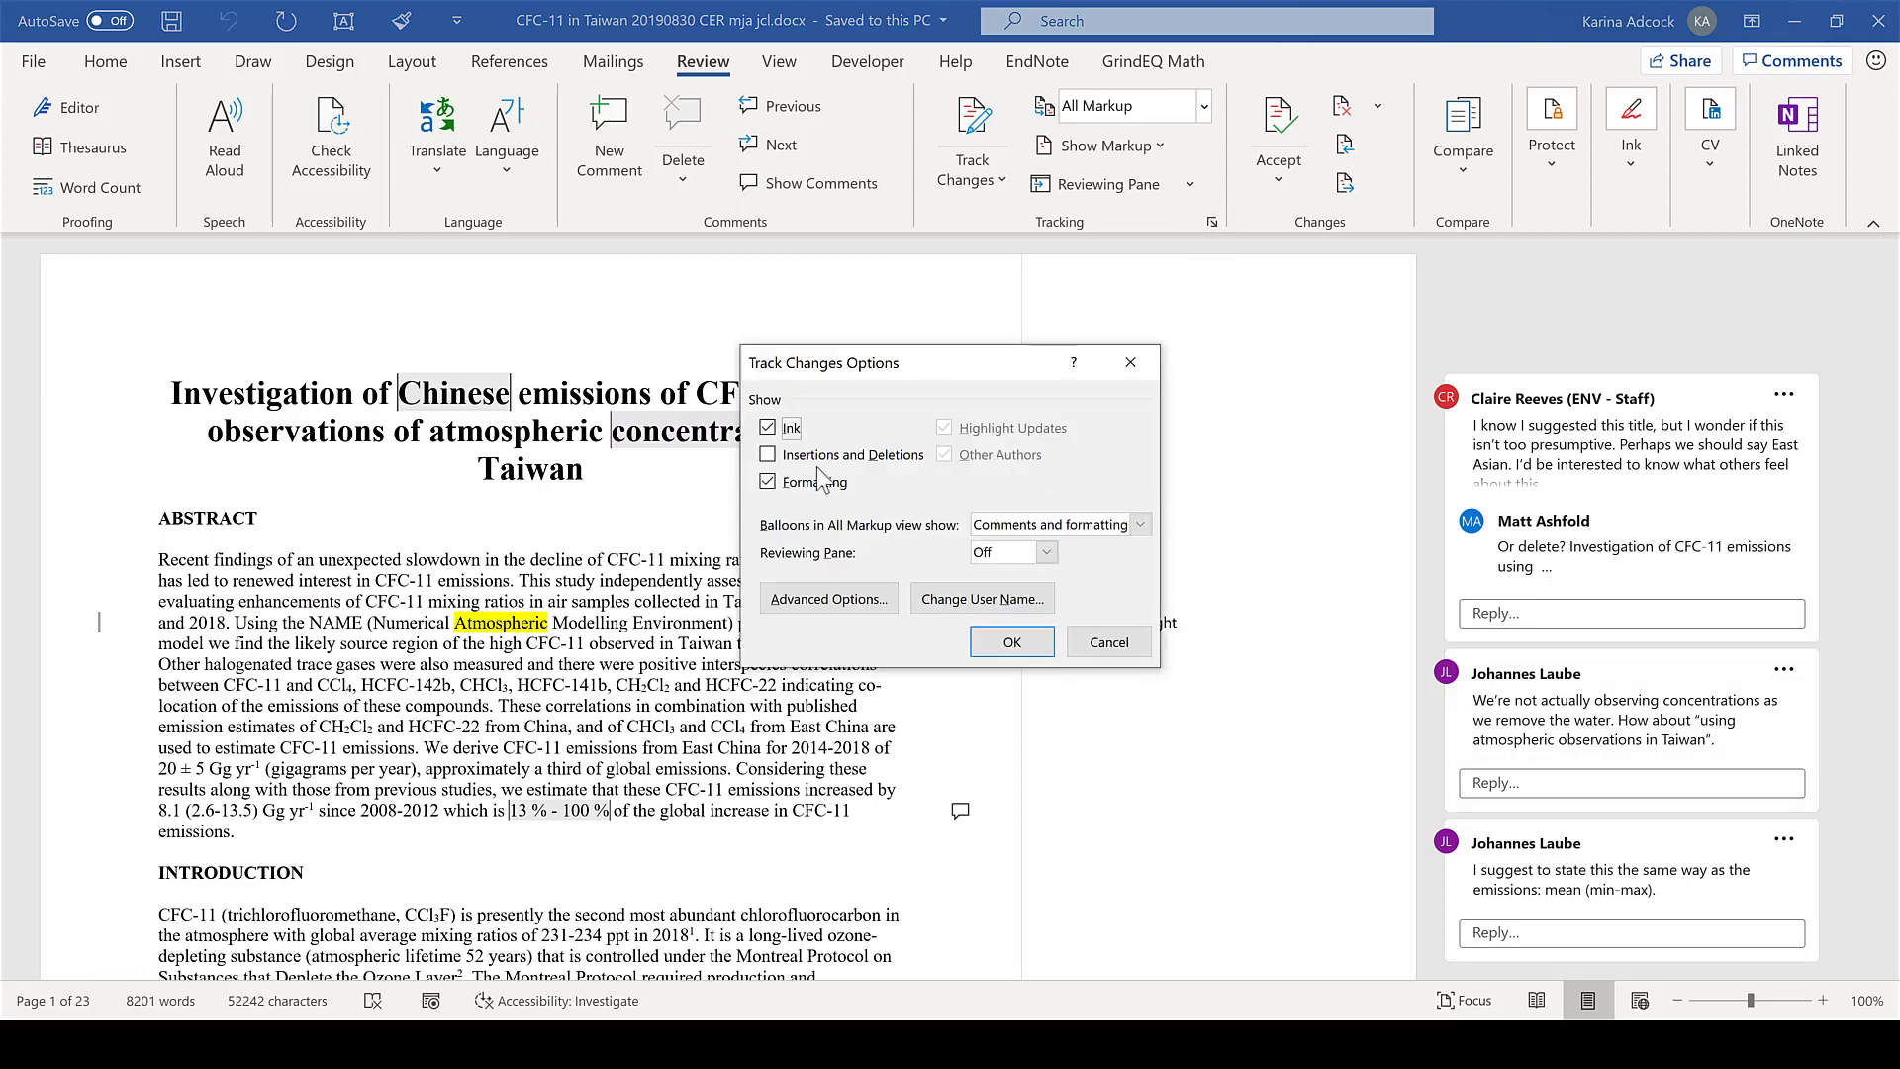
left_click(769, 456)
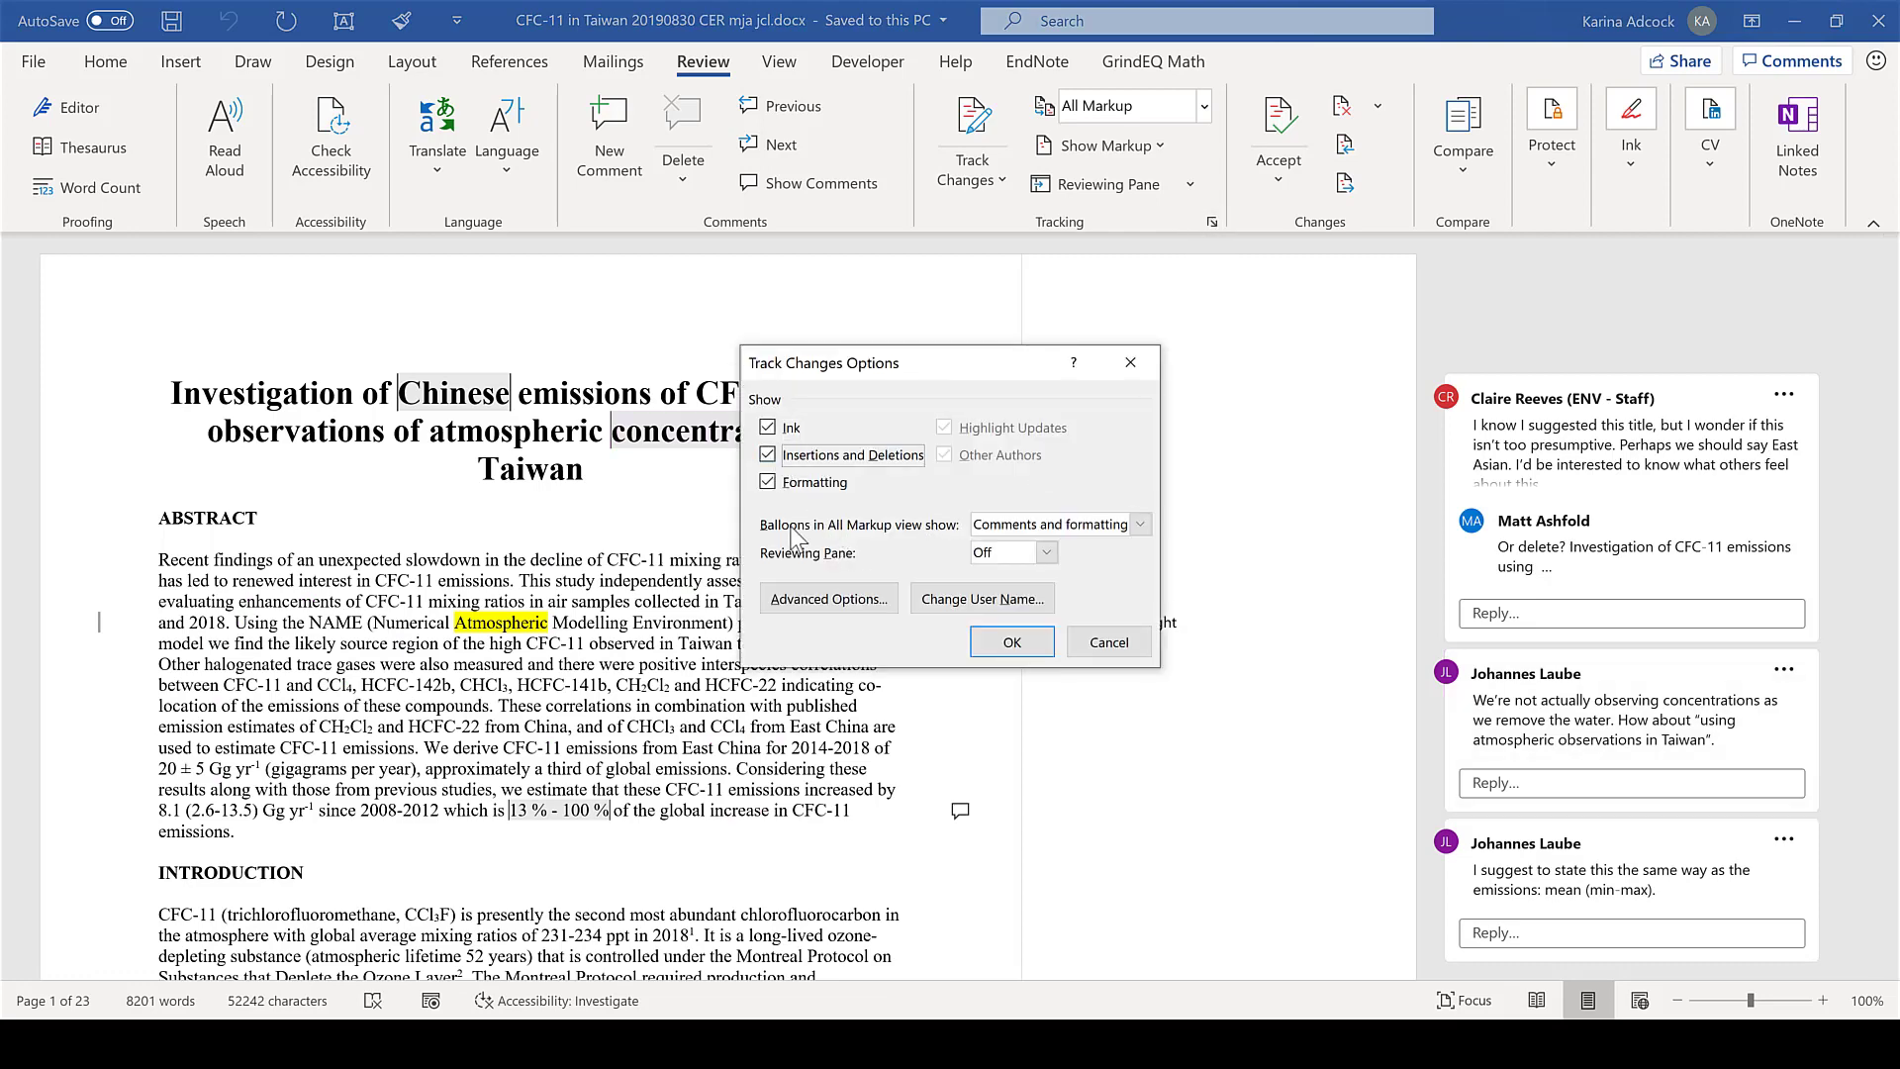
- Set All Markup balloons to Nothing, then back to Comments and formatting
left_click(1093, 526)
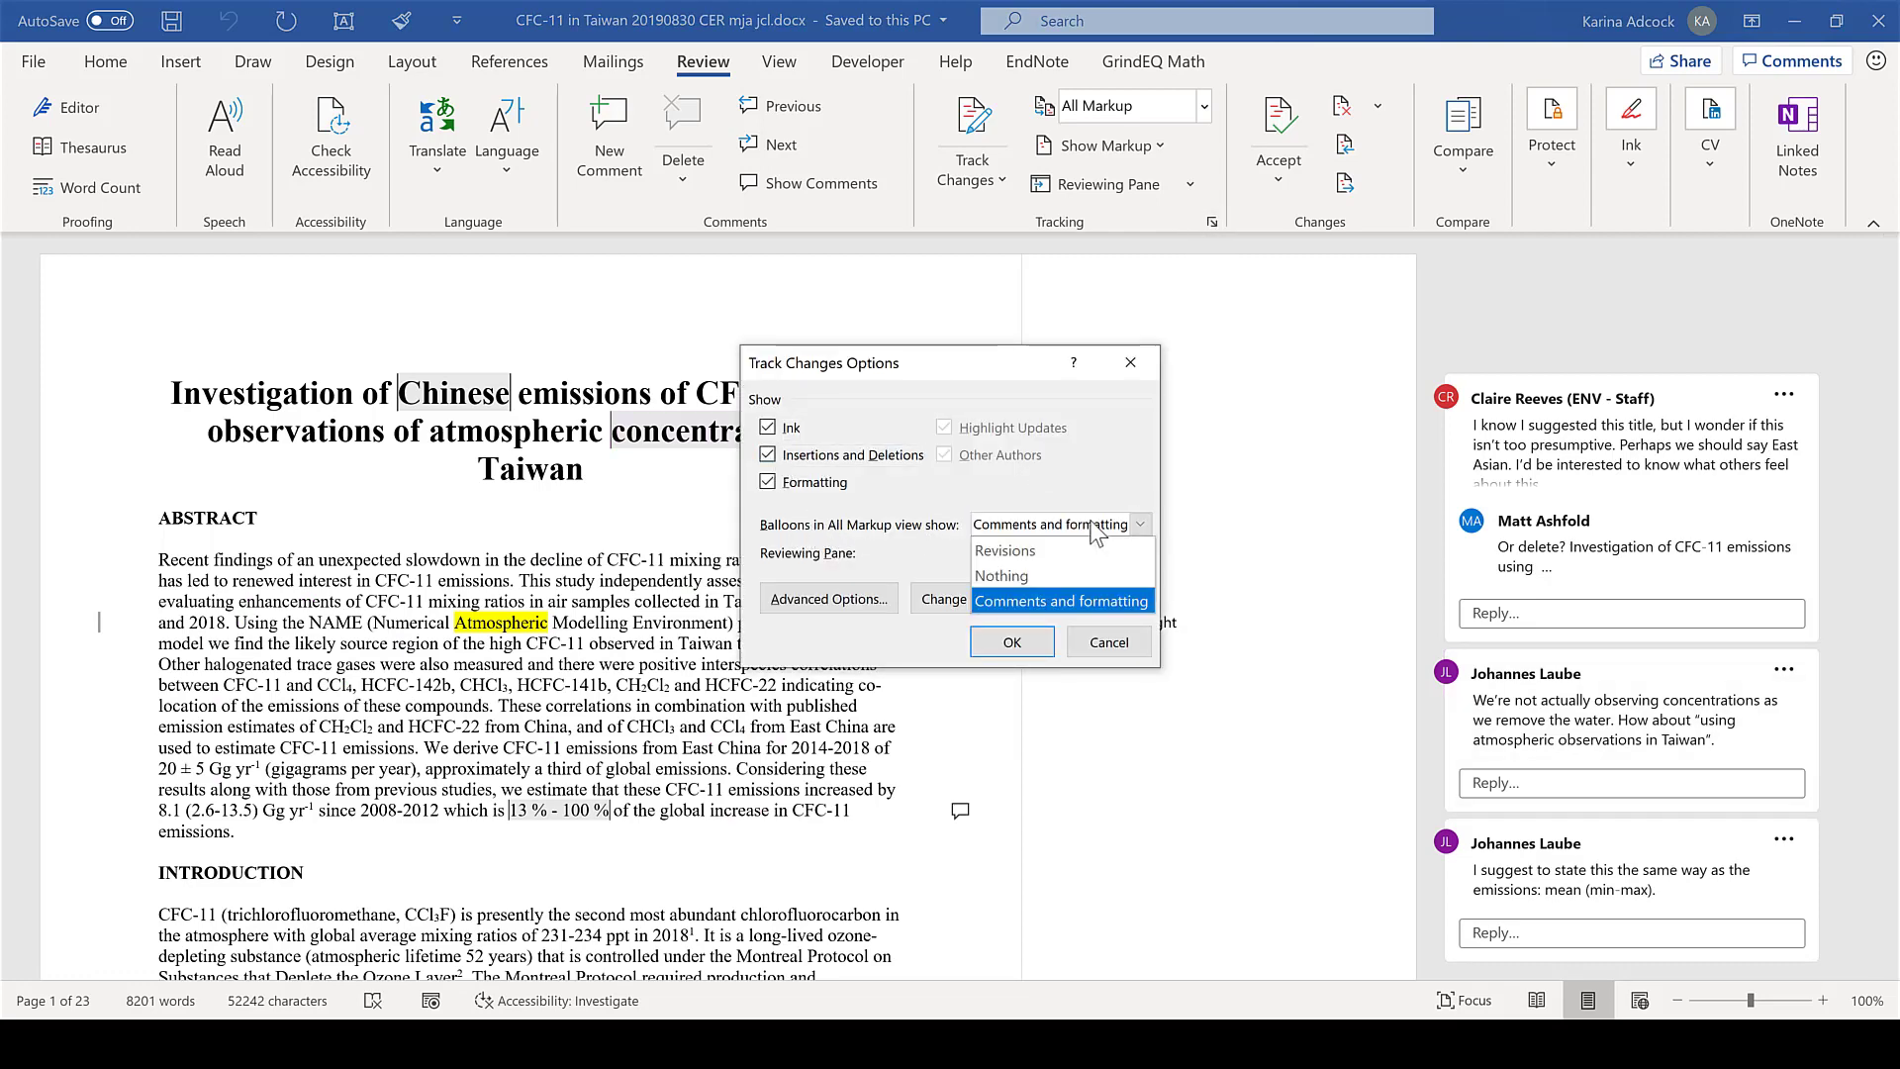
left_click(1066, 575)
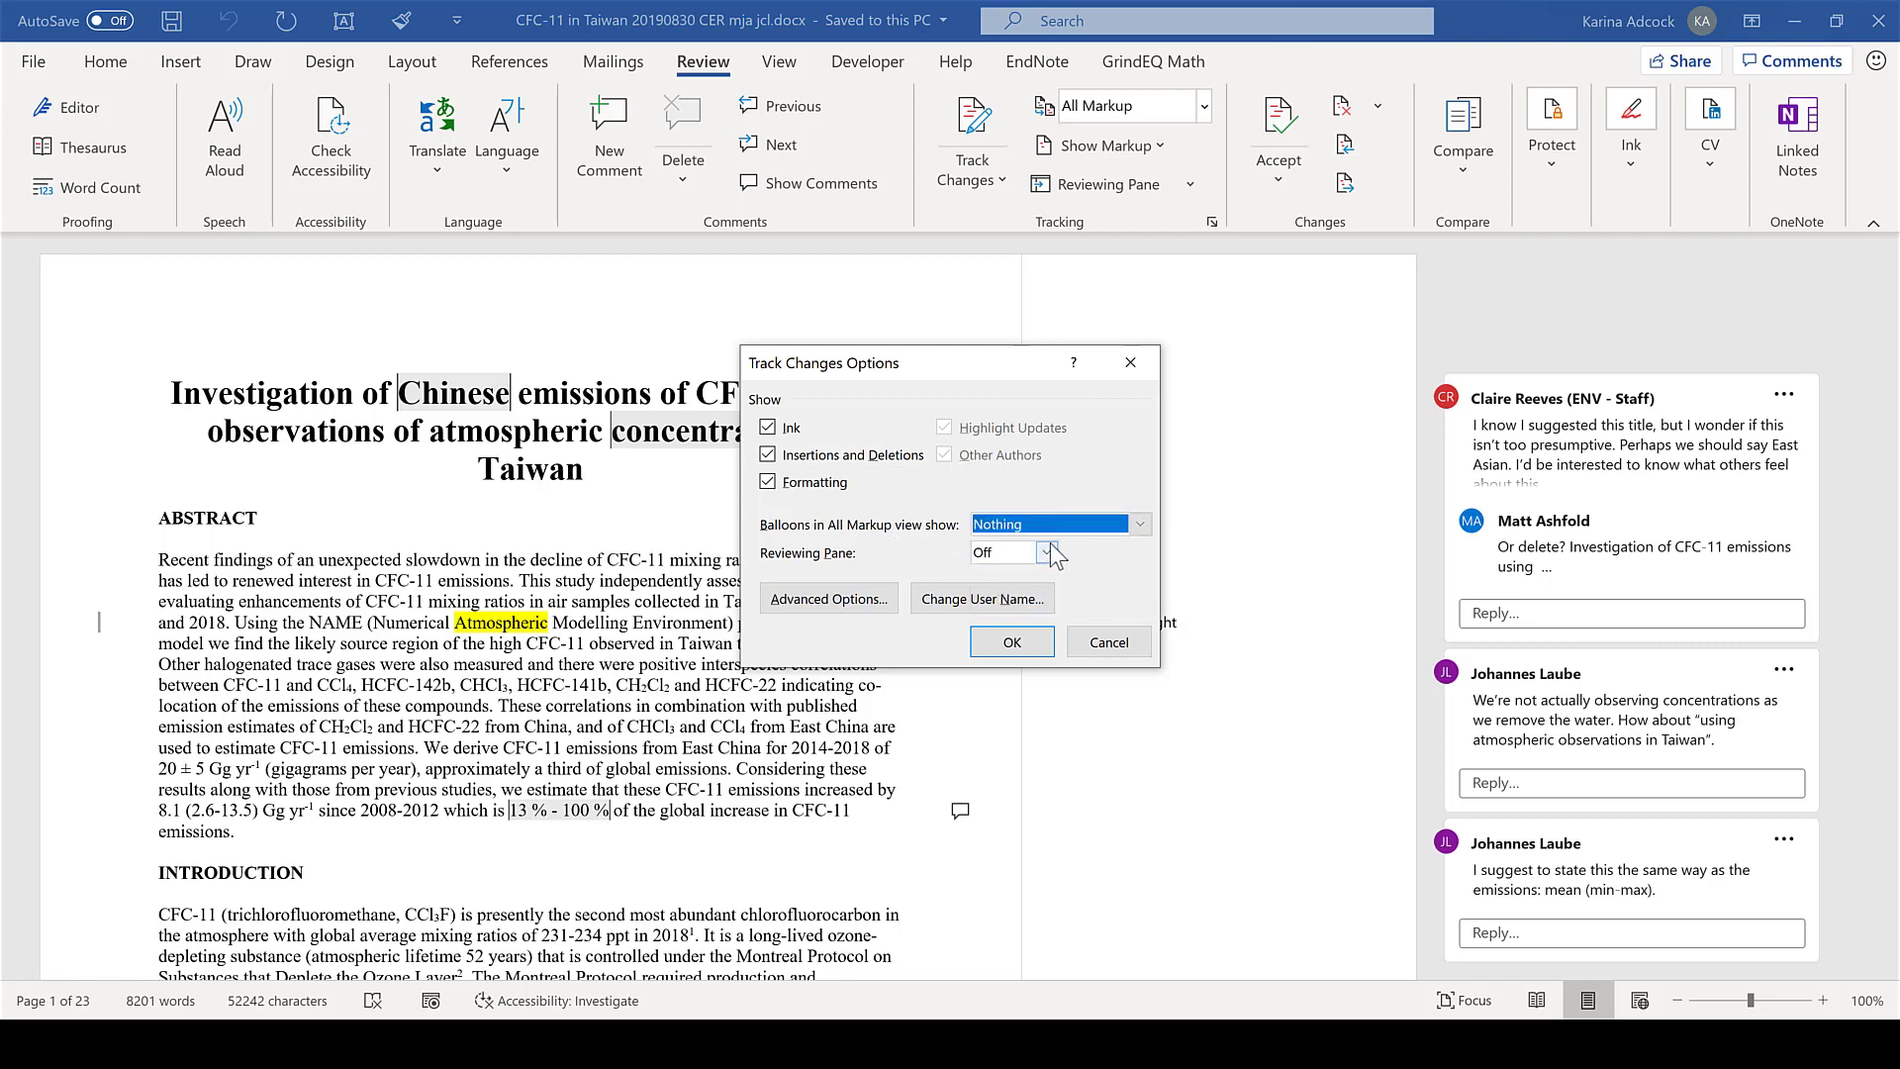
left_click(1013, 644)
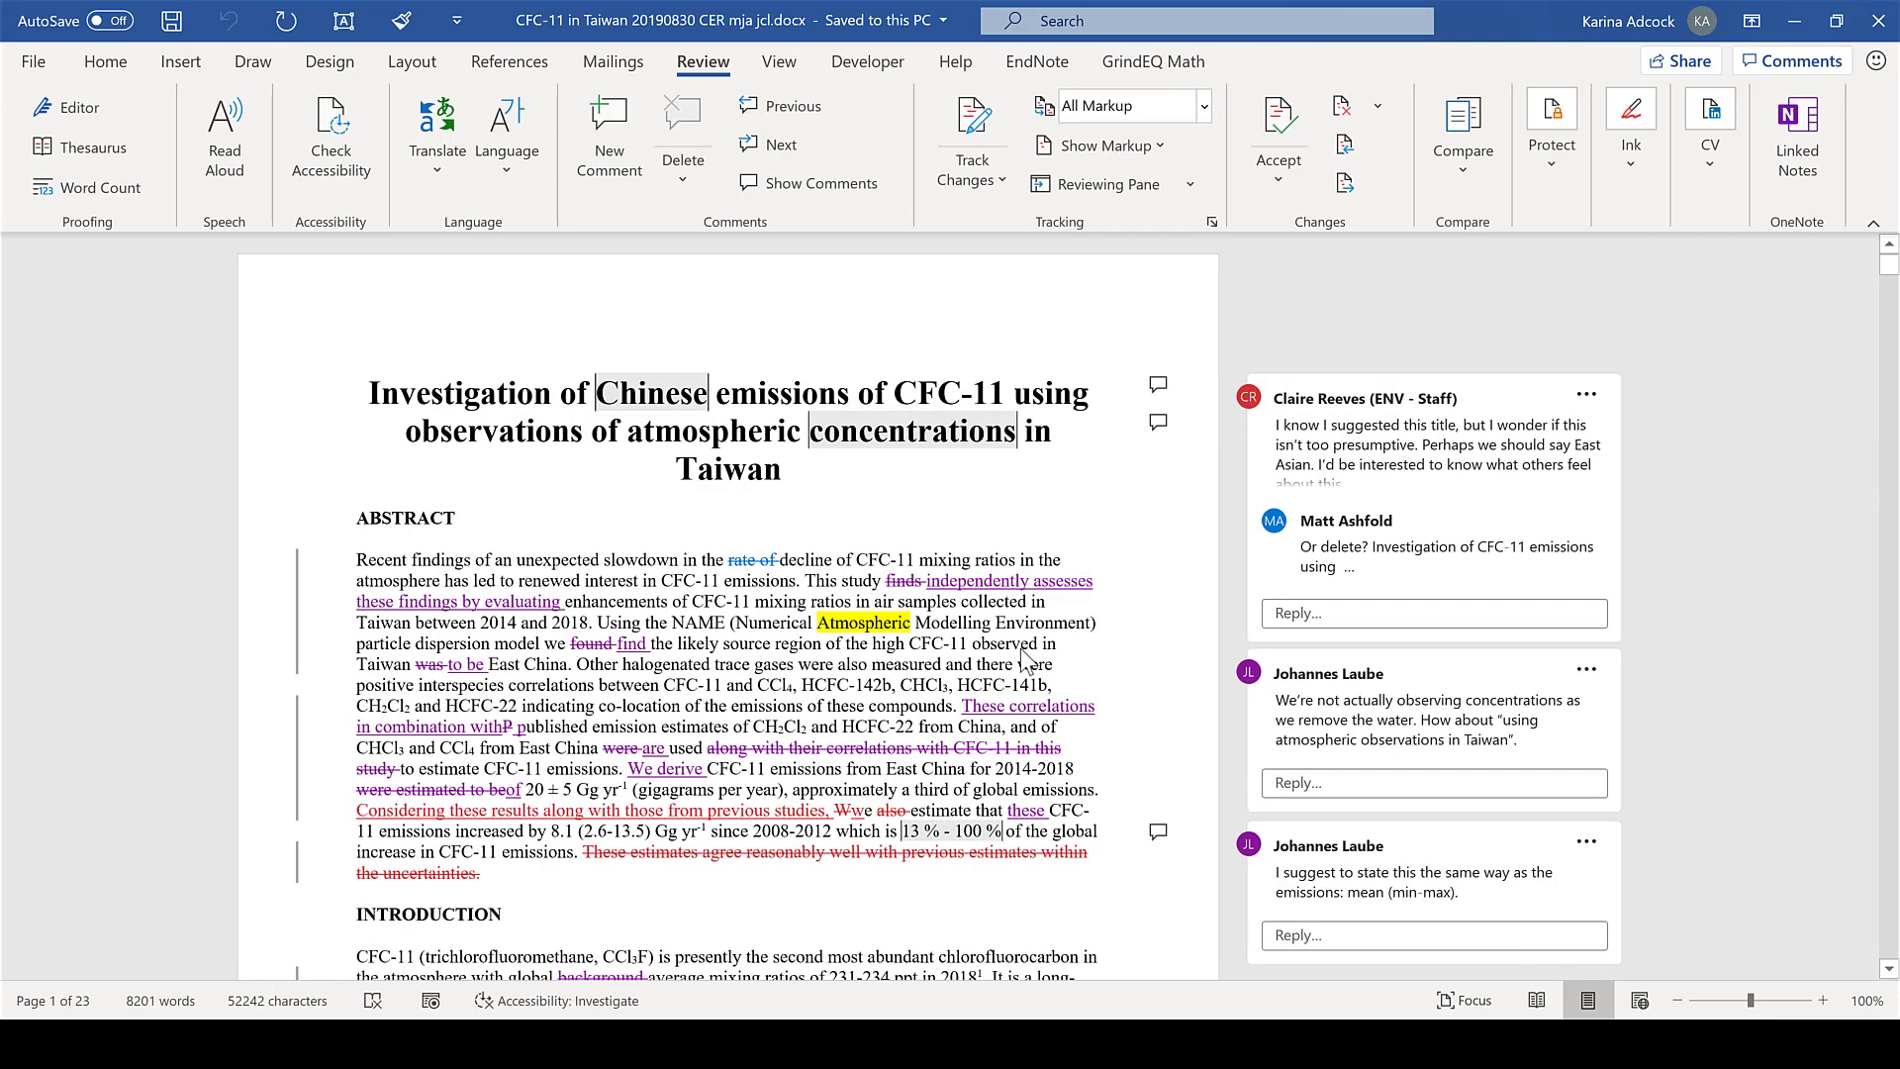
left_click(1211, 221)
left_click(1093, 525)
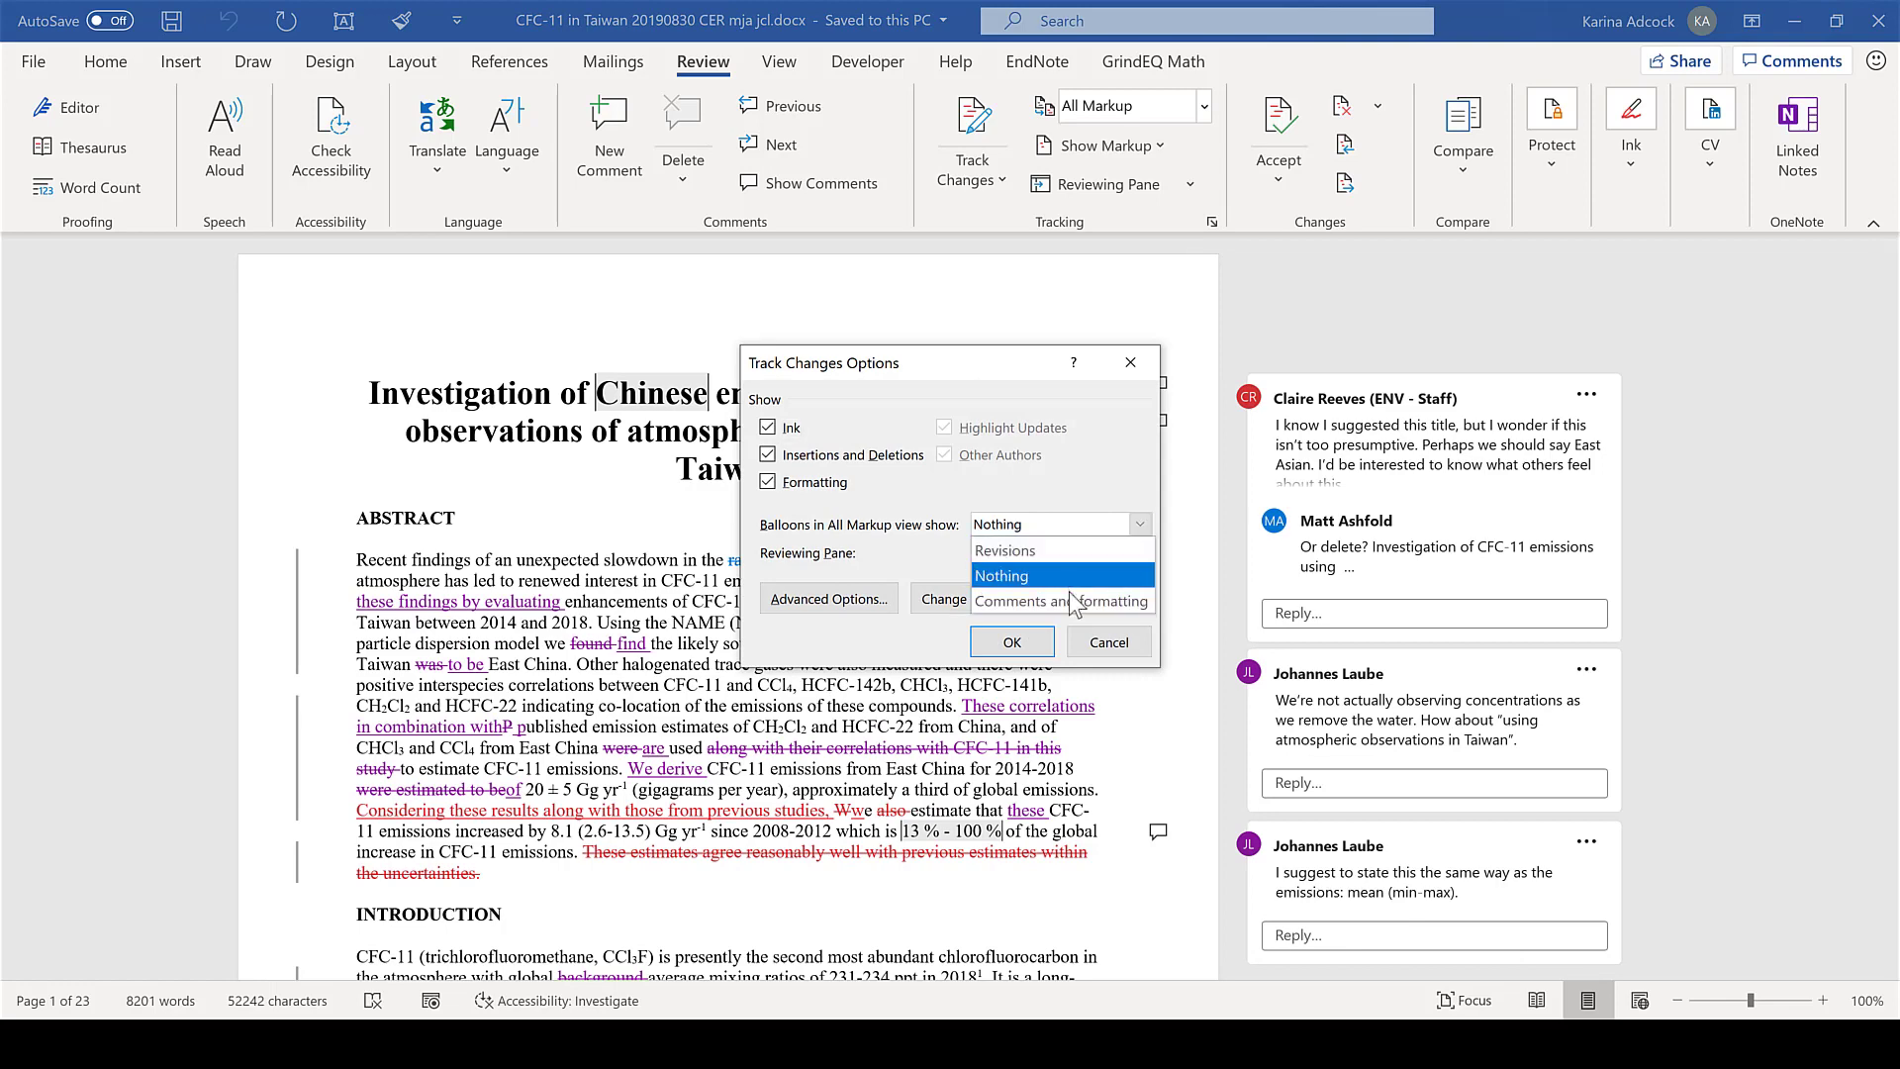
left_click(1069, 599)
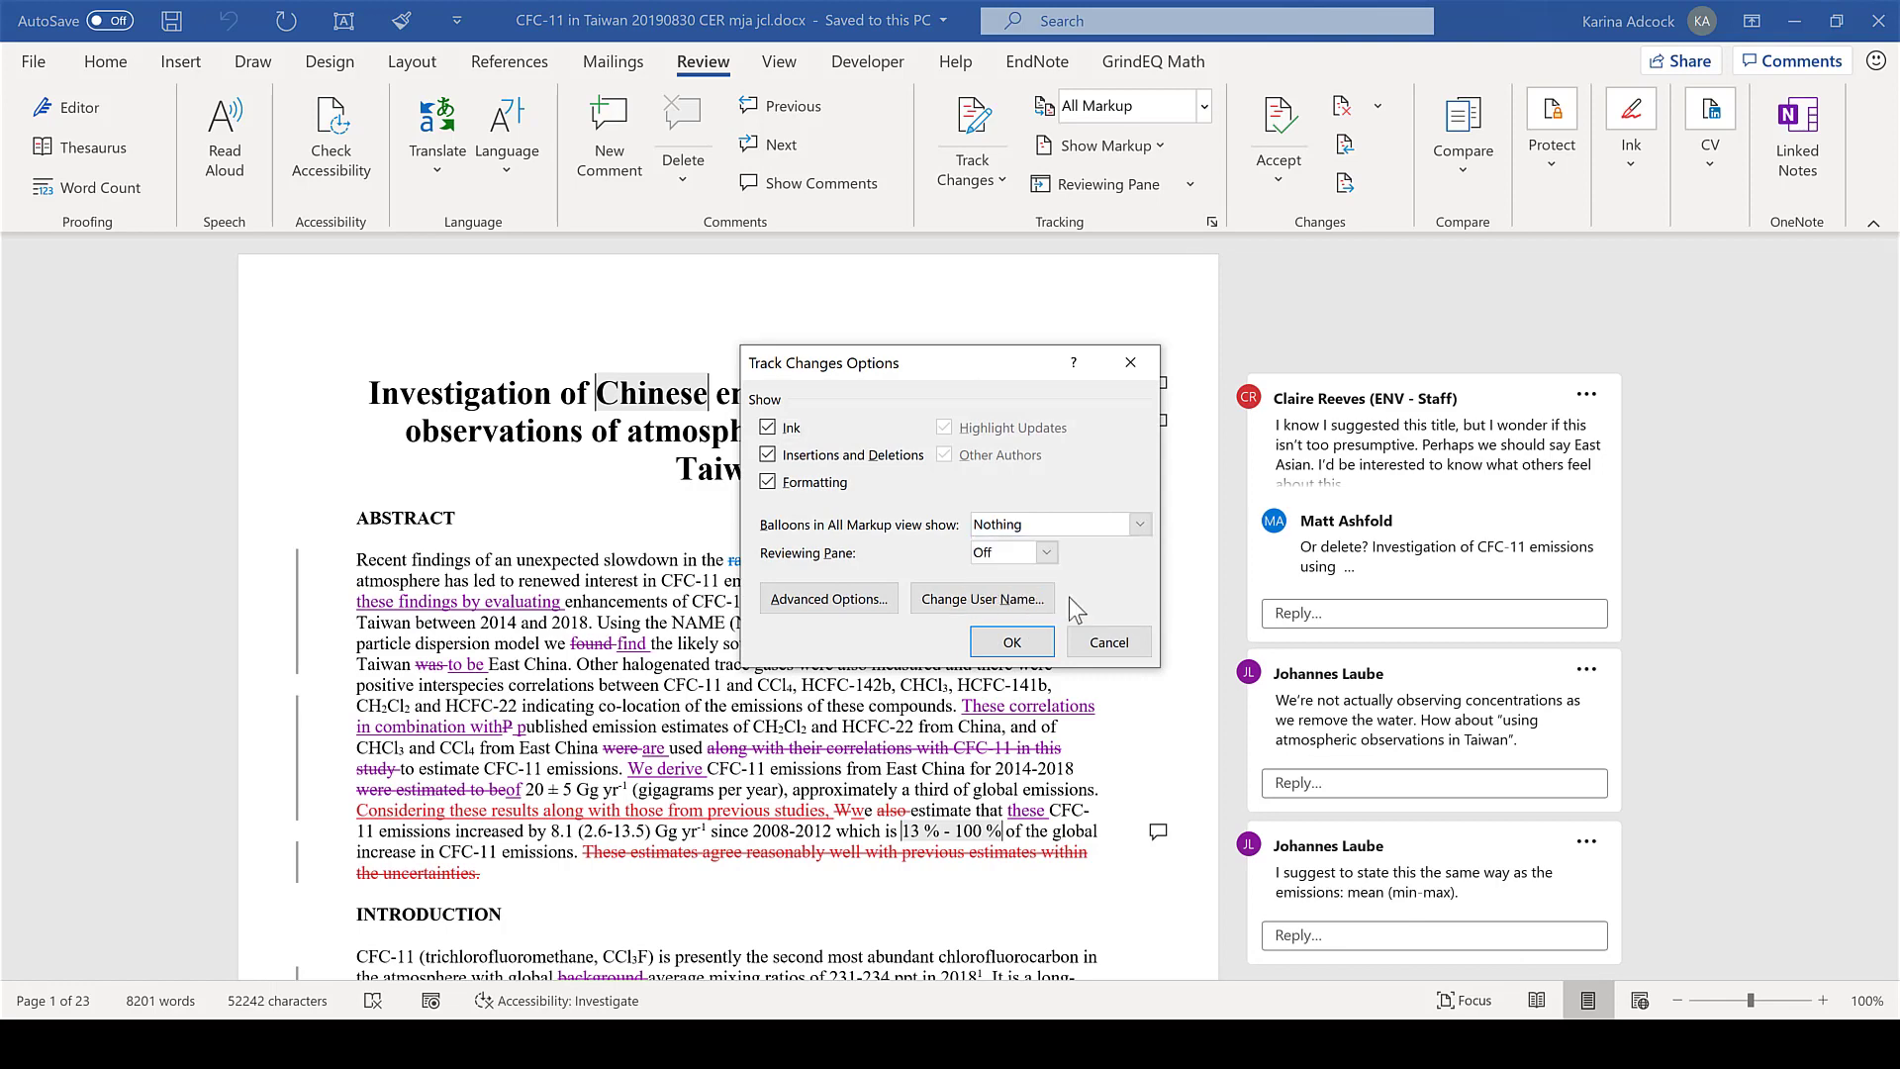
- In Advanced Track Changes Options, keep insertions underlined and deletions struck through
left_click(857, 606)
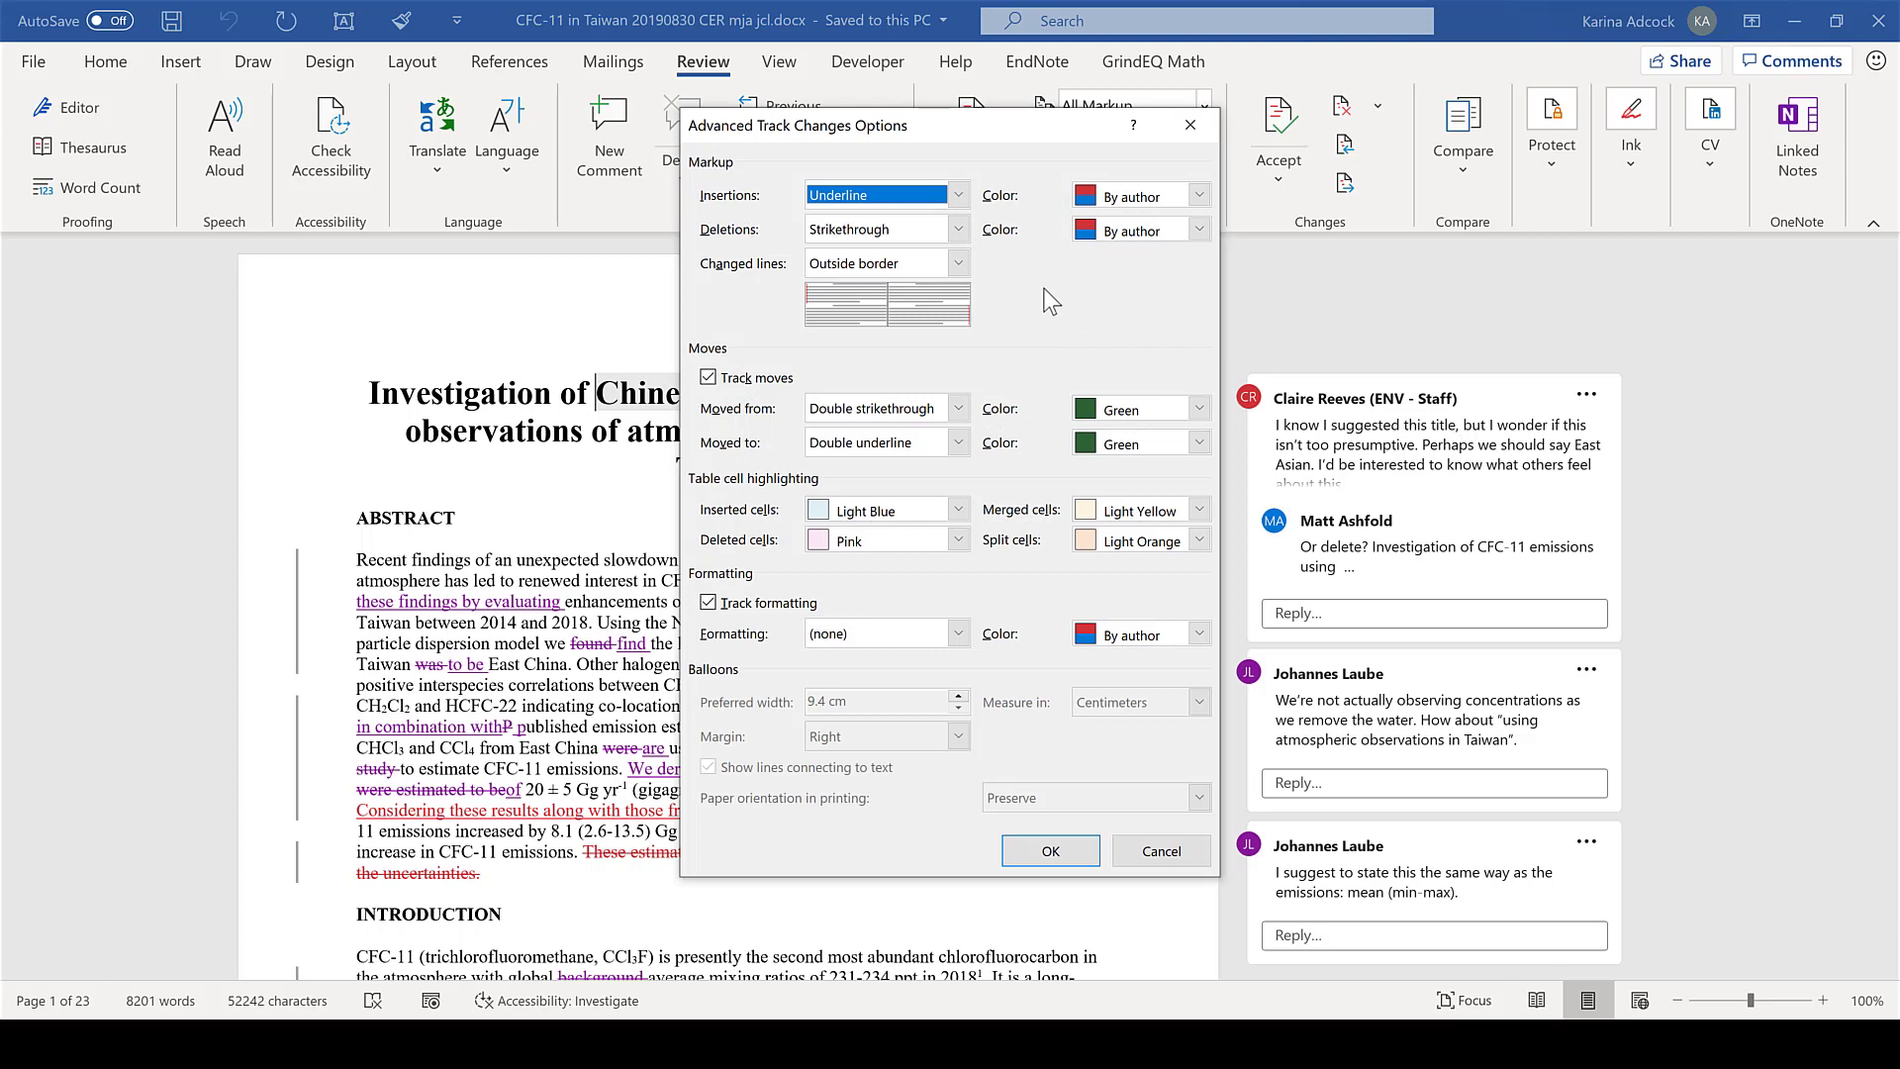
left_click(958, 195)
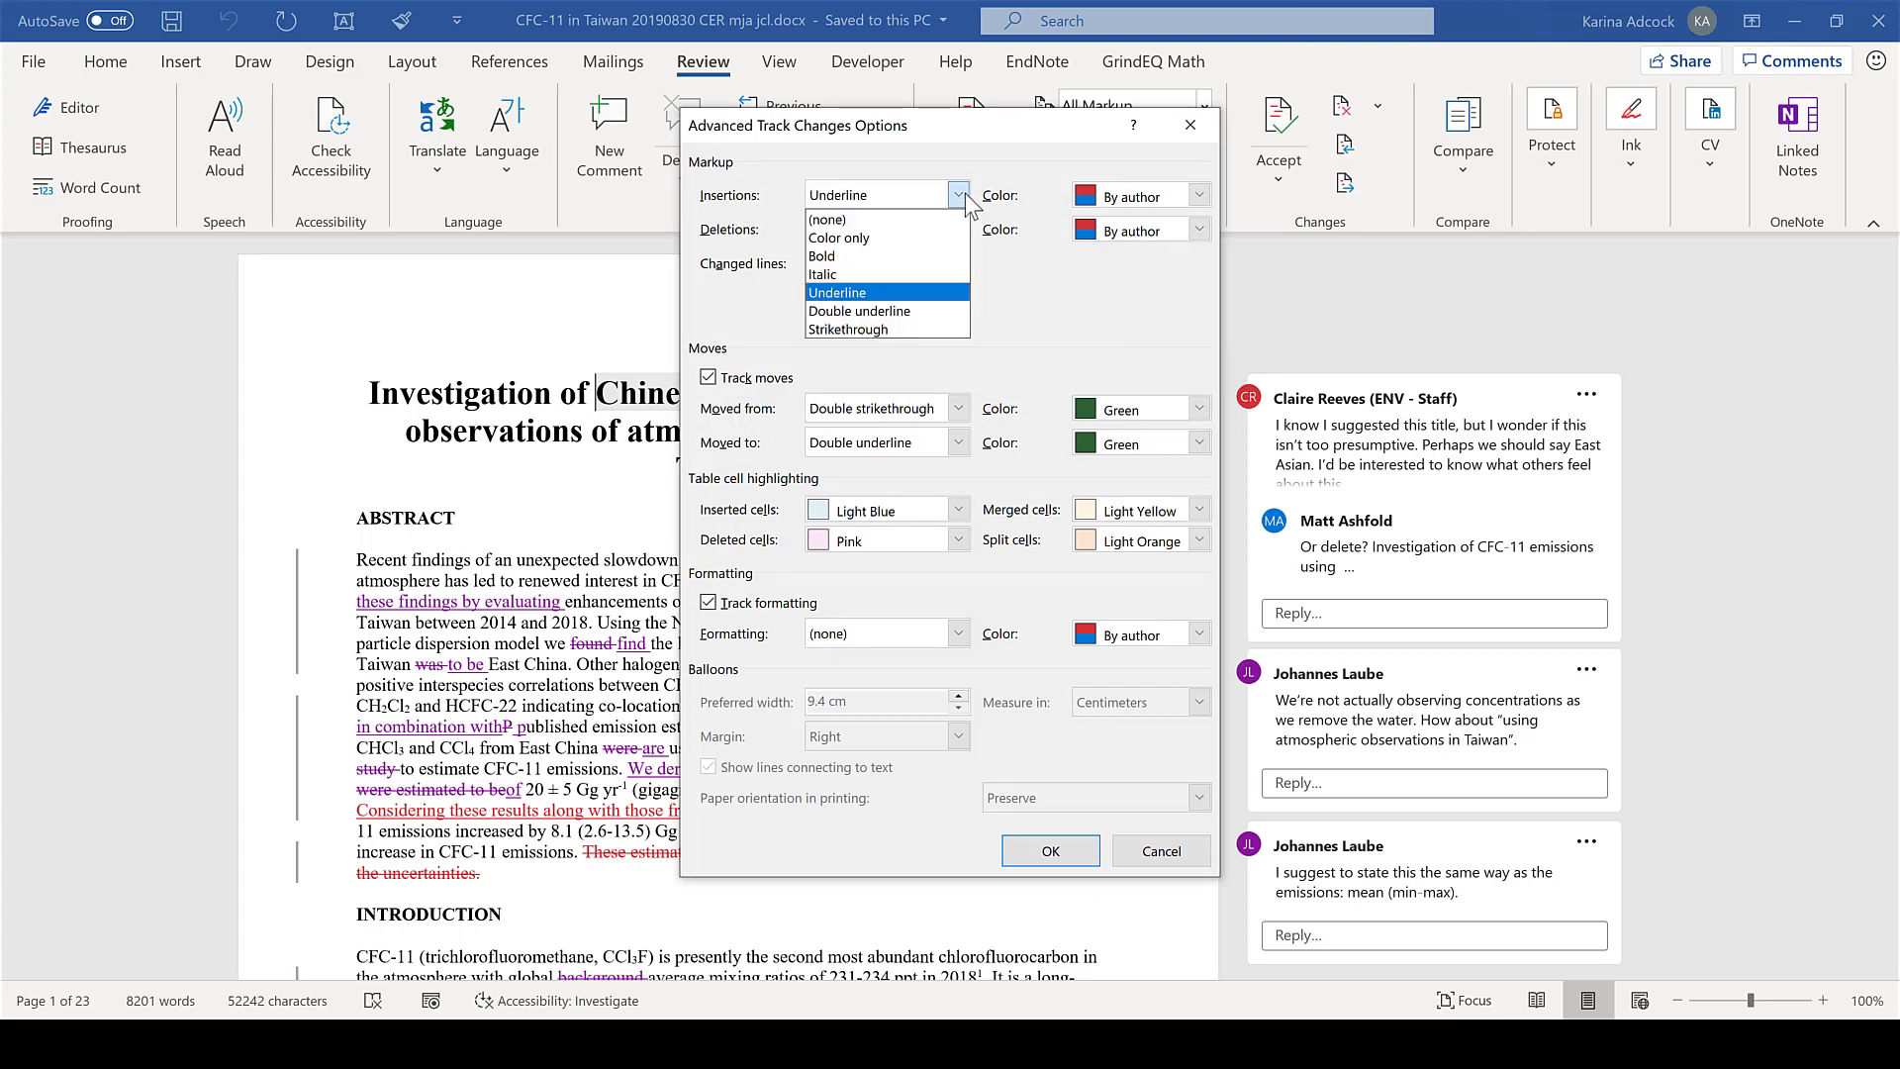
left_click(961, 195)
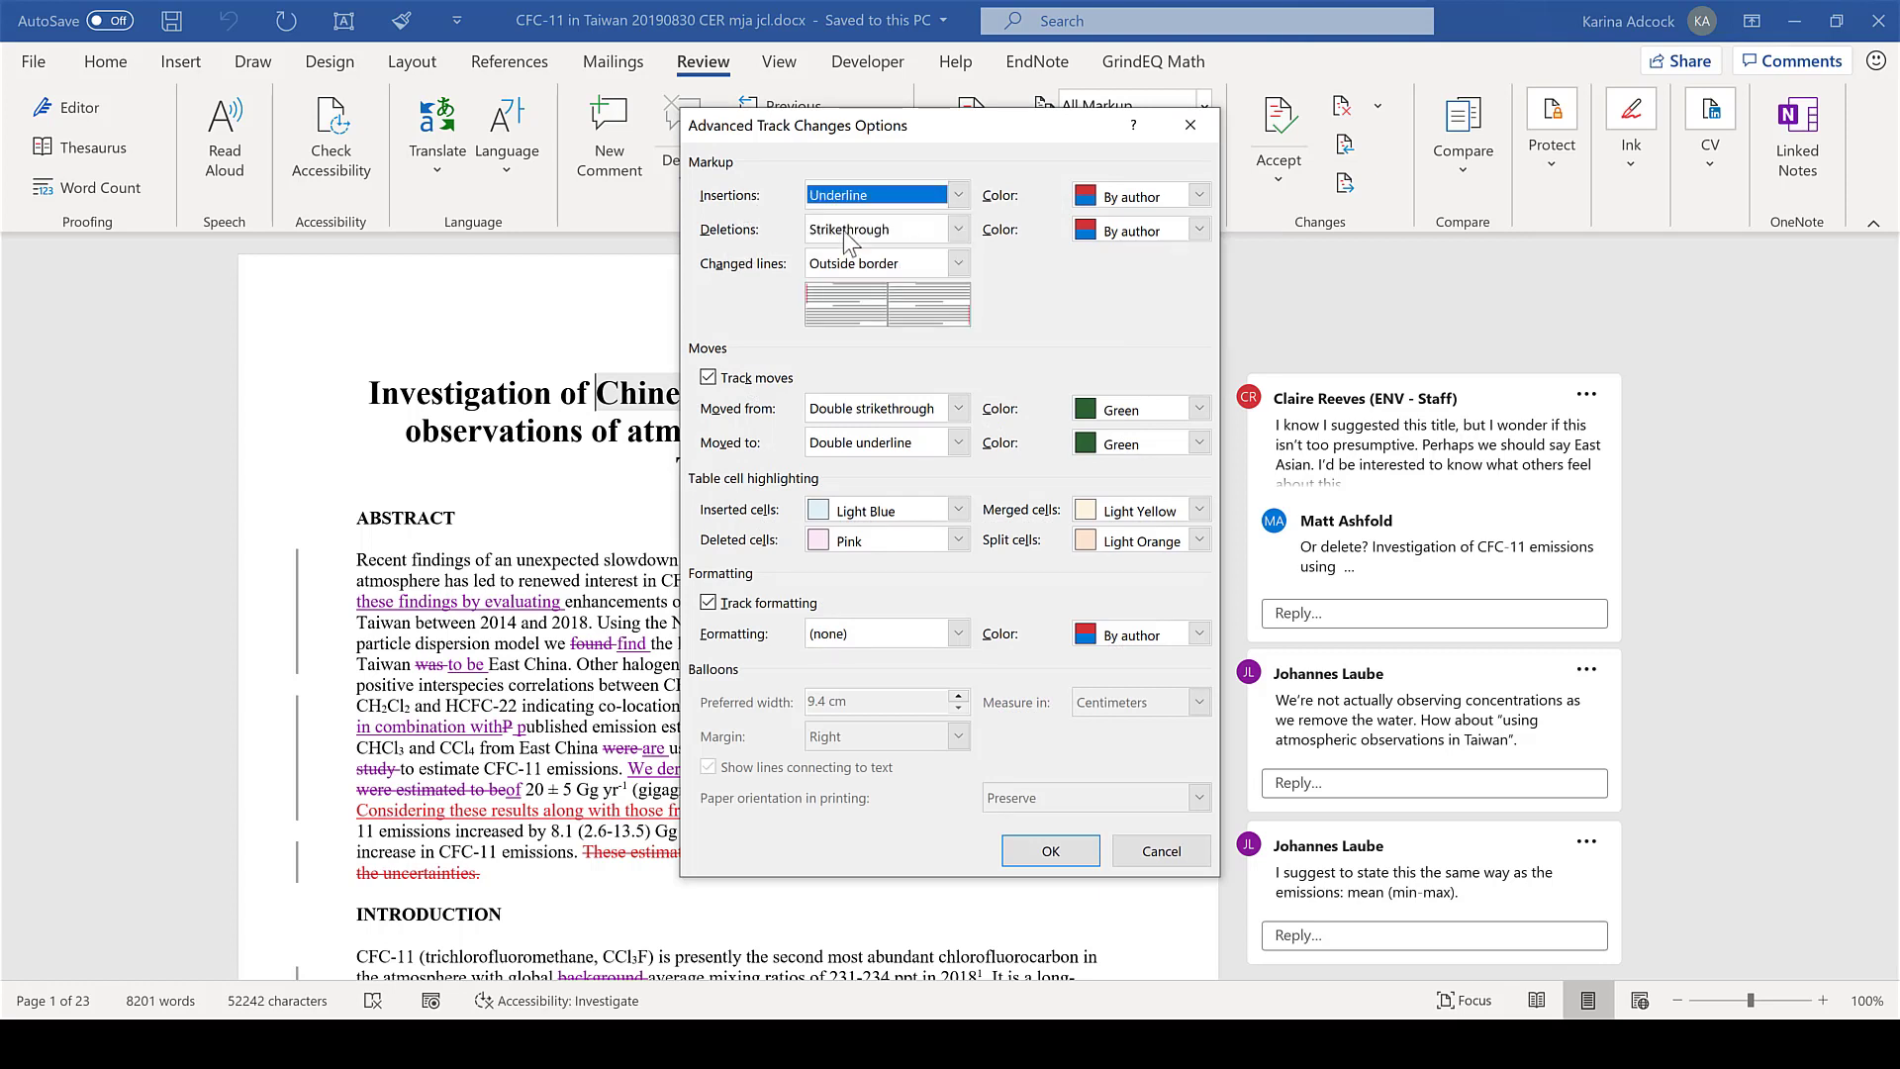
left_click(958, 230)
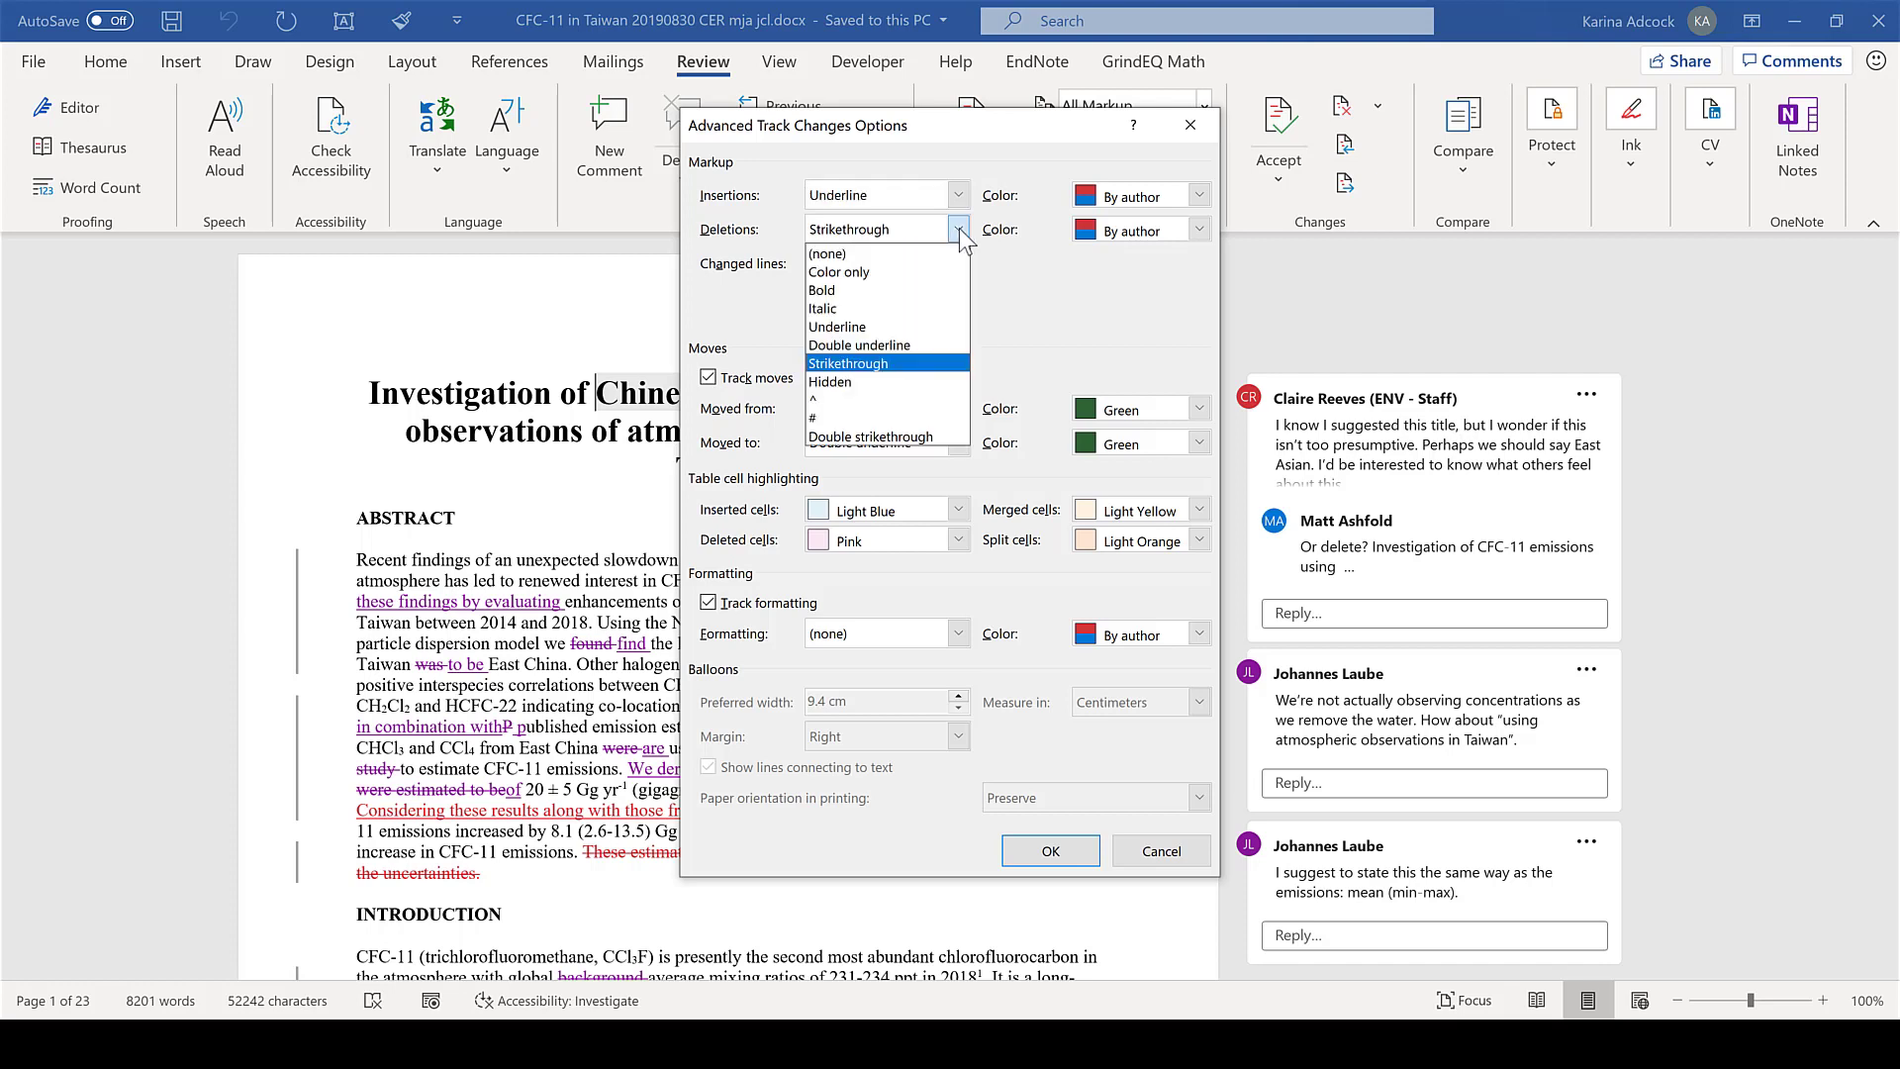
left_click(959, 229)
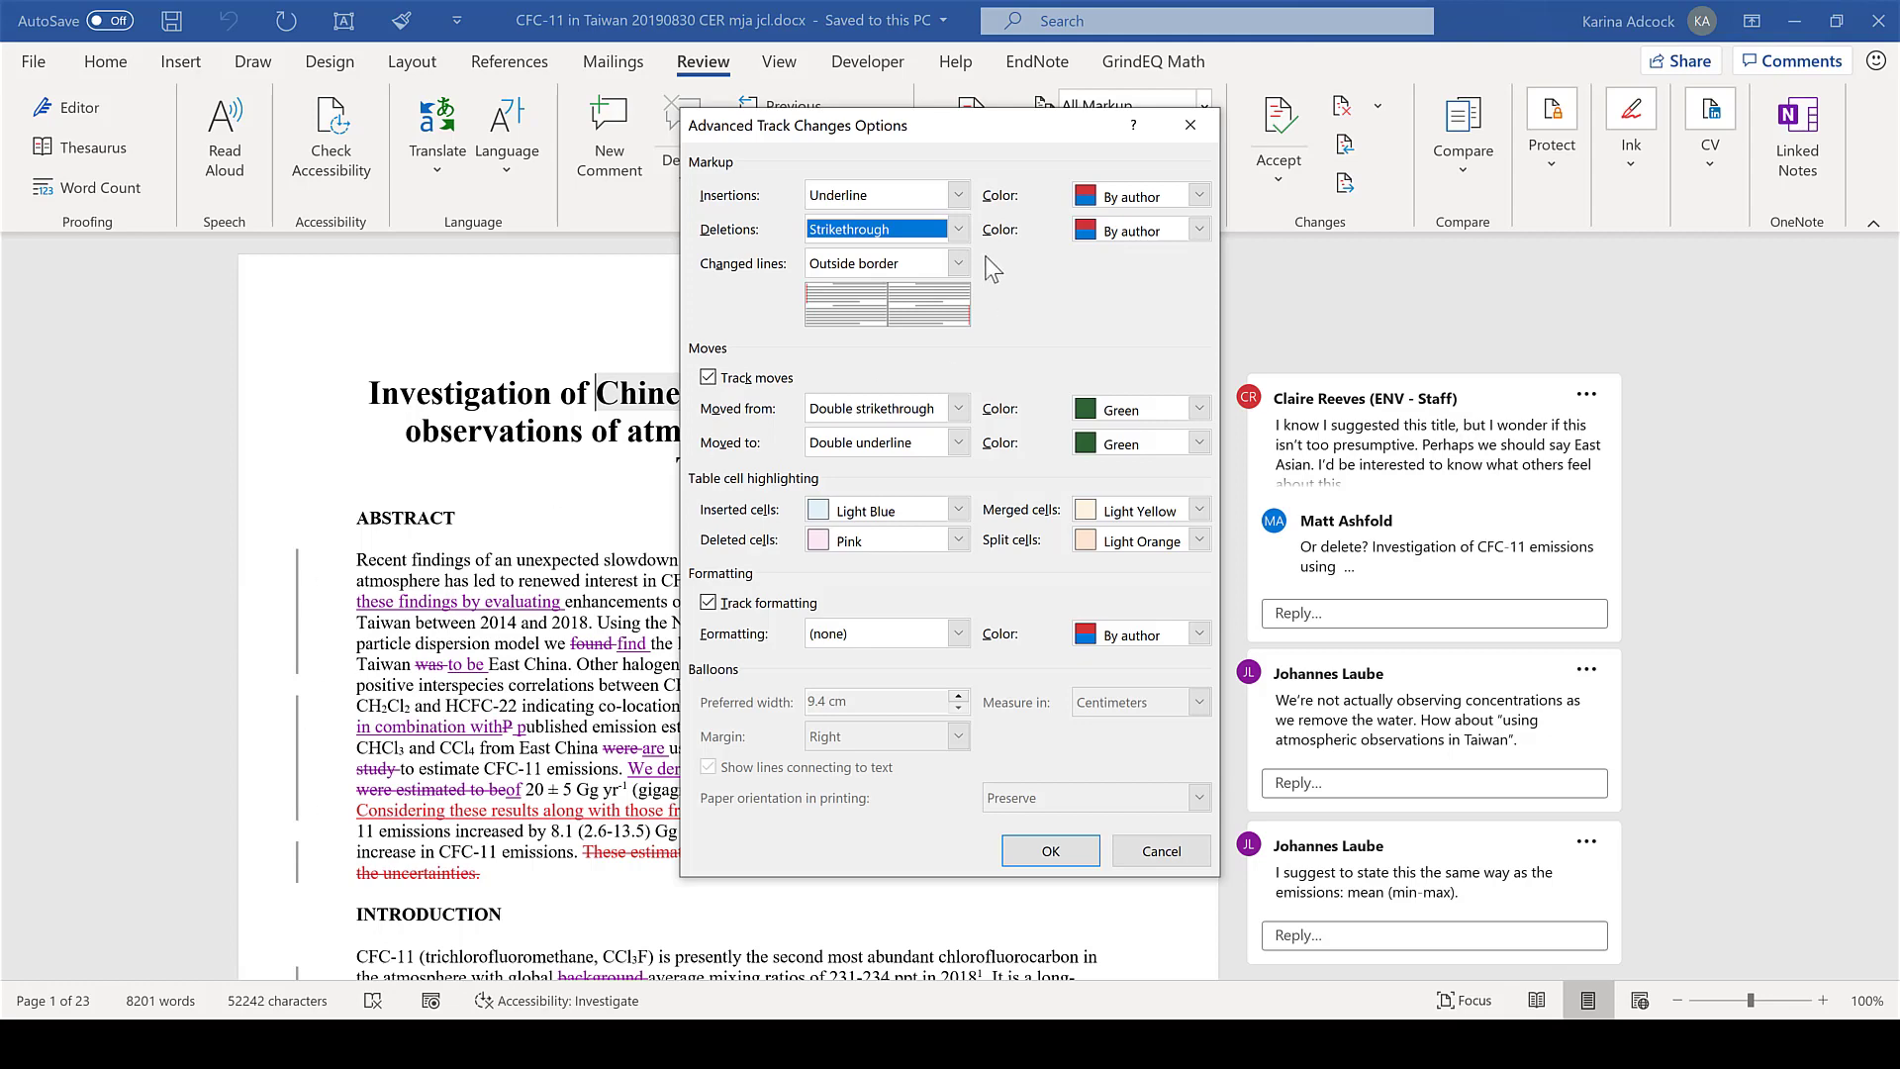
- Set changed-line bars to Right border, then back to Outside border, and close the options
left_click(958, 263)
left_click(955, 316)
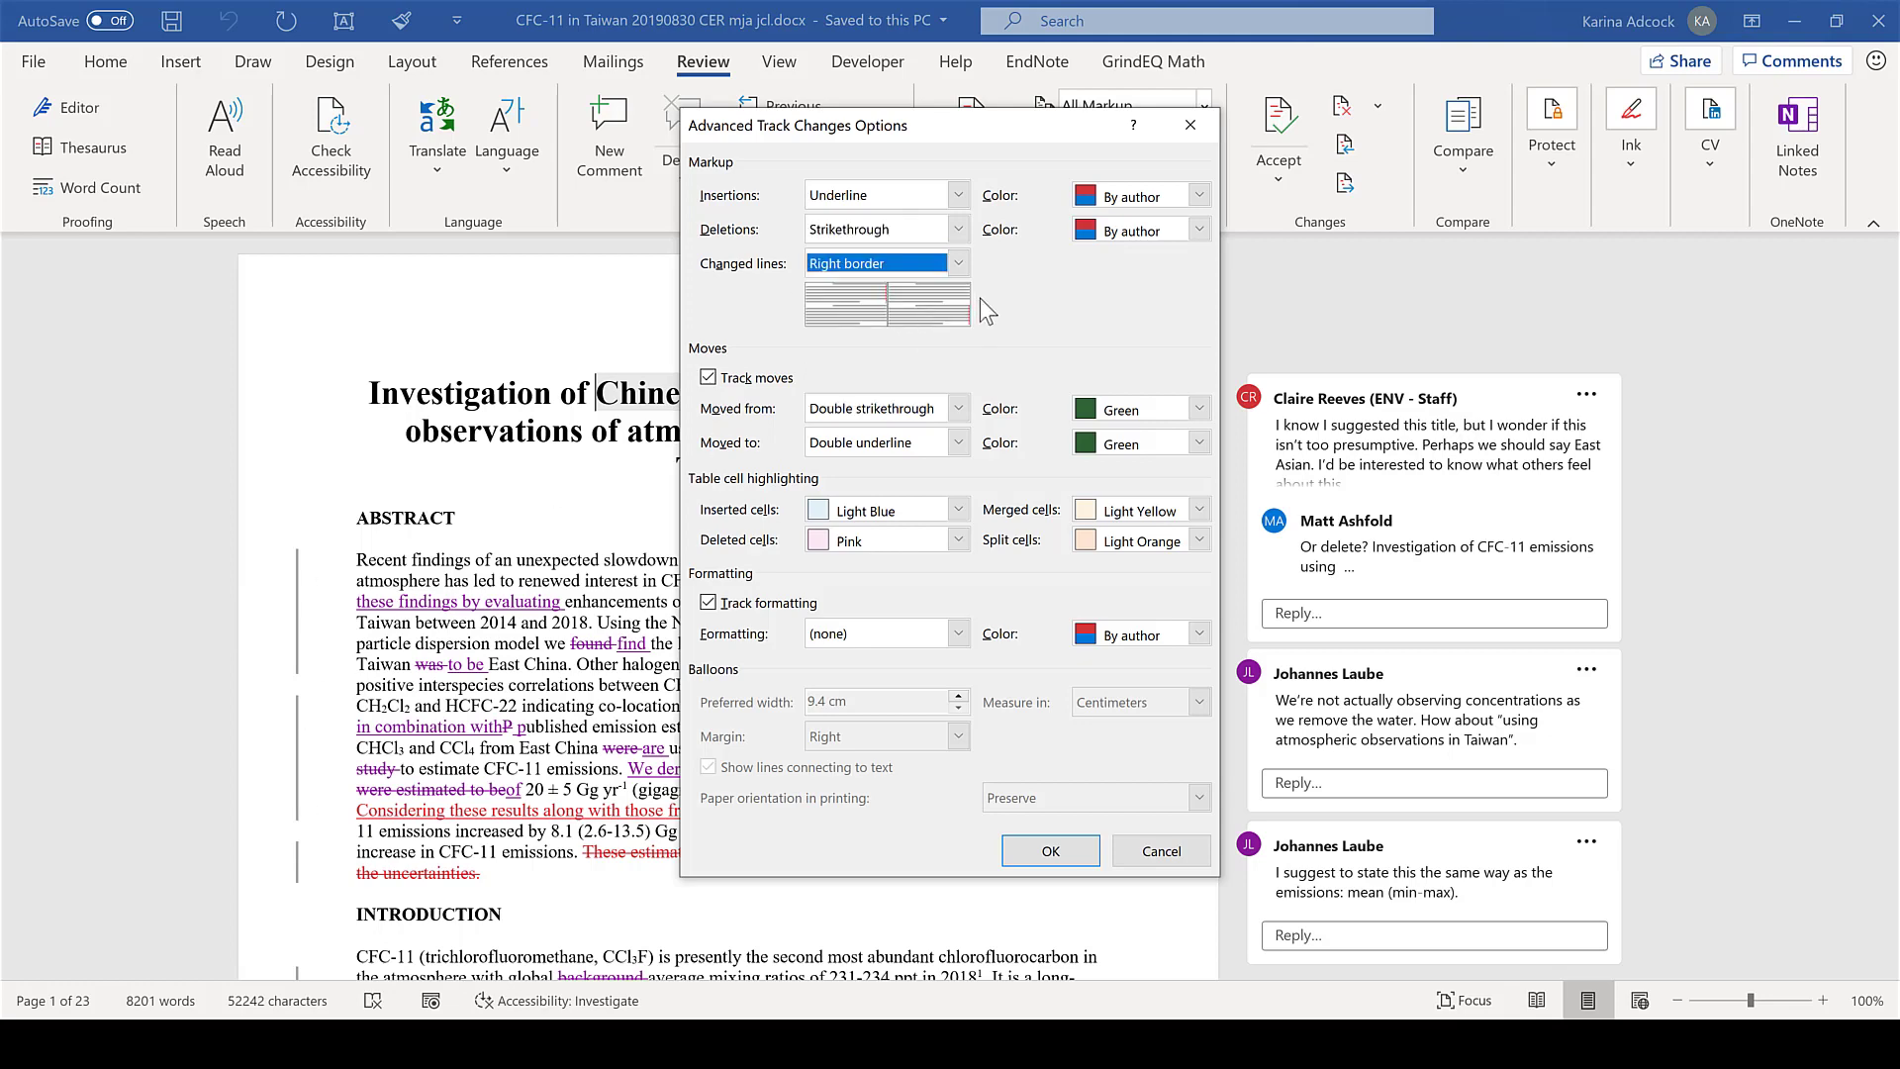
left_click(1050, 850)
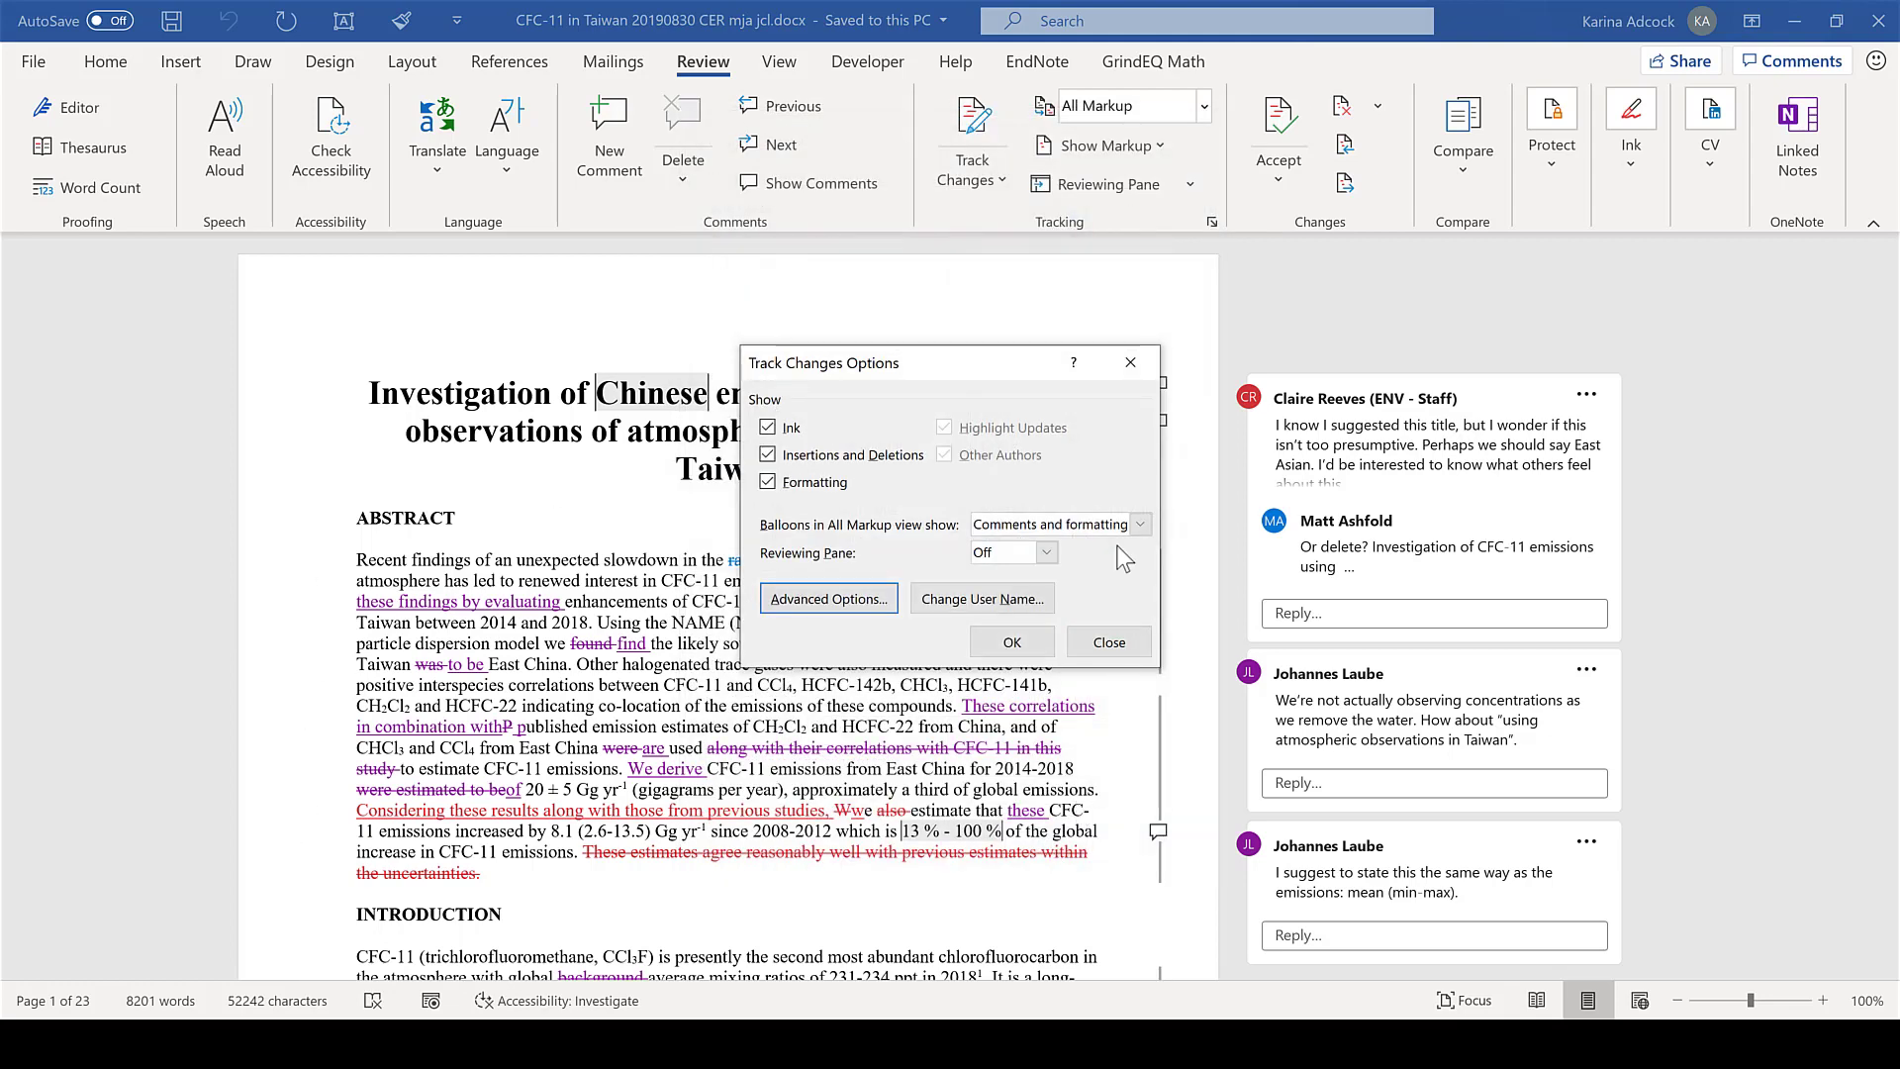
left_click_drag(995, 358, 856, 398)
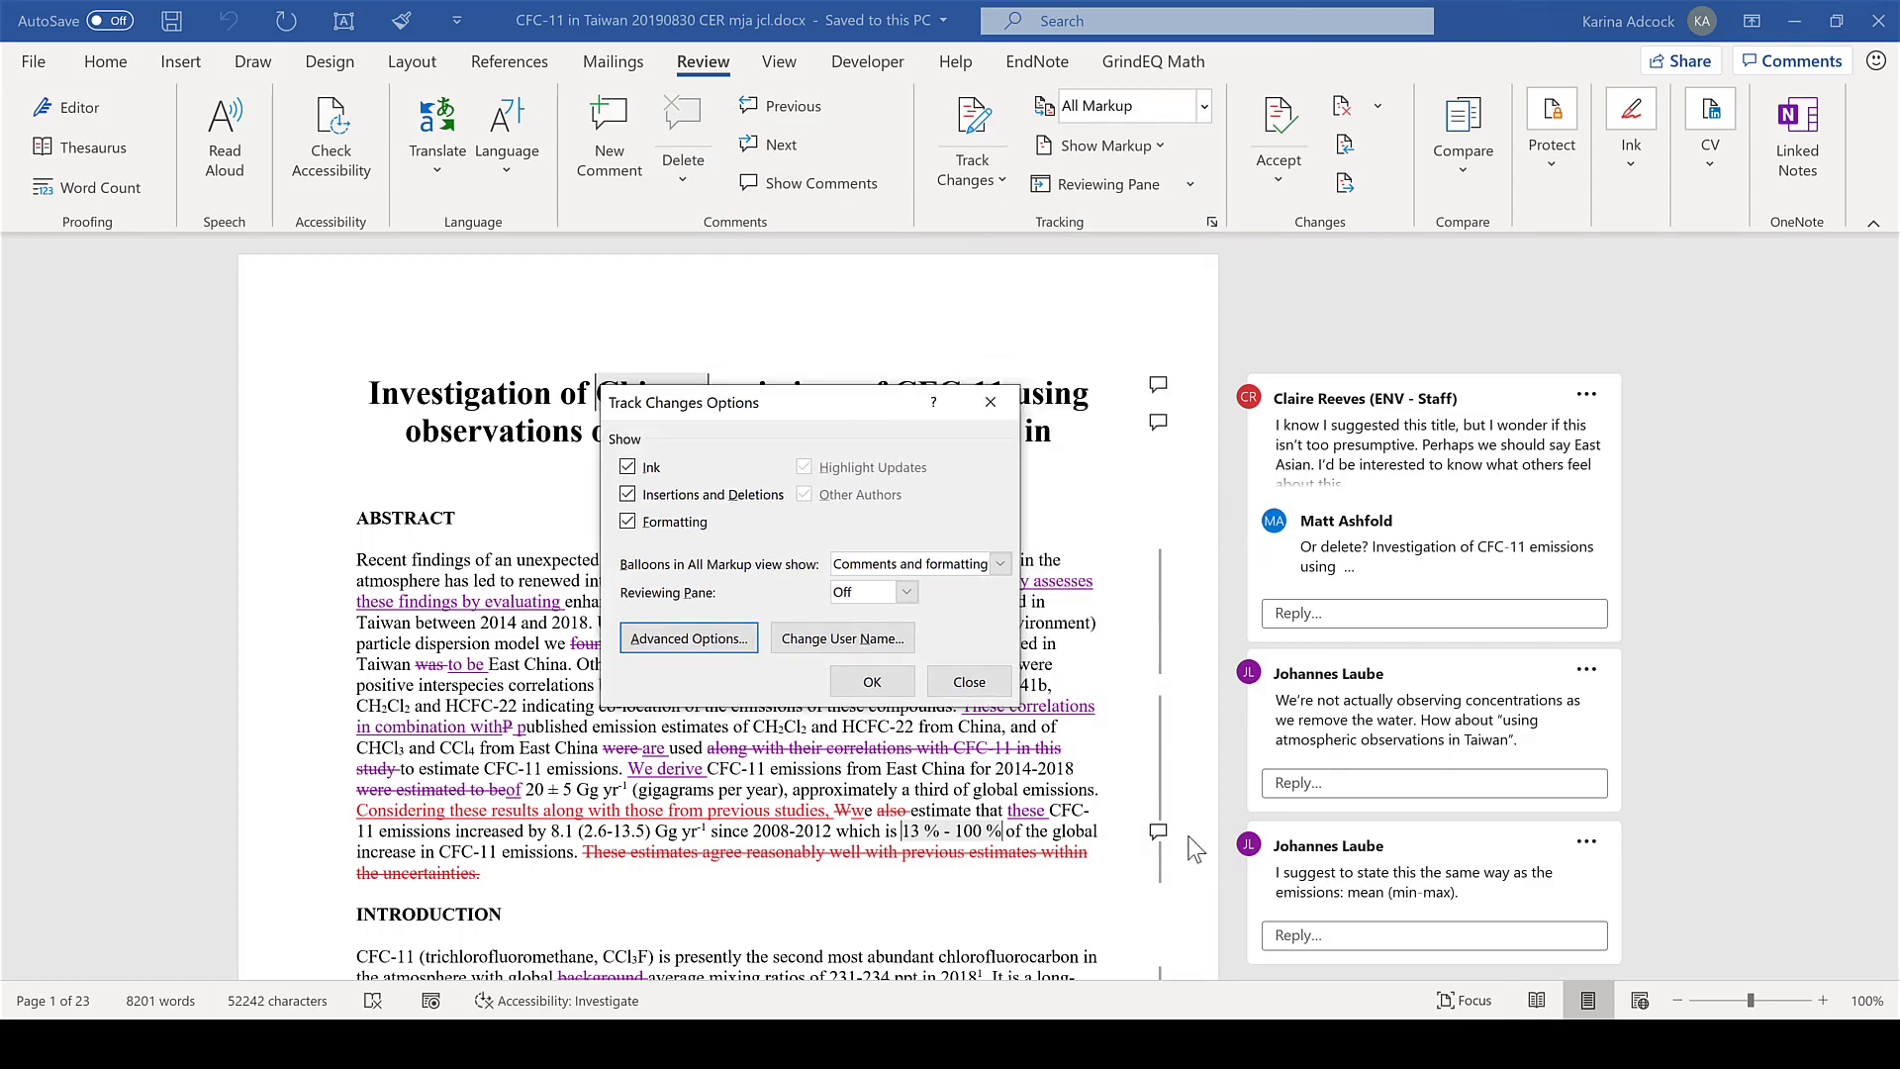
left_click(689, 638)
left_click(958, 263)
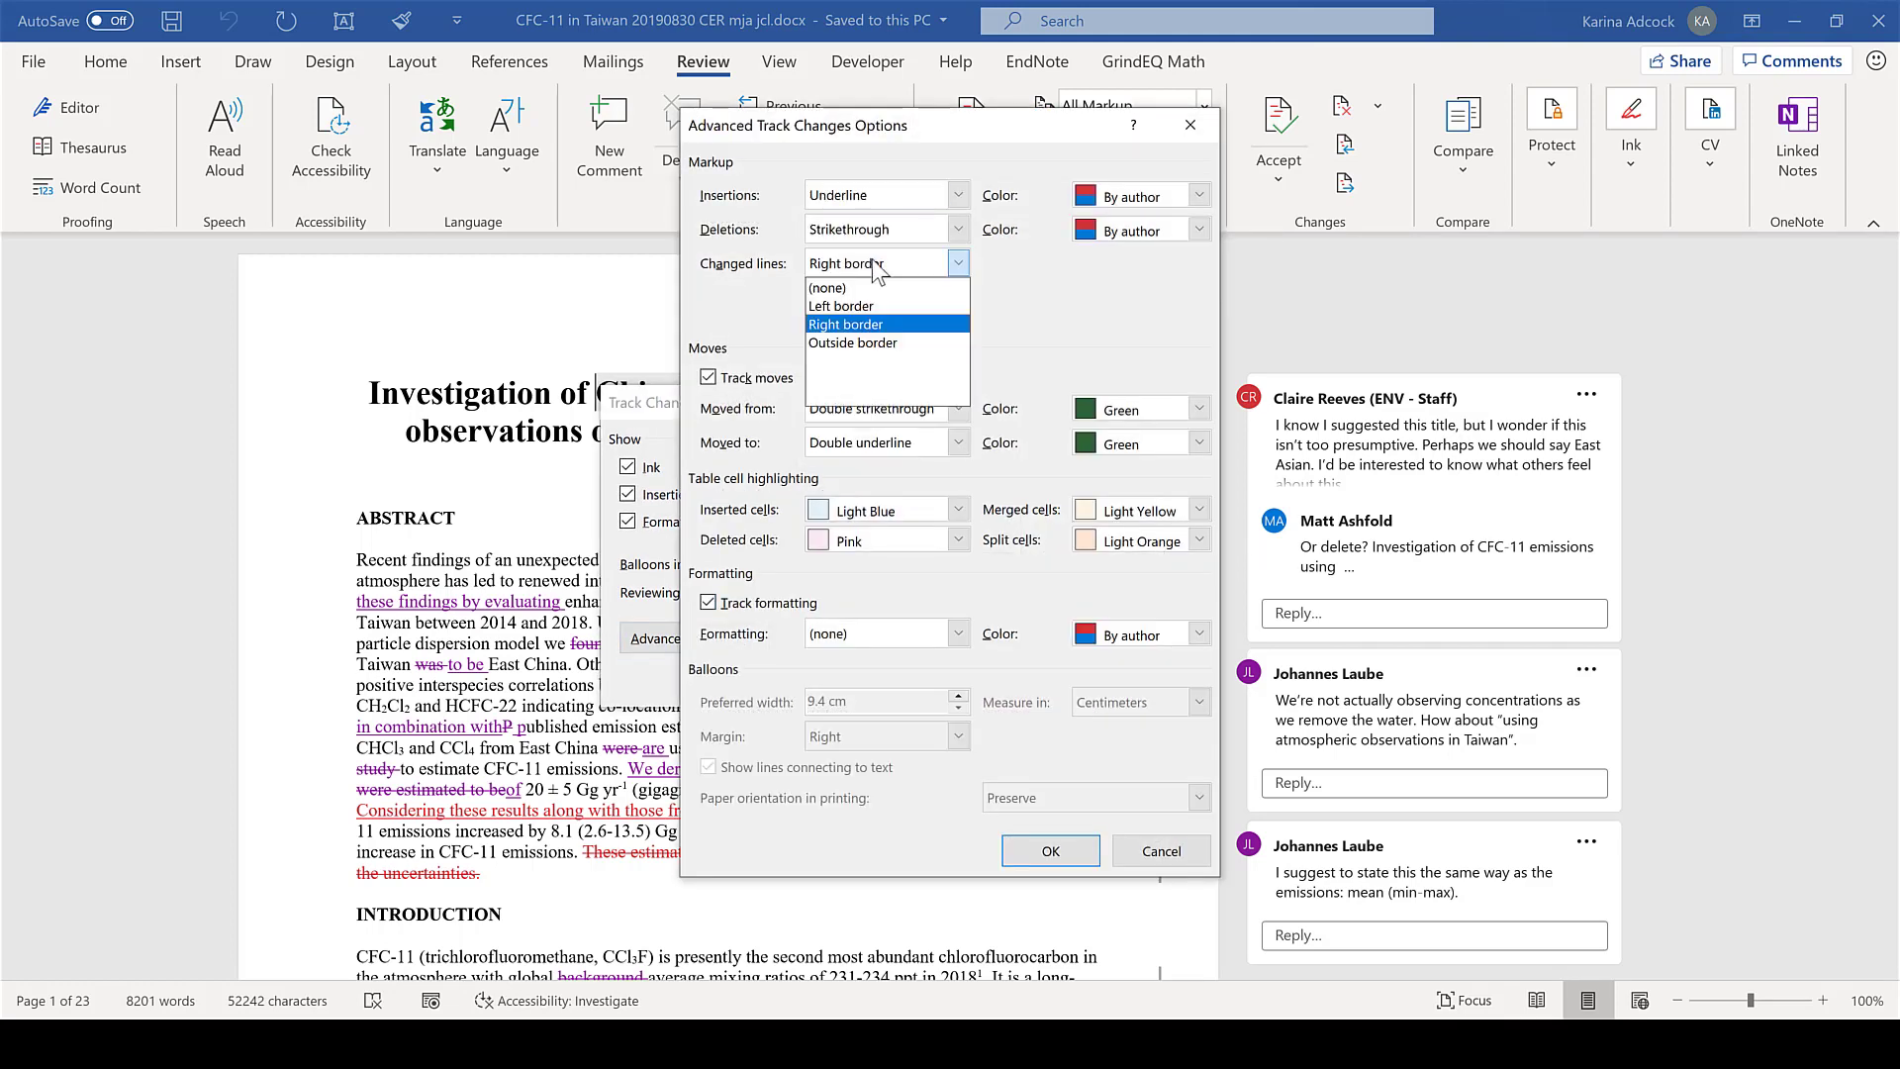
left_click(870, 335)
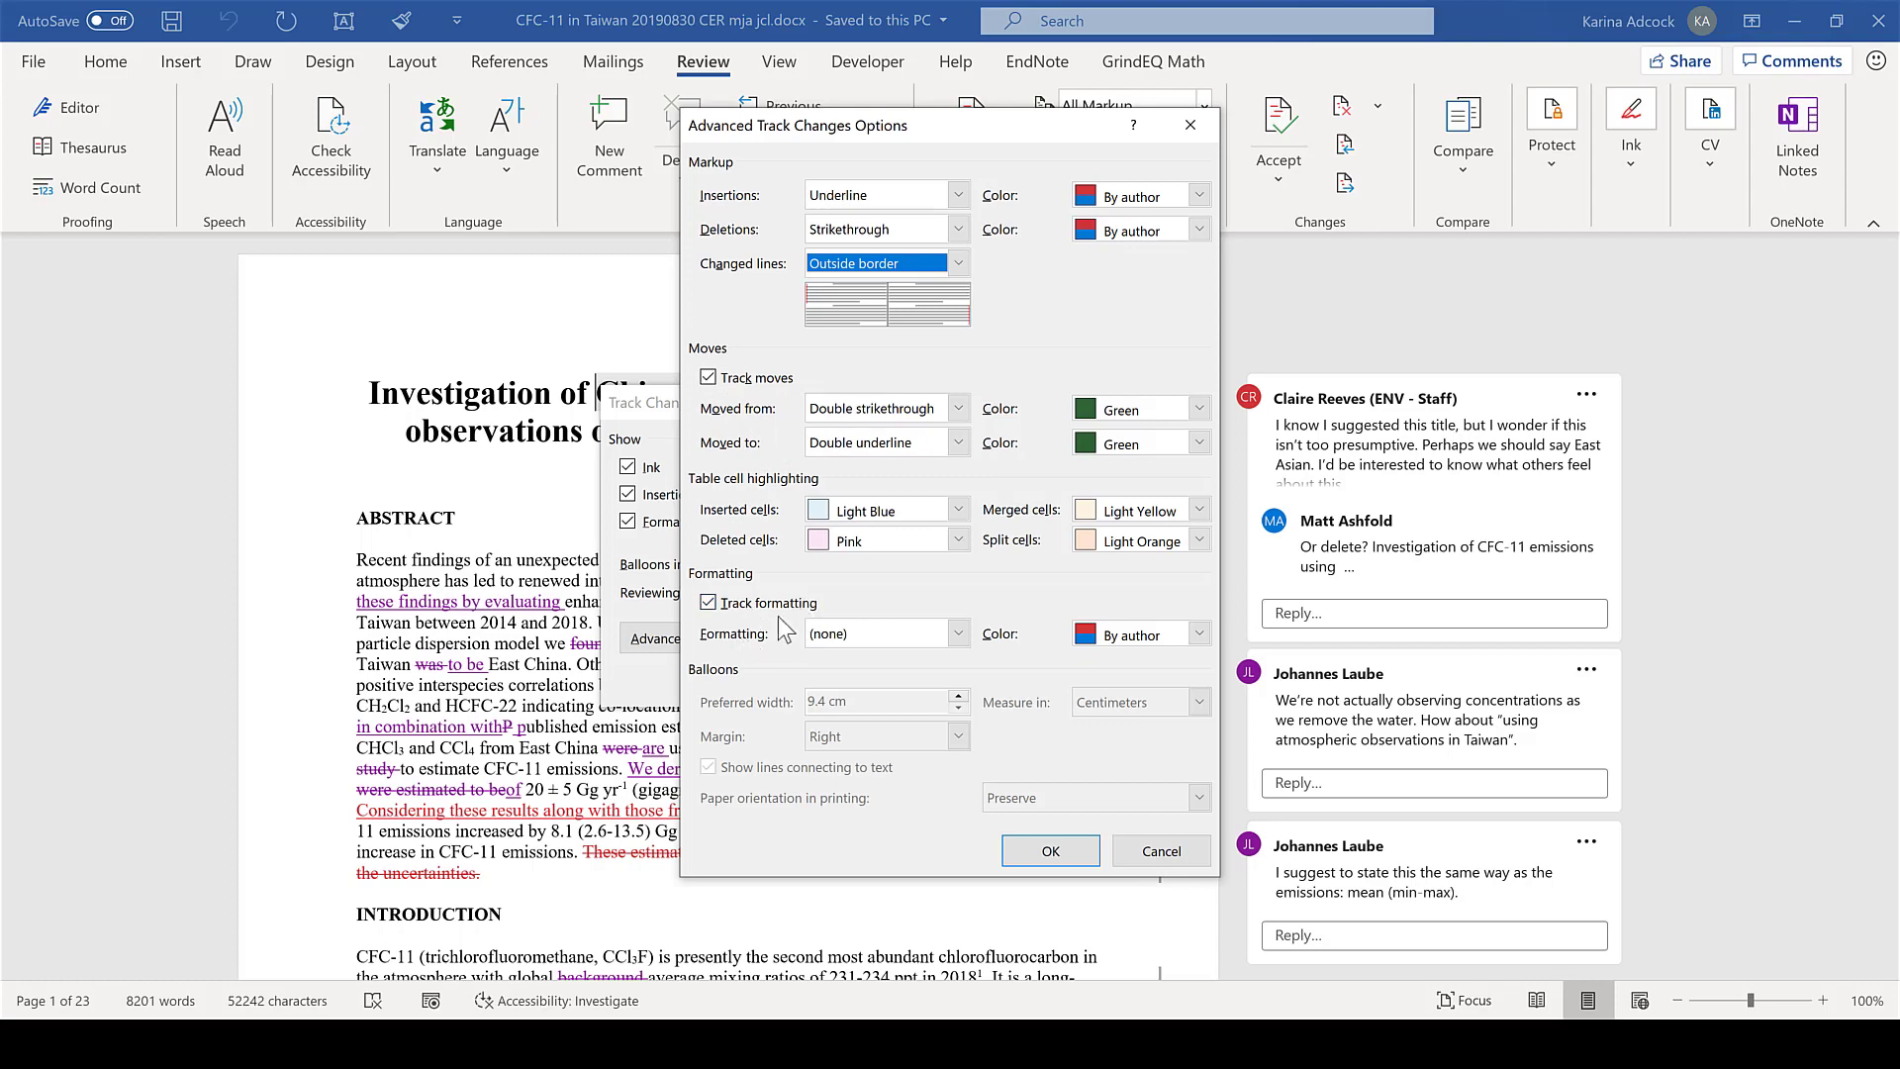
left_click(1050, 851)
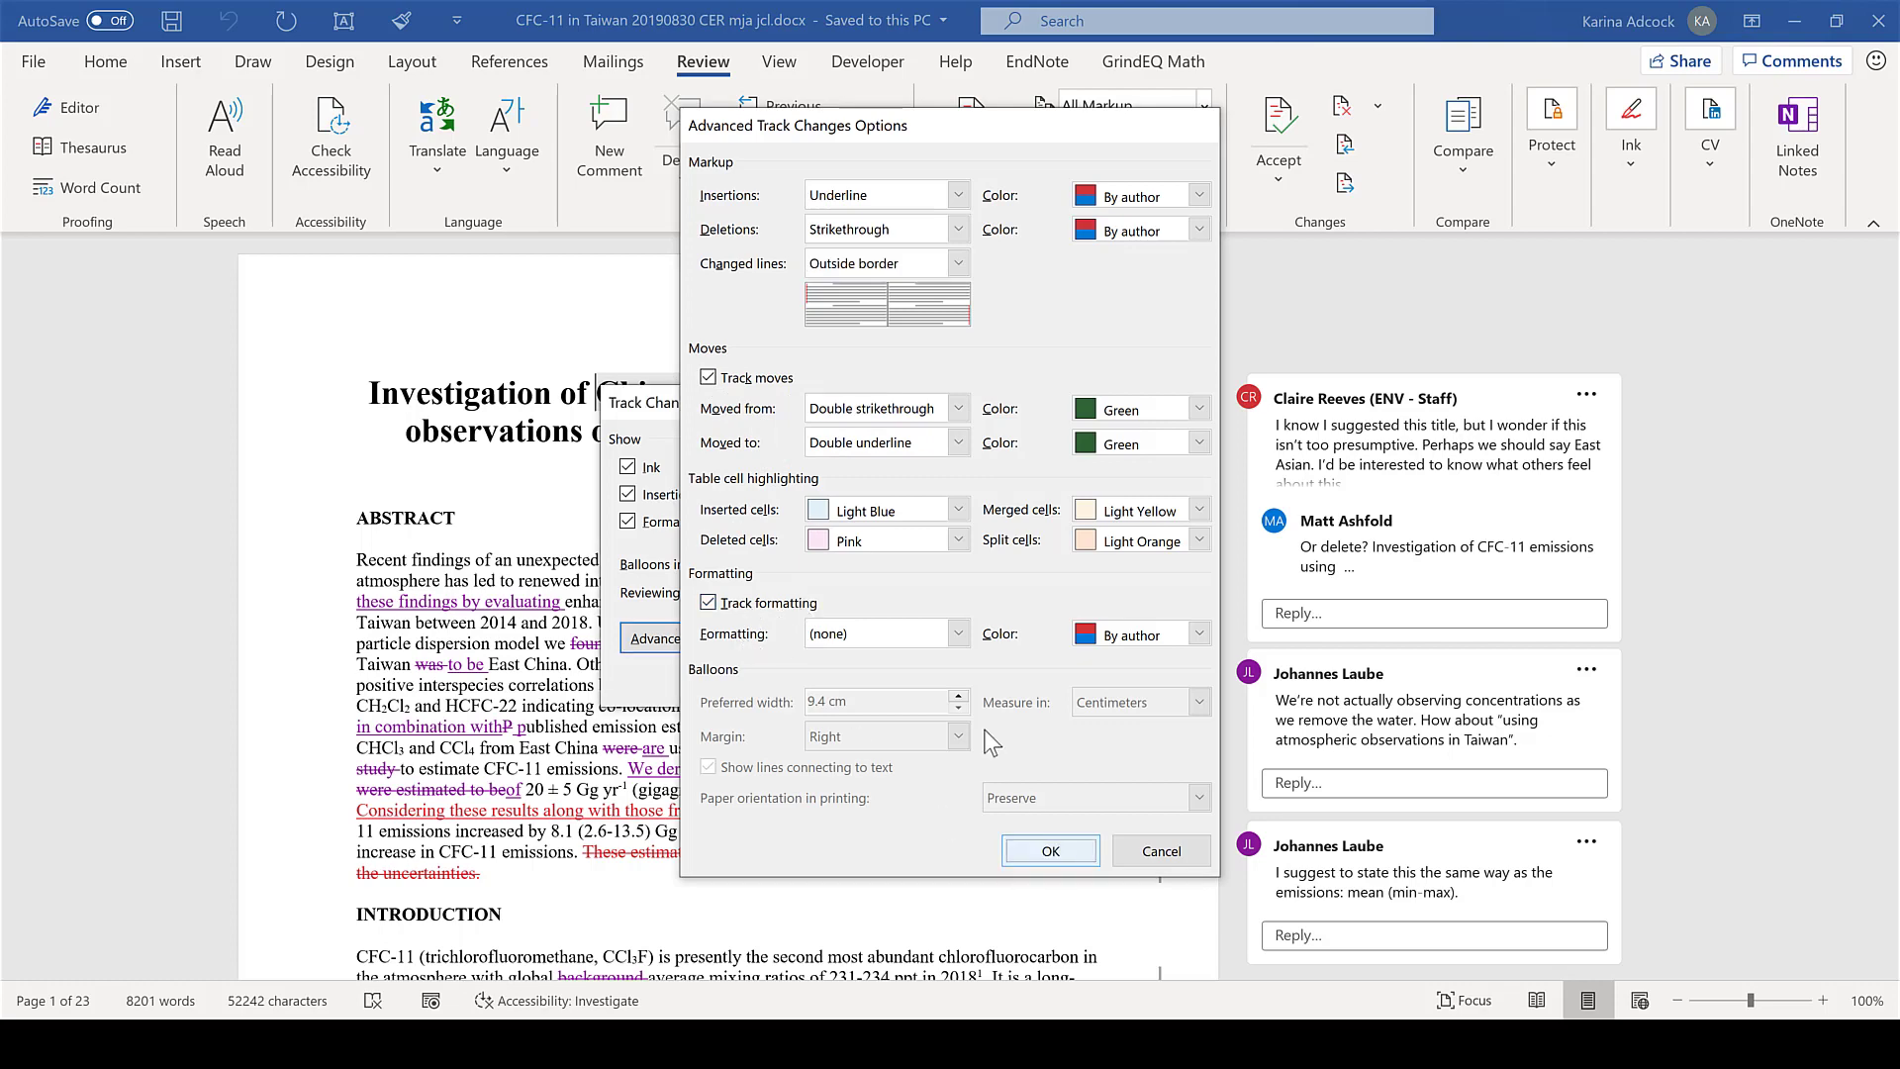
left_click(962, 693)
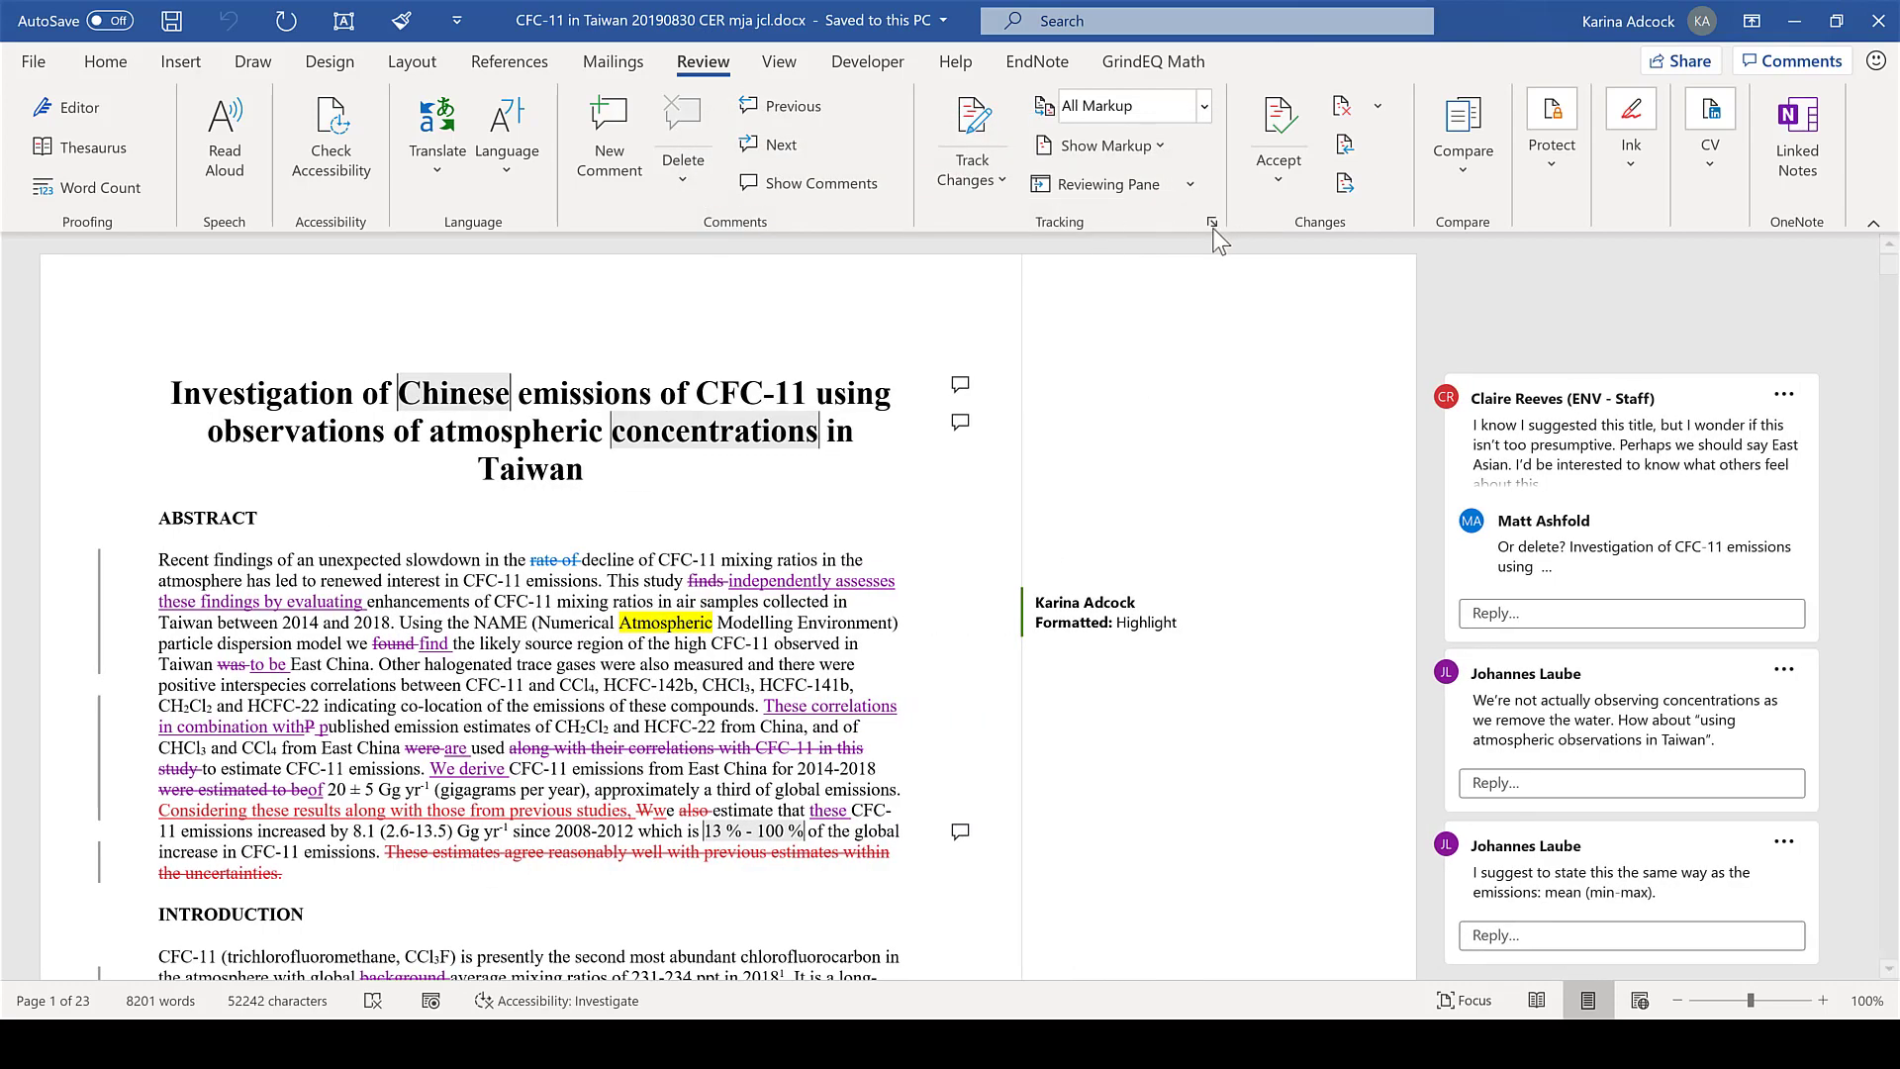
- Set the preferred balloon width to 5 cm and place balloons in the left margin
left_click(1212, 222)
left_click(851, 598)
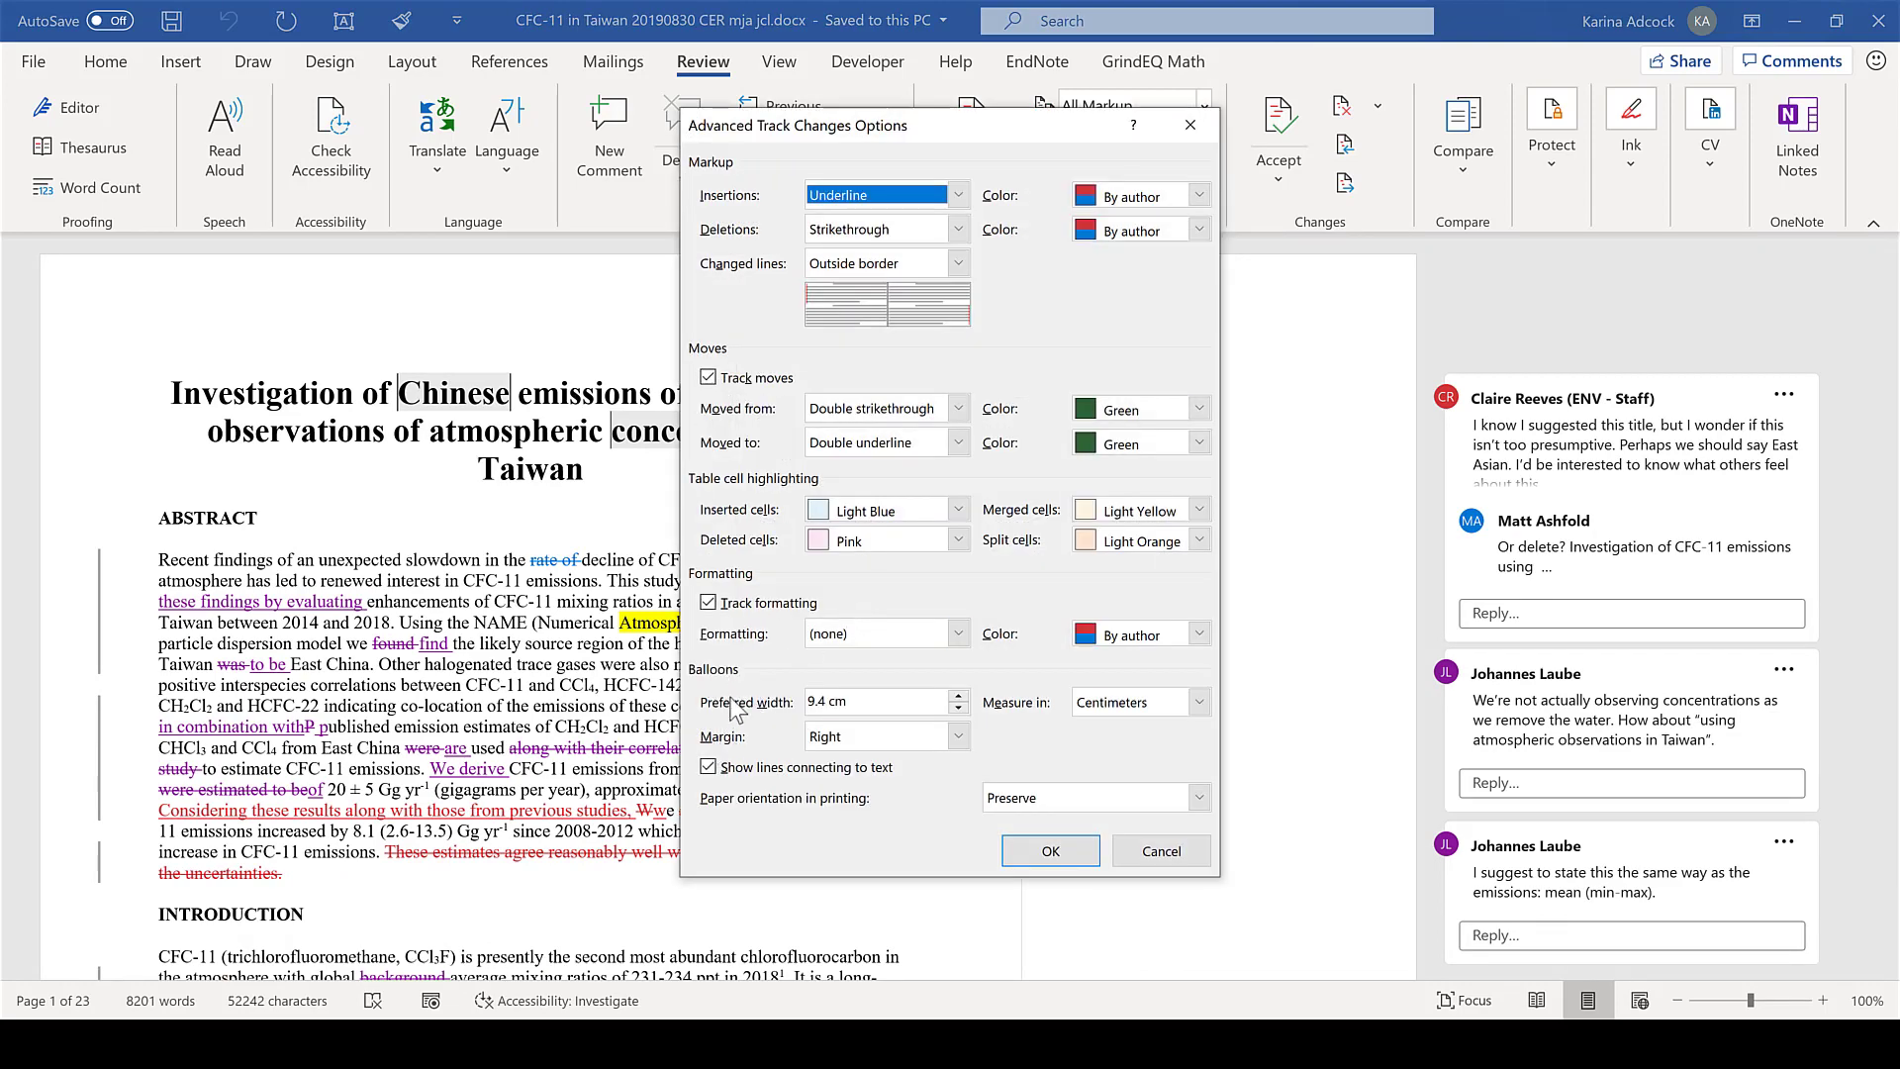
left_click(800, 704)
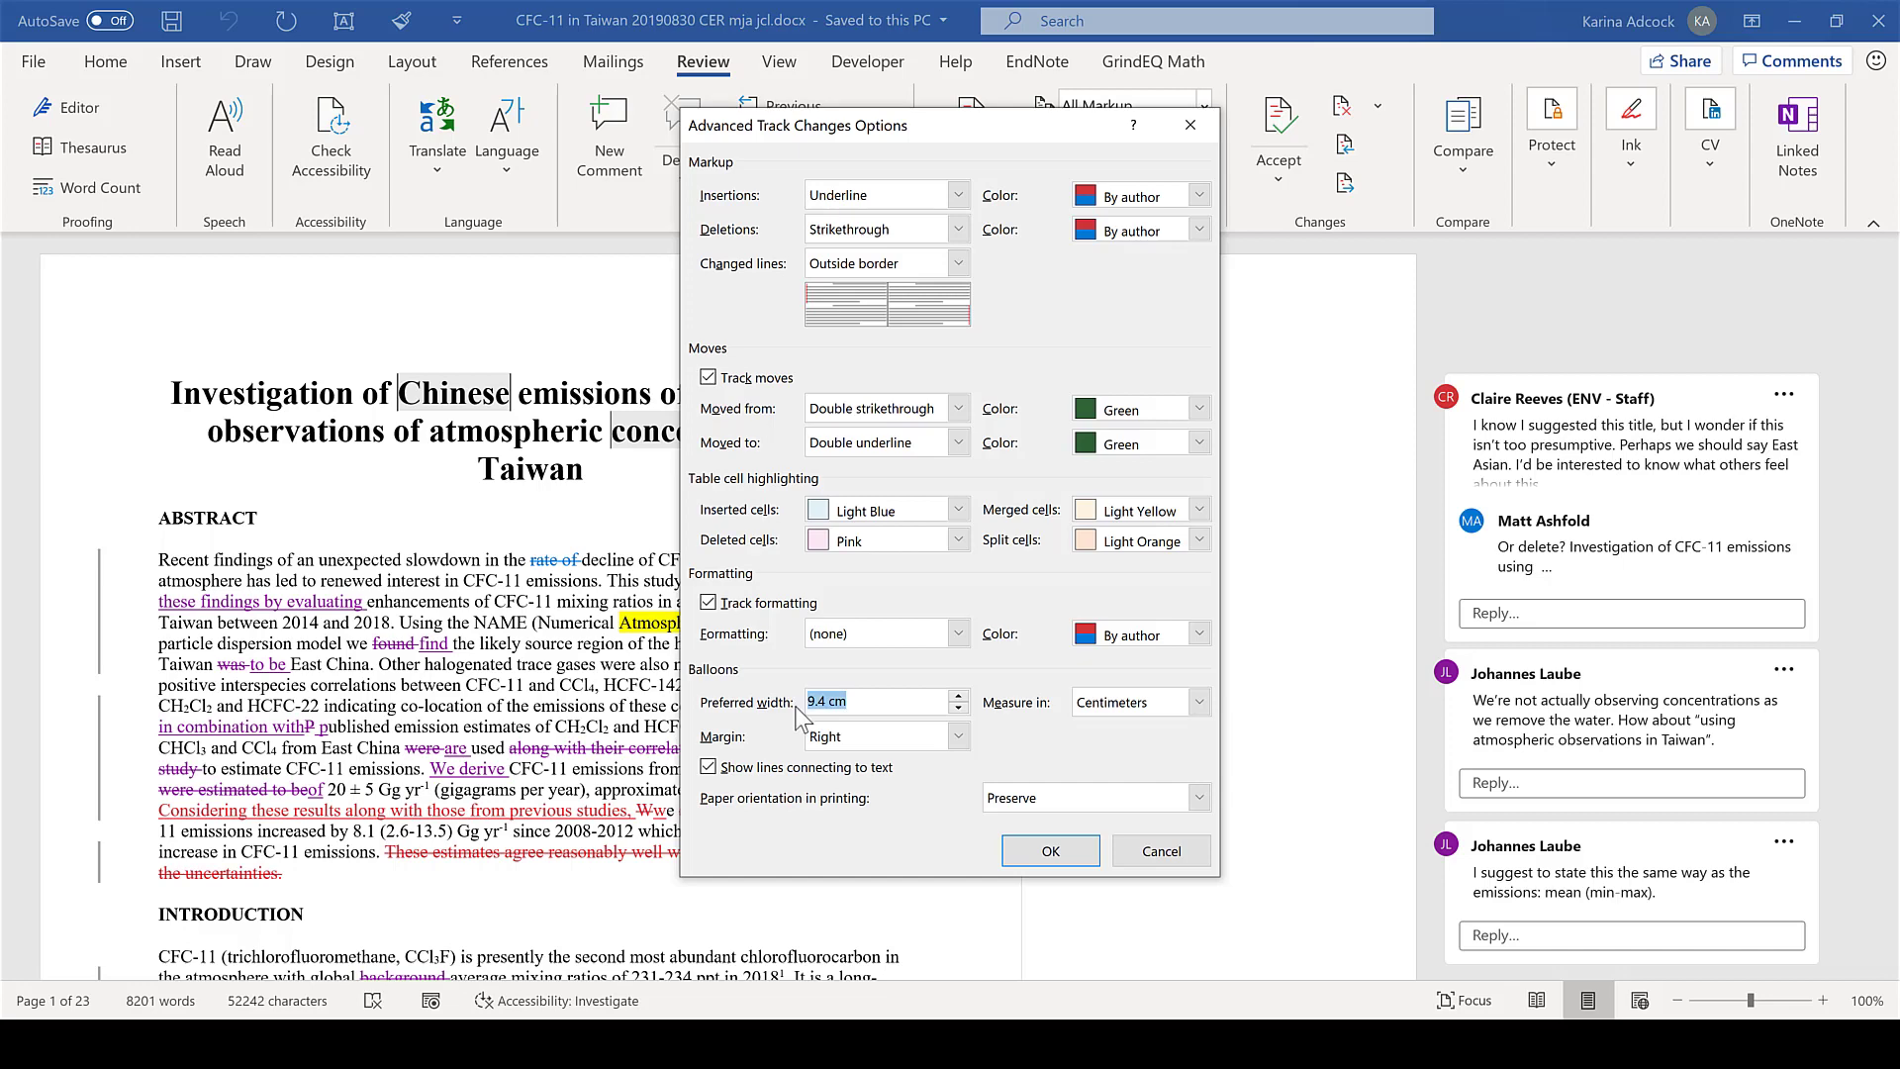
type("5")
left_click(958, 737)
left_click(907, 760)
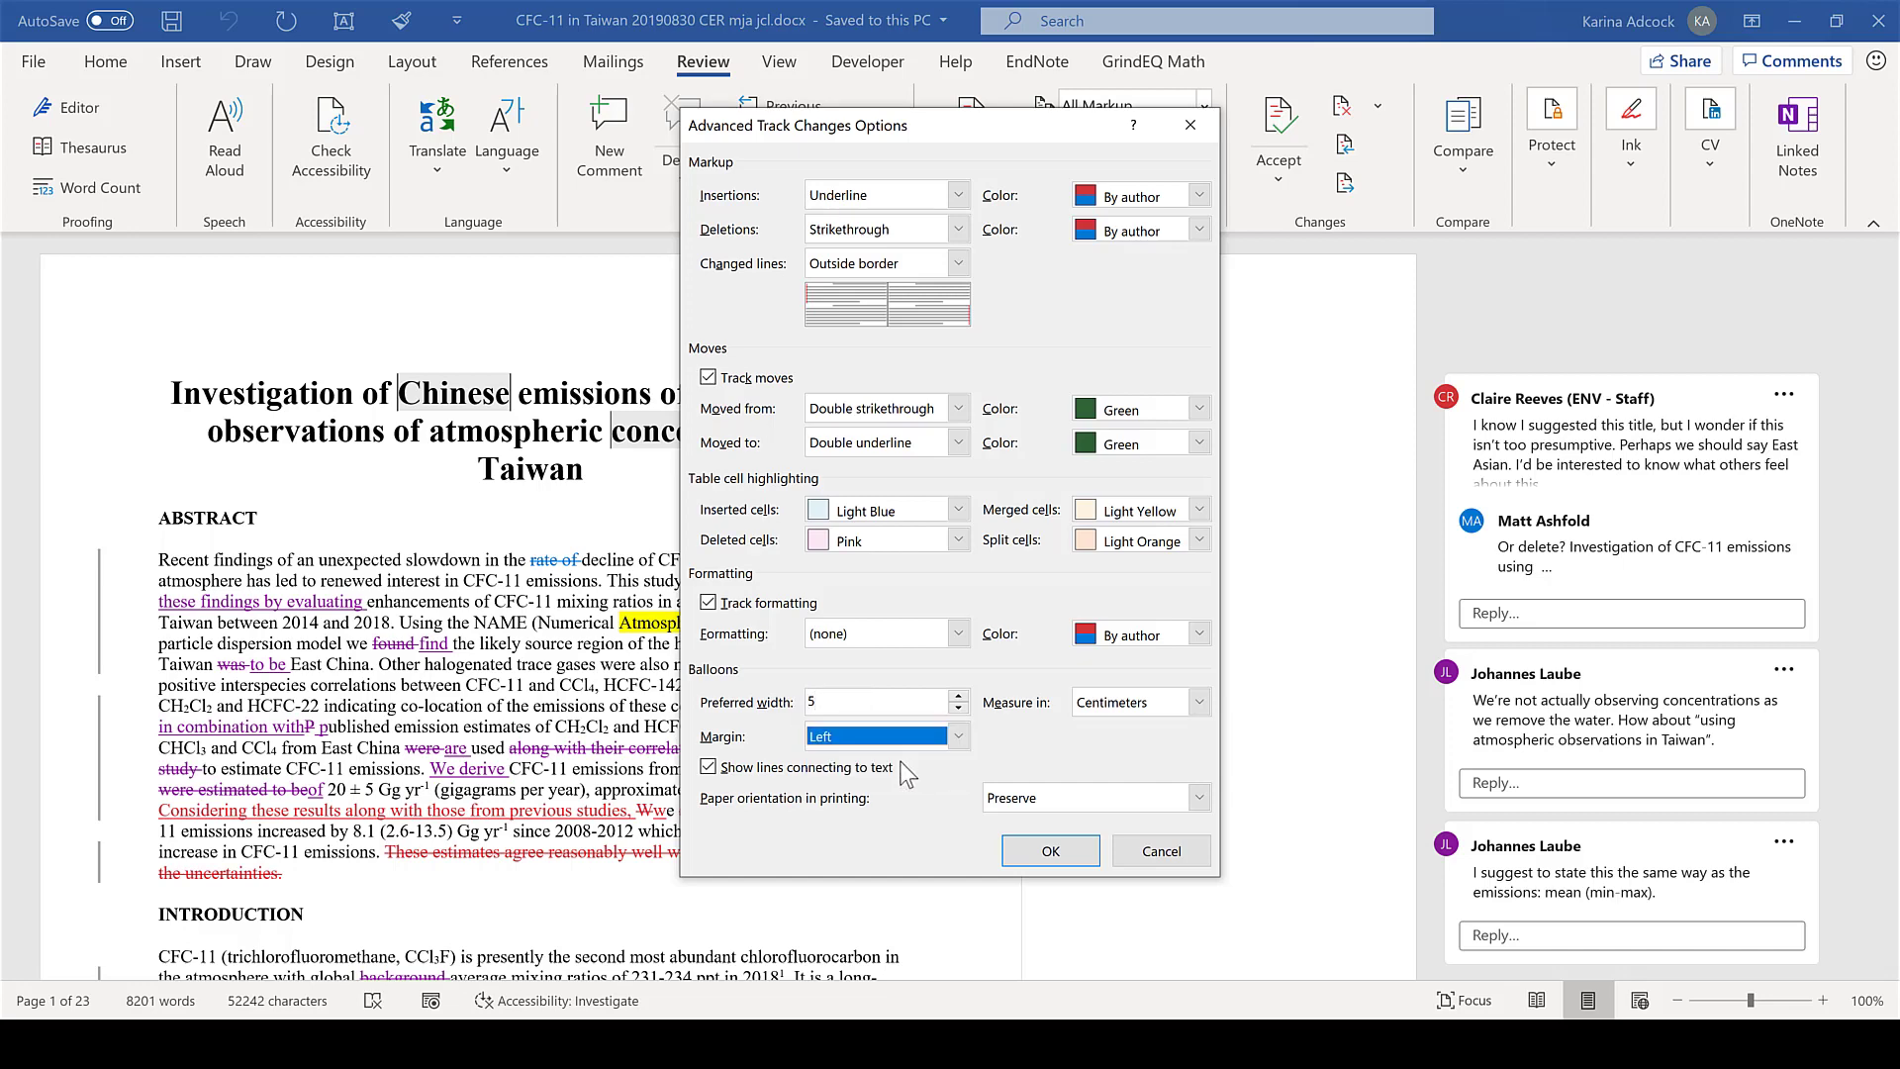
left_click(1028, 857)
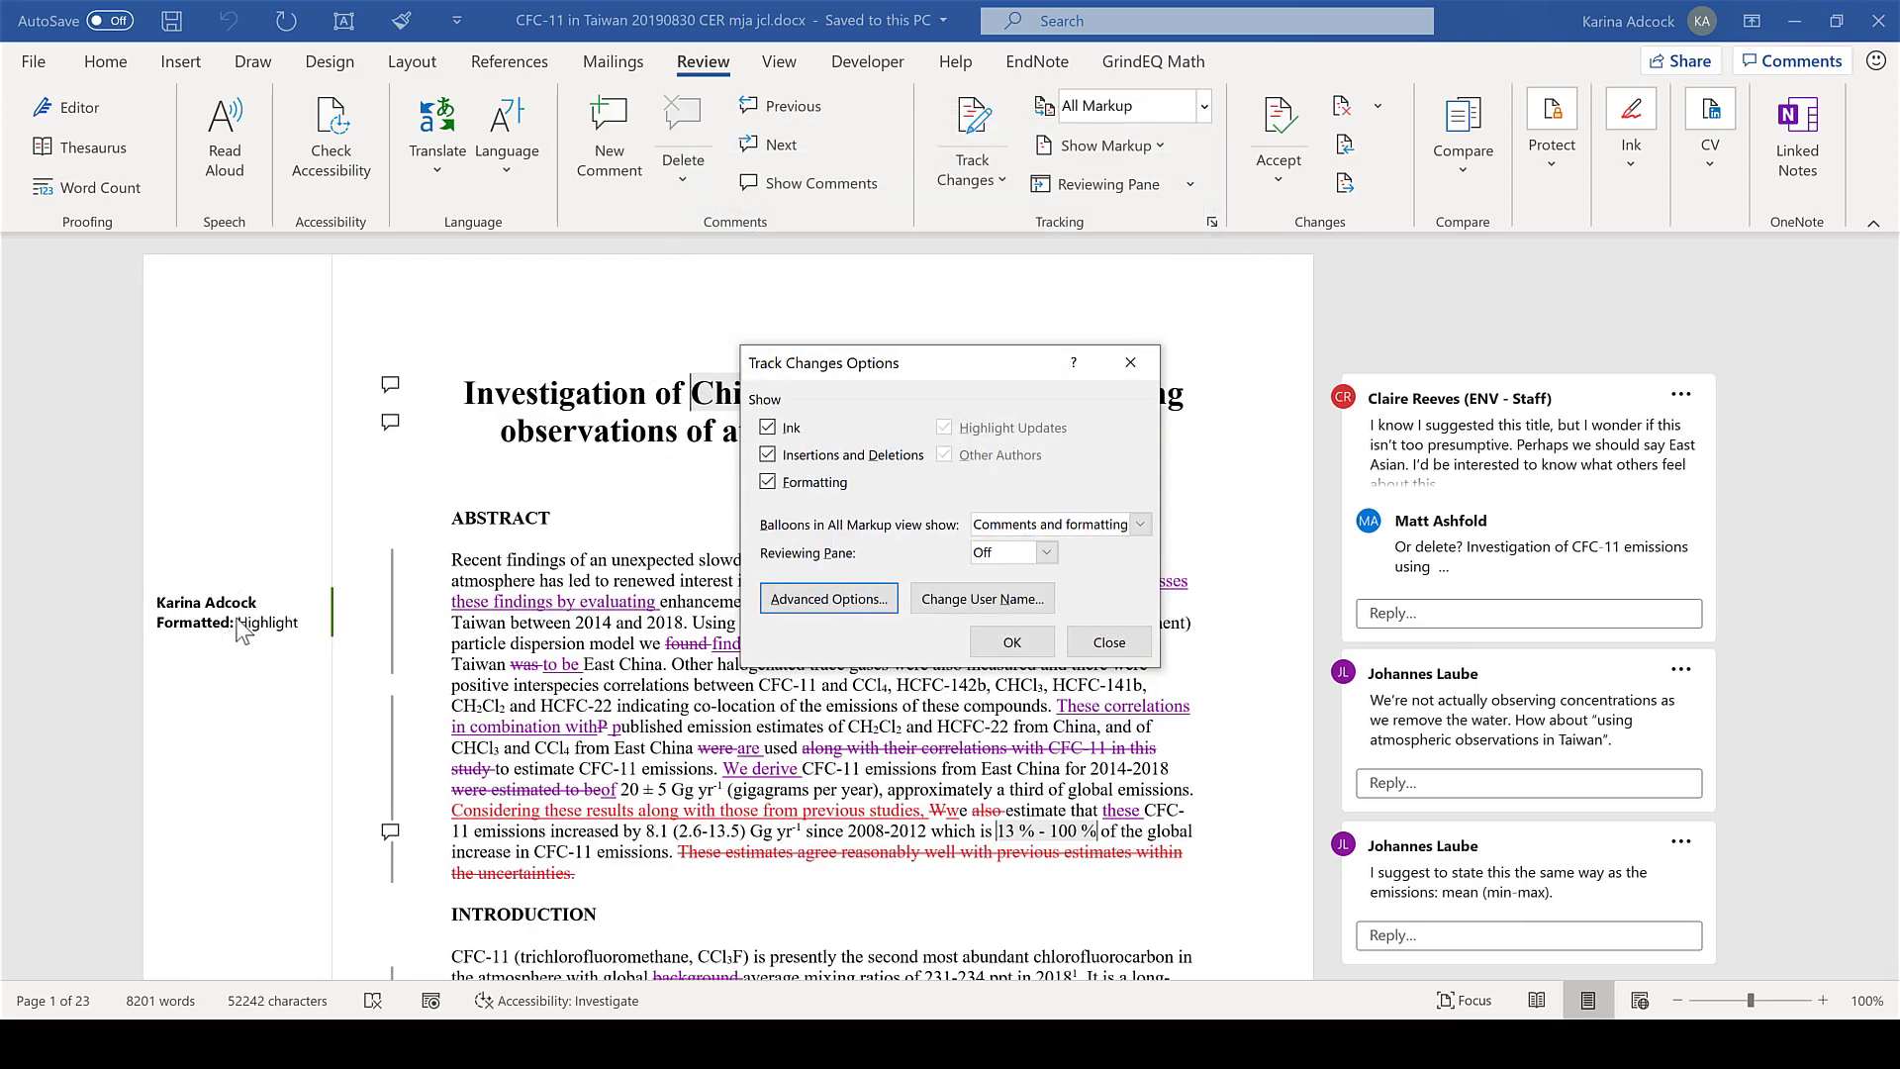
- Move the change balloons back to the right margin
left_click(831, 602)
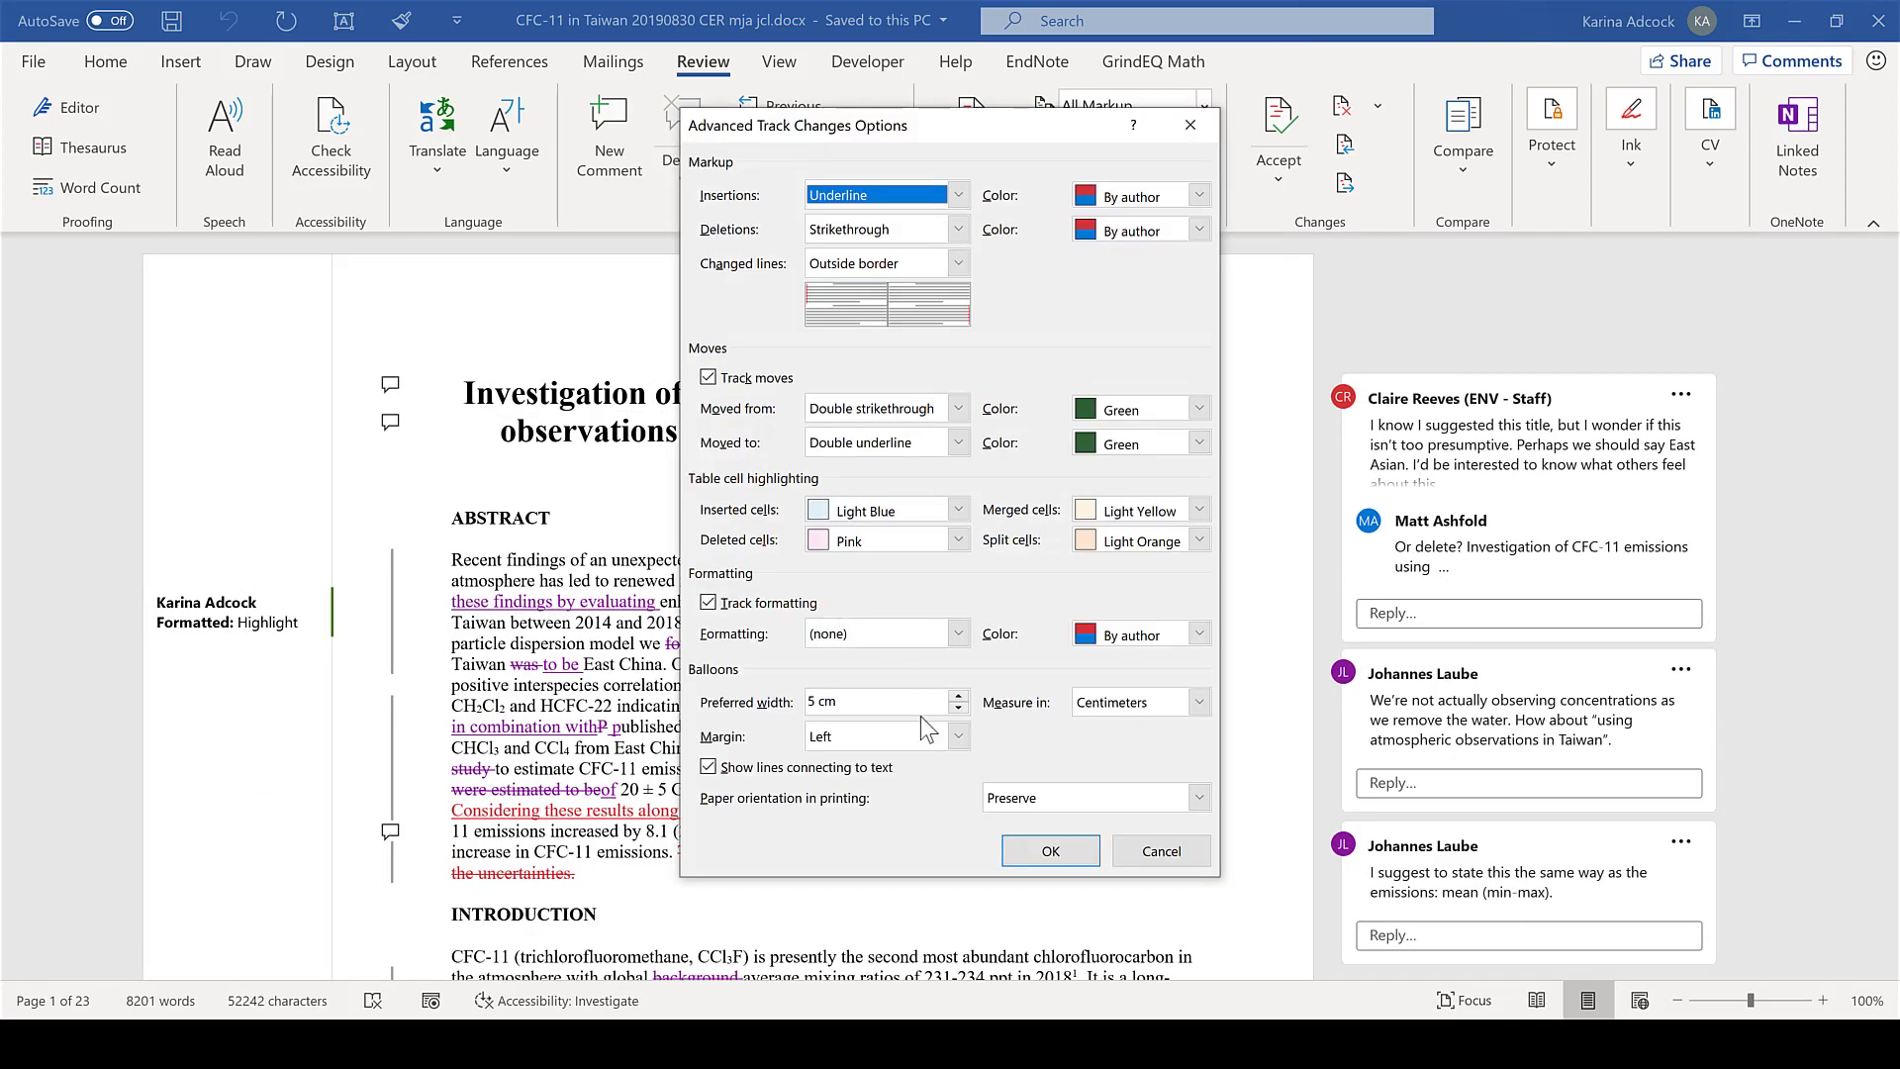
left_click(956, 737)
left_click(895, 776)
left_click(1050, 851)
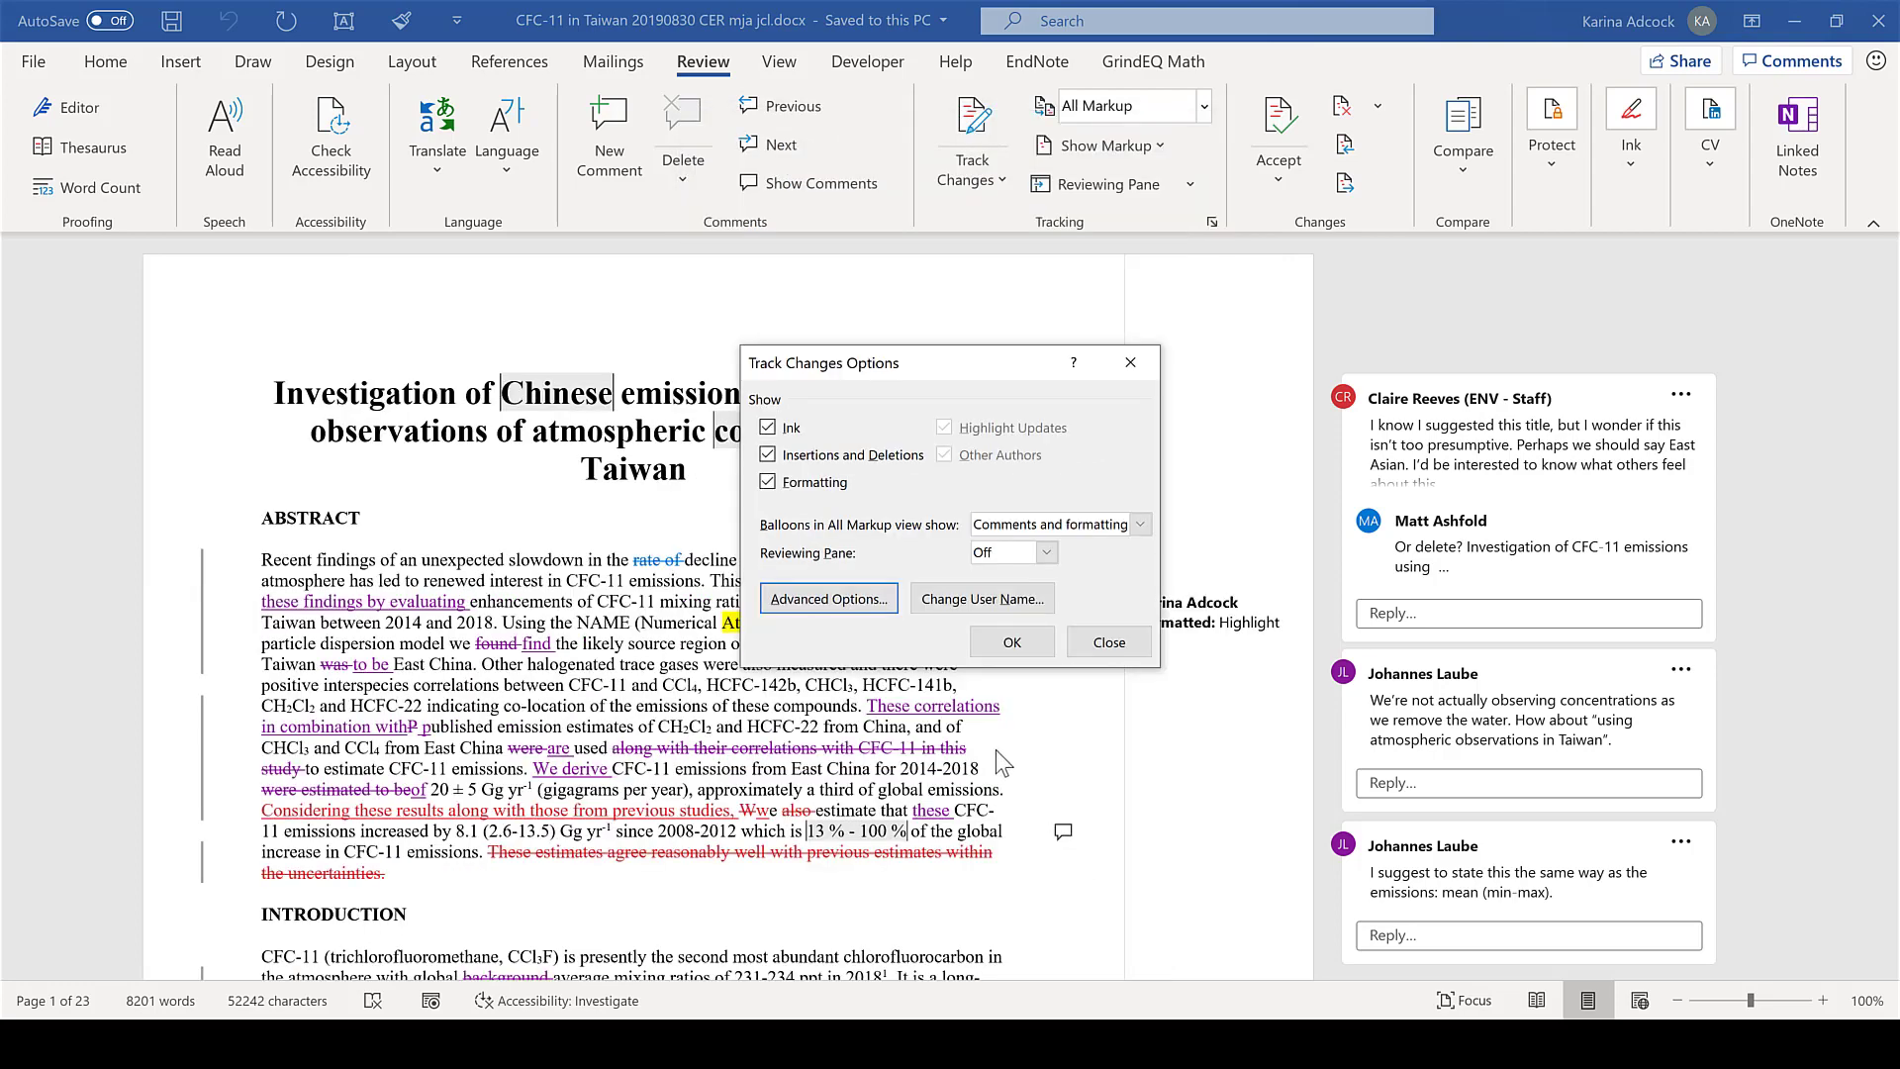
- Check the reviewer User name and Initials, cancel unchanged, and close Track Changes Options
left_click(1044, 604)
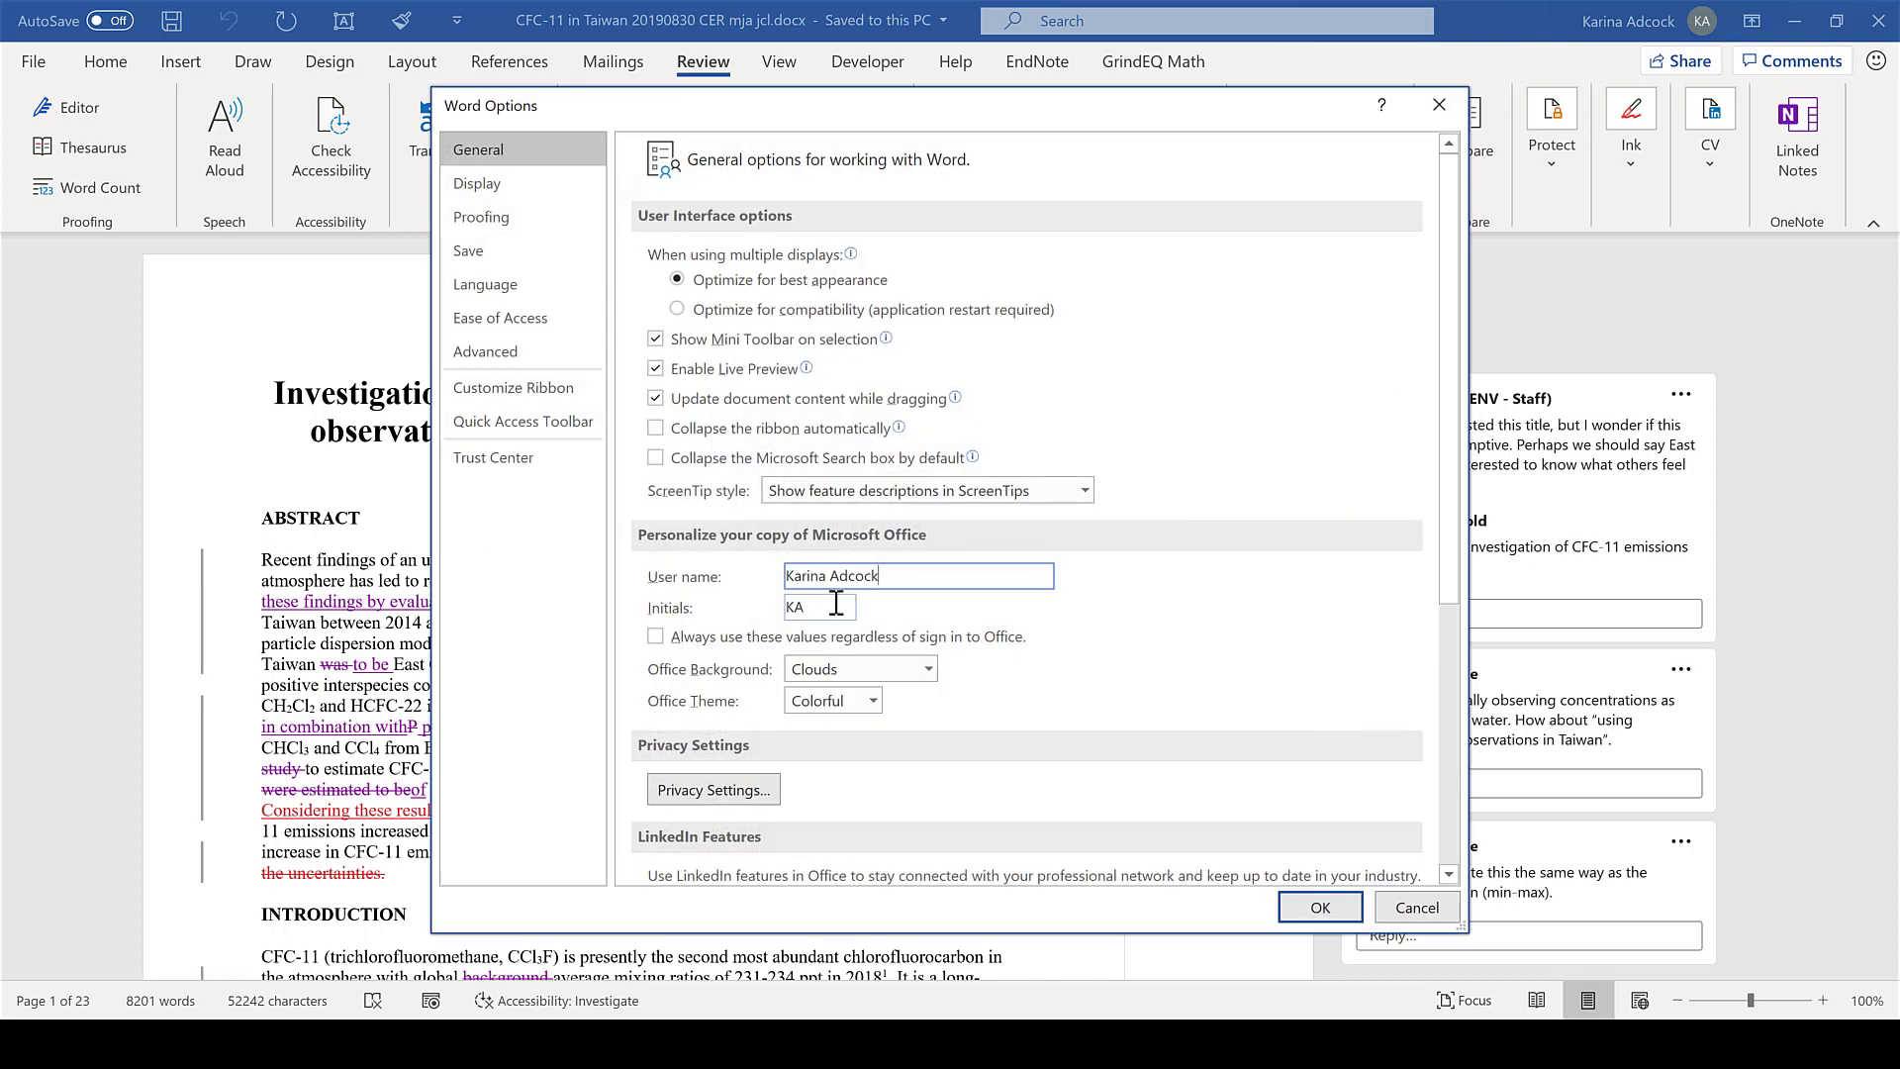
left_click(836, 606)
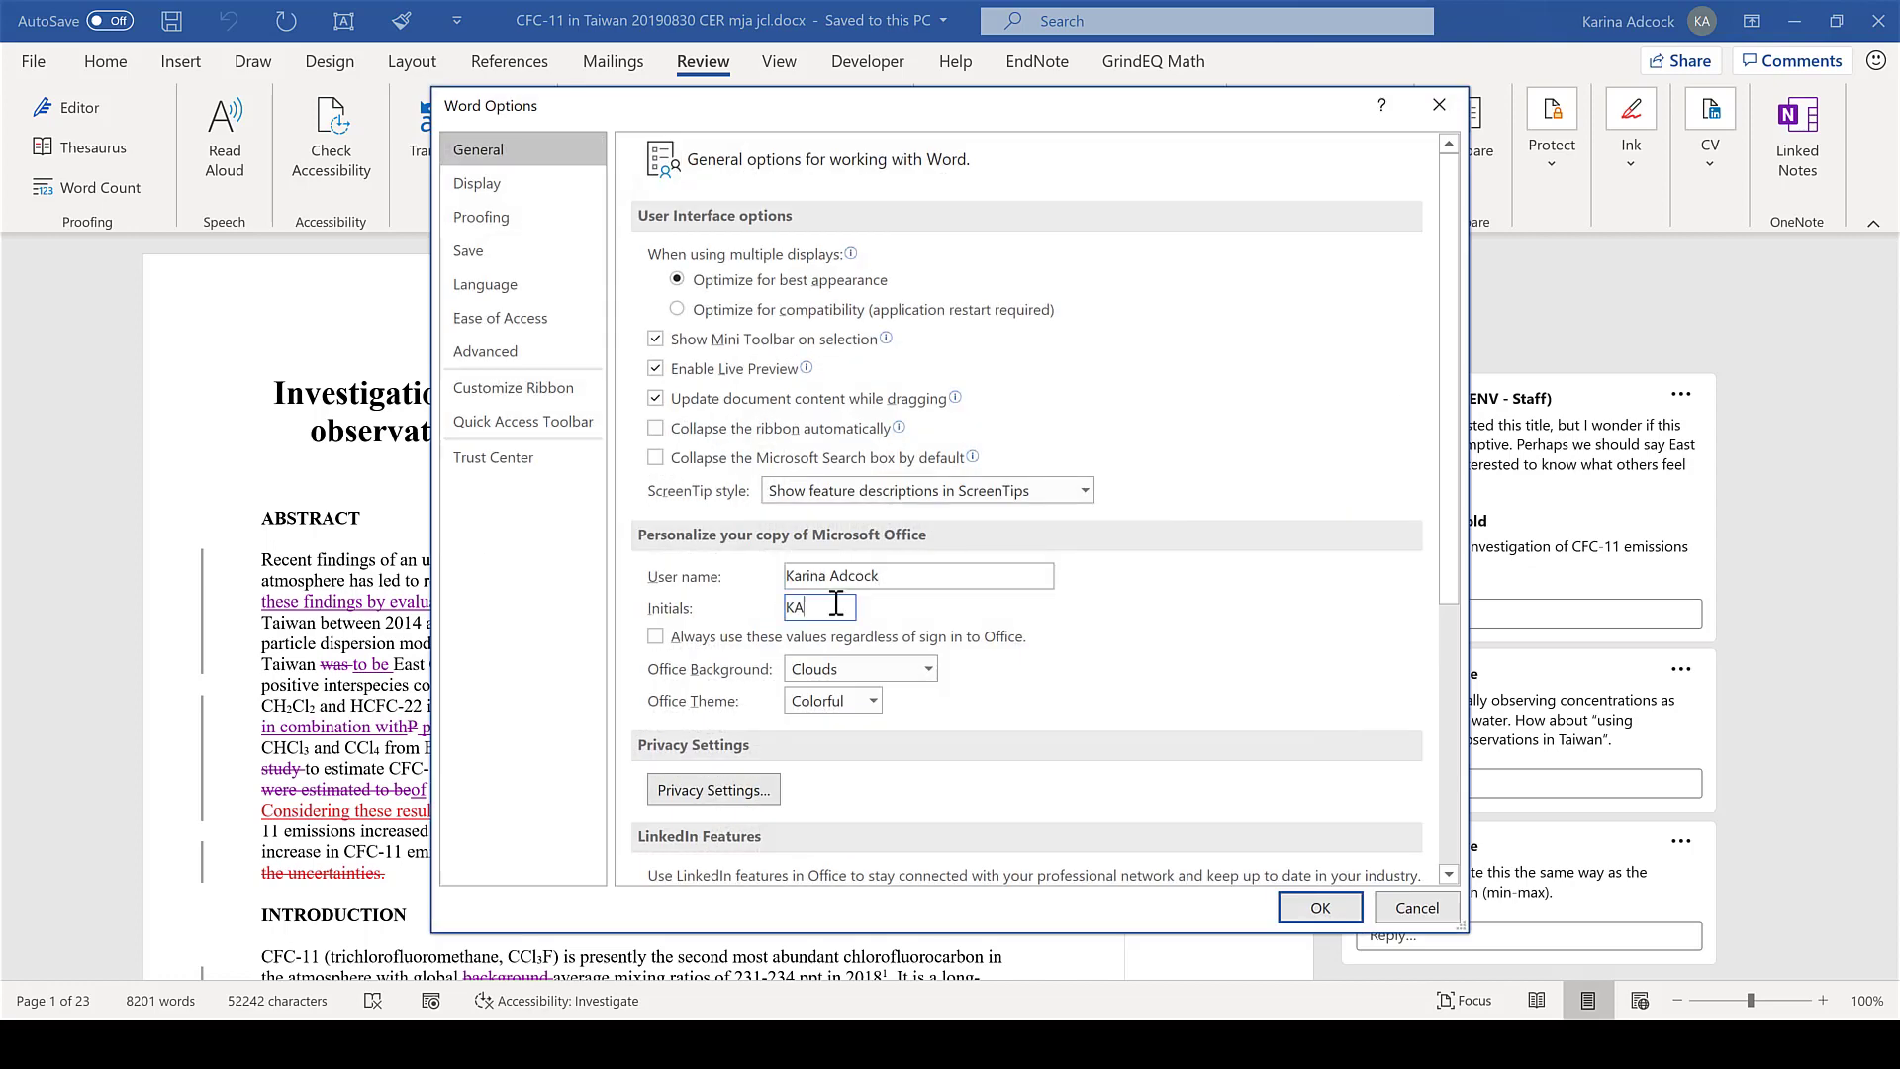
left_click(1425, 907)
left_click_drag(958, 366, 741, 372)
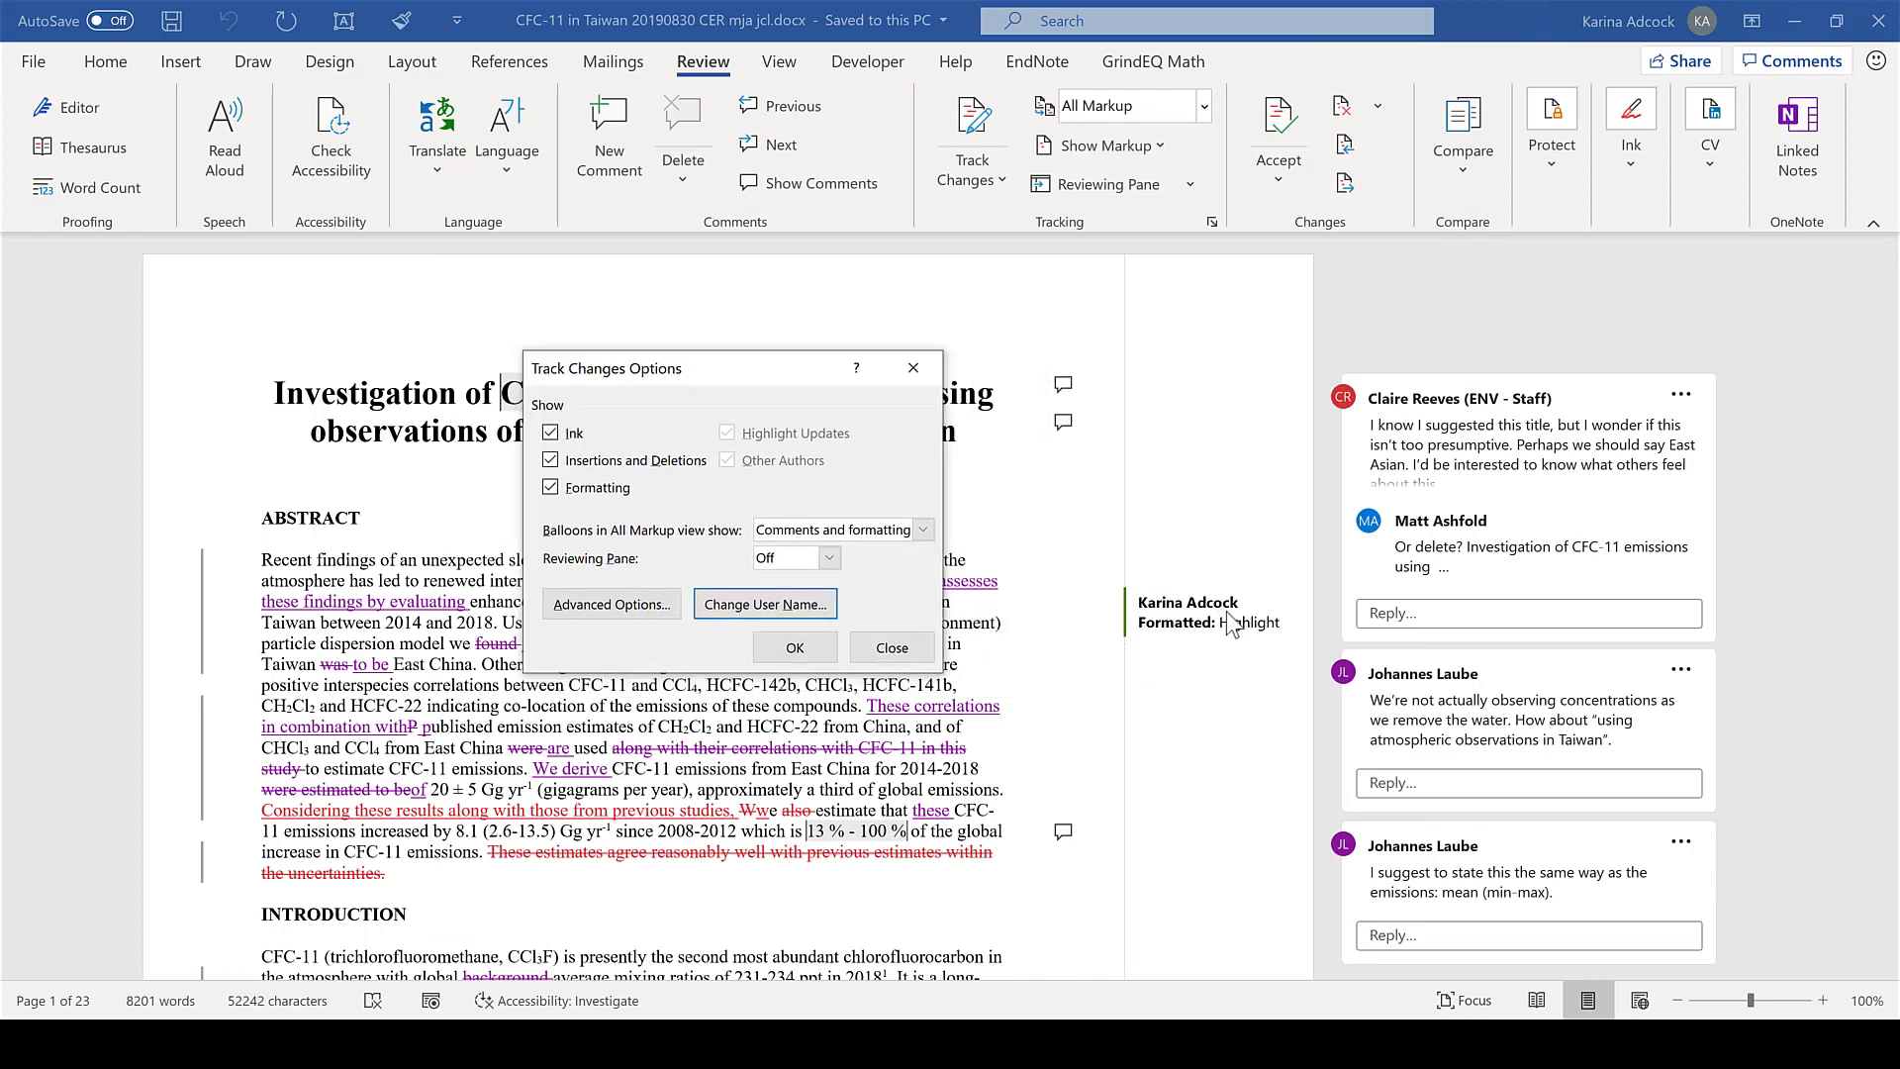
left_click(892, 647)
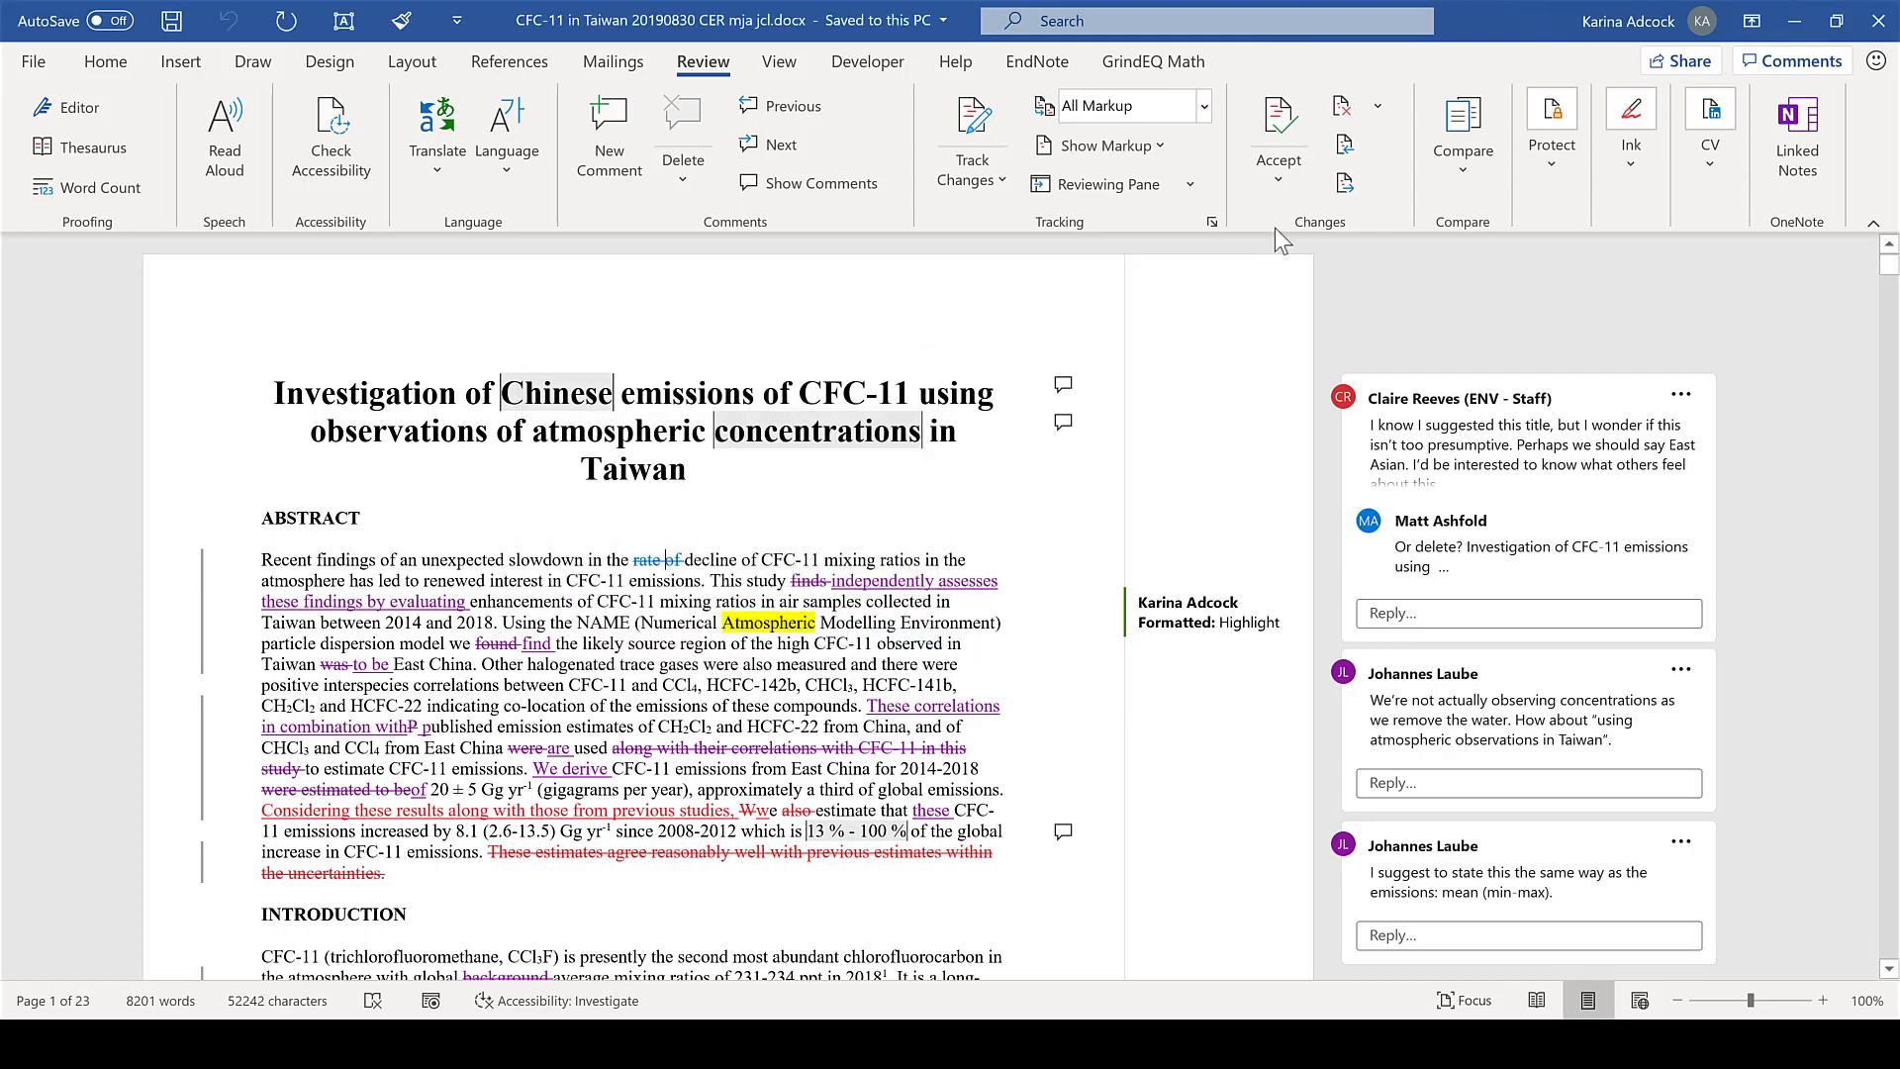
- Step through the tracked changes back to the 'rate of' deletion and accept it
left_click(1338, 192)
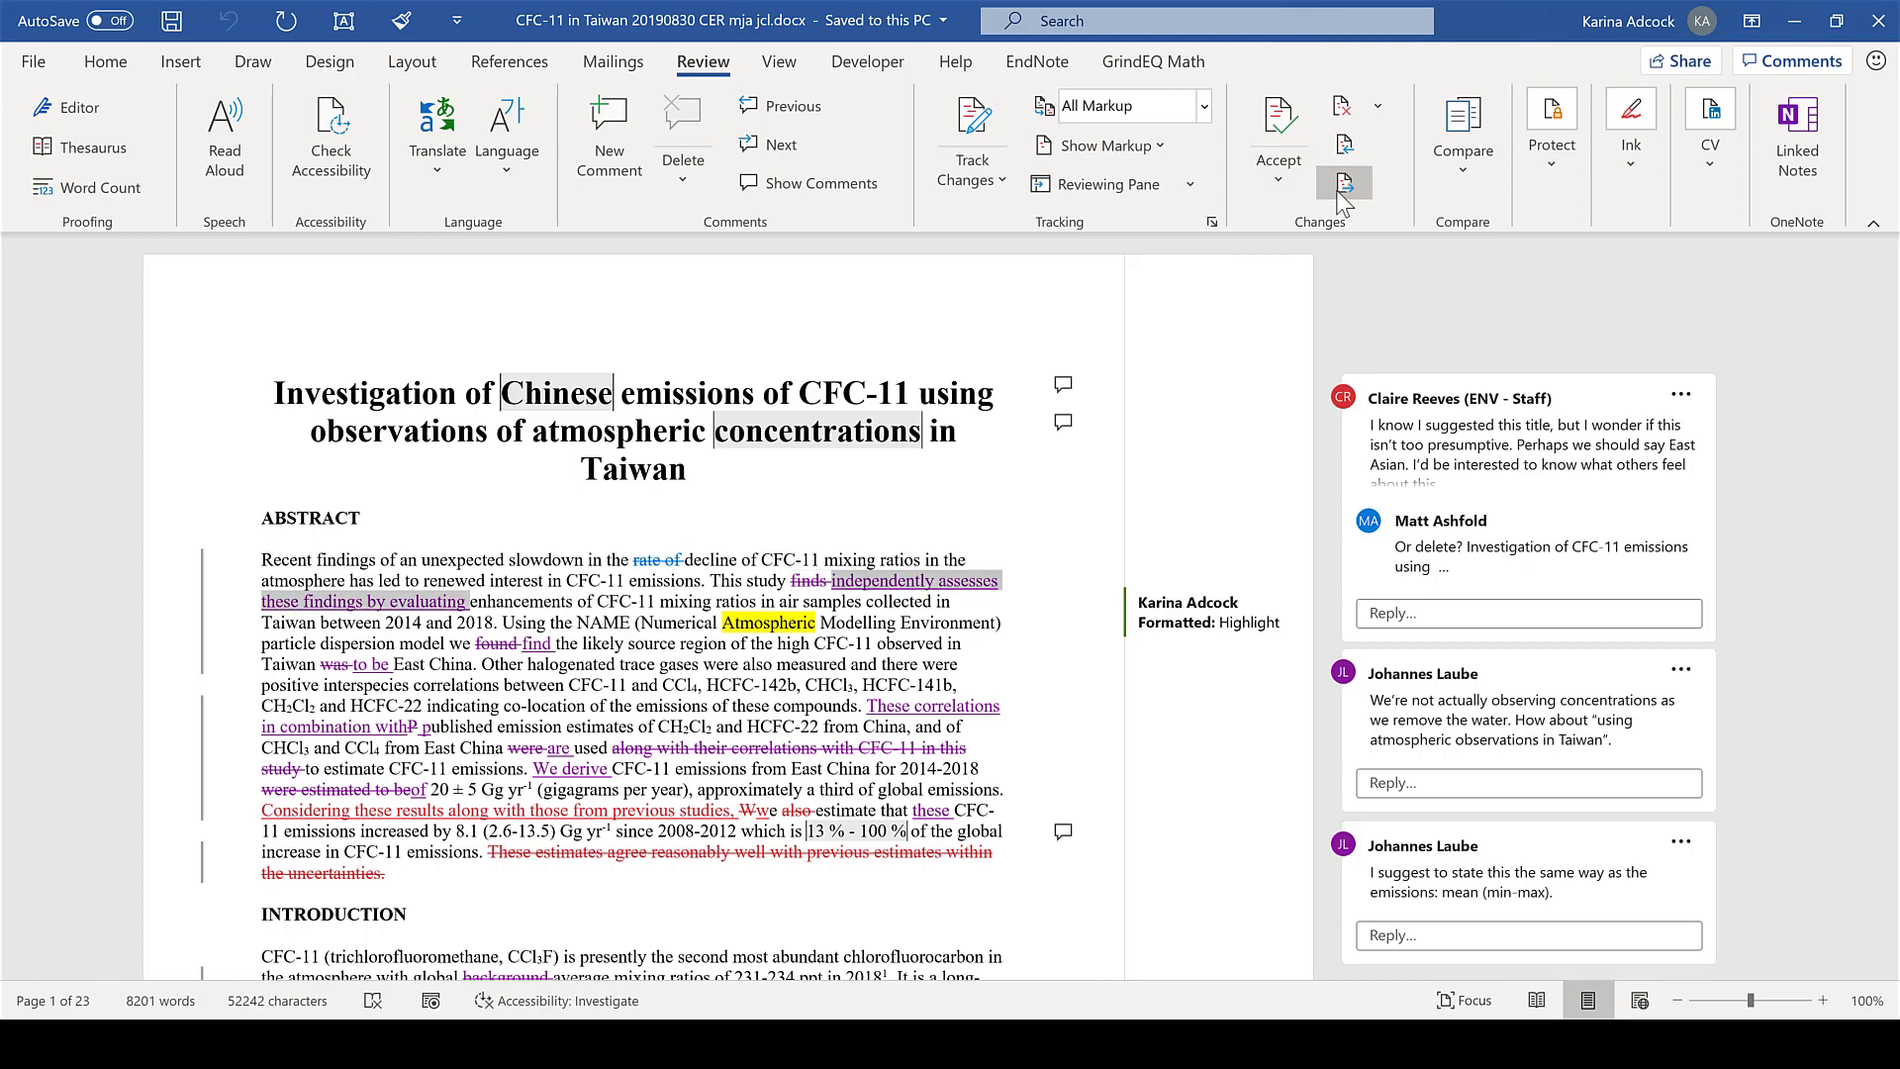
left_click(1344, 193)
left_click(1344, 193)
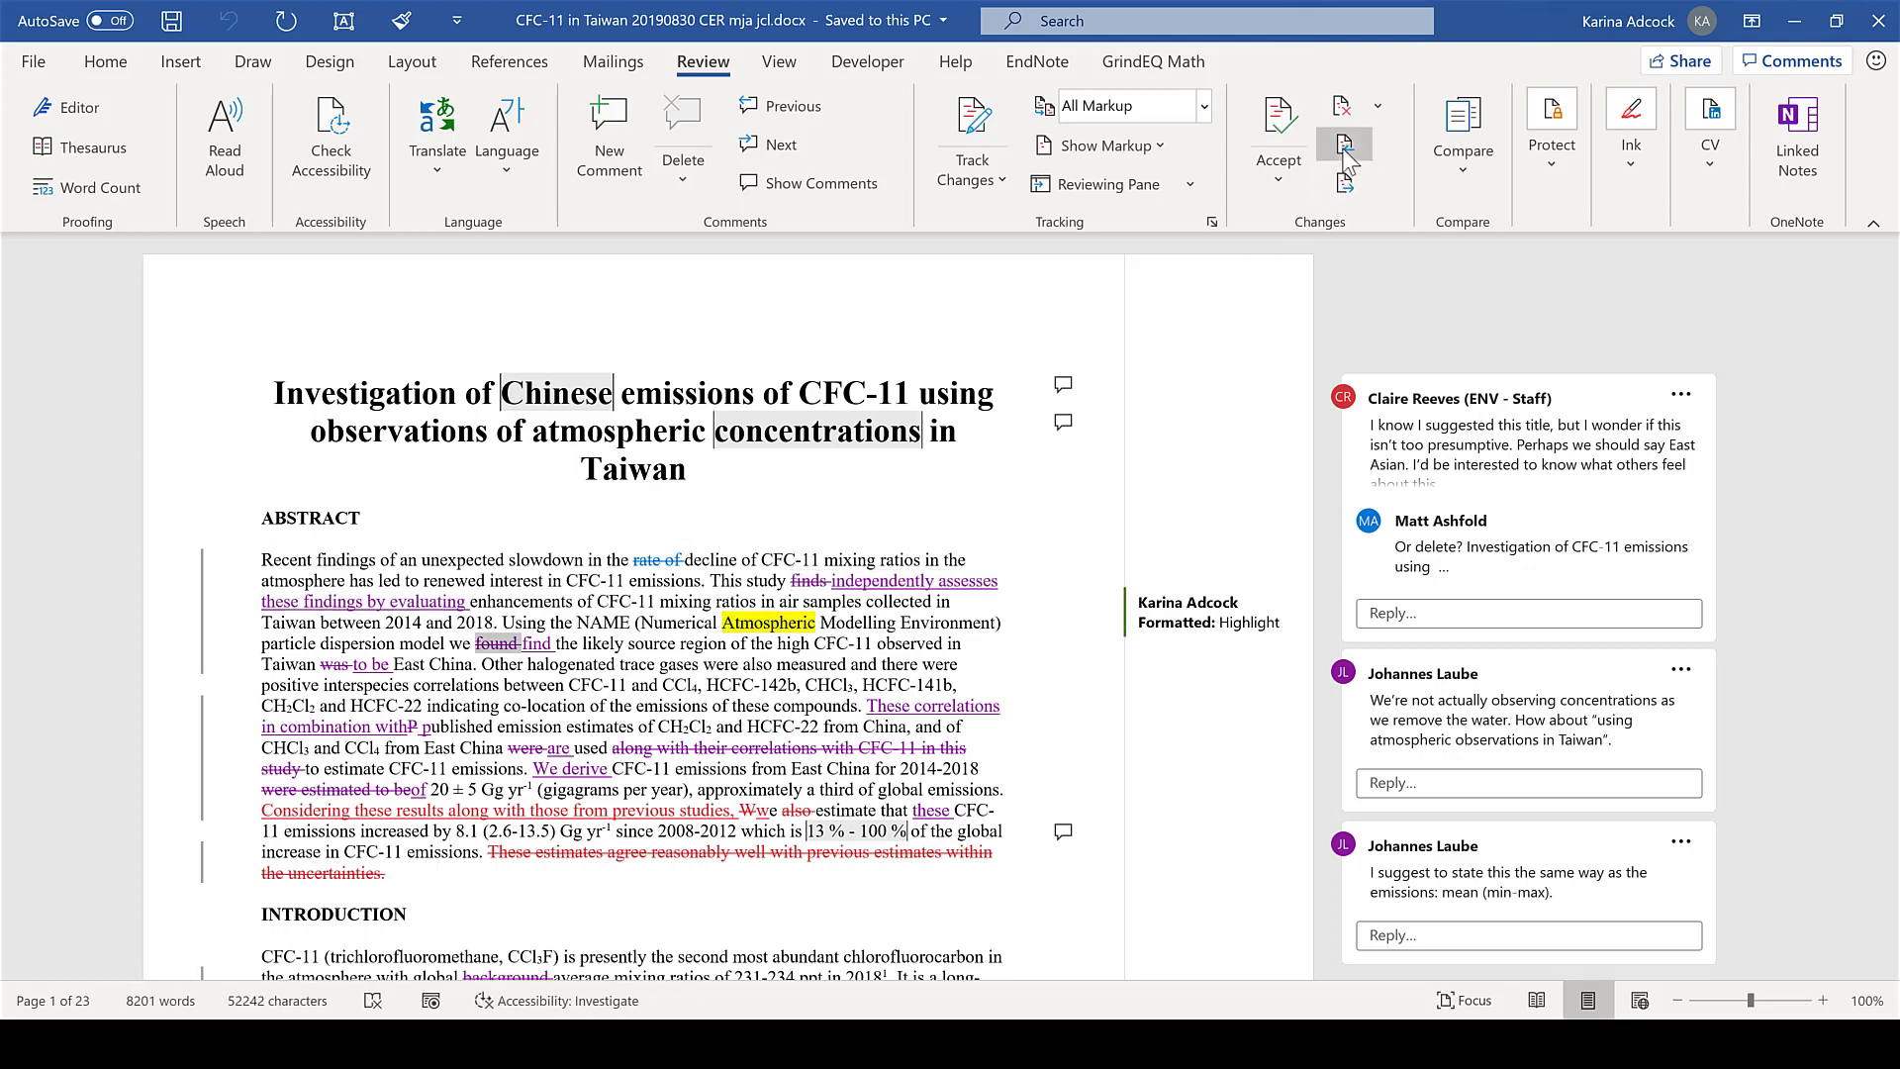
left_click(1345, 146)
left_click(1345, 146)
left_click(1345, 146)
left_click(1345, 146)
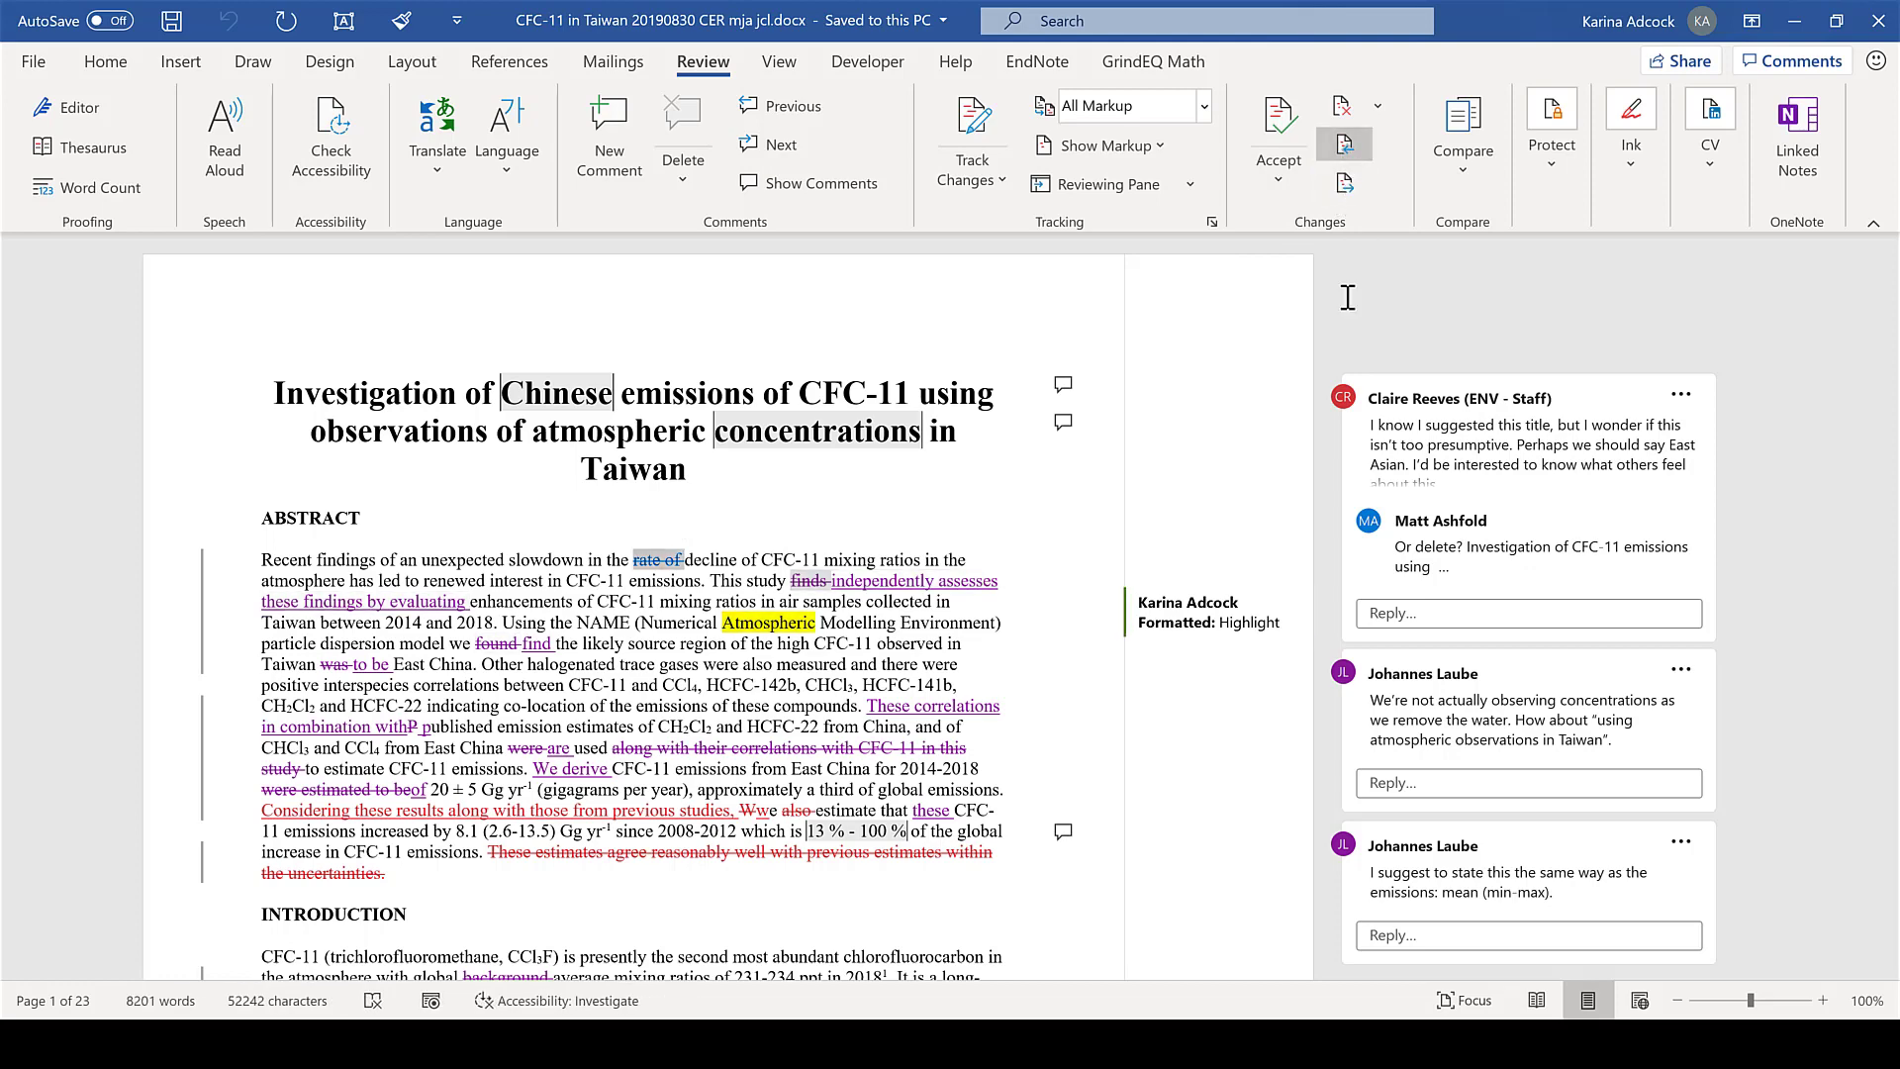
left_click(1280, 186)
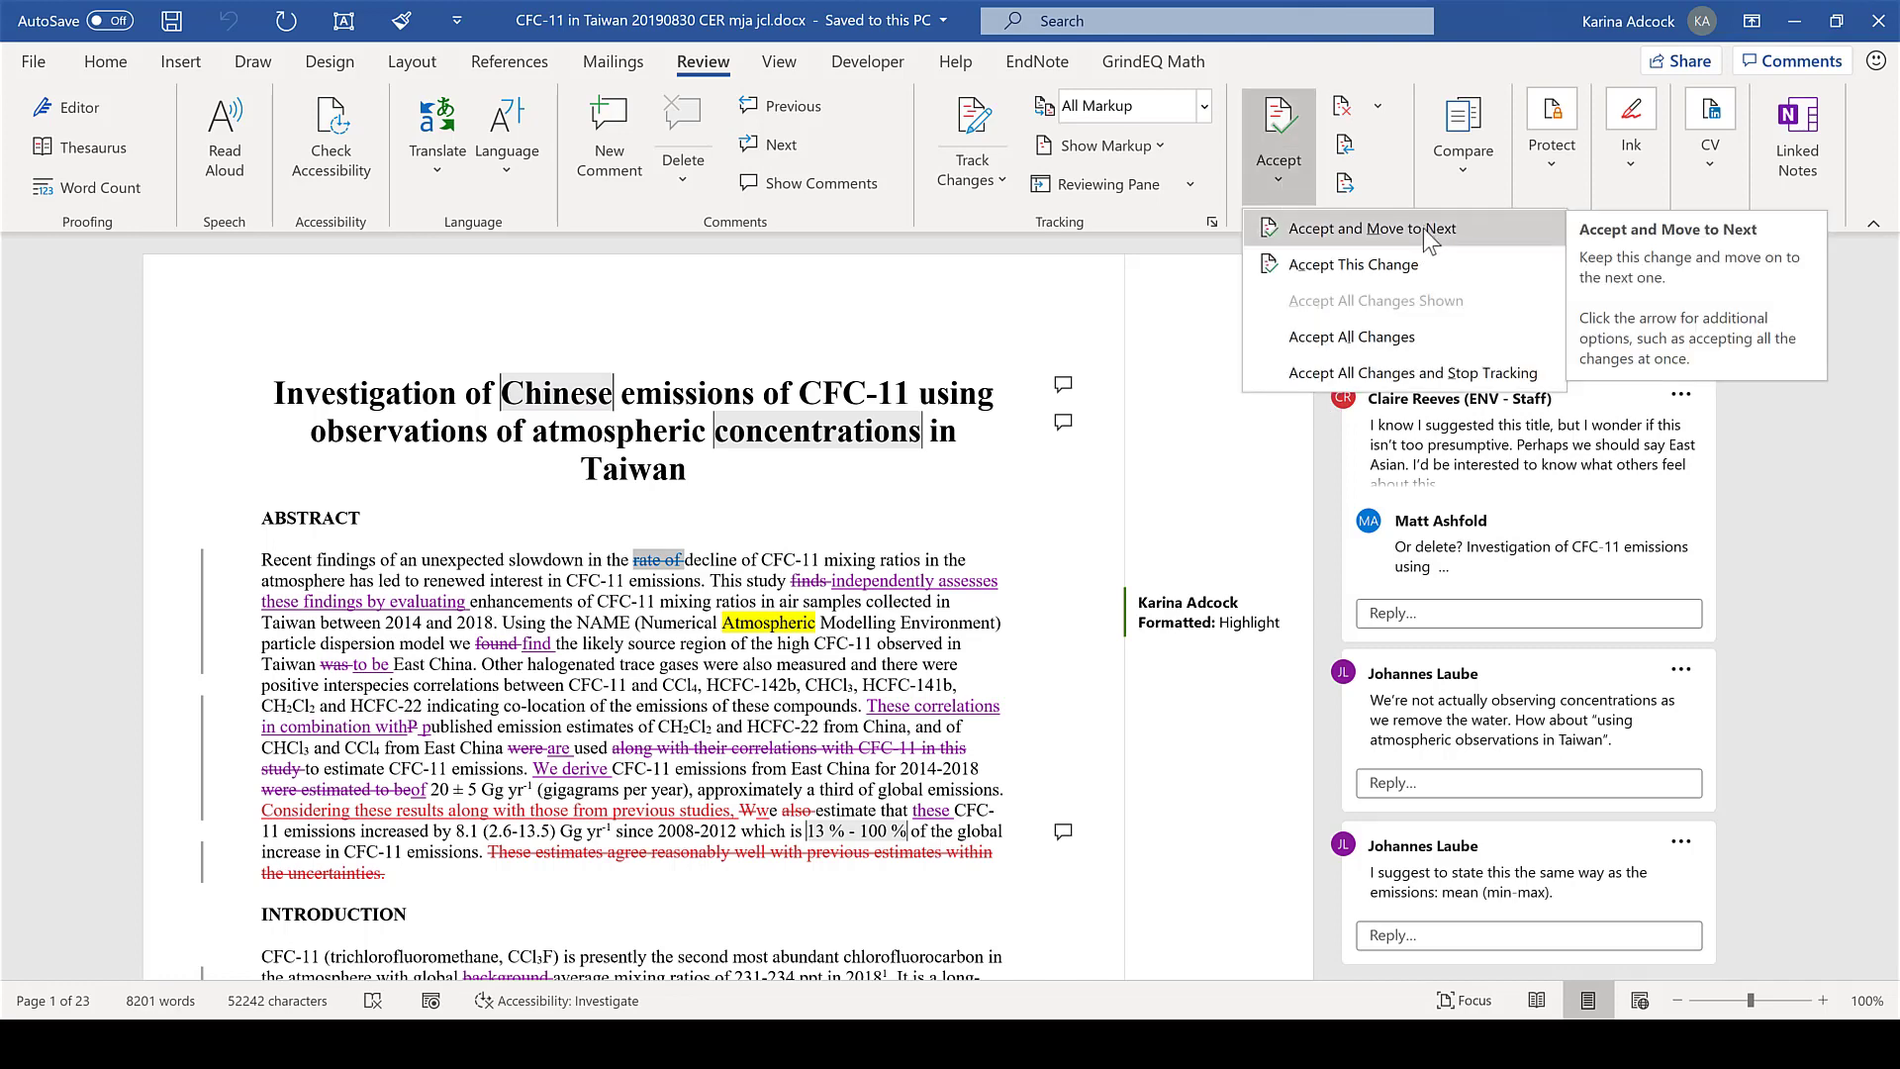
left_click(1425, 230)
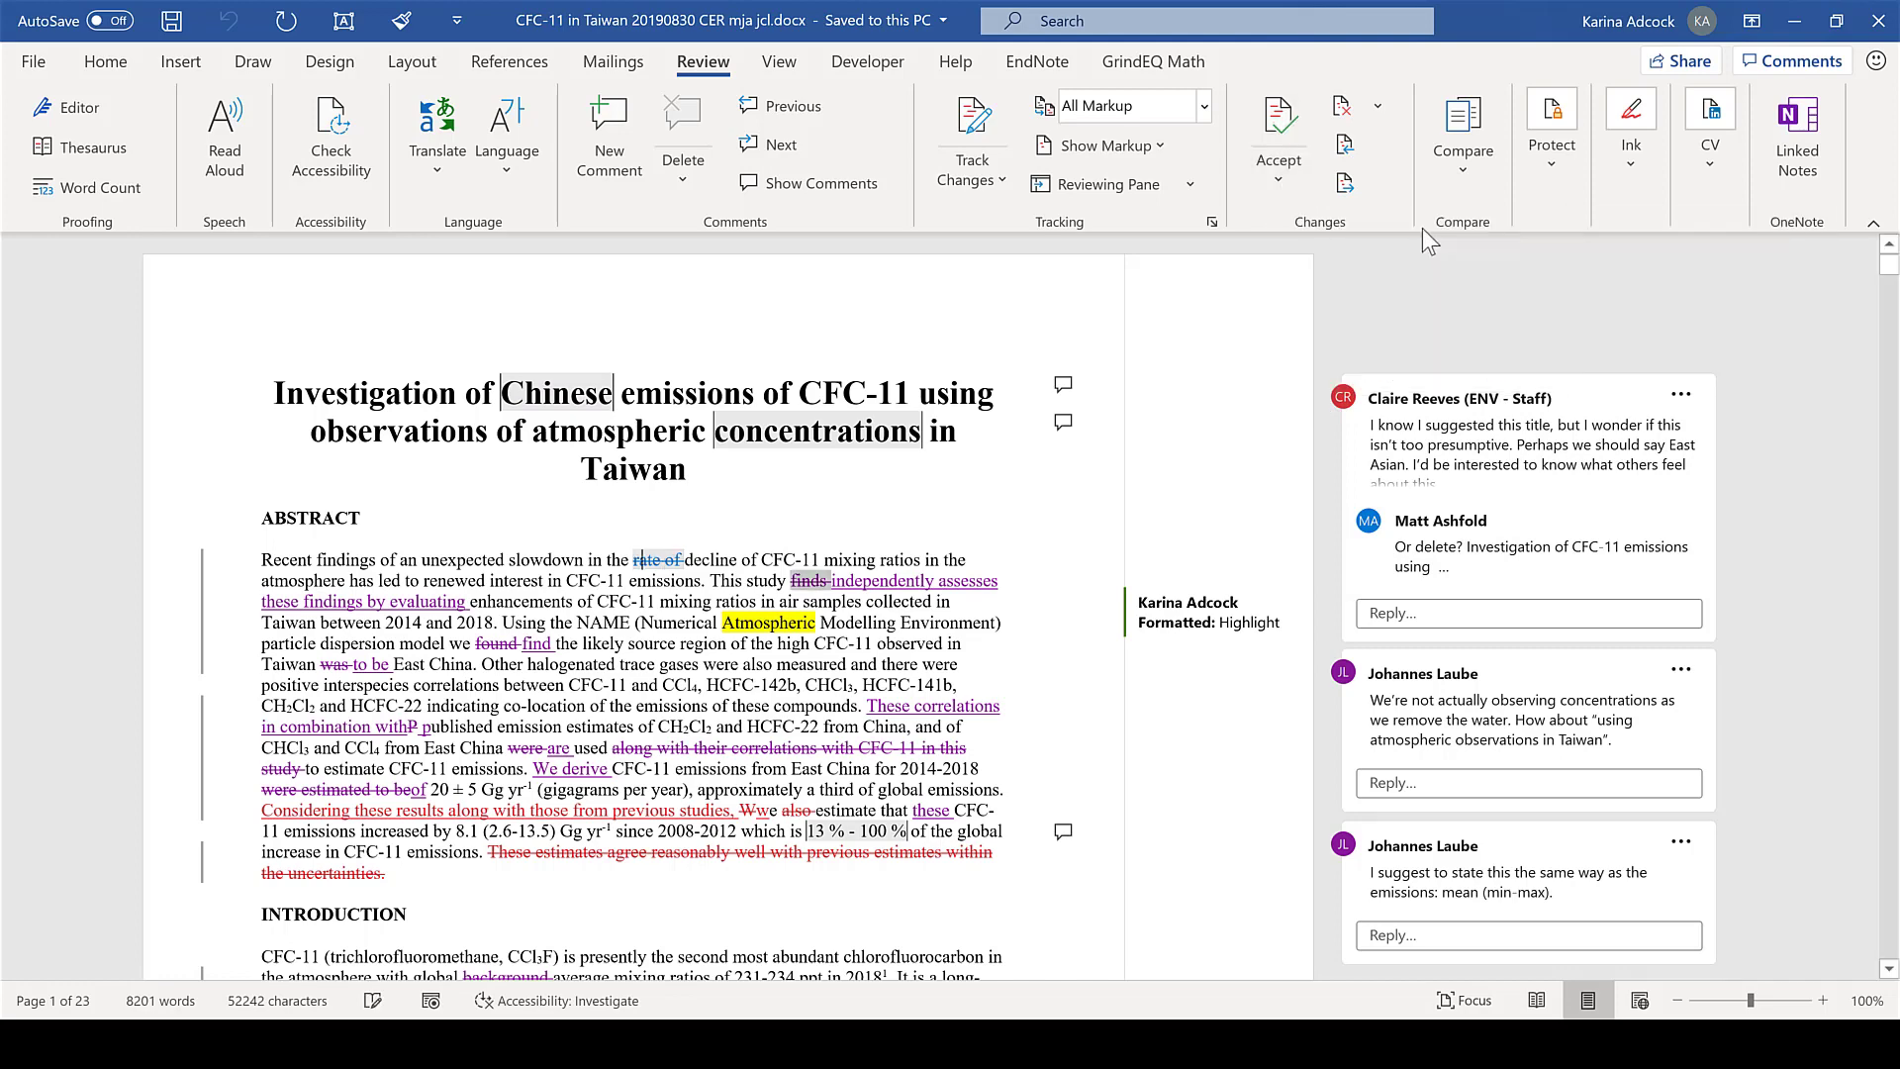
- Accept the 'finds' deletion, and reject the inserted evaluating phrase and the Atmospheric highlight
left_click(1279, 178)
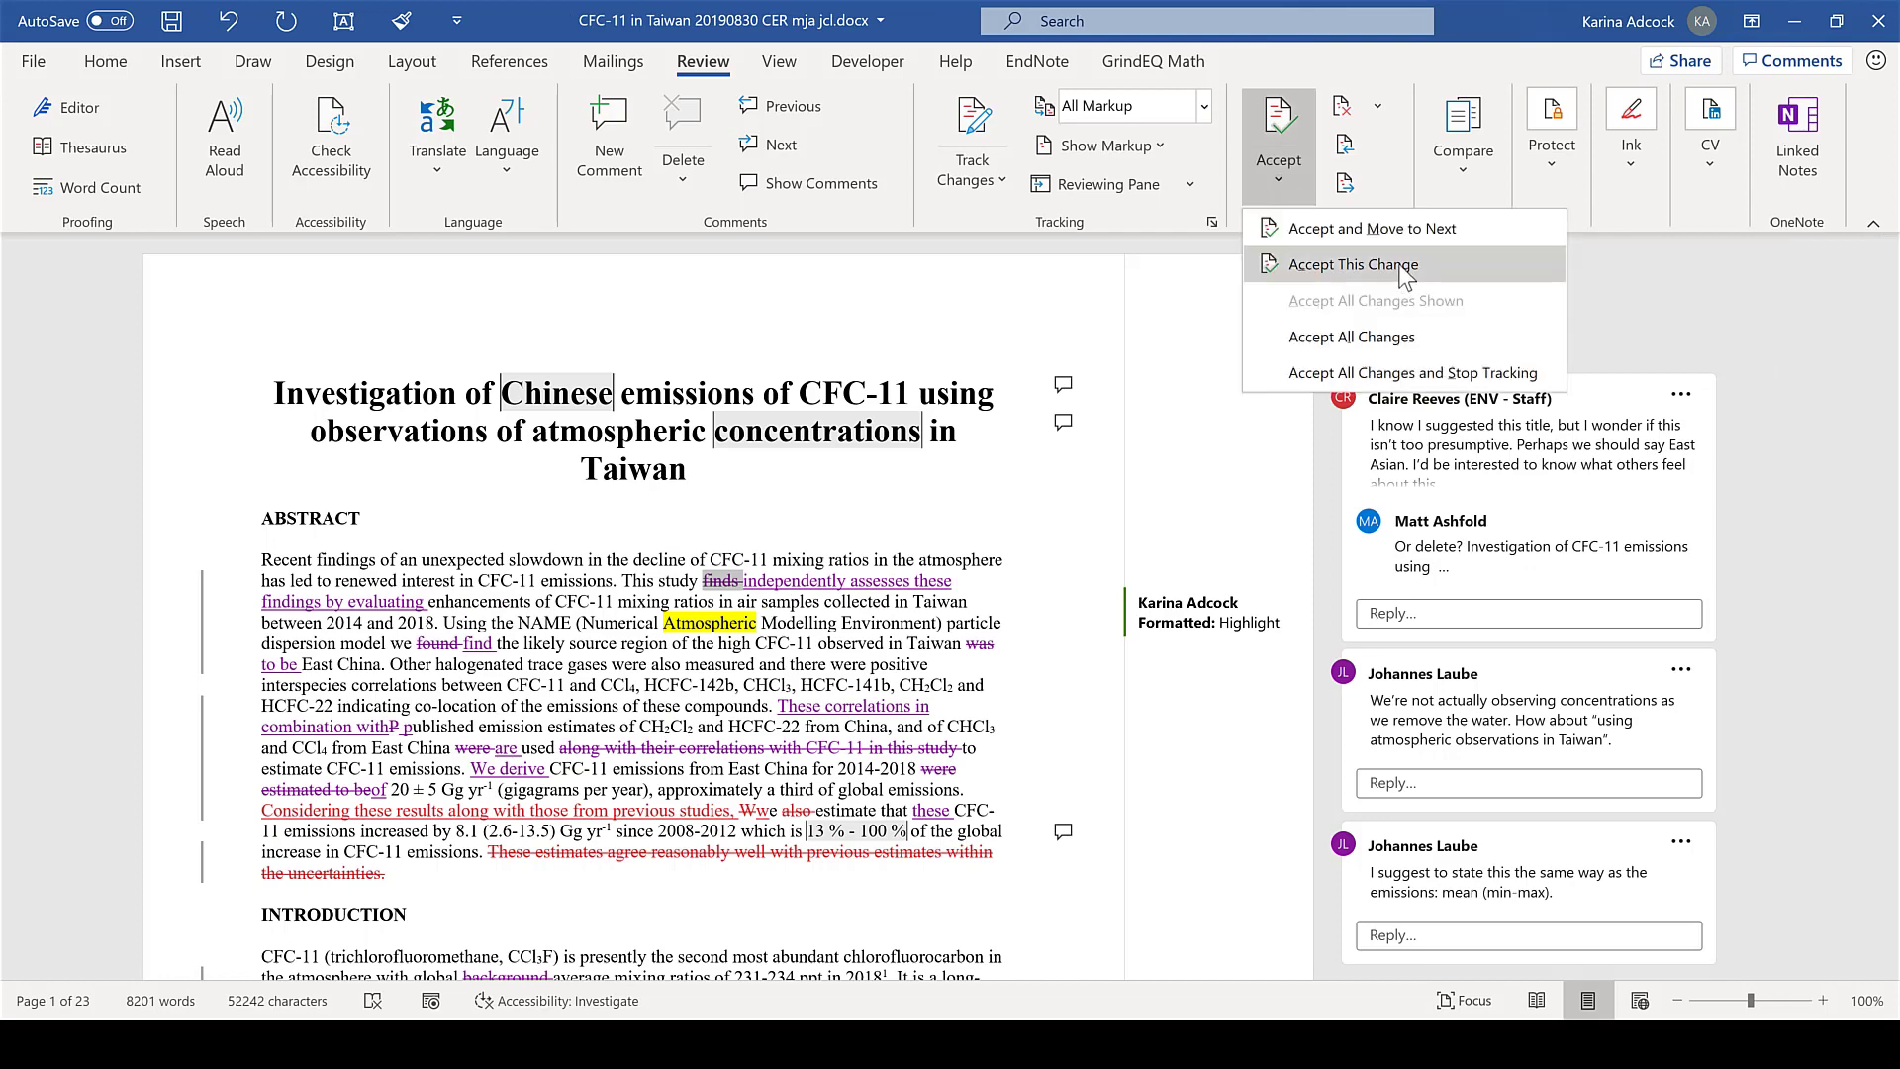
left_click(1401, 265)
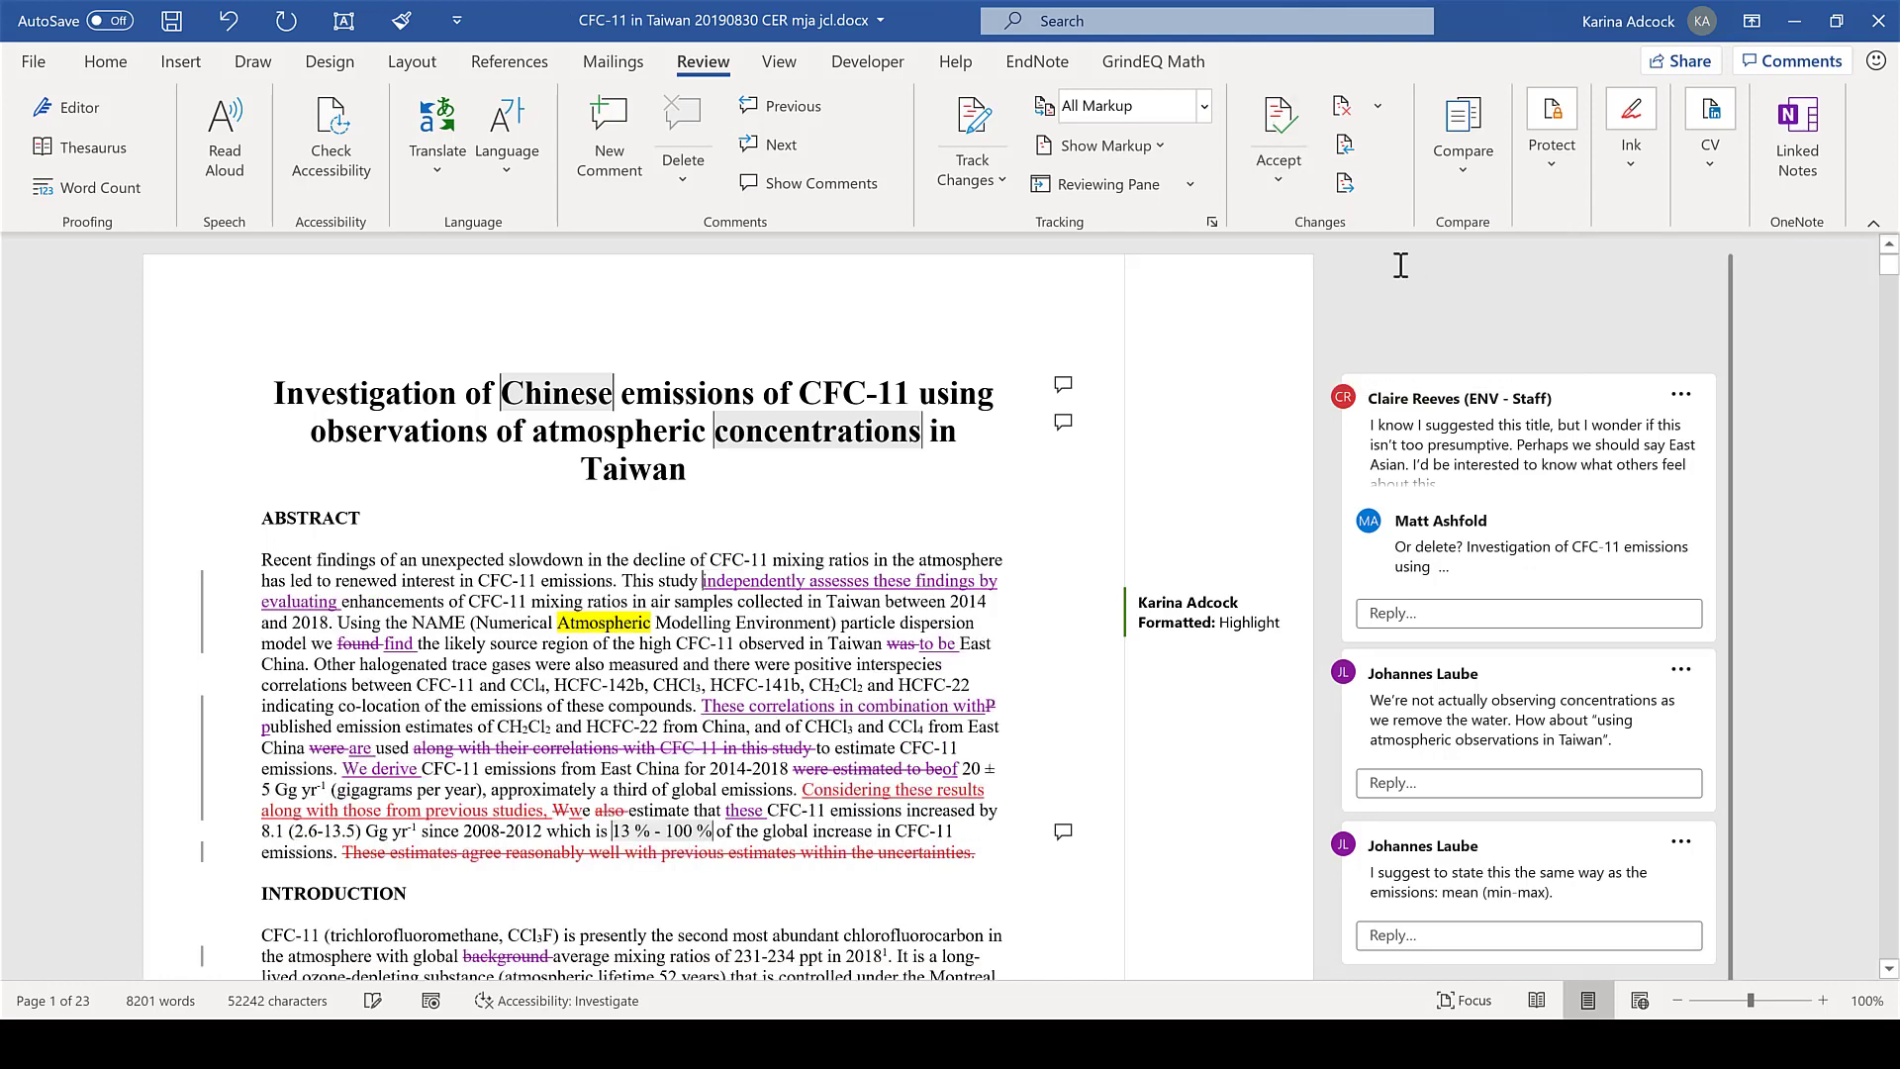
left_click(1384, 105)
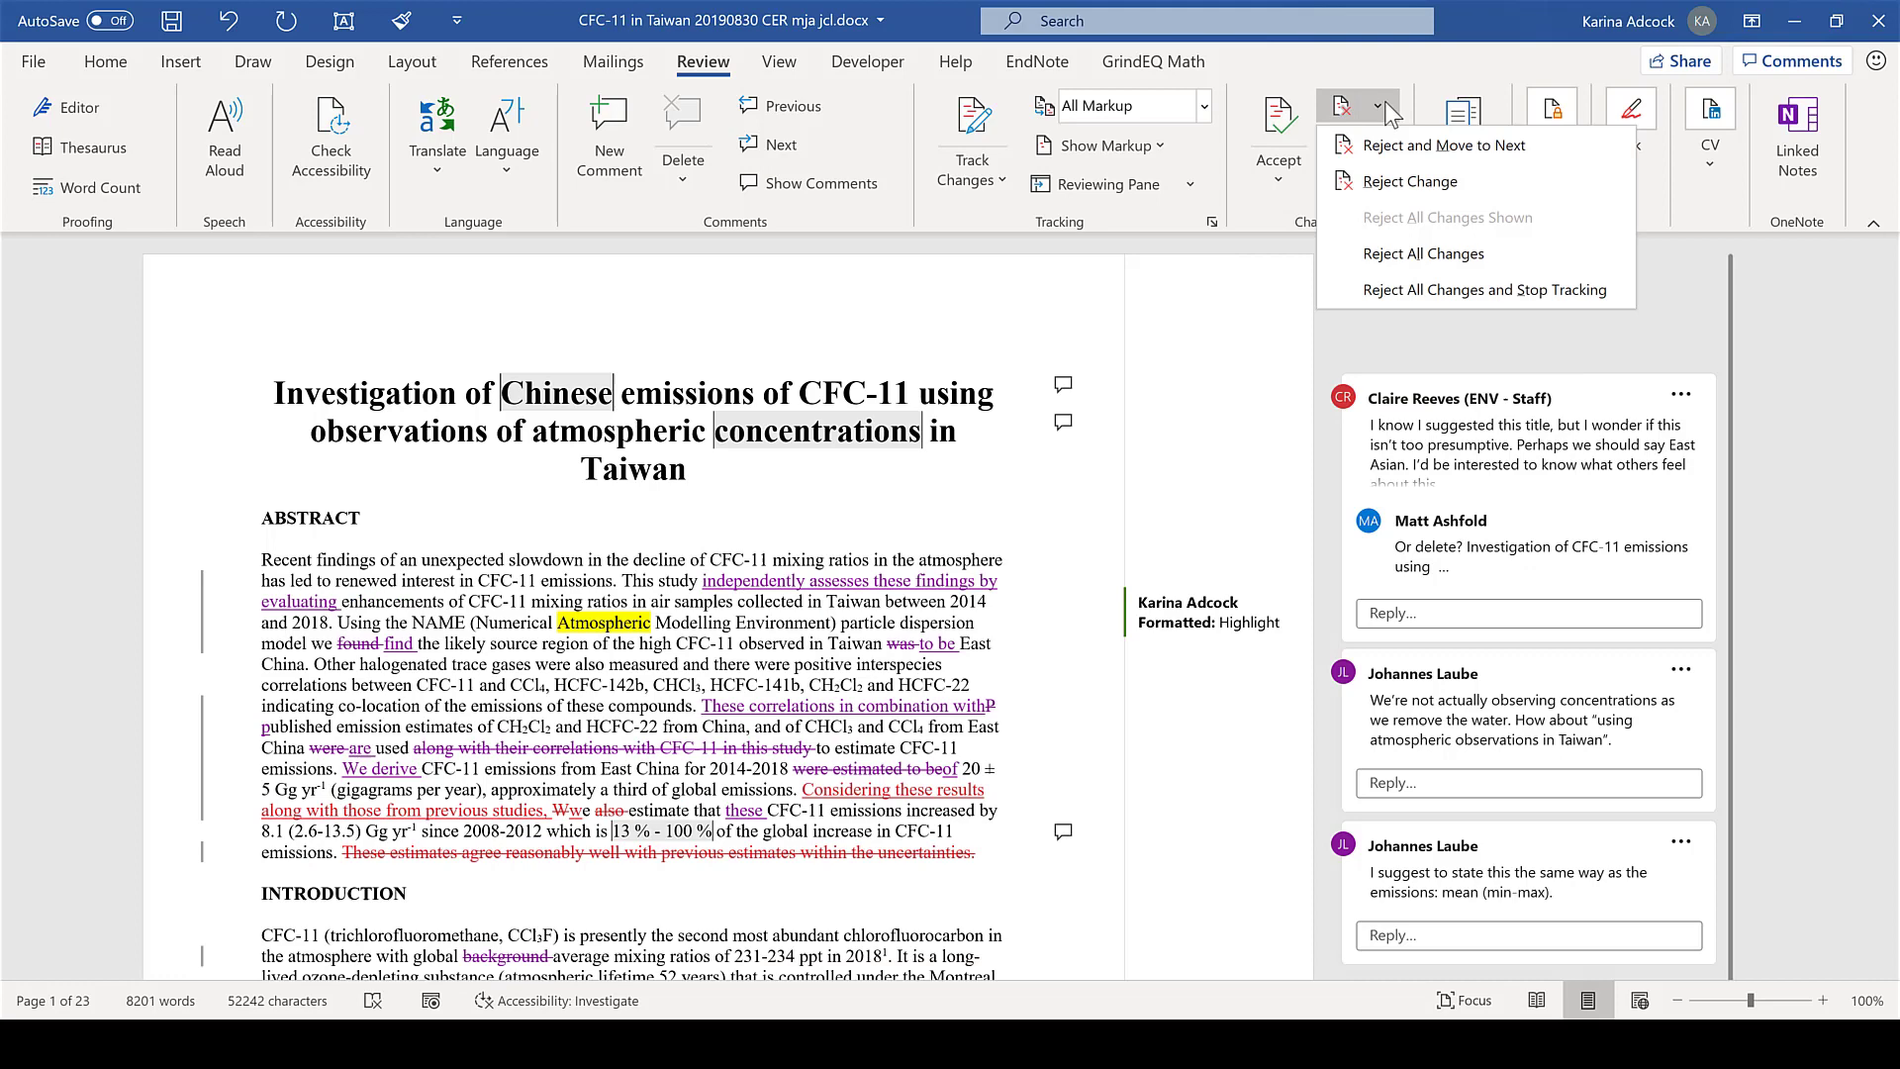
left_click(1430, 146)
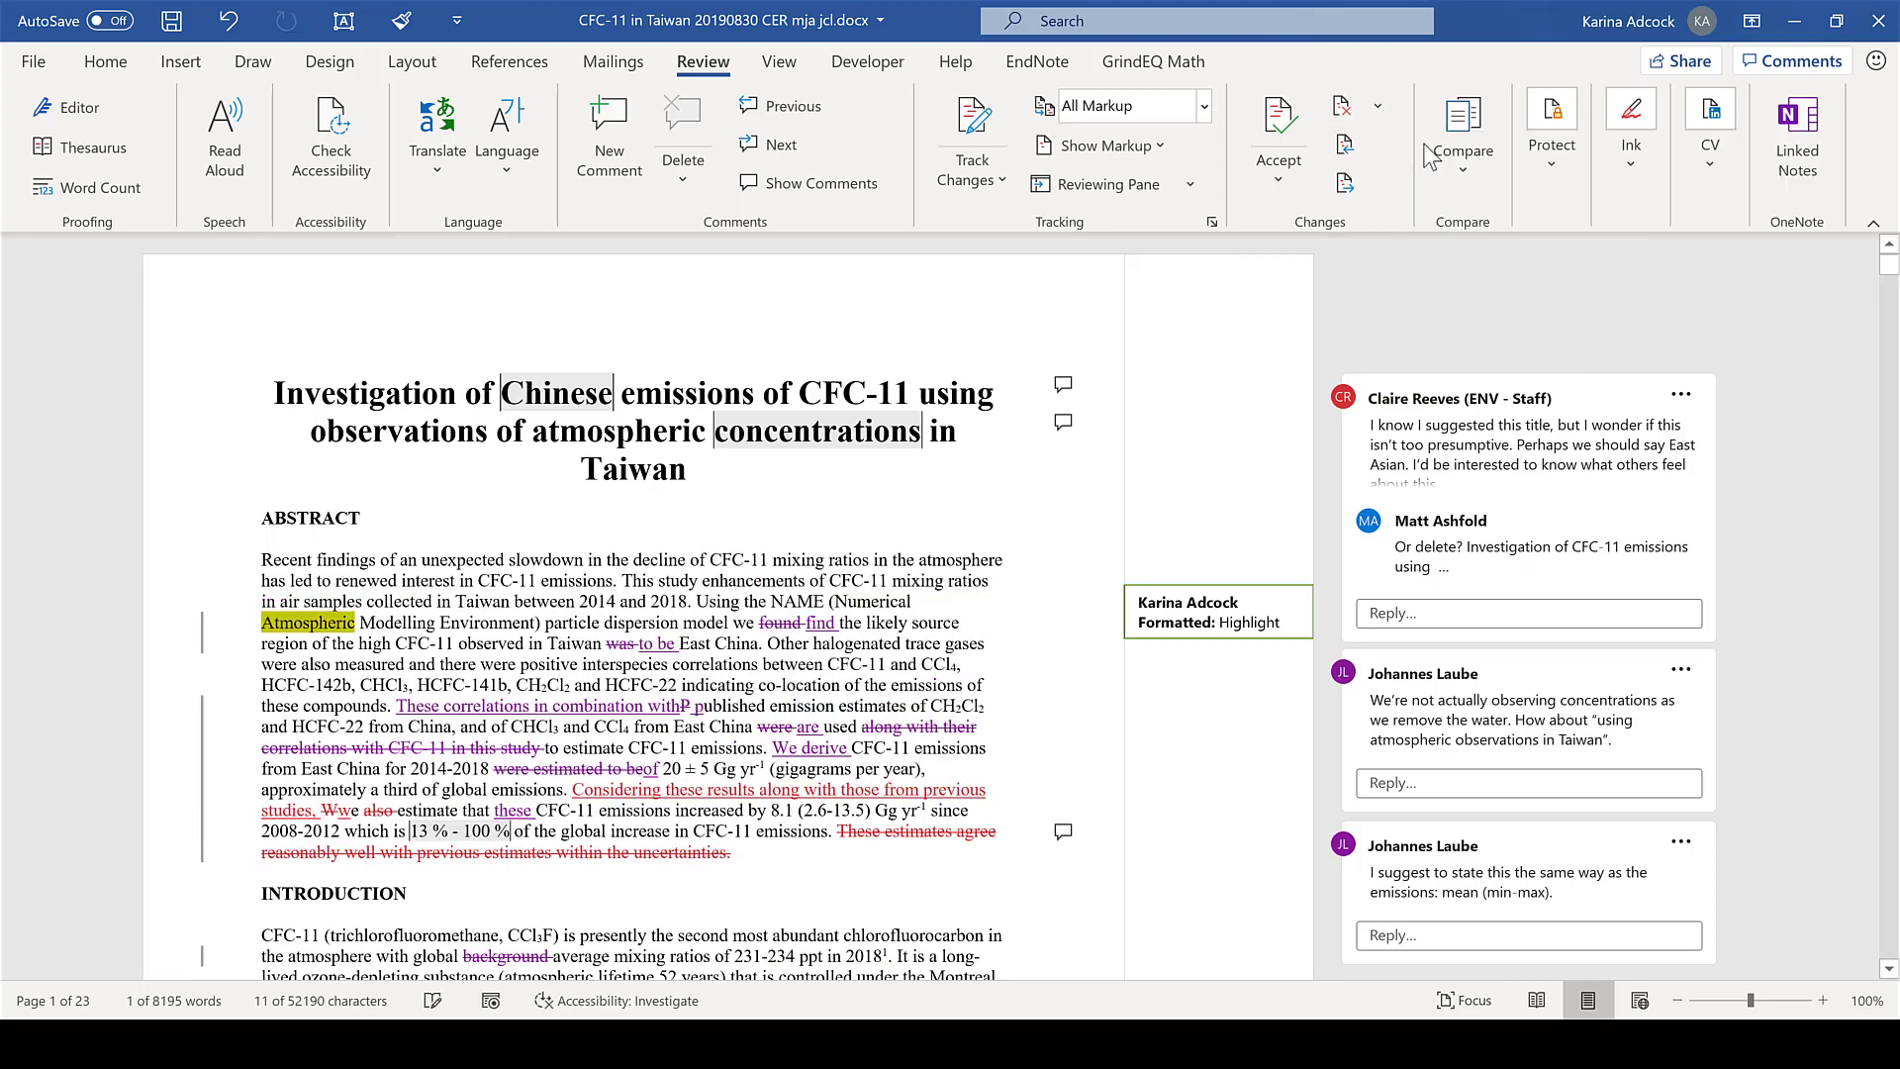
left_click(1380, 100)
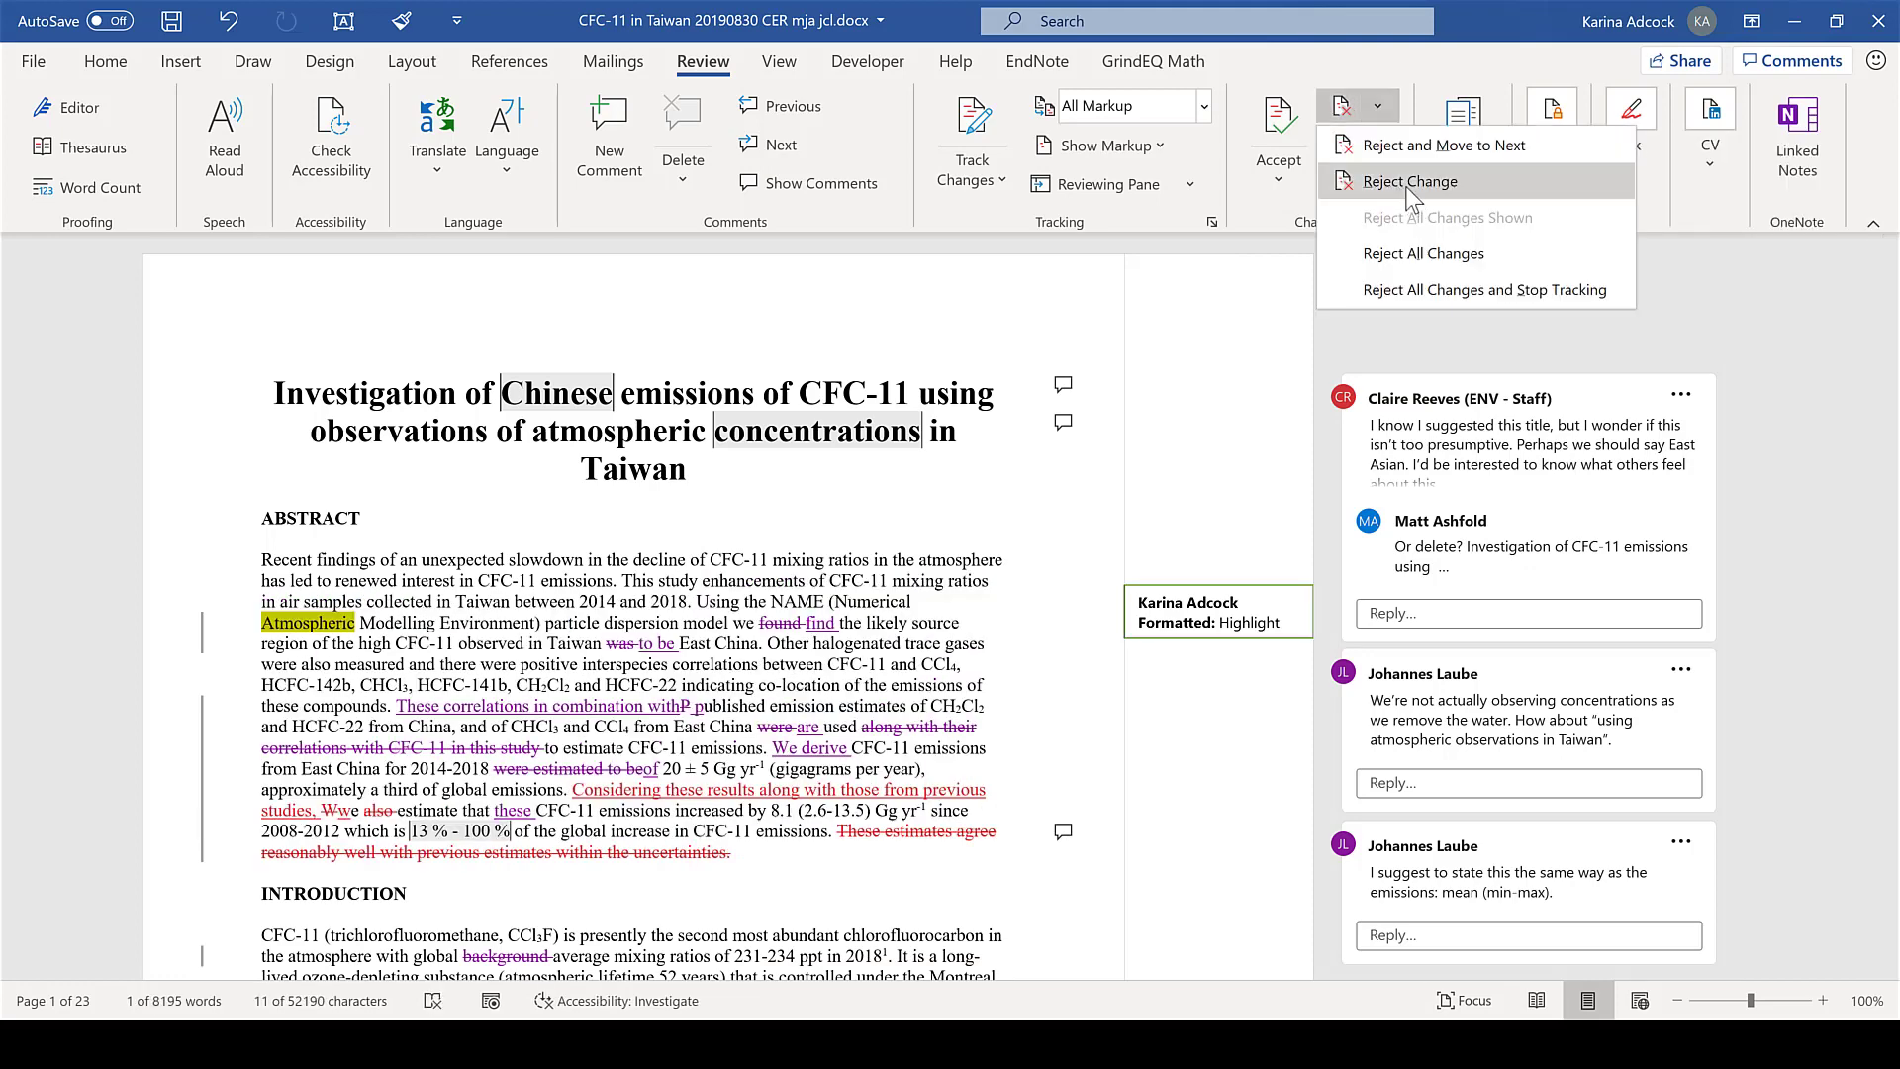
left_click(1412, 188)
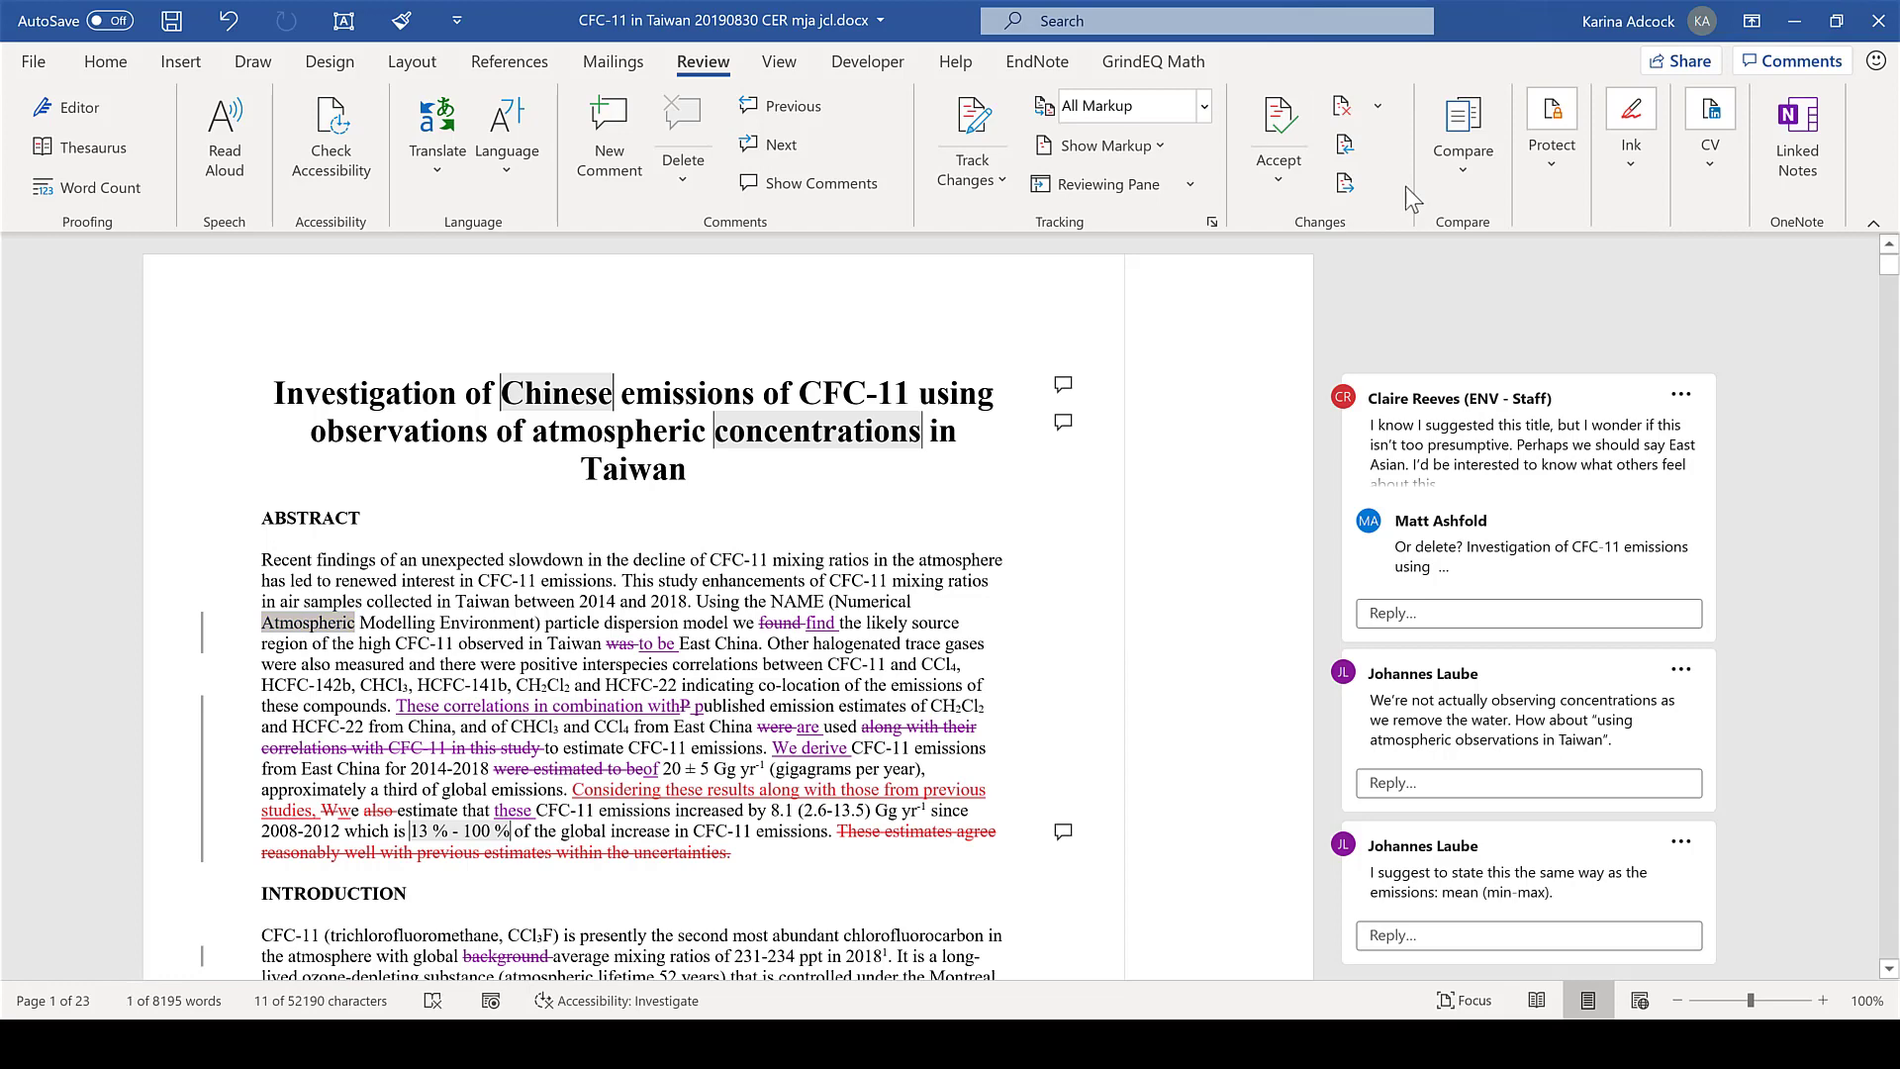
- Settle the found/find change, restoring 'found', leaving the accept and reject menus unused
left_click(1287, 121)
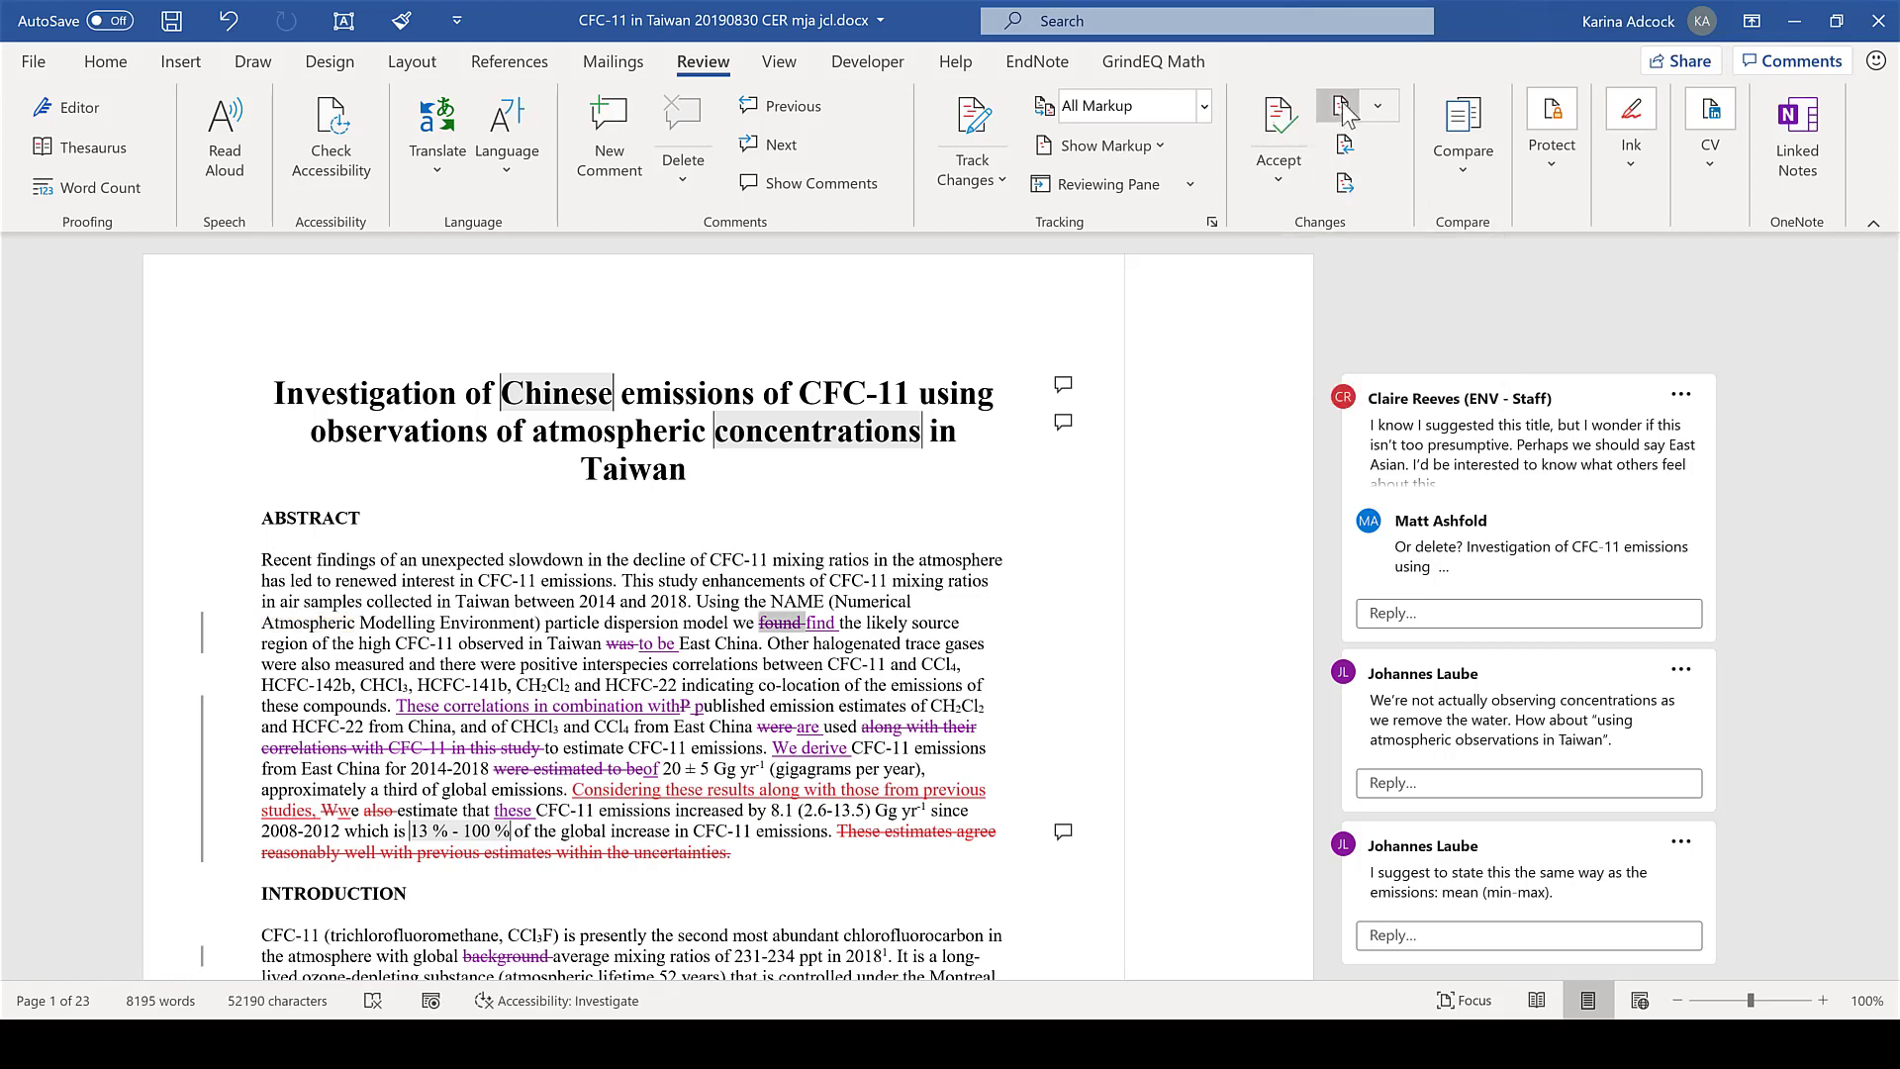
left_click(1348, 112)
left_click(1278, 124)
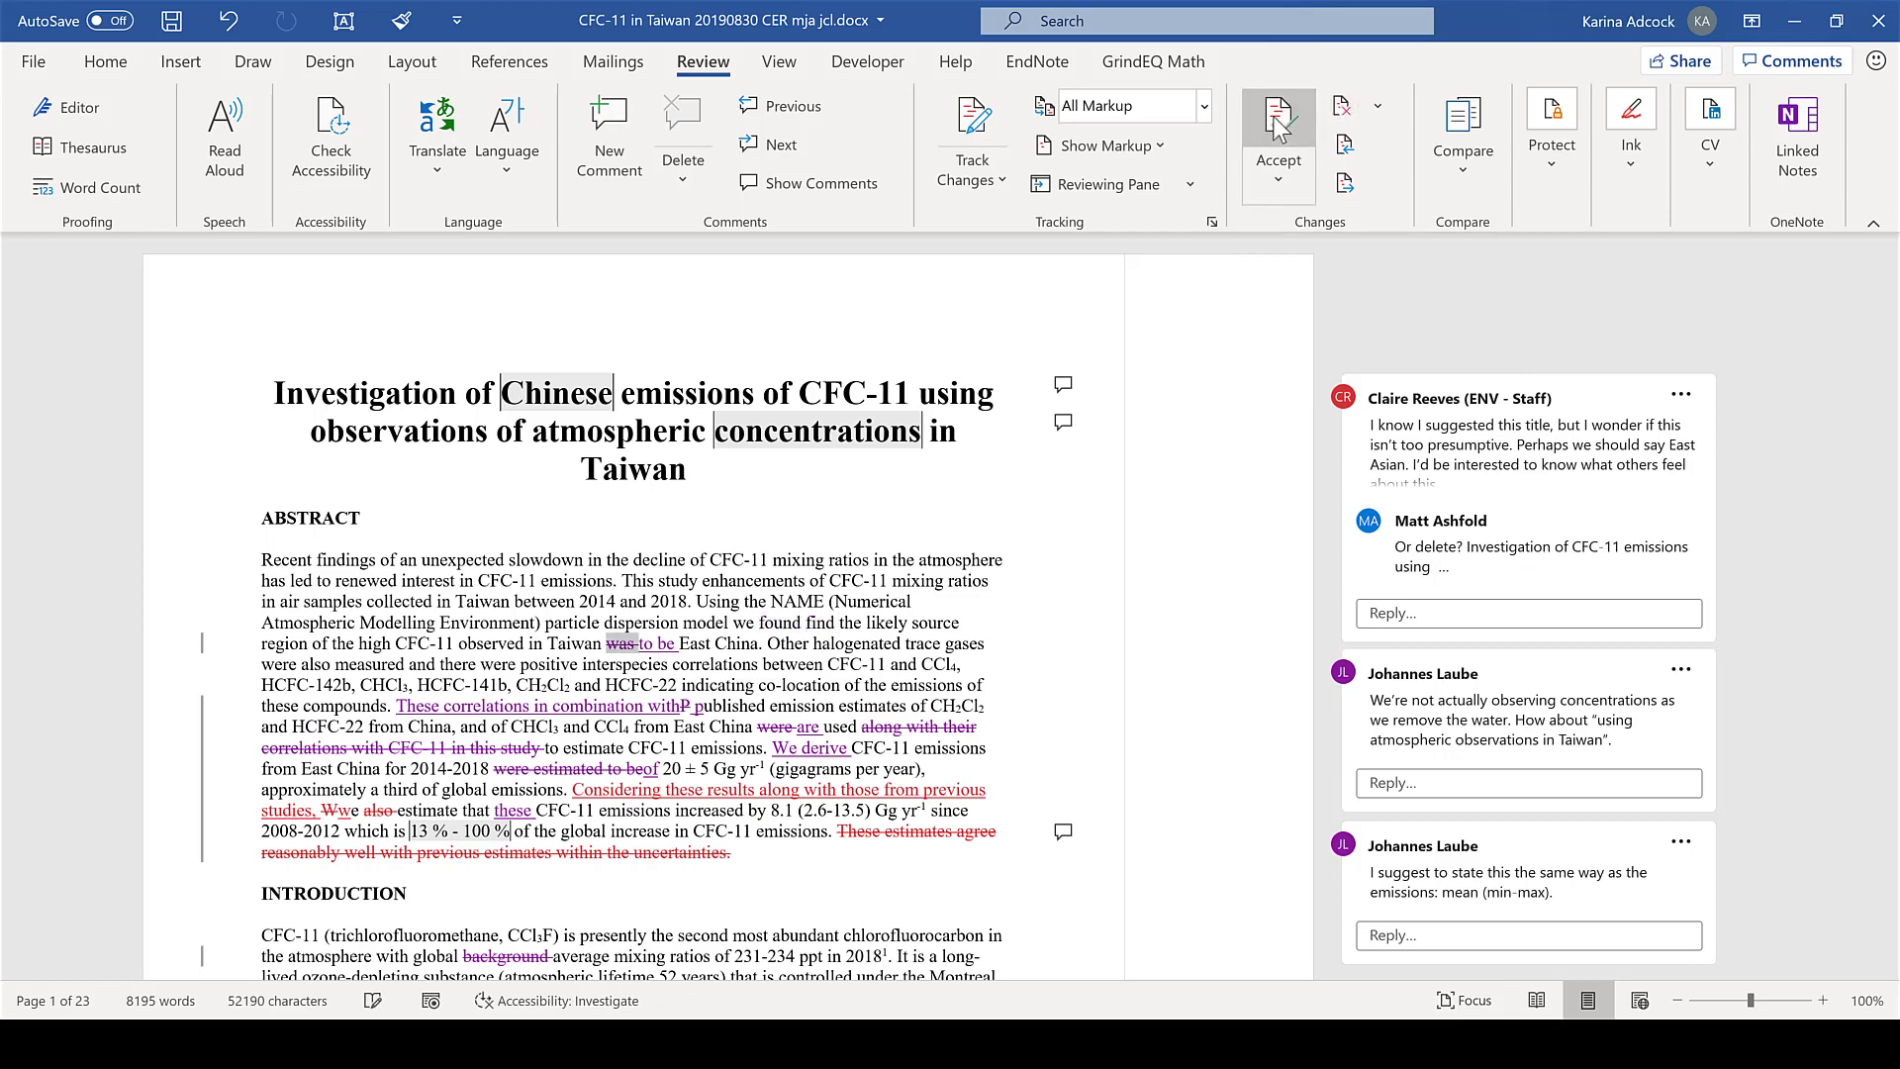
left_click(1281, 176)
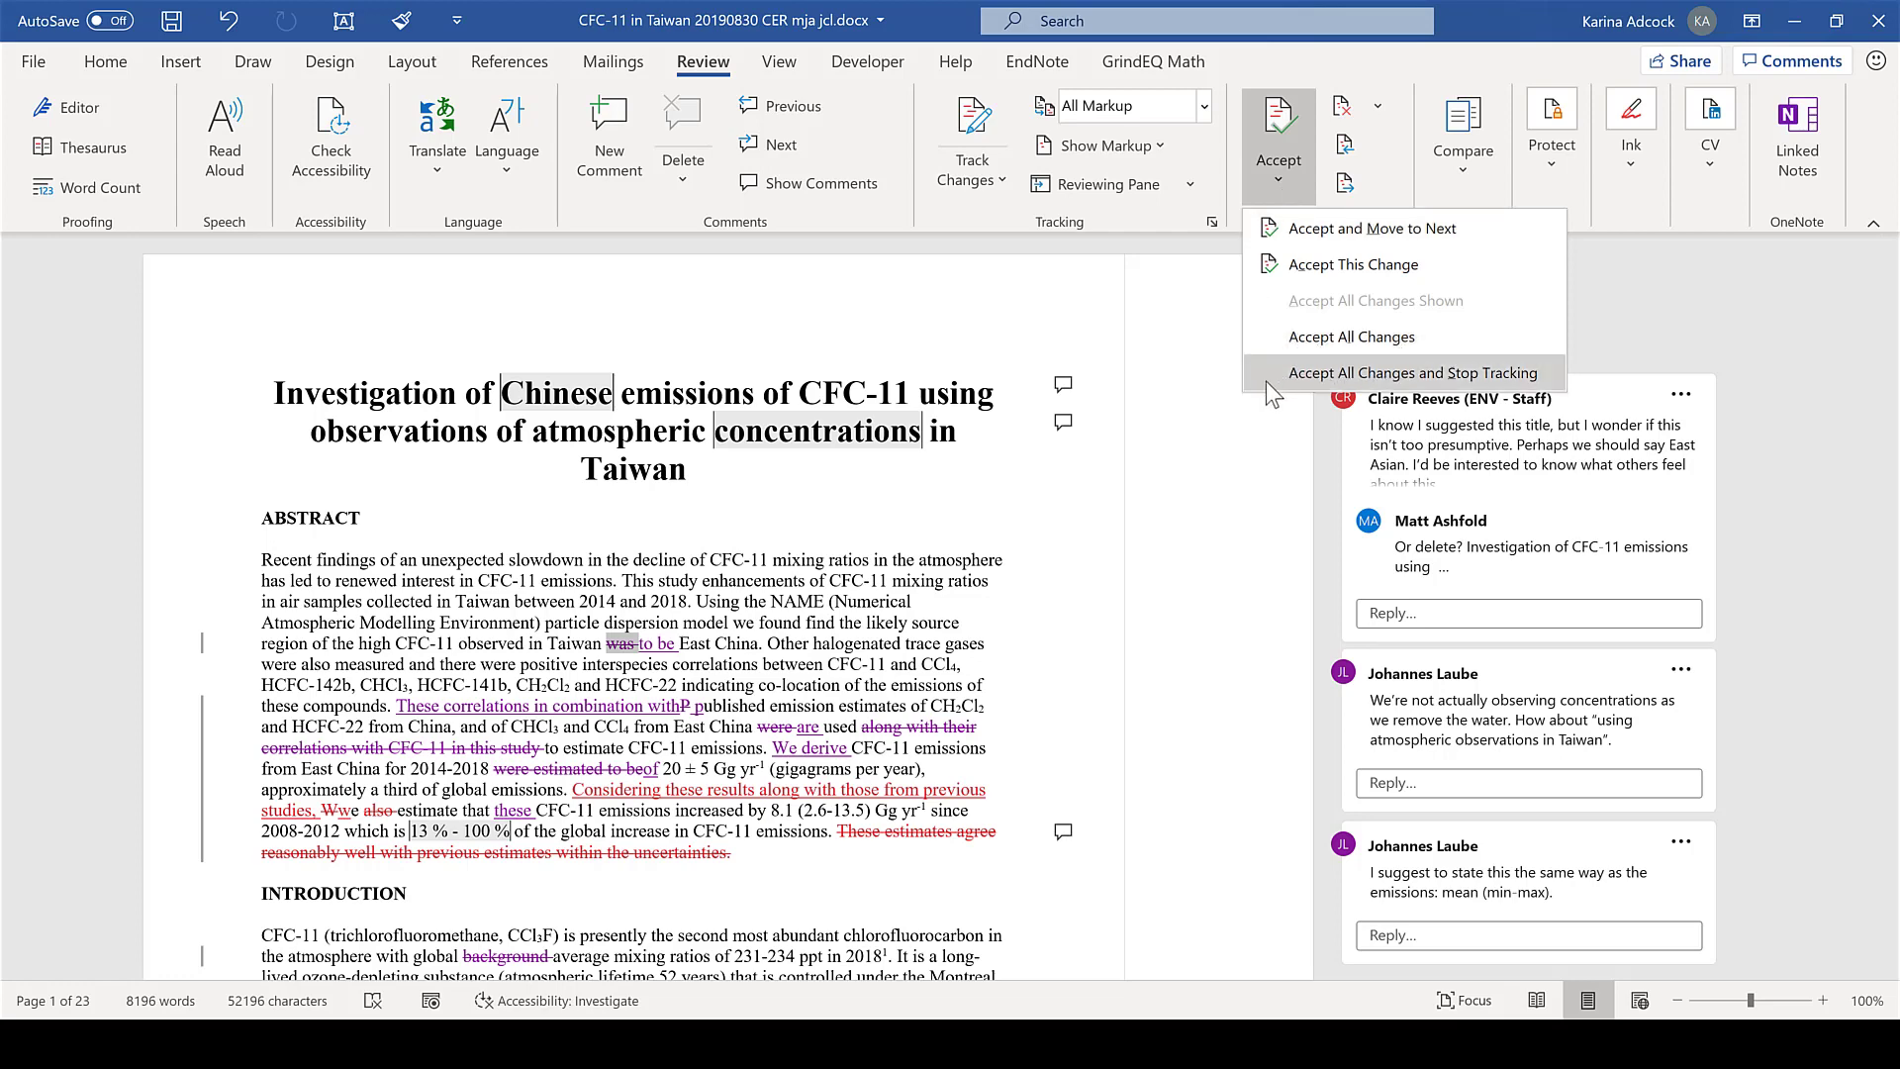
left_click(1227, 206)
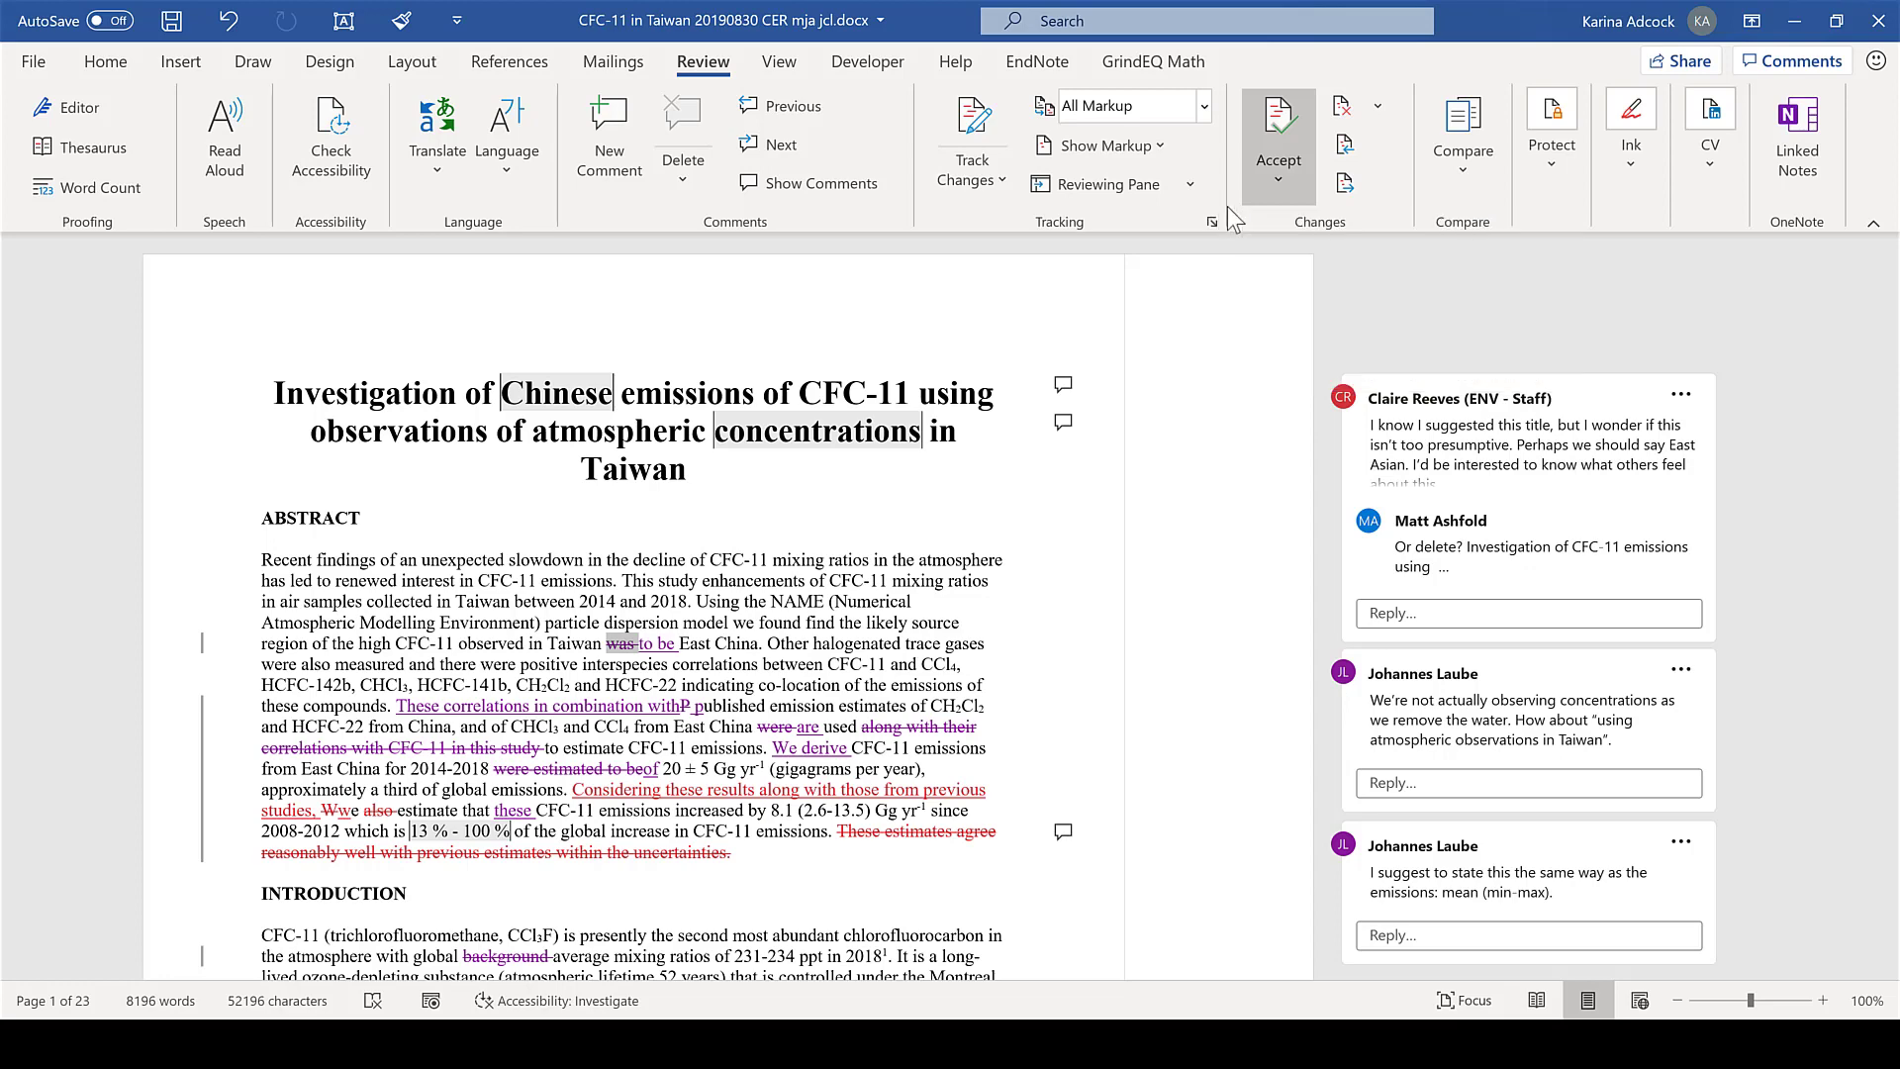
left_click(1378, 106)
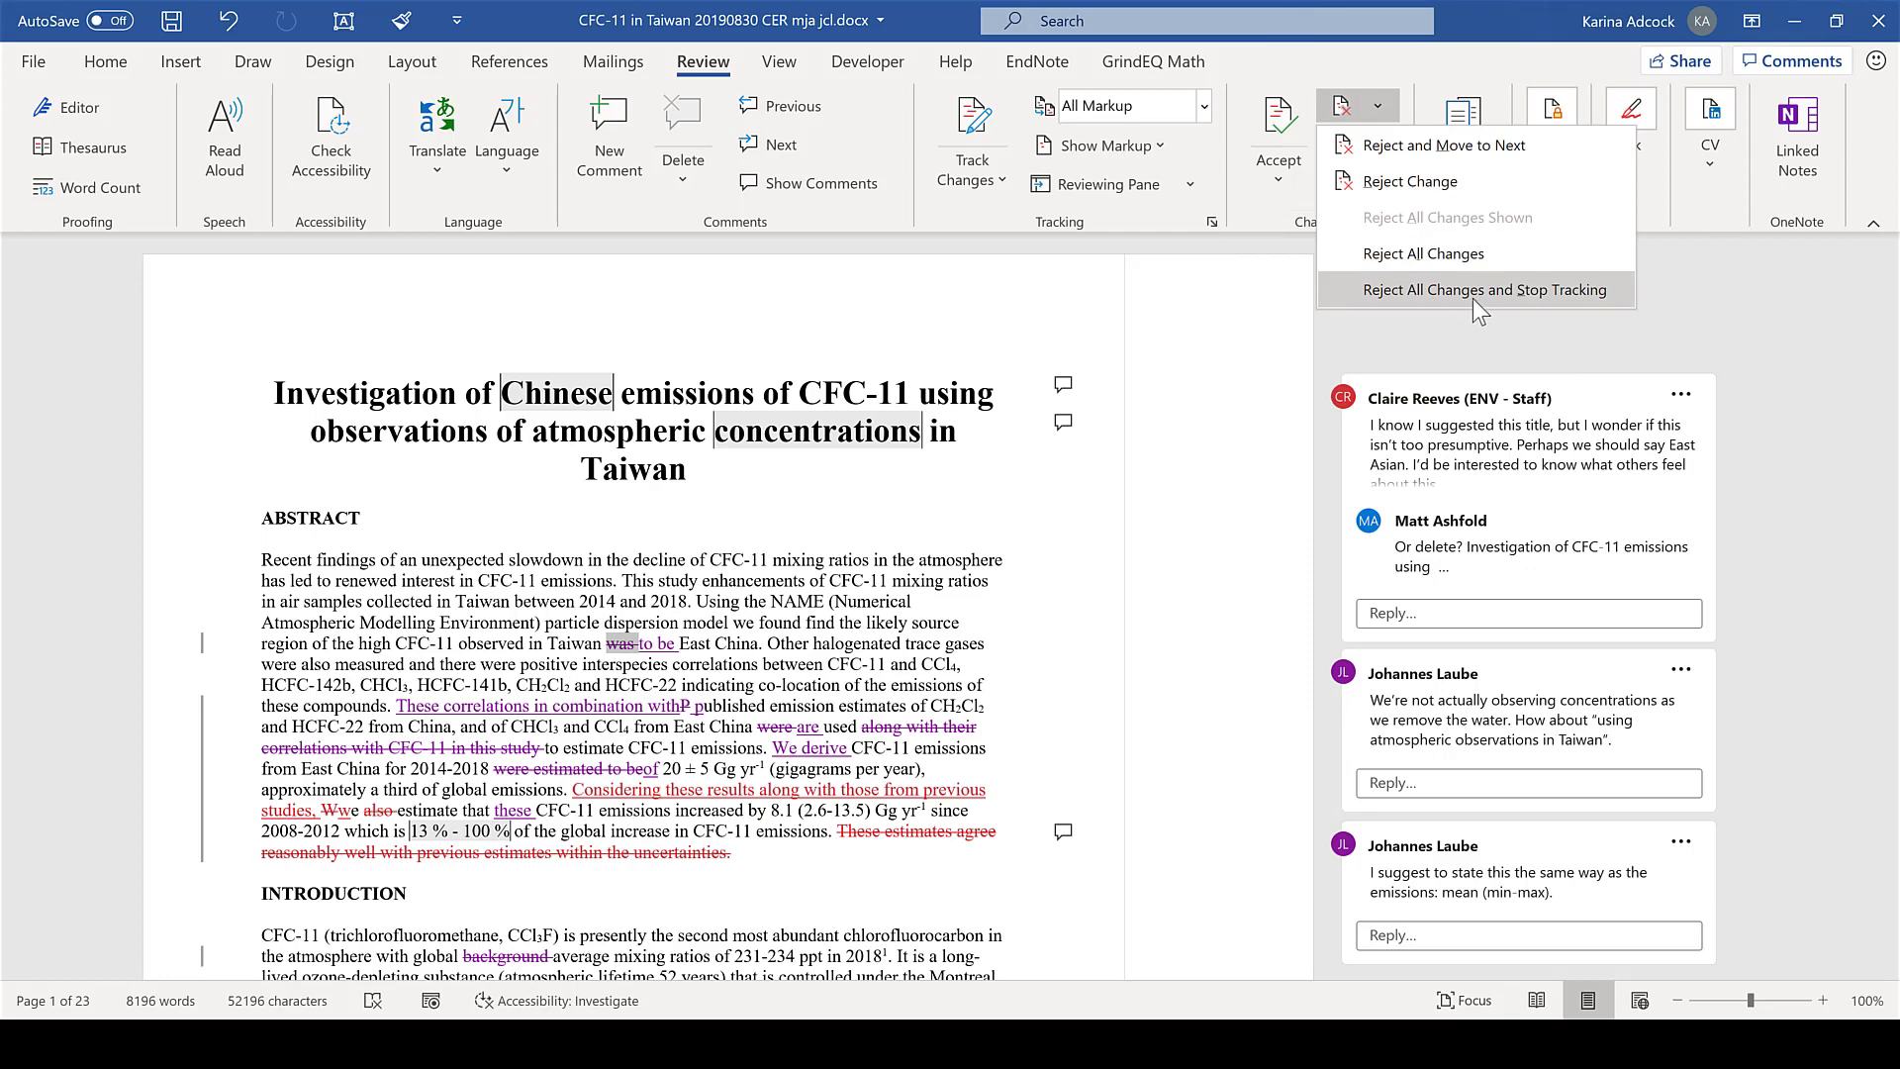
left_click(1257, 212)
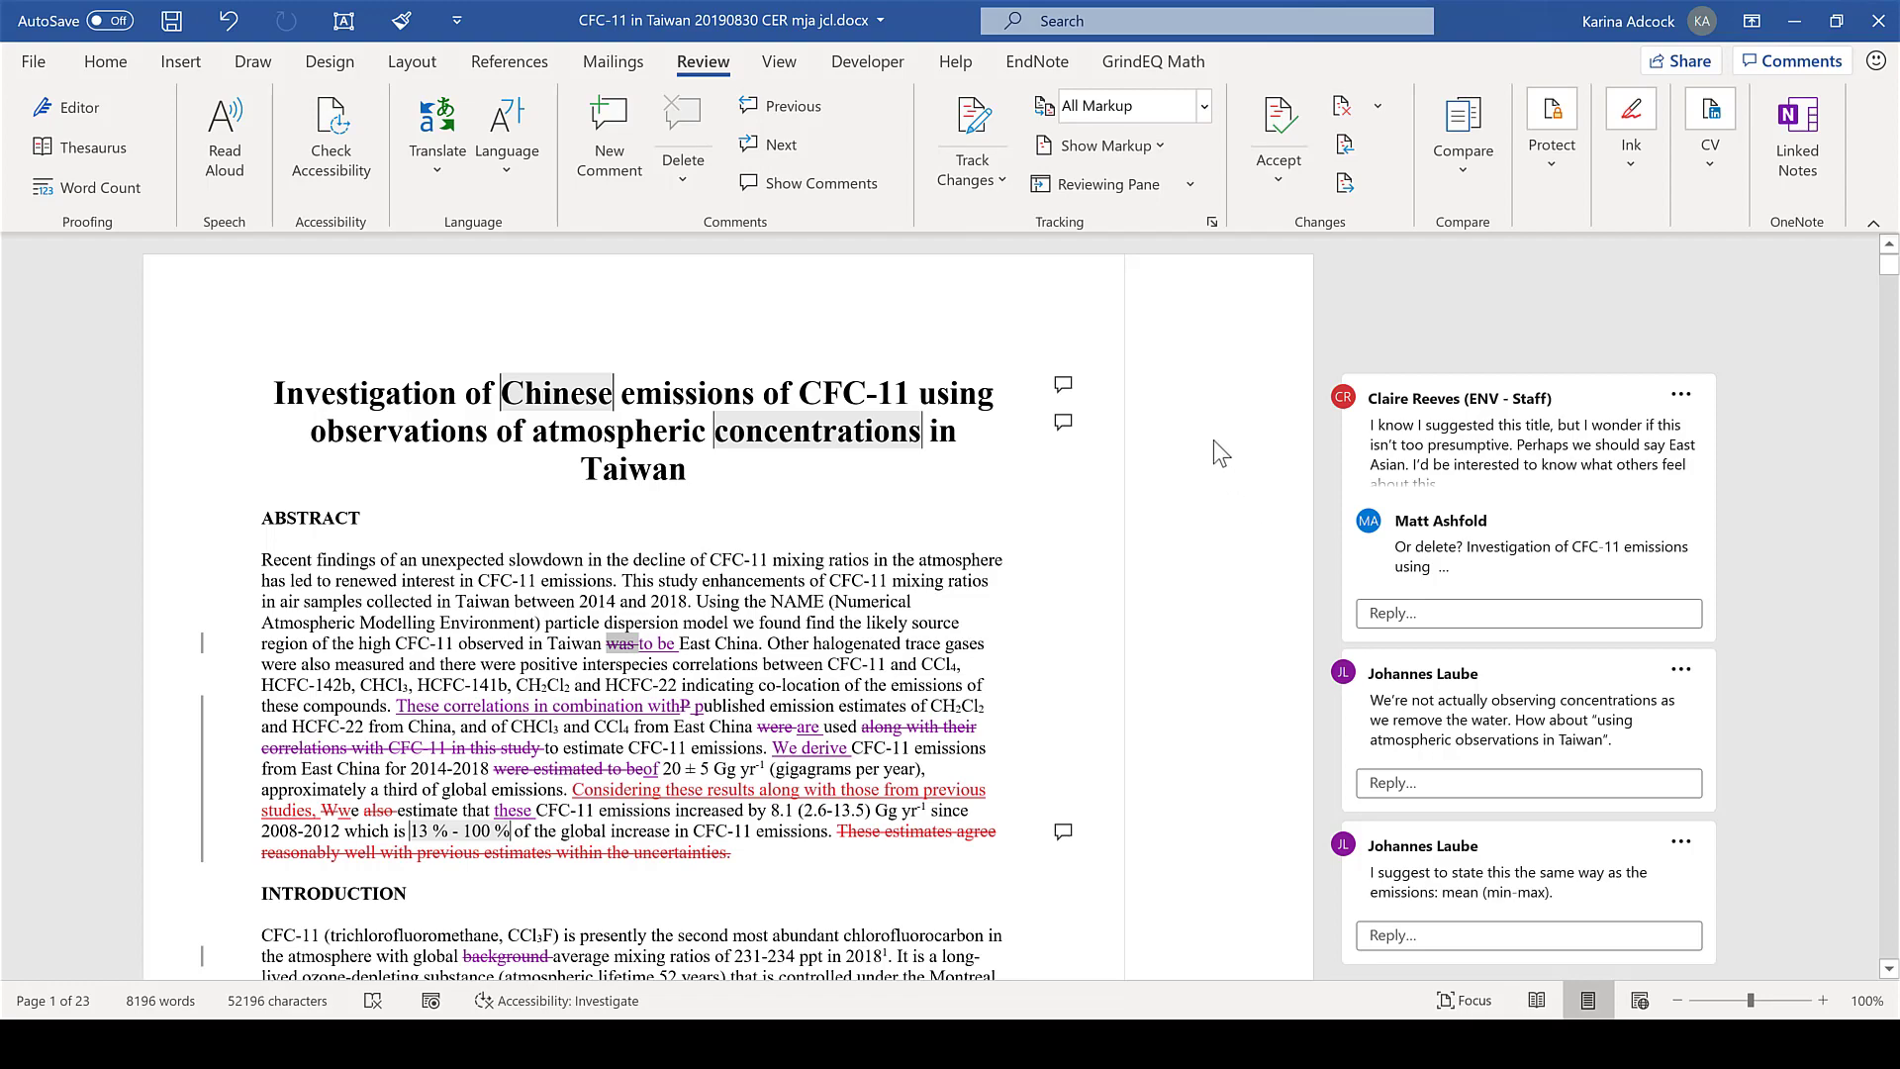
- Scroll the manuscript and show comments in the docked Comments pane
scroll(1214, 441, "down", 5)
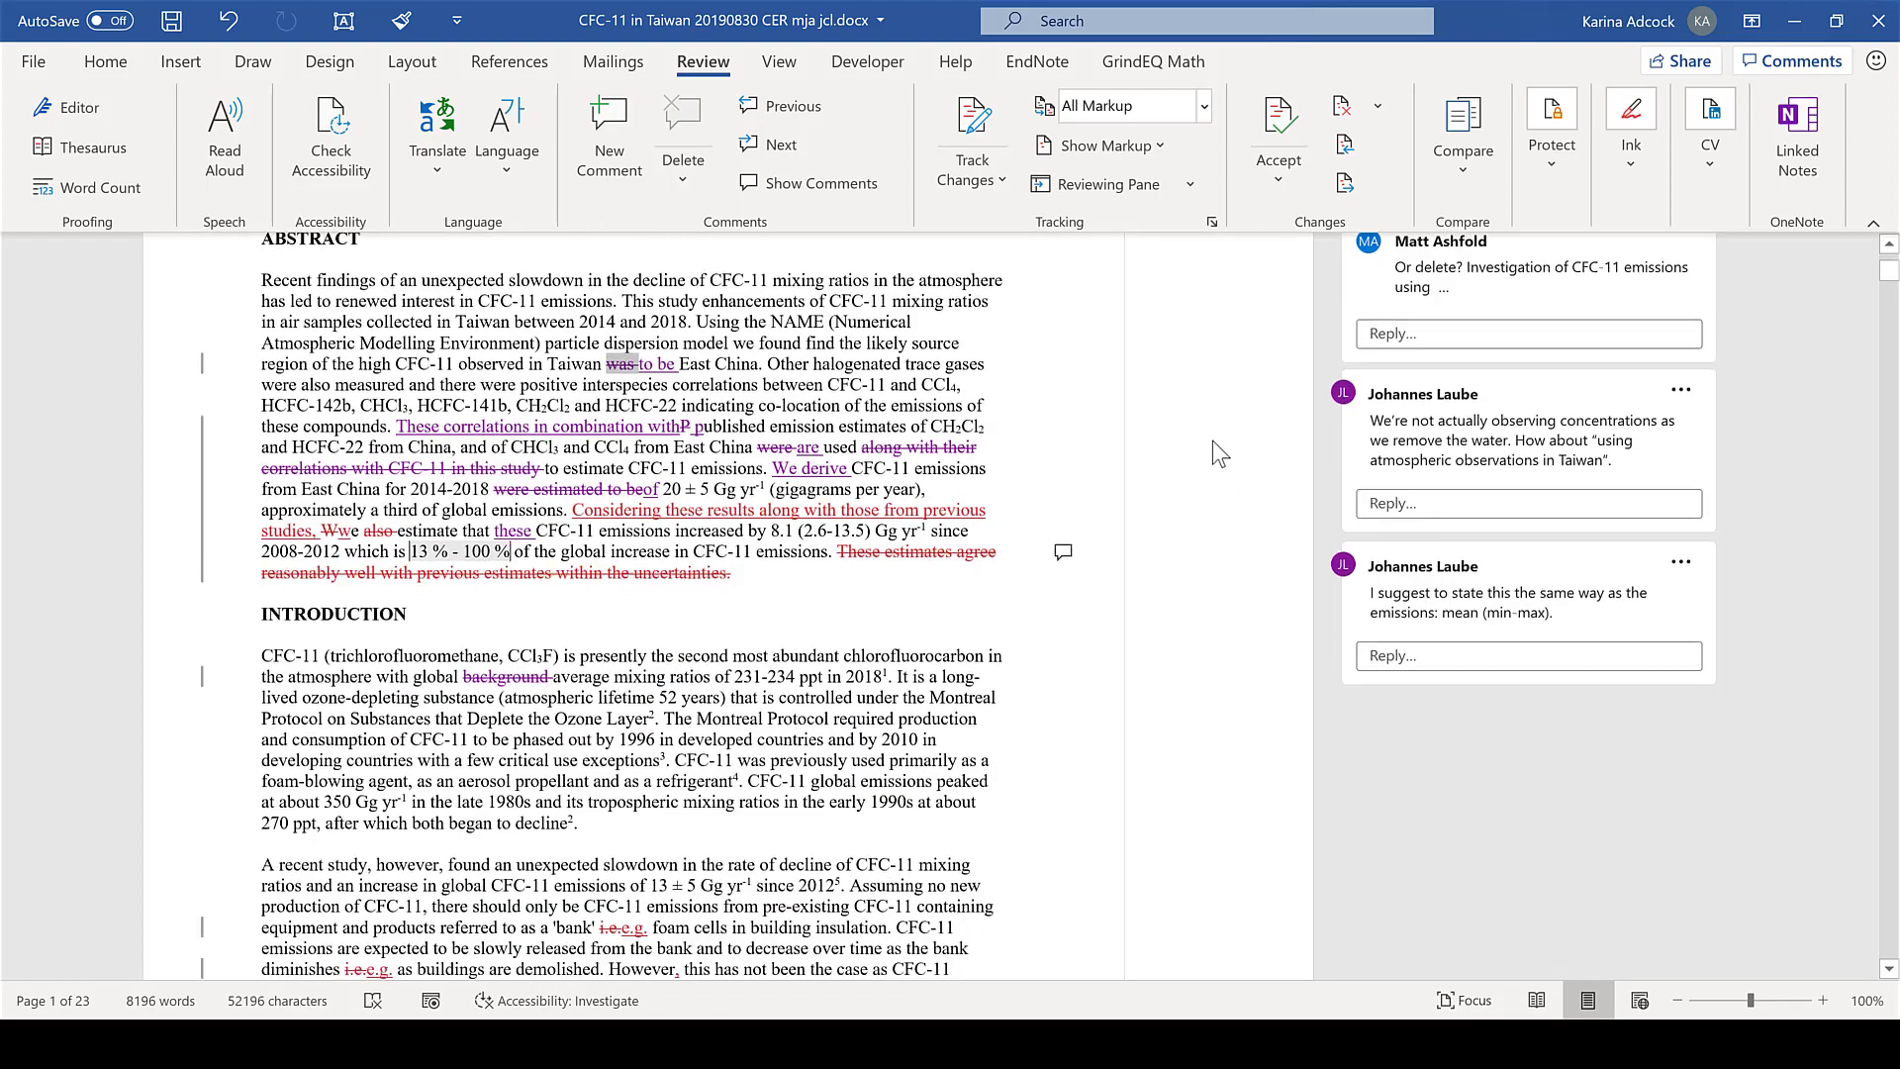
scroll(1213, 441, "down", 4)
scroll(1213, 442, "up", 5)
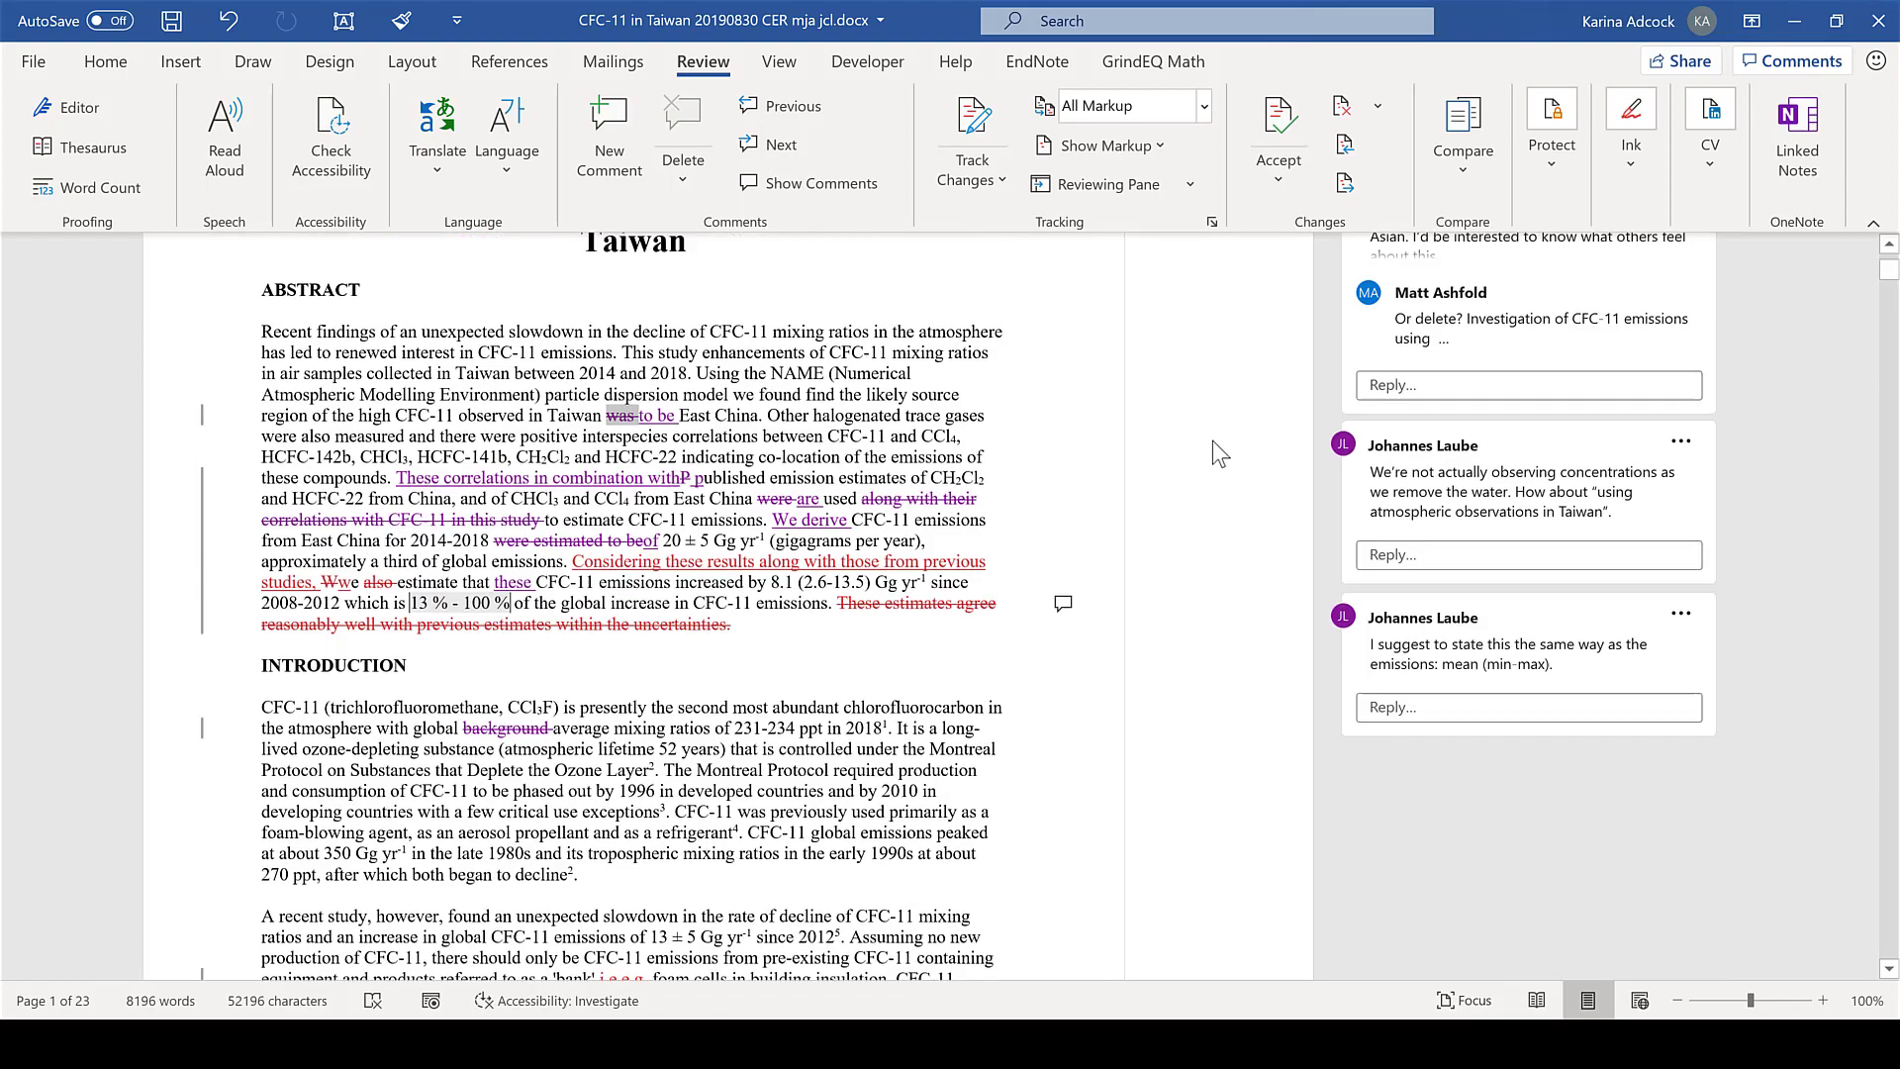
scroll(1214, 442, "up", 4)
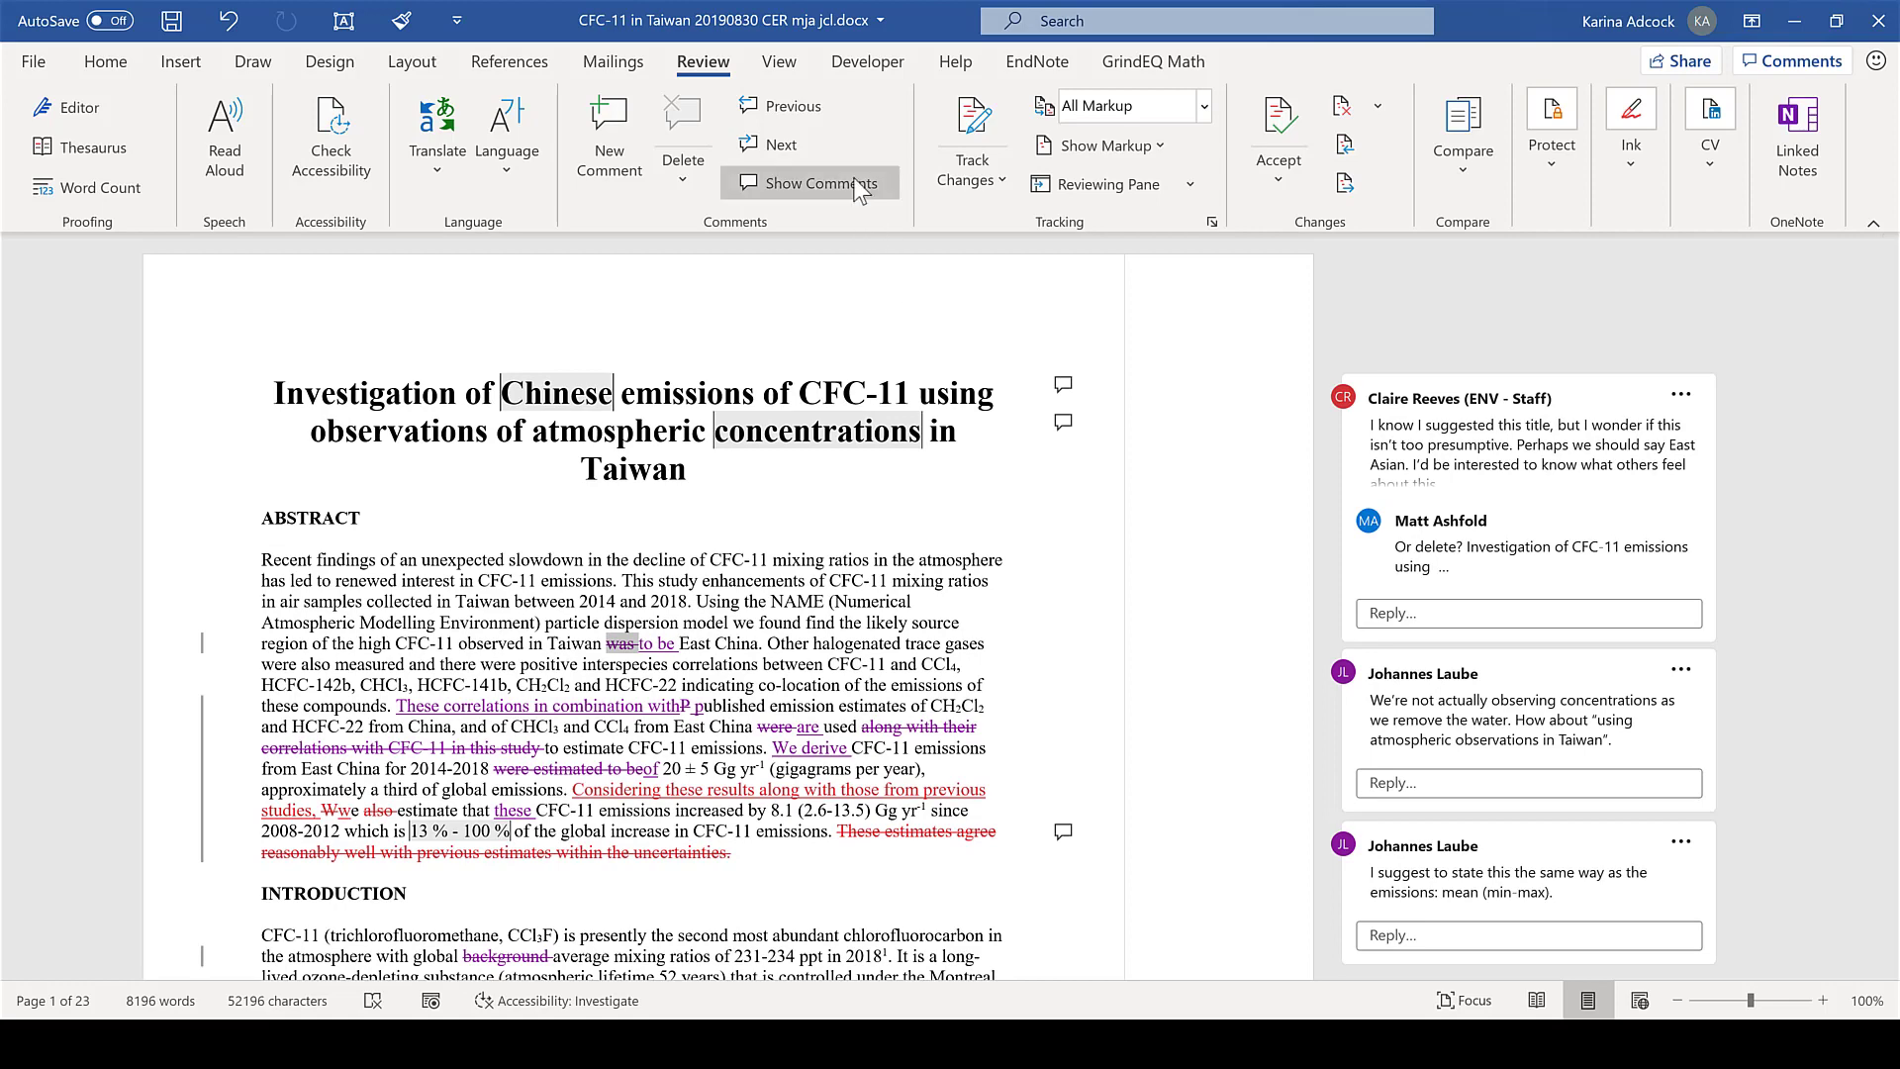
left_click(852, 187)
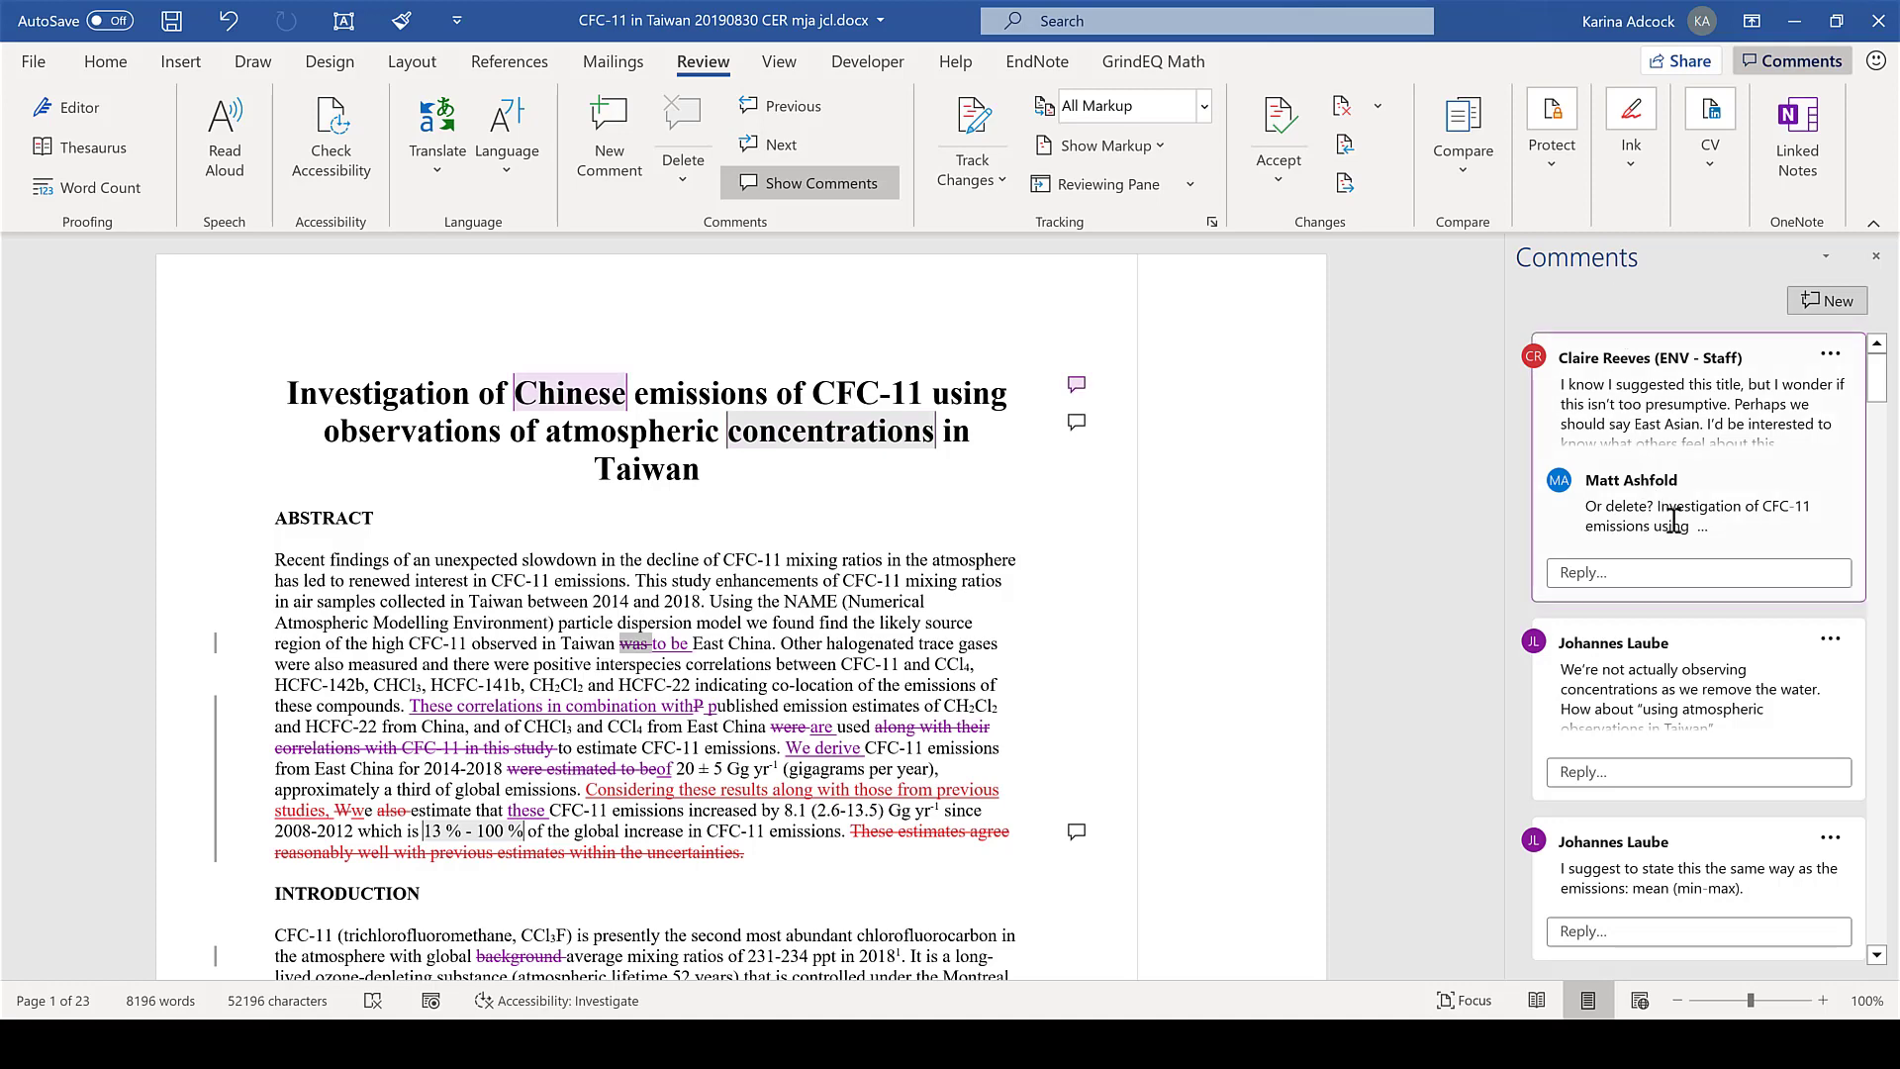
- Jump from the units-per-second comment back to the title thread, then show margin balloons
scroll(1673, 519, "down", 10)
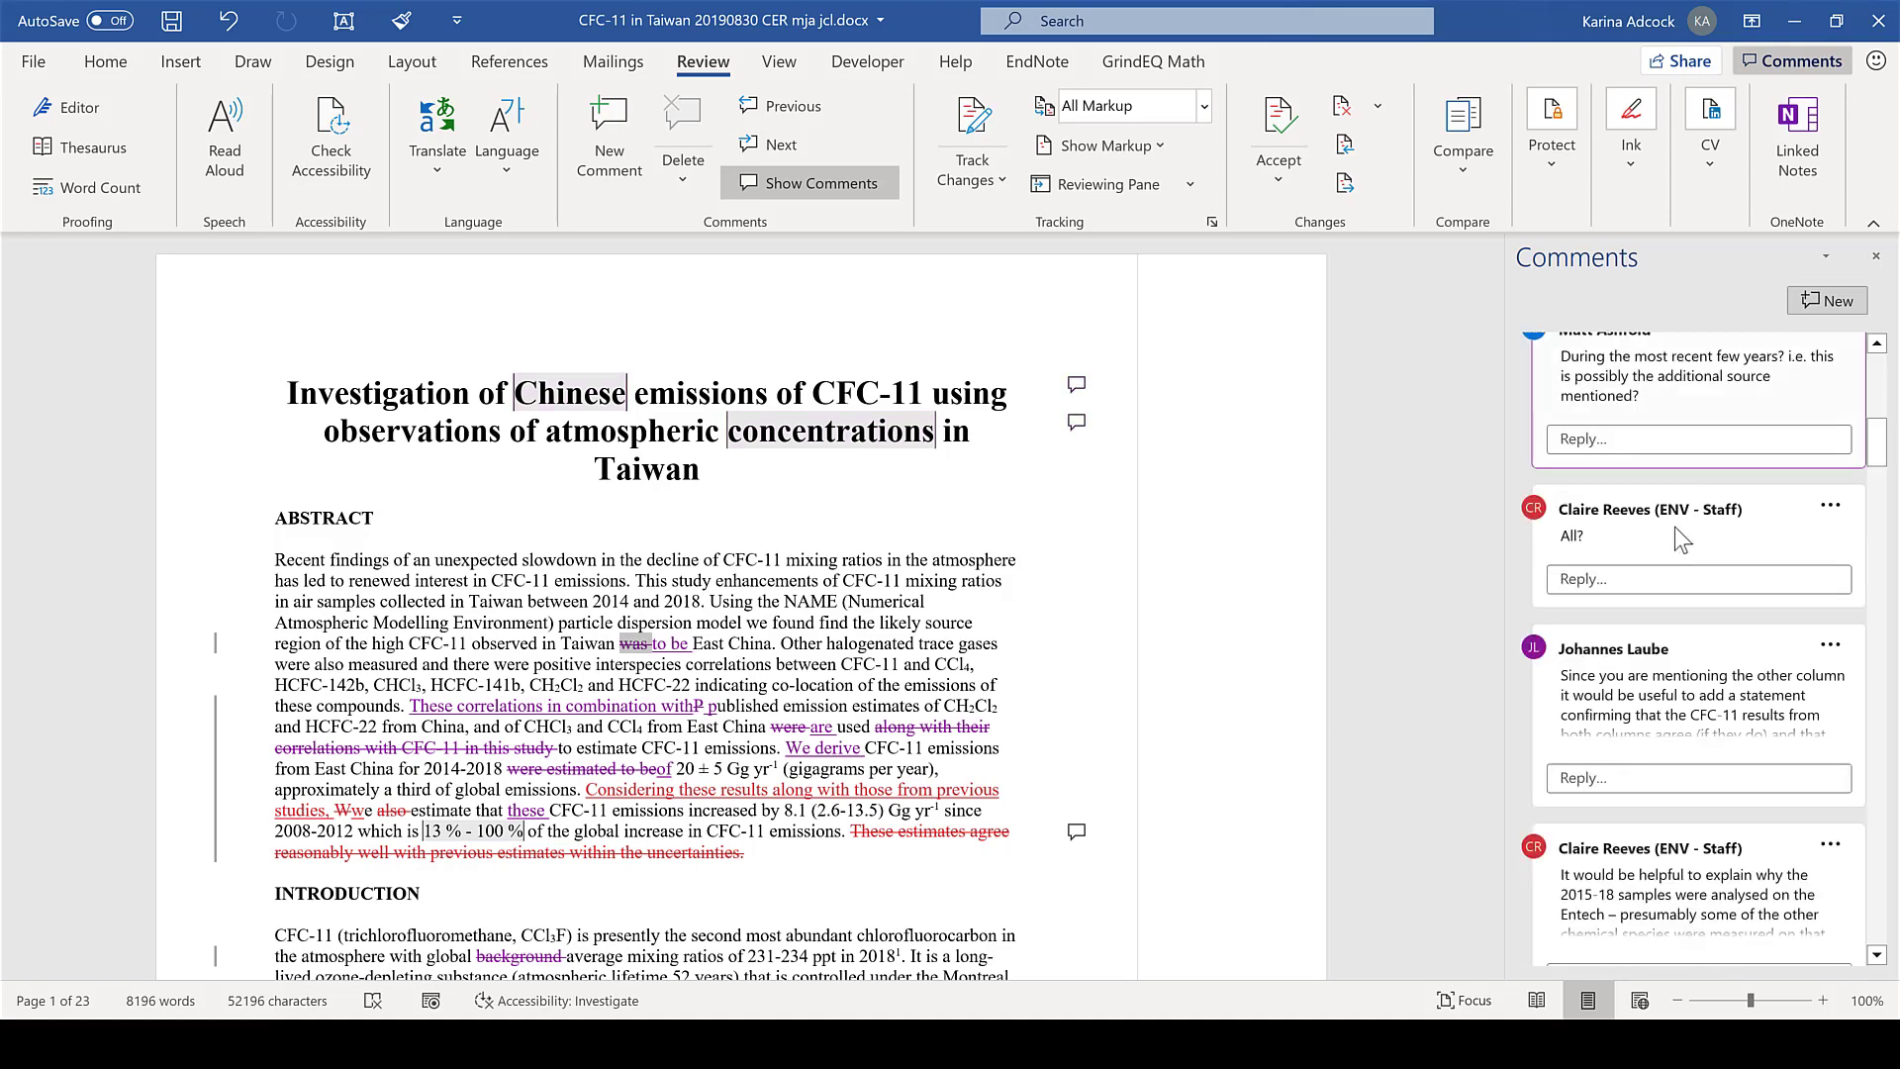
scroll(1674, 527, "down", 5)
left_click(1610, 573)
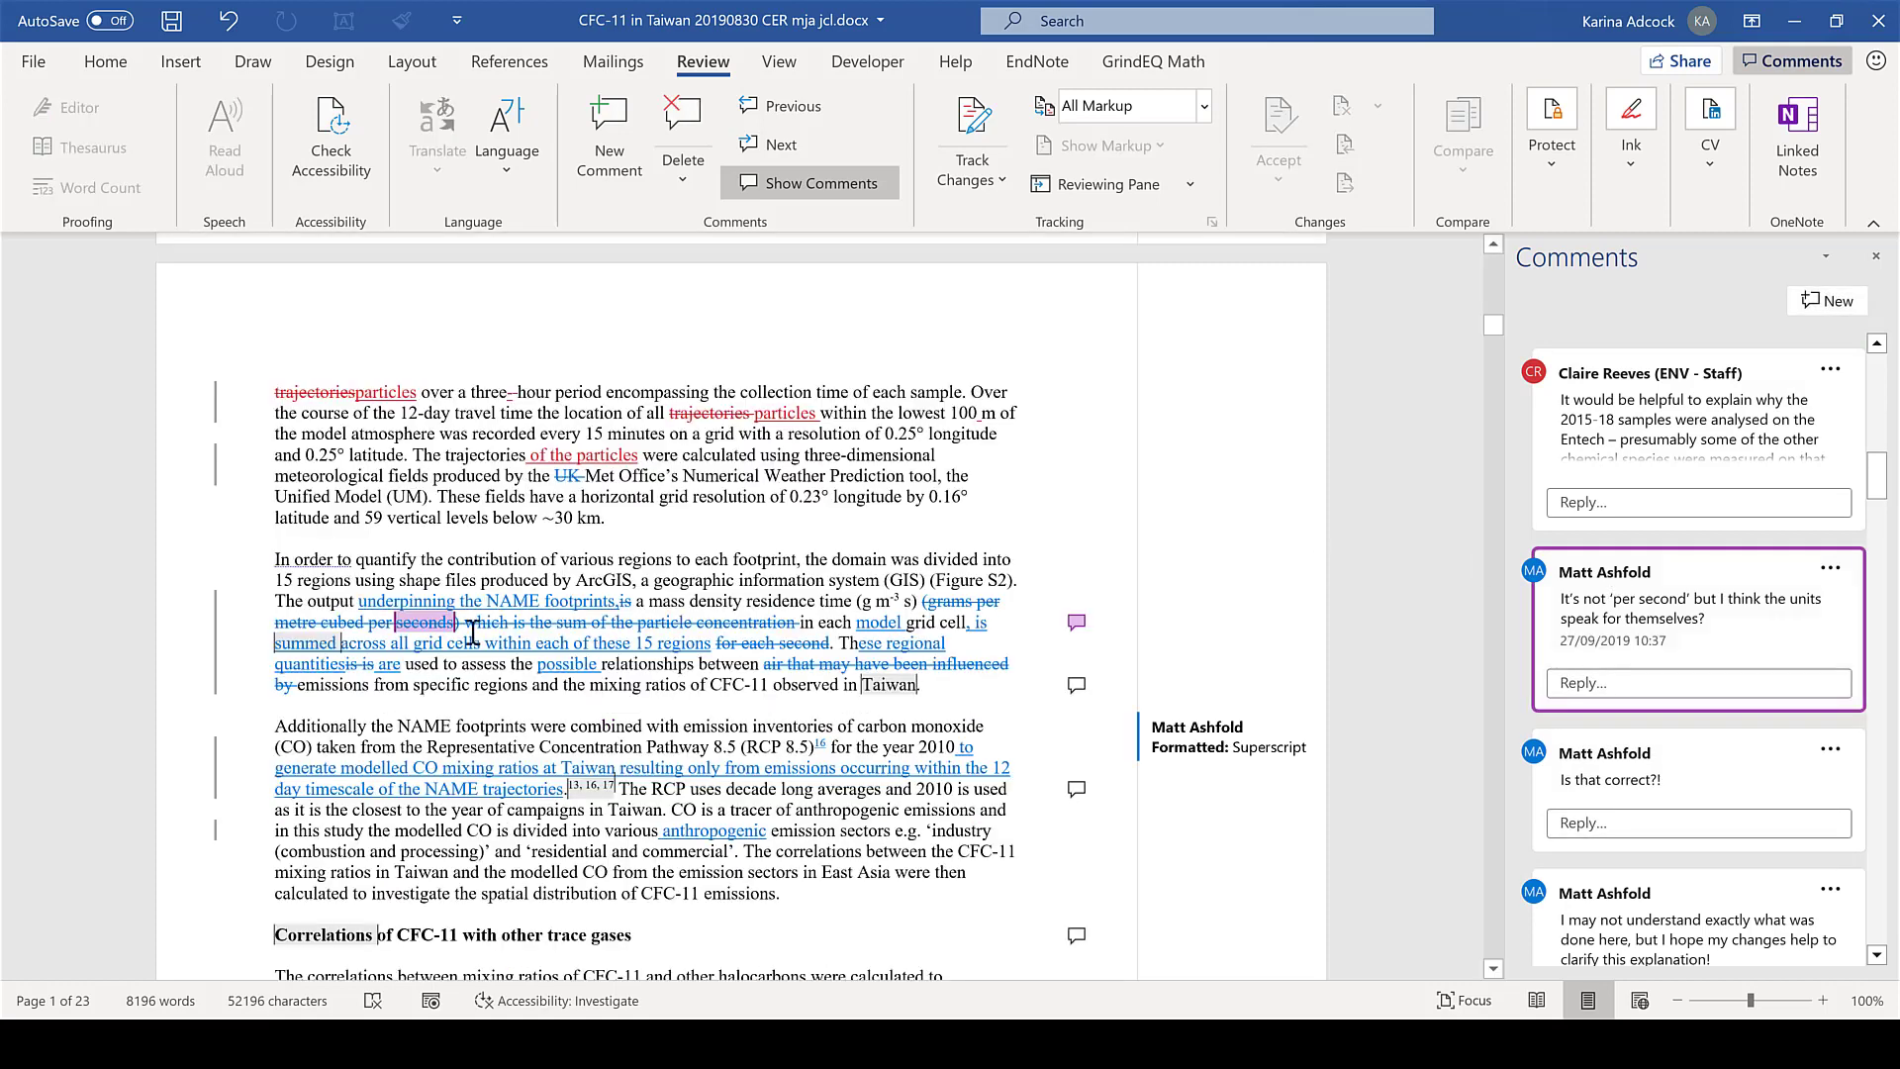
mouse_move(422, 645)
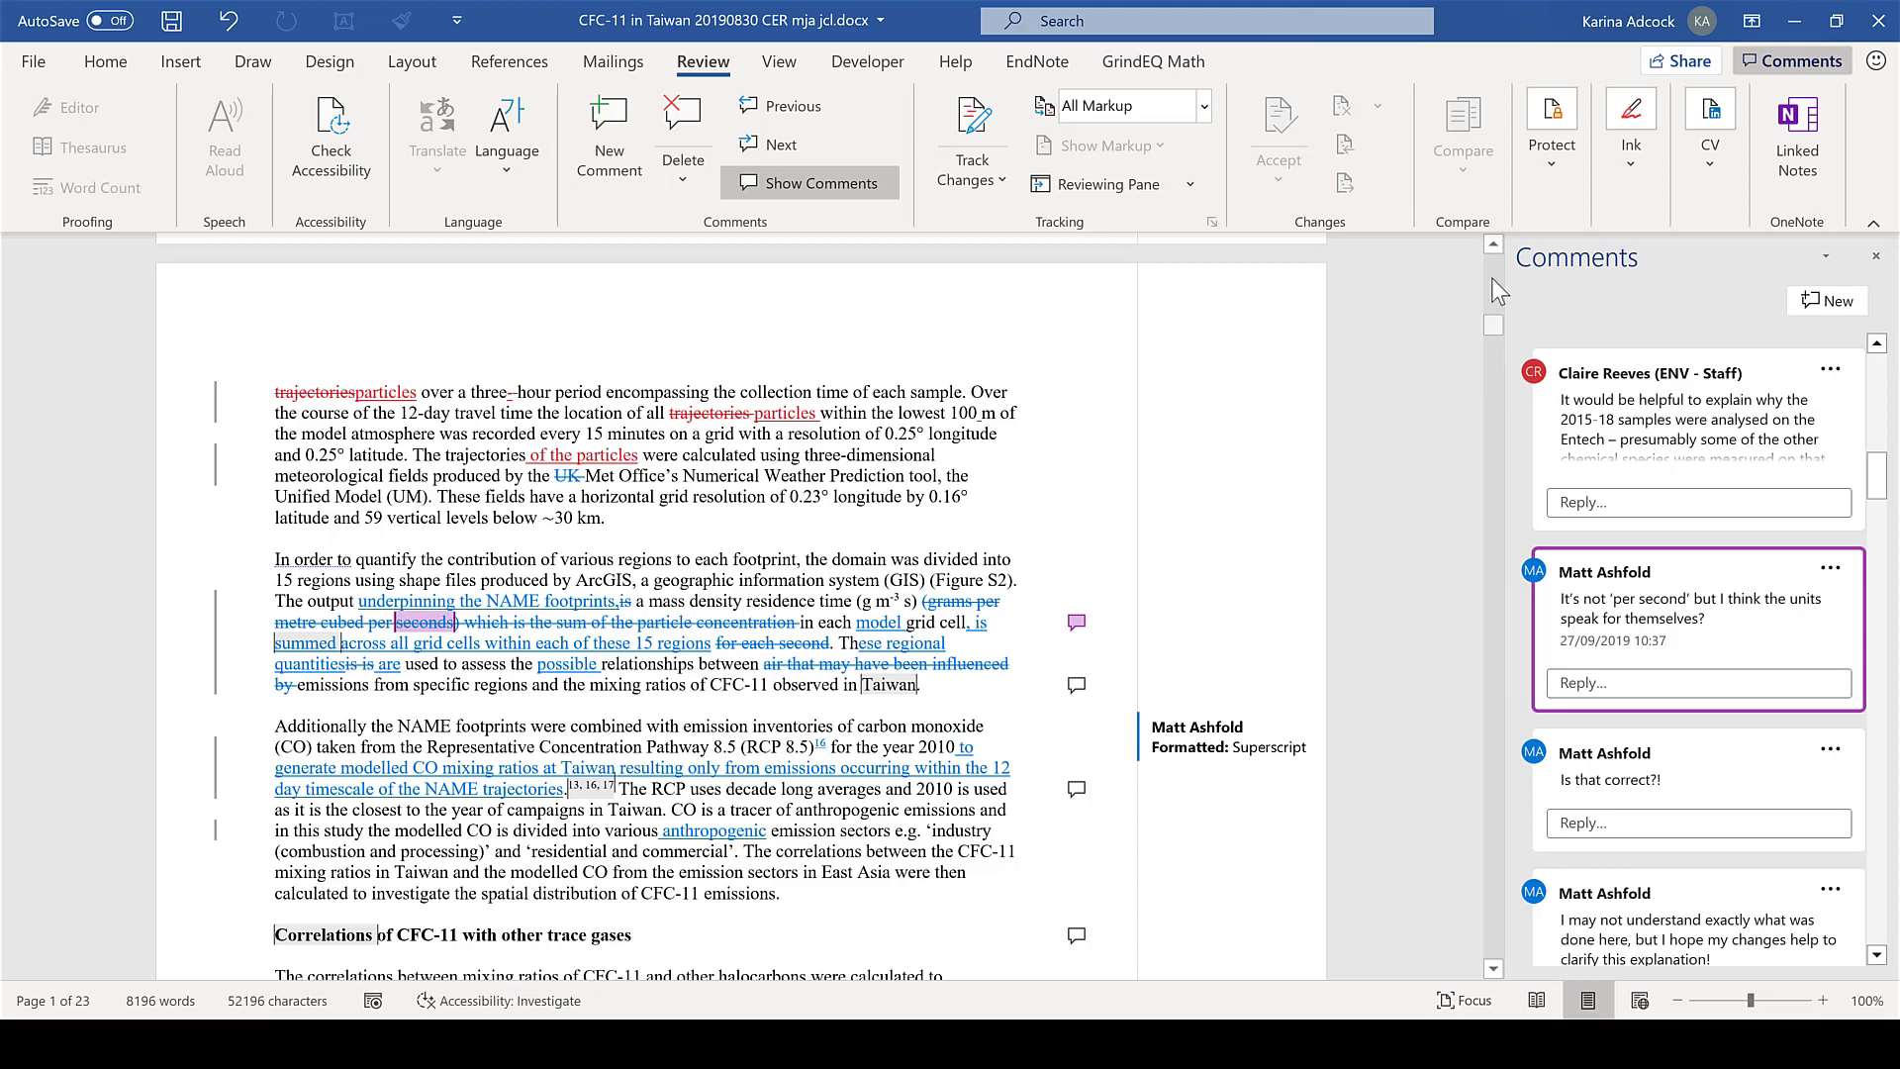
scroll(1492, 277, "up", 10)
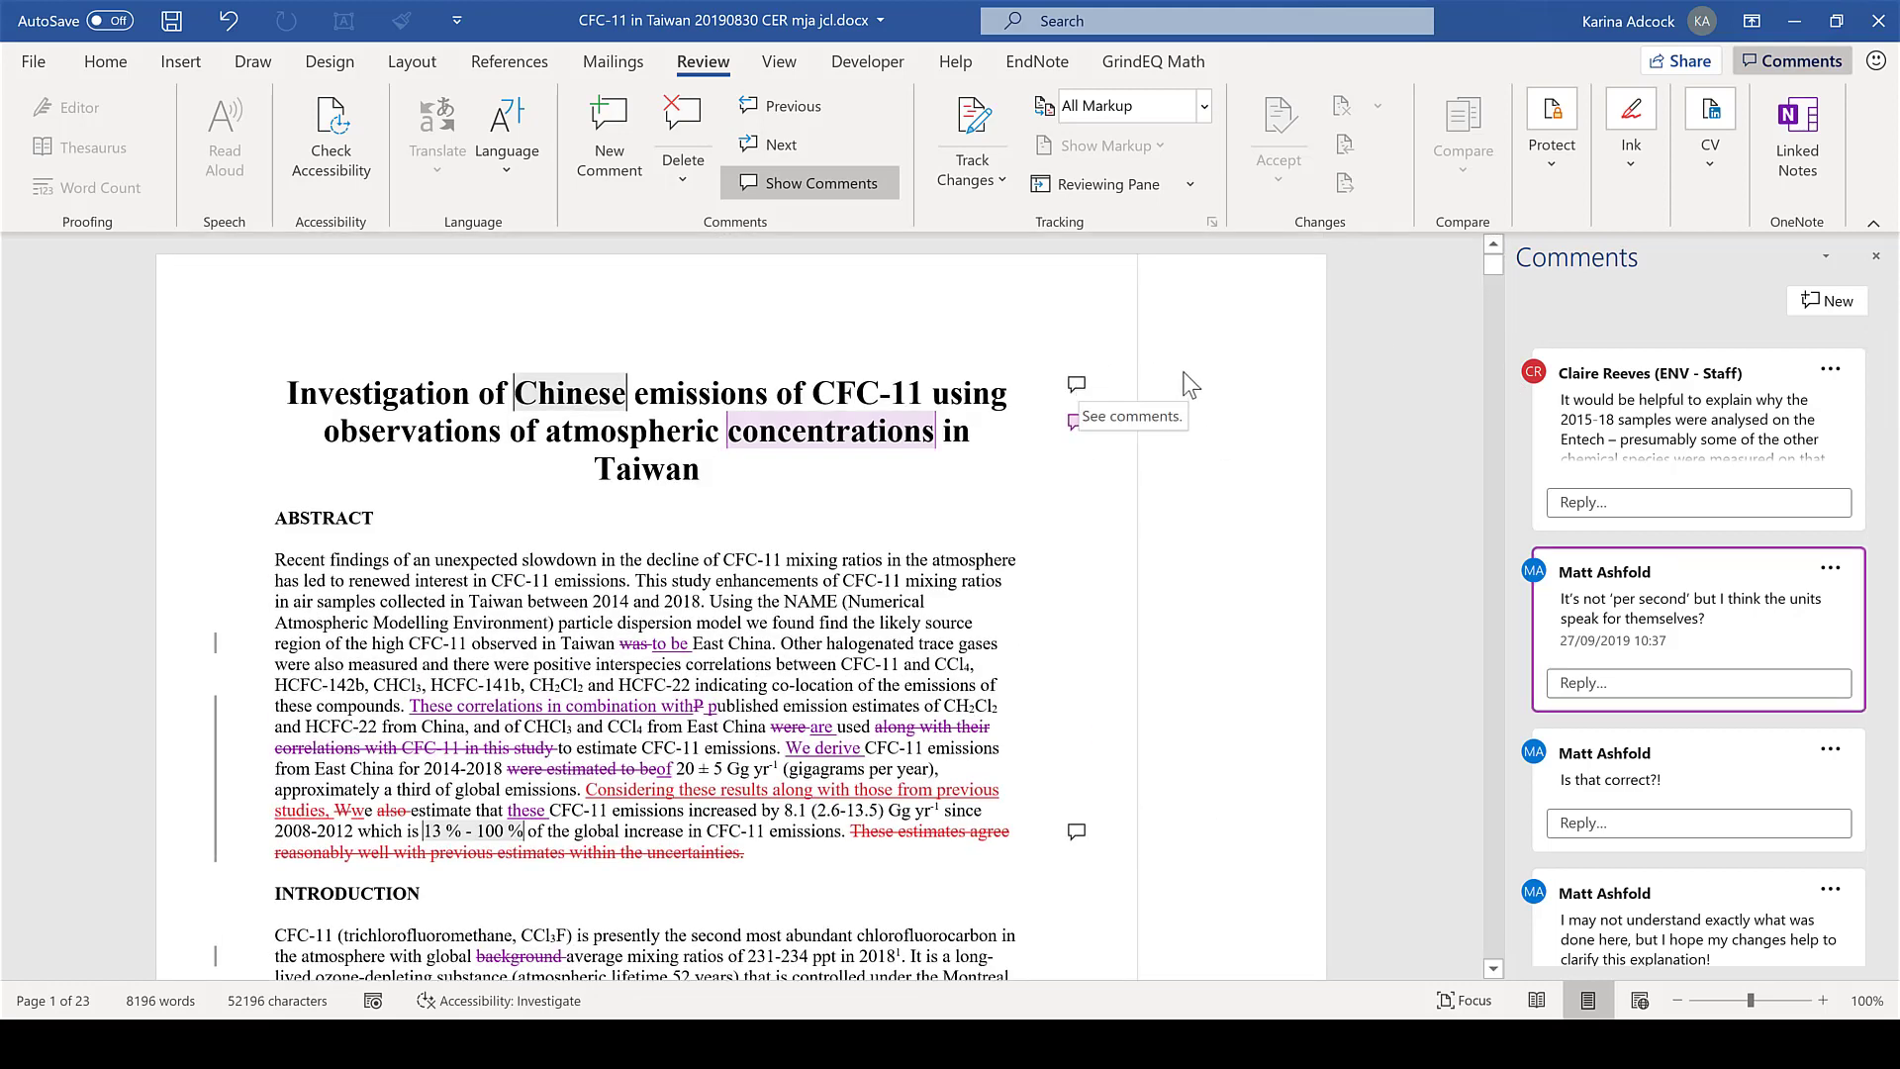
left_click(1078, 386)
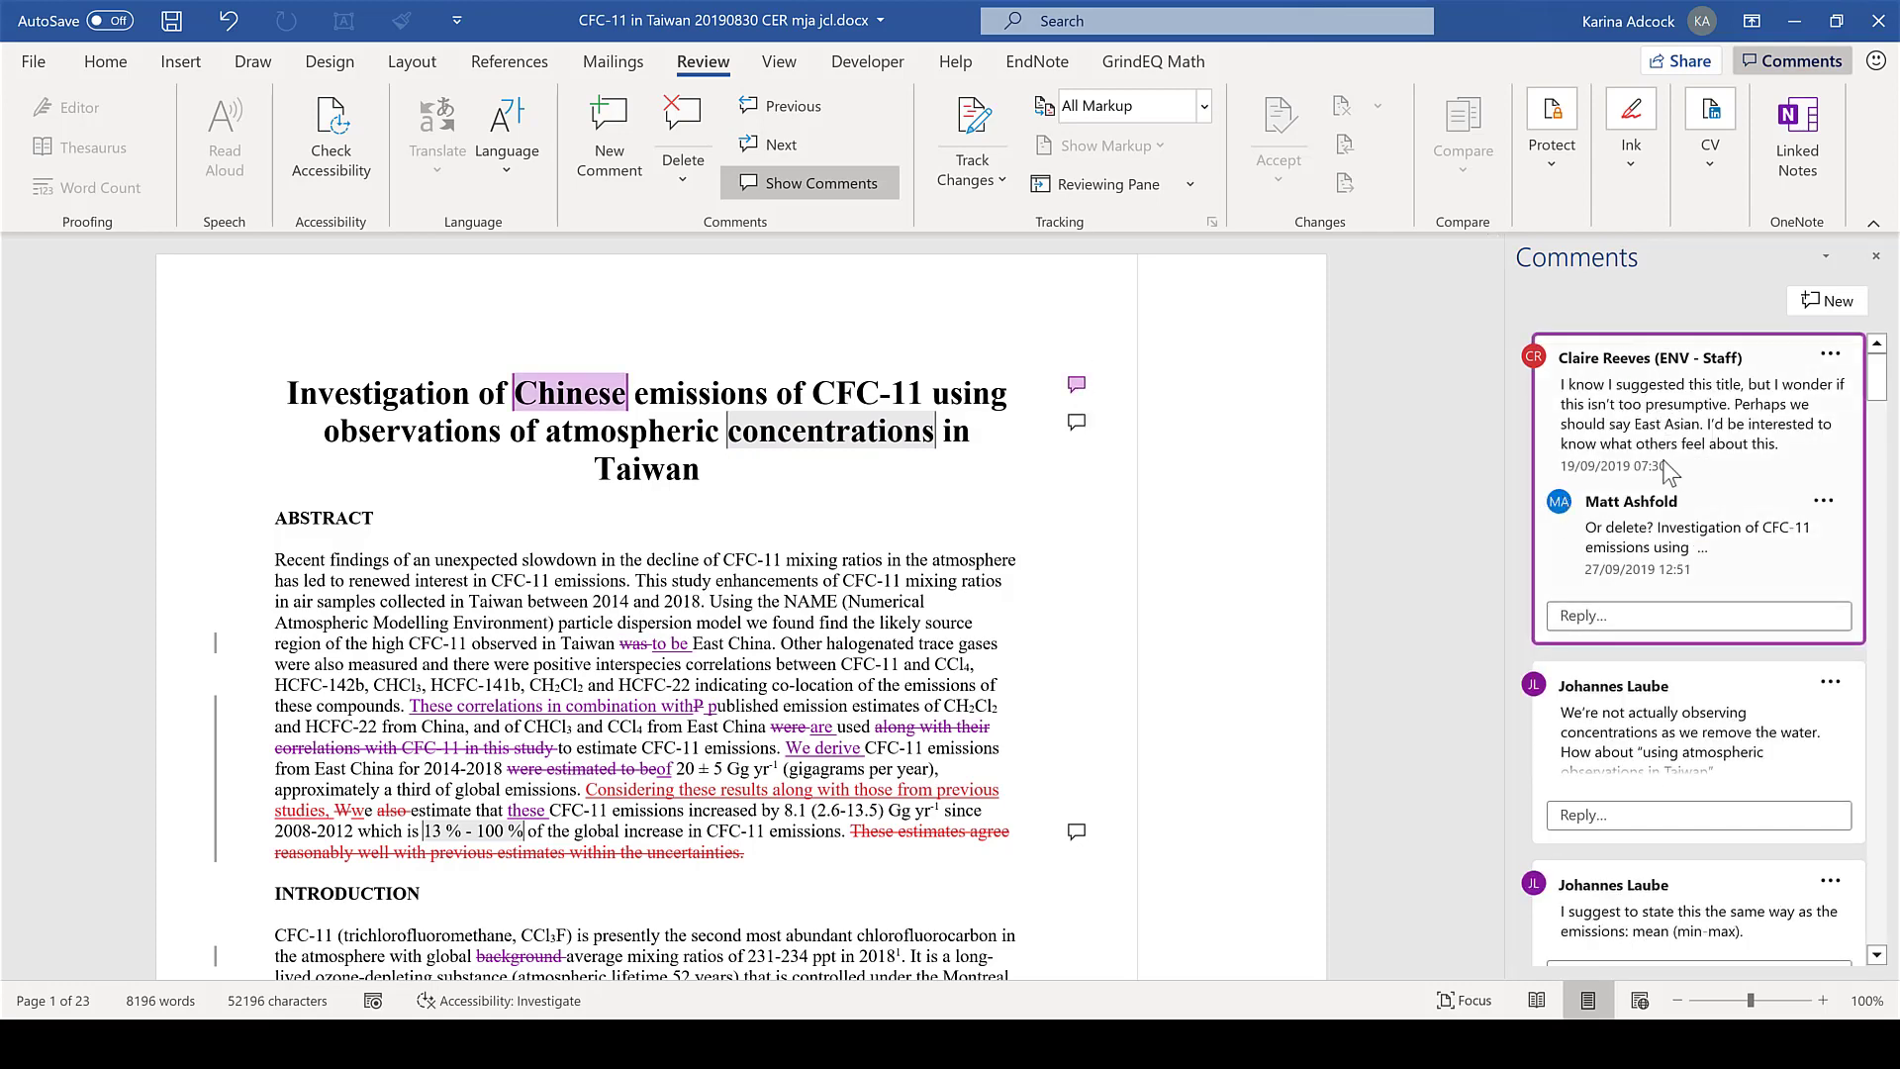
left_click(850, 188)
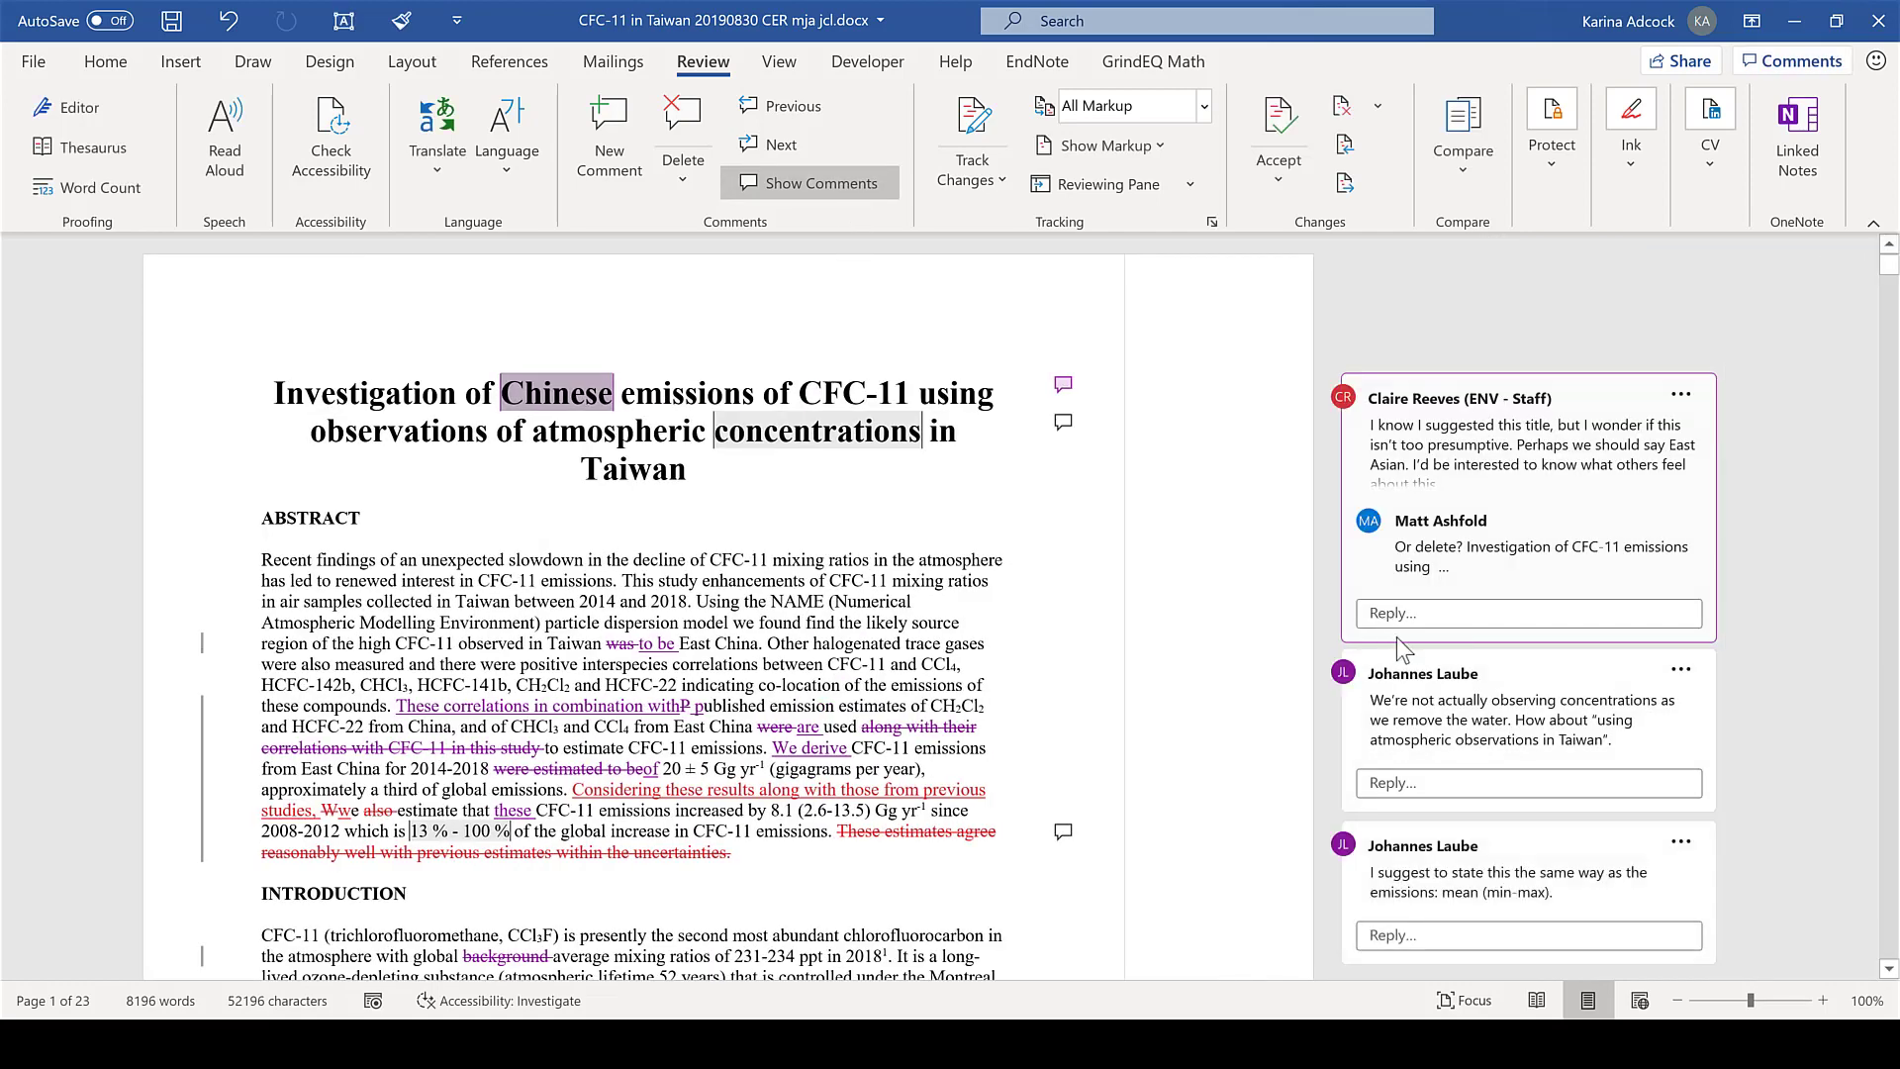
- Post a reply reading 'reply' on the title comment
left_click(1524, 619)
type("r")
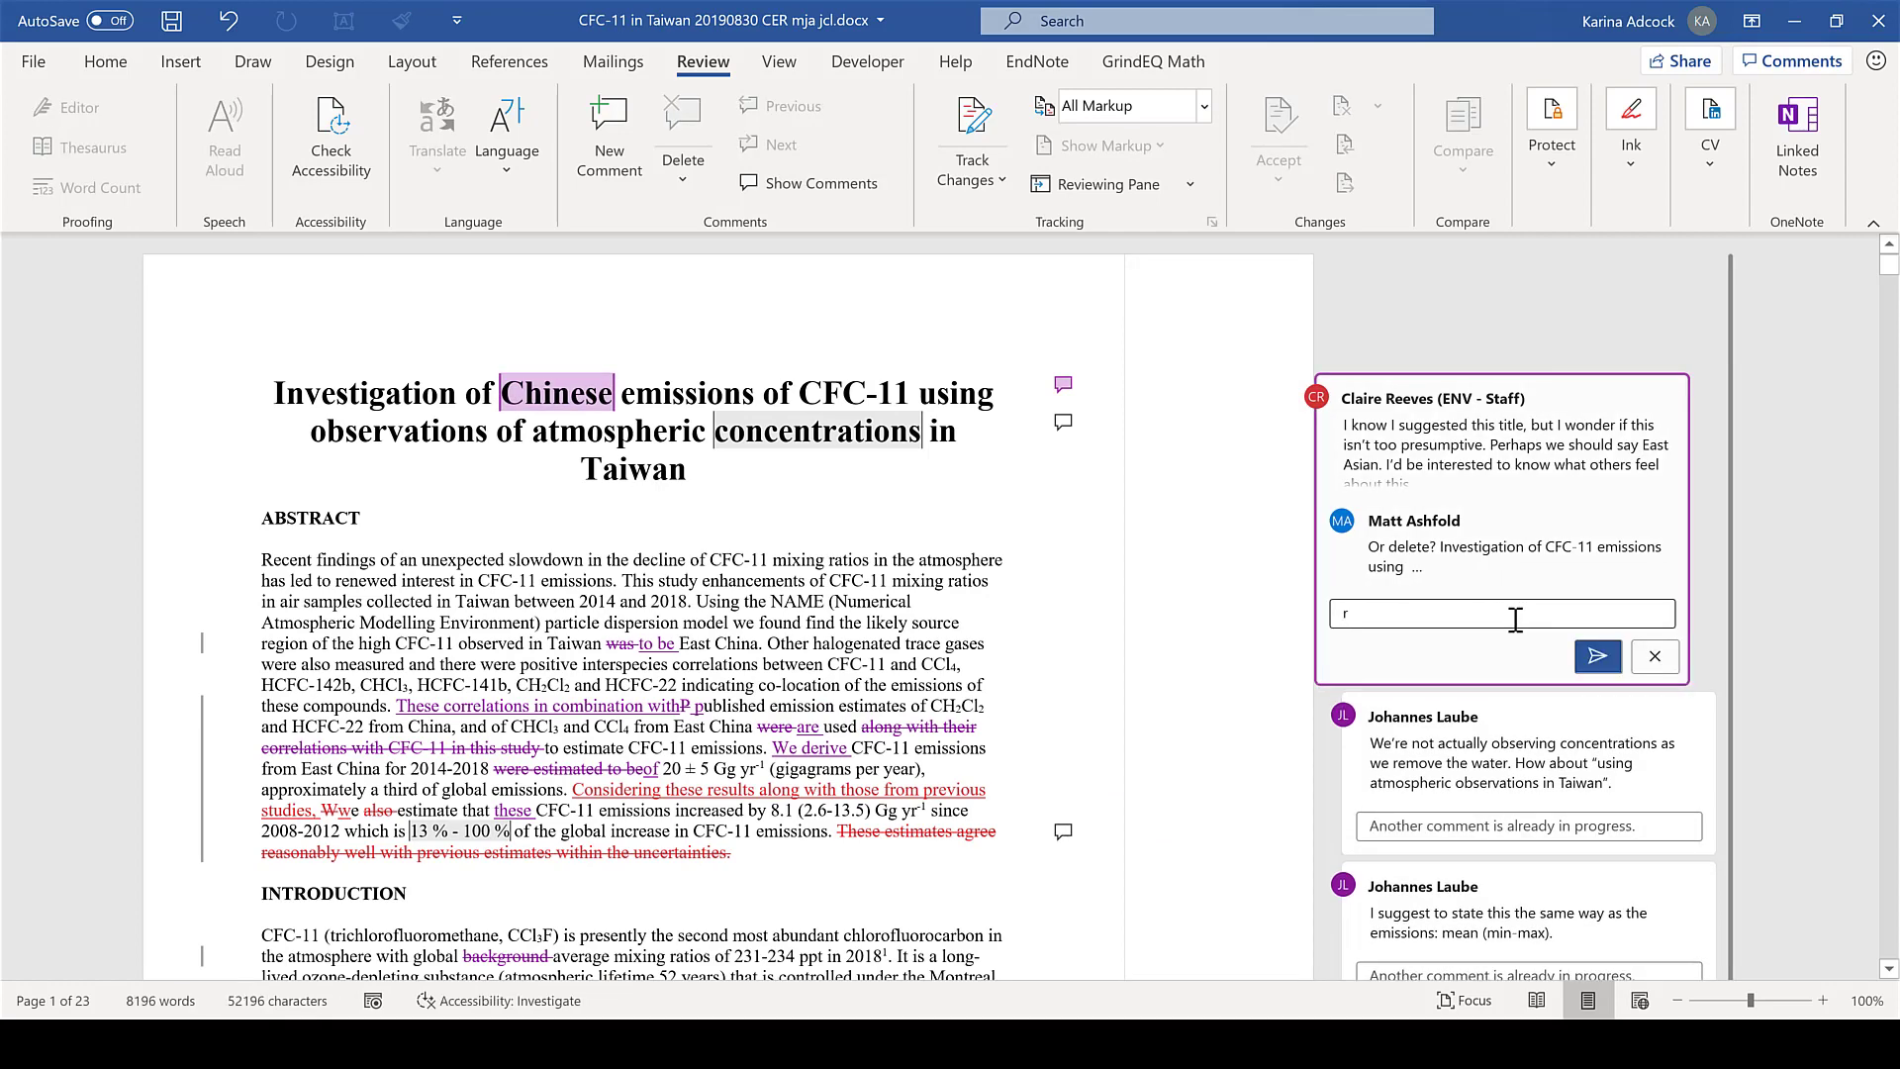
type("eply")
left_click(1597, 656)
- Edit the existing reply so it ends with 'edit', then delete the posted 'reply'
left_click(1406, 515)
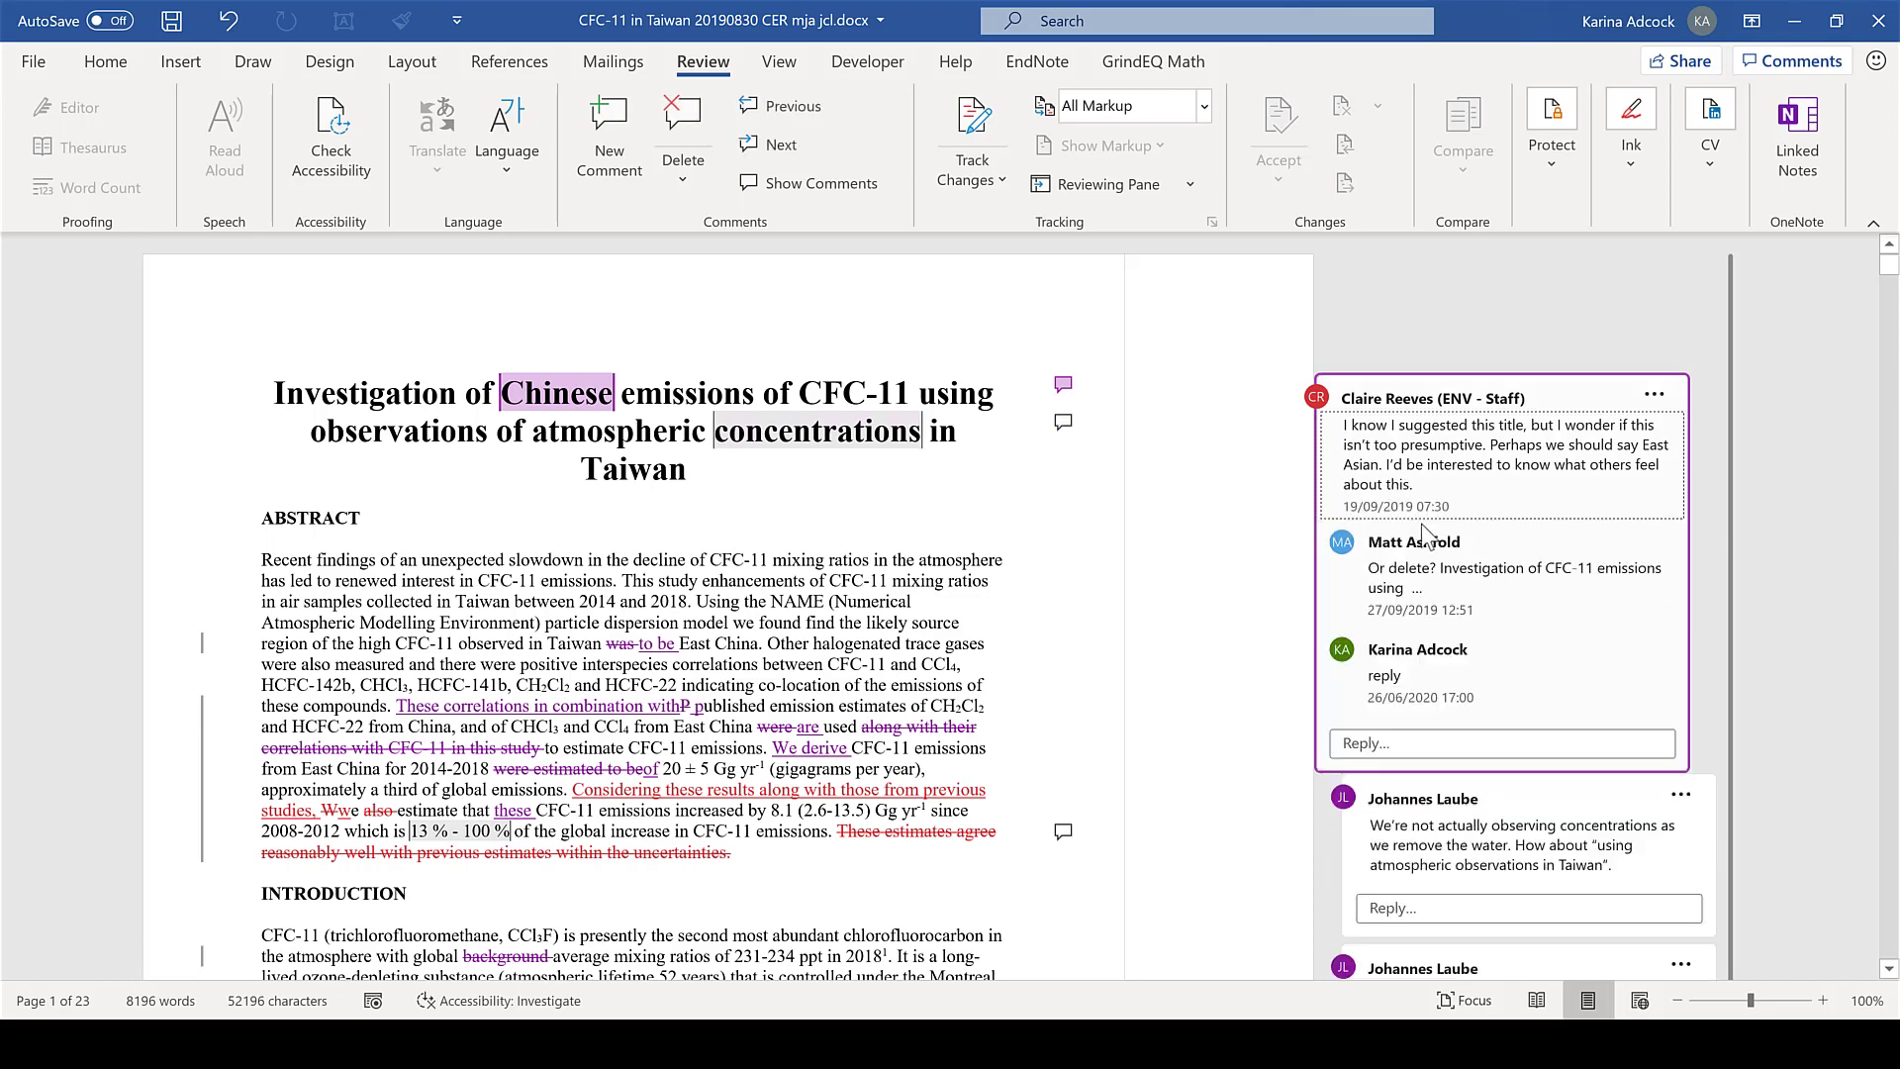
left_click(1646, 543)
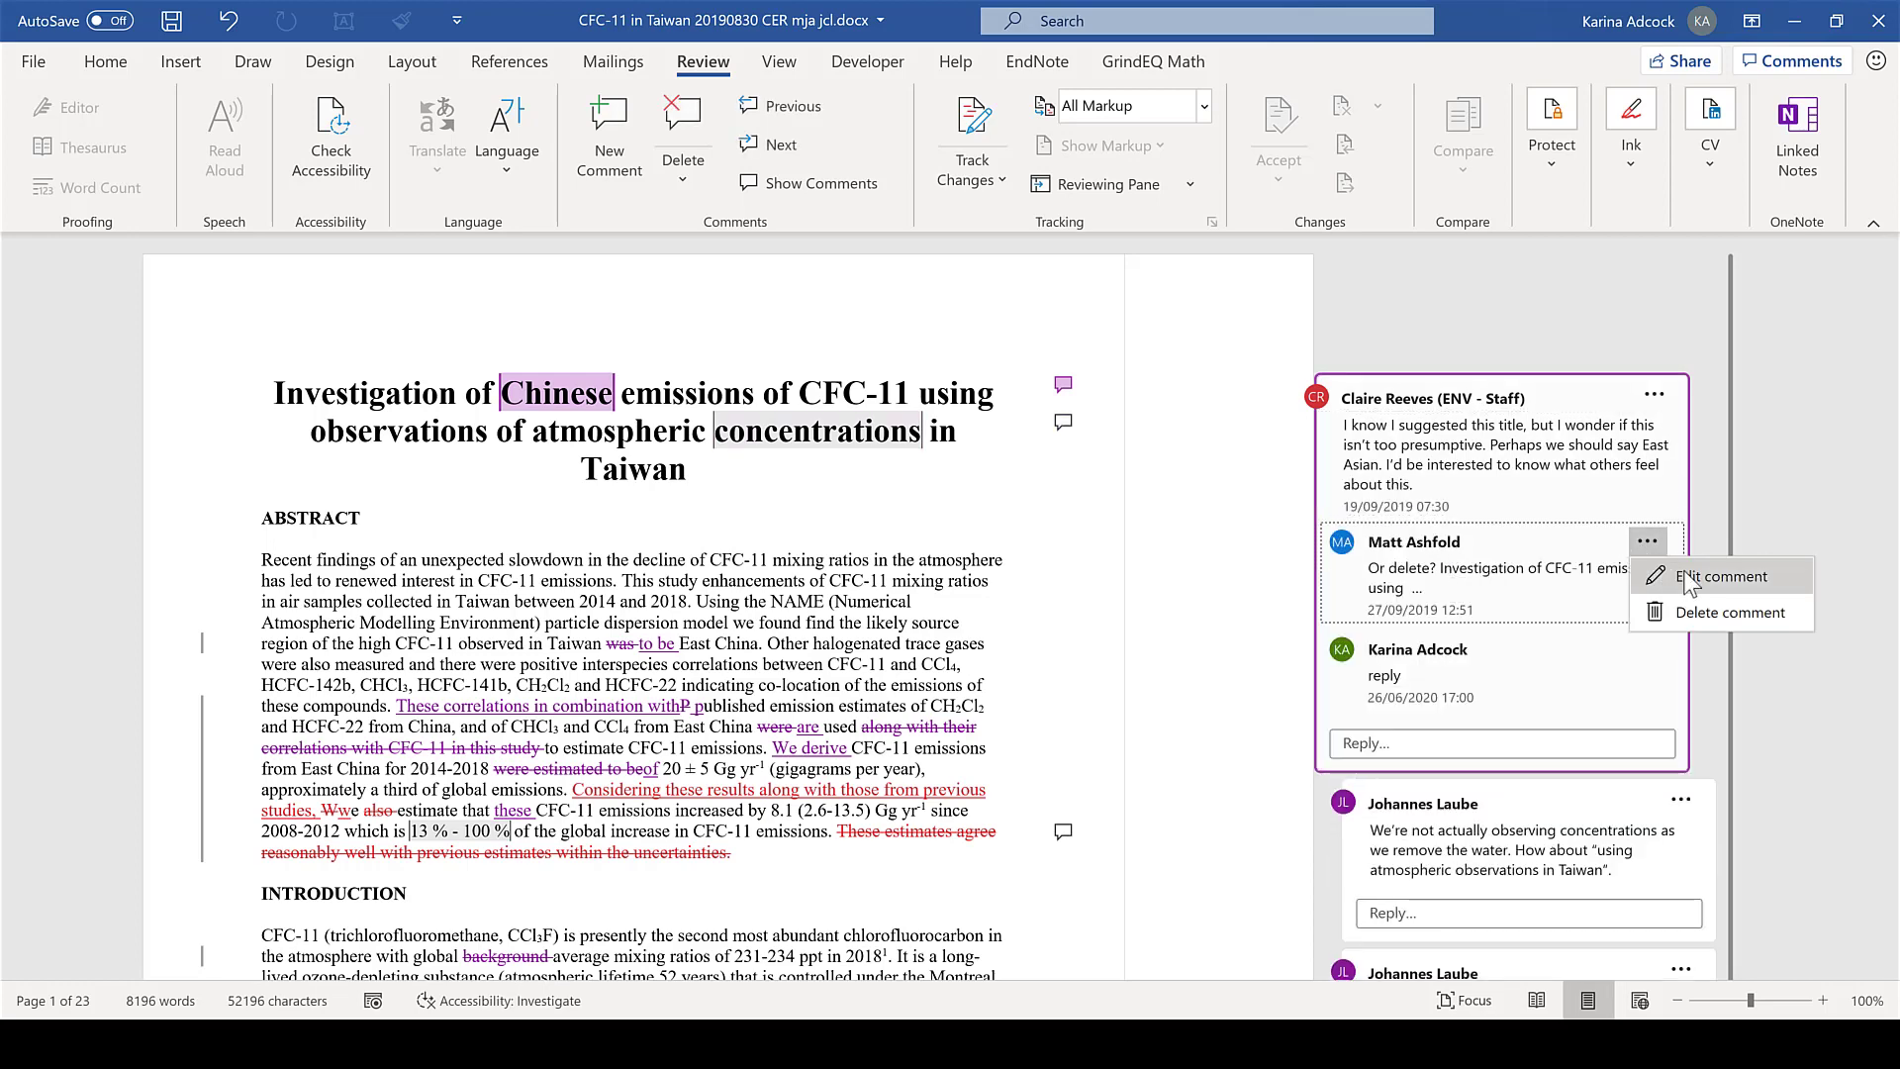
left_click(1693, 561)
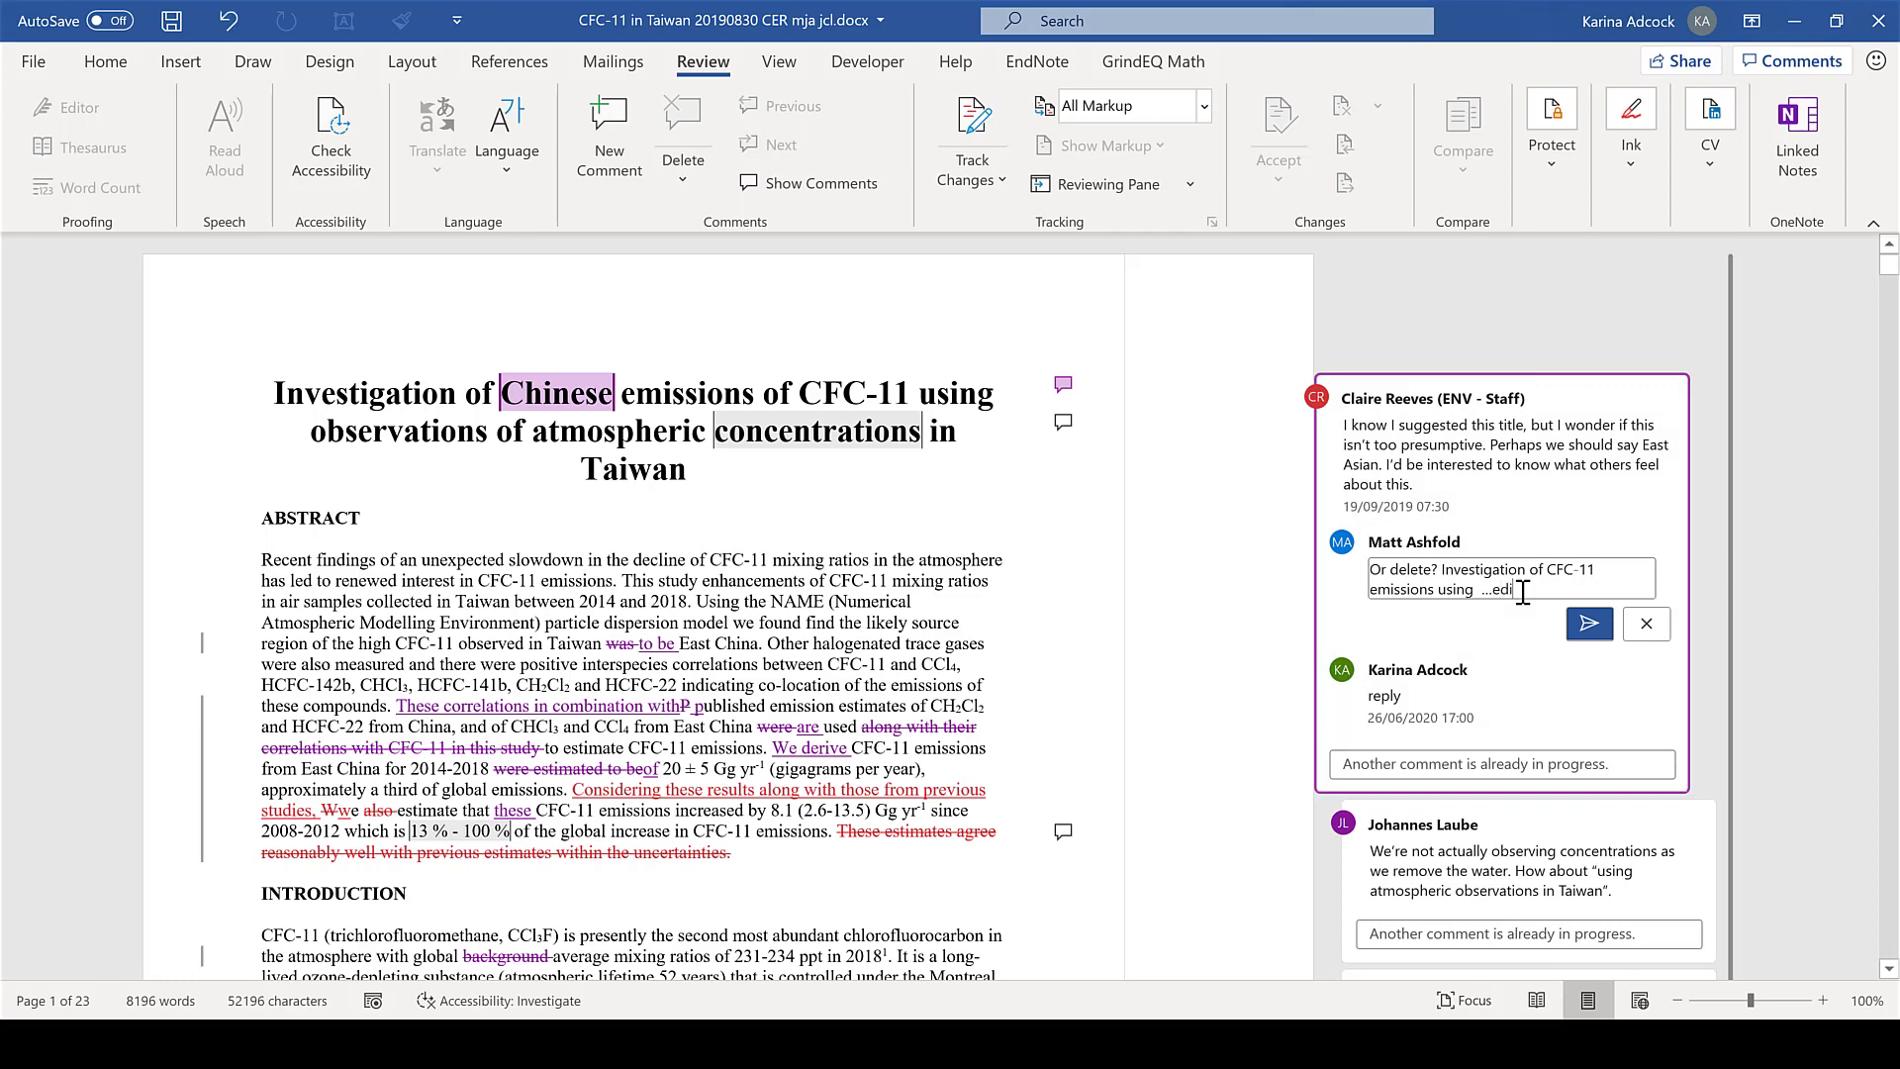
type("t")
left_click(1589, 624)
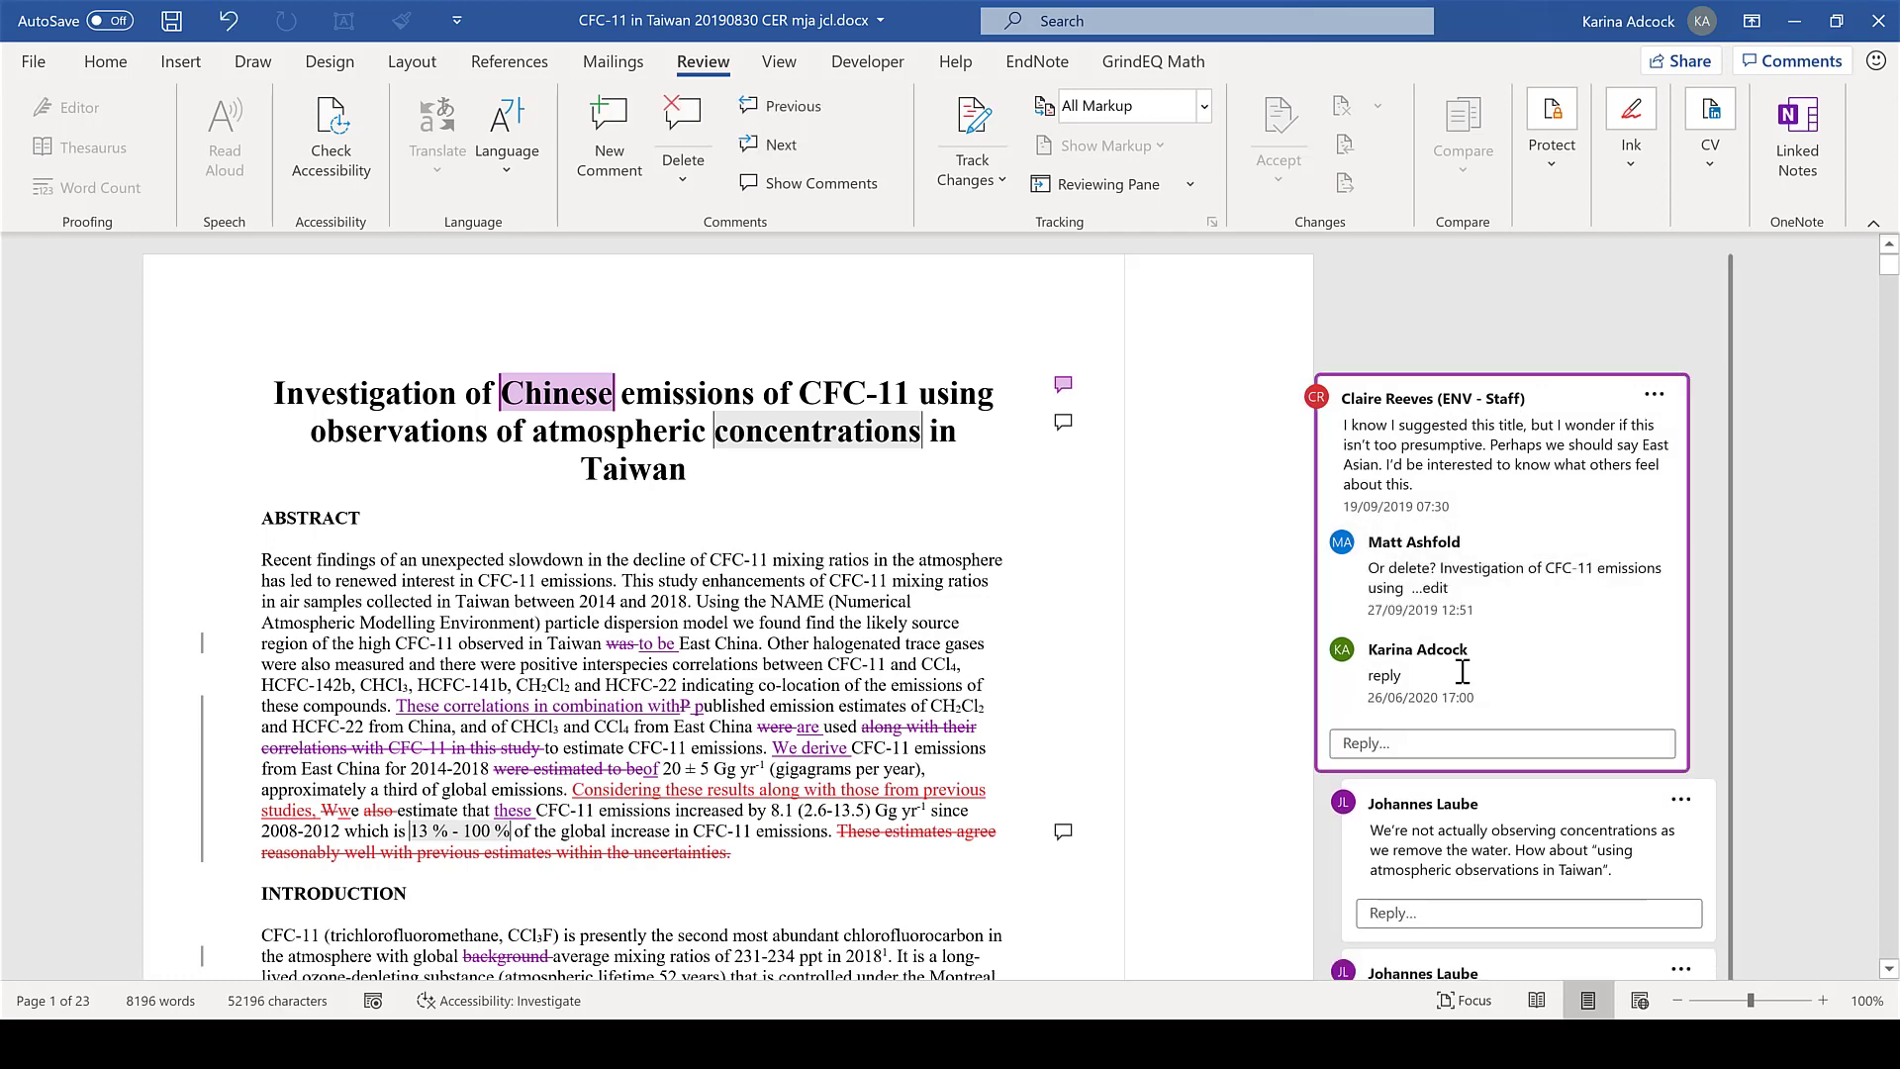
left_click(1648, 649)
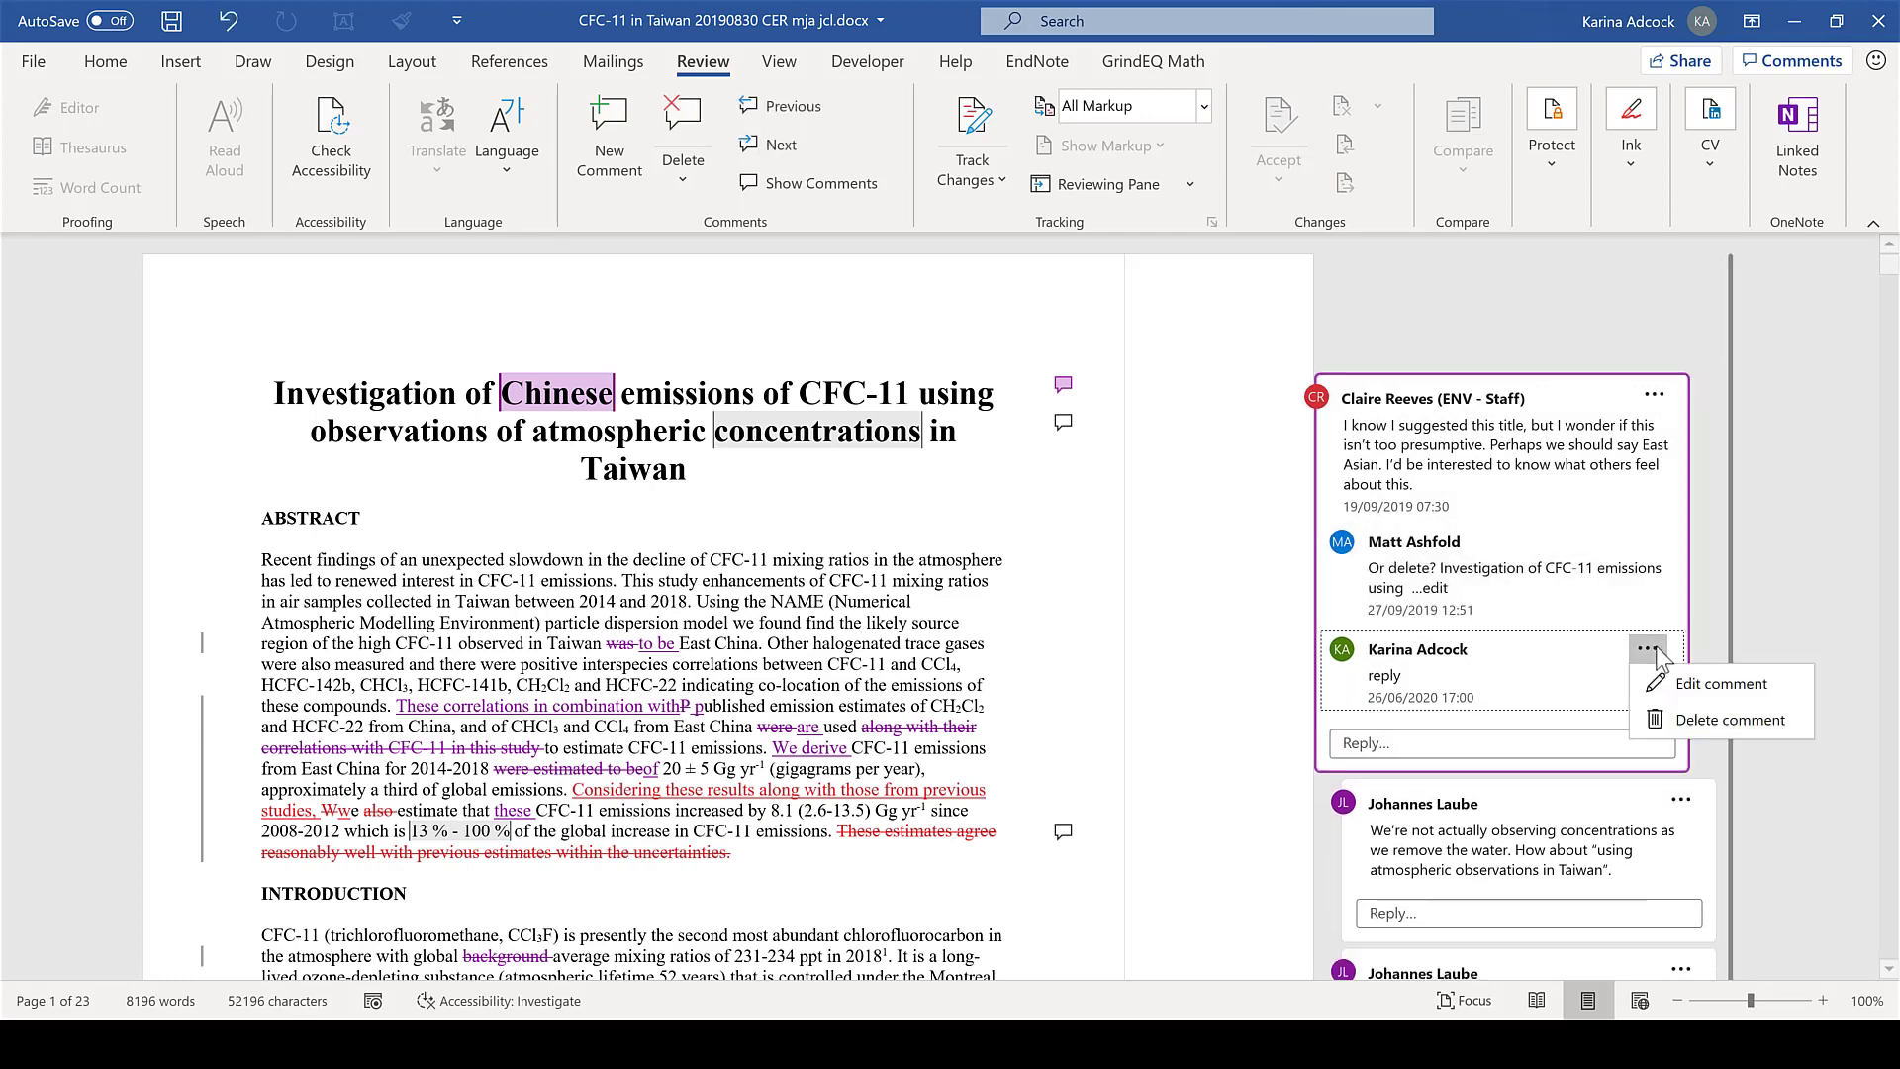
left_click(1724, 716)
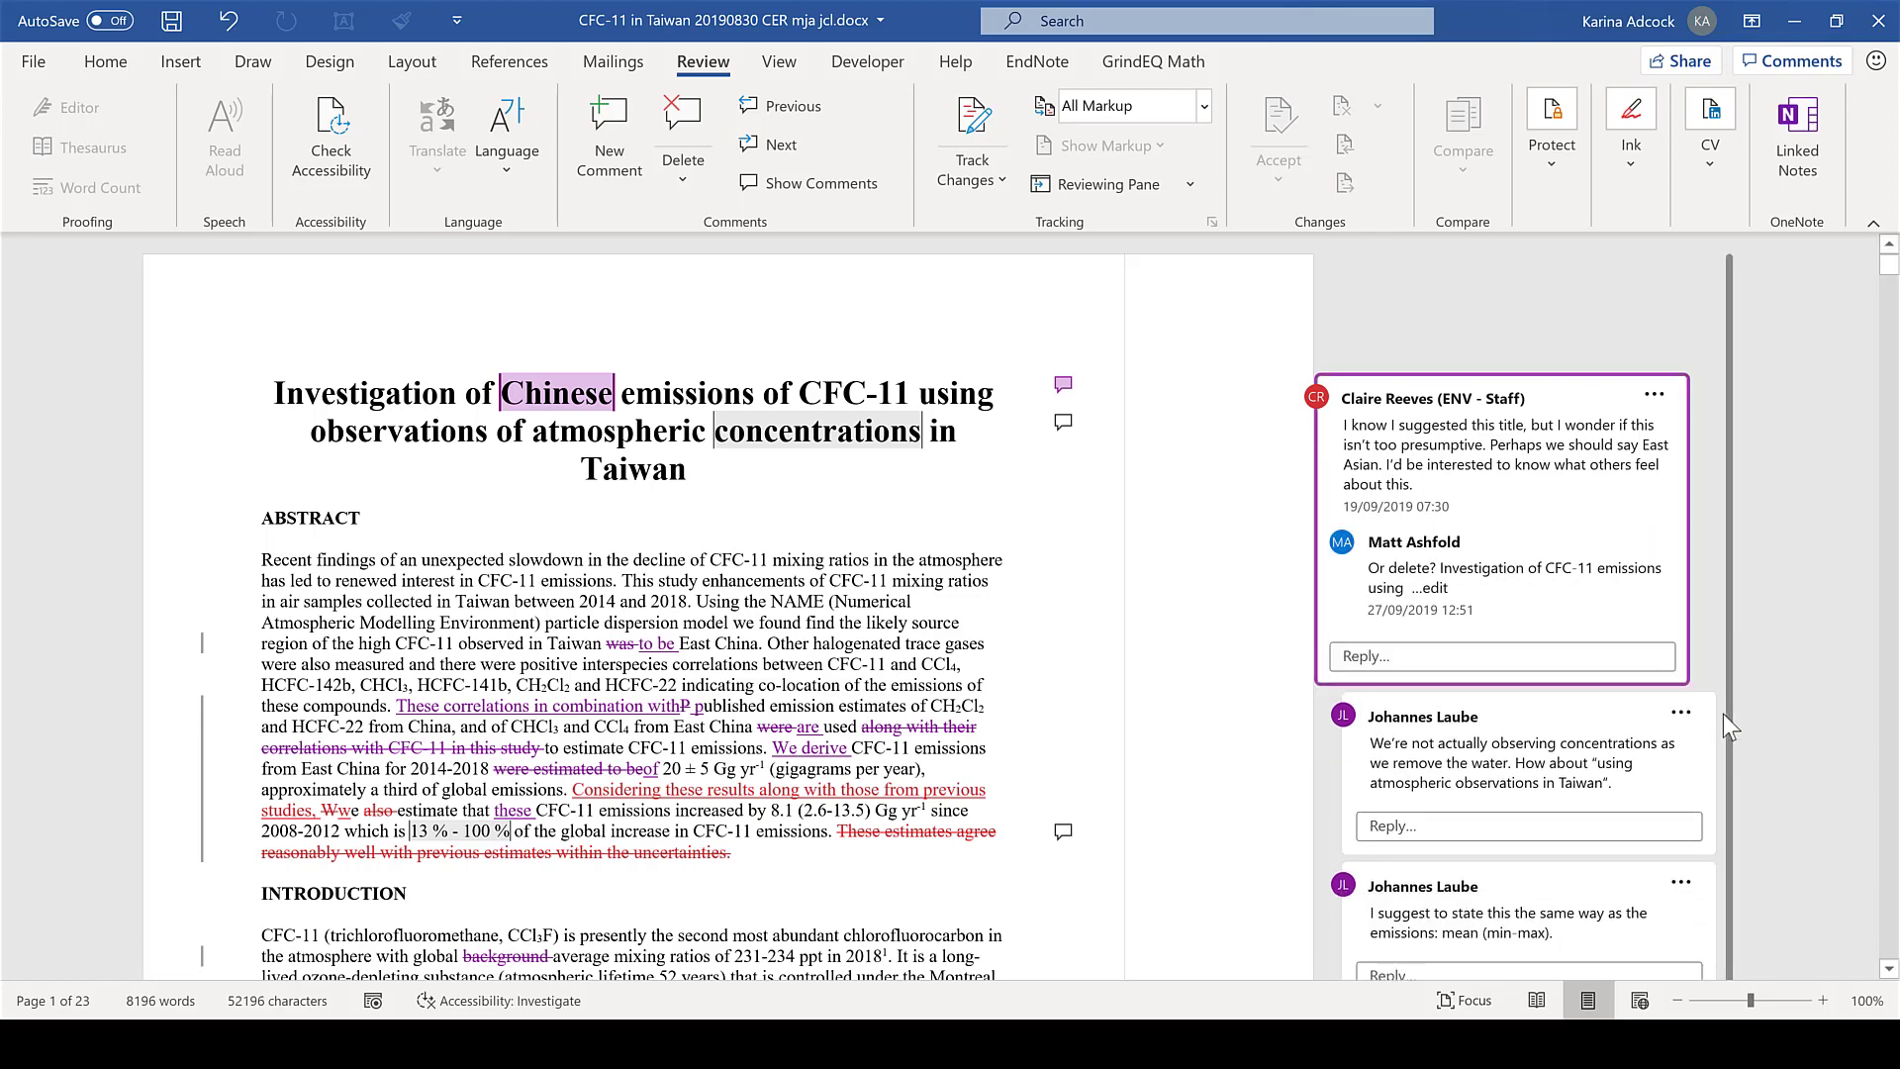
- Delete the 'Chinese' thread, resolve the 'concentrations' thread, then show the Comments pane
left_click(1655, 394)
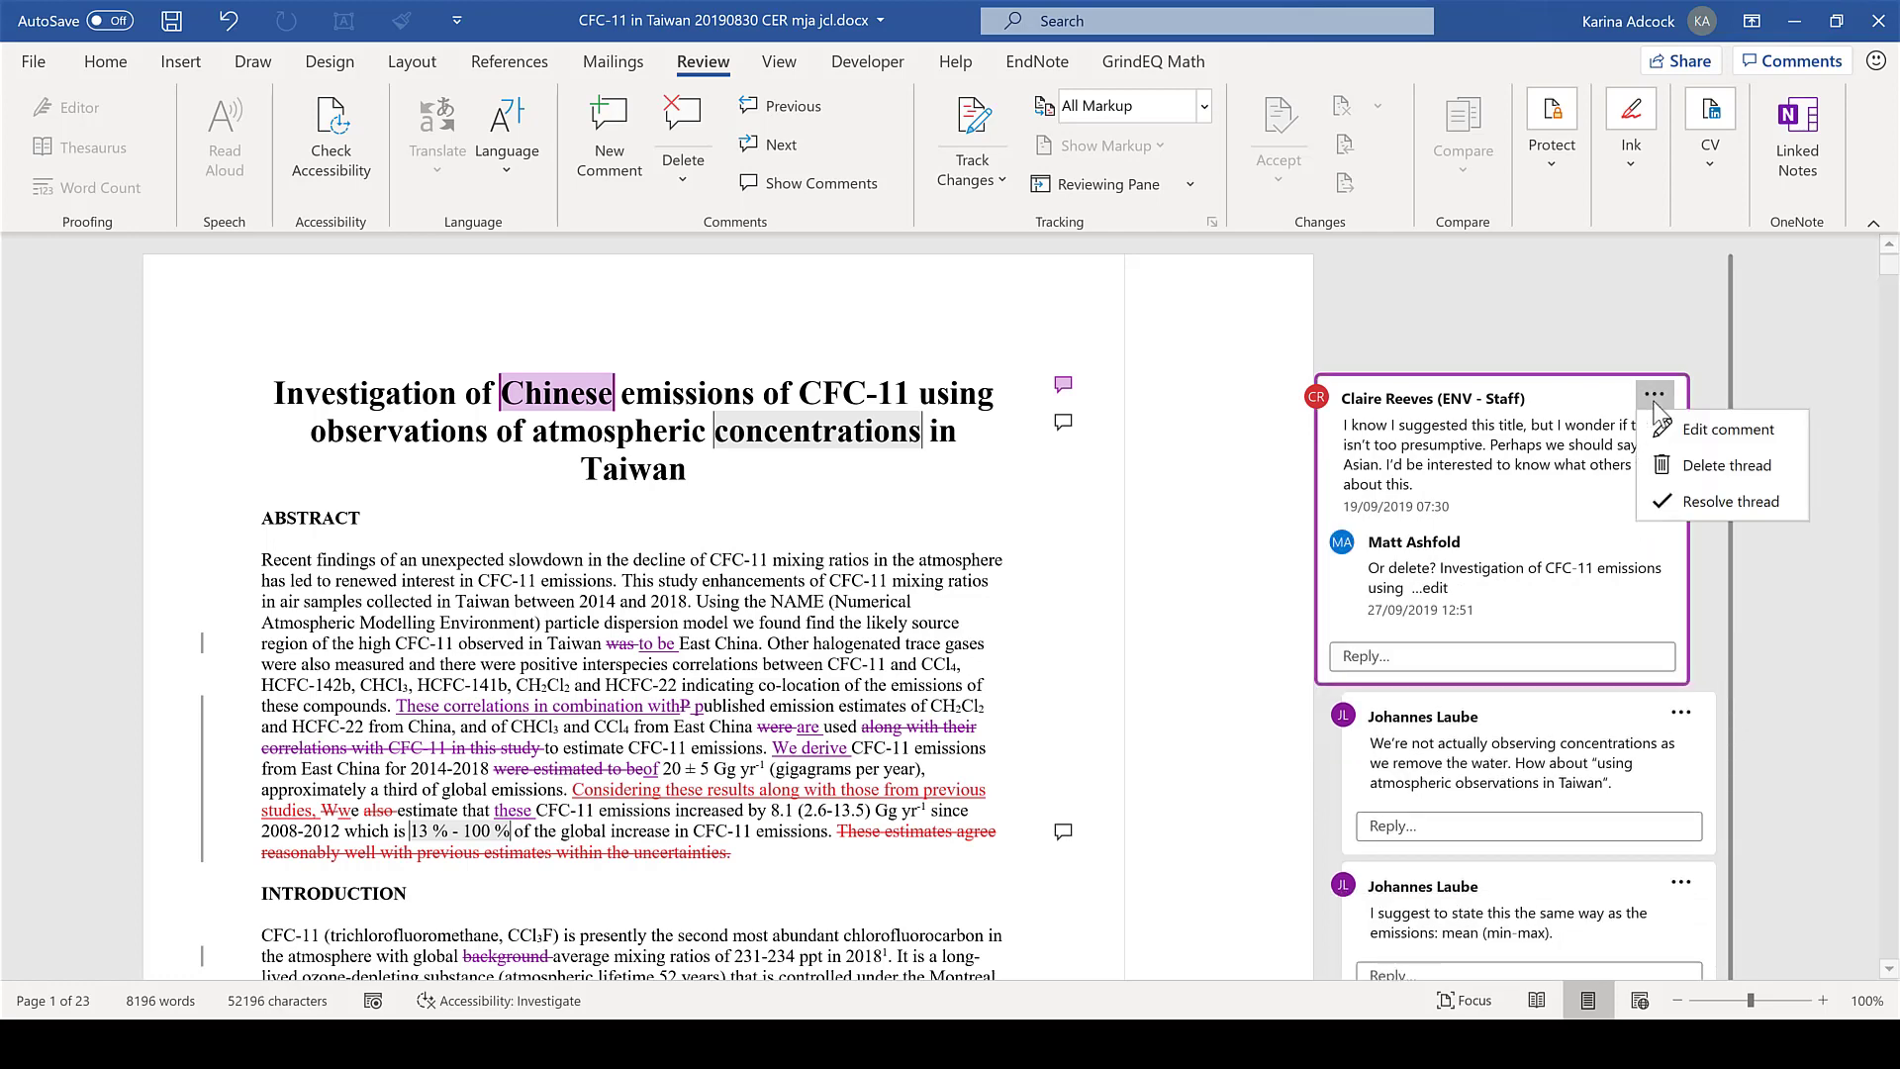
left_click(1727, 467)
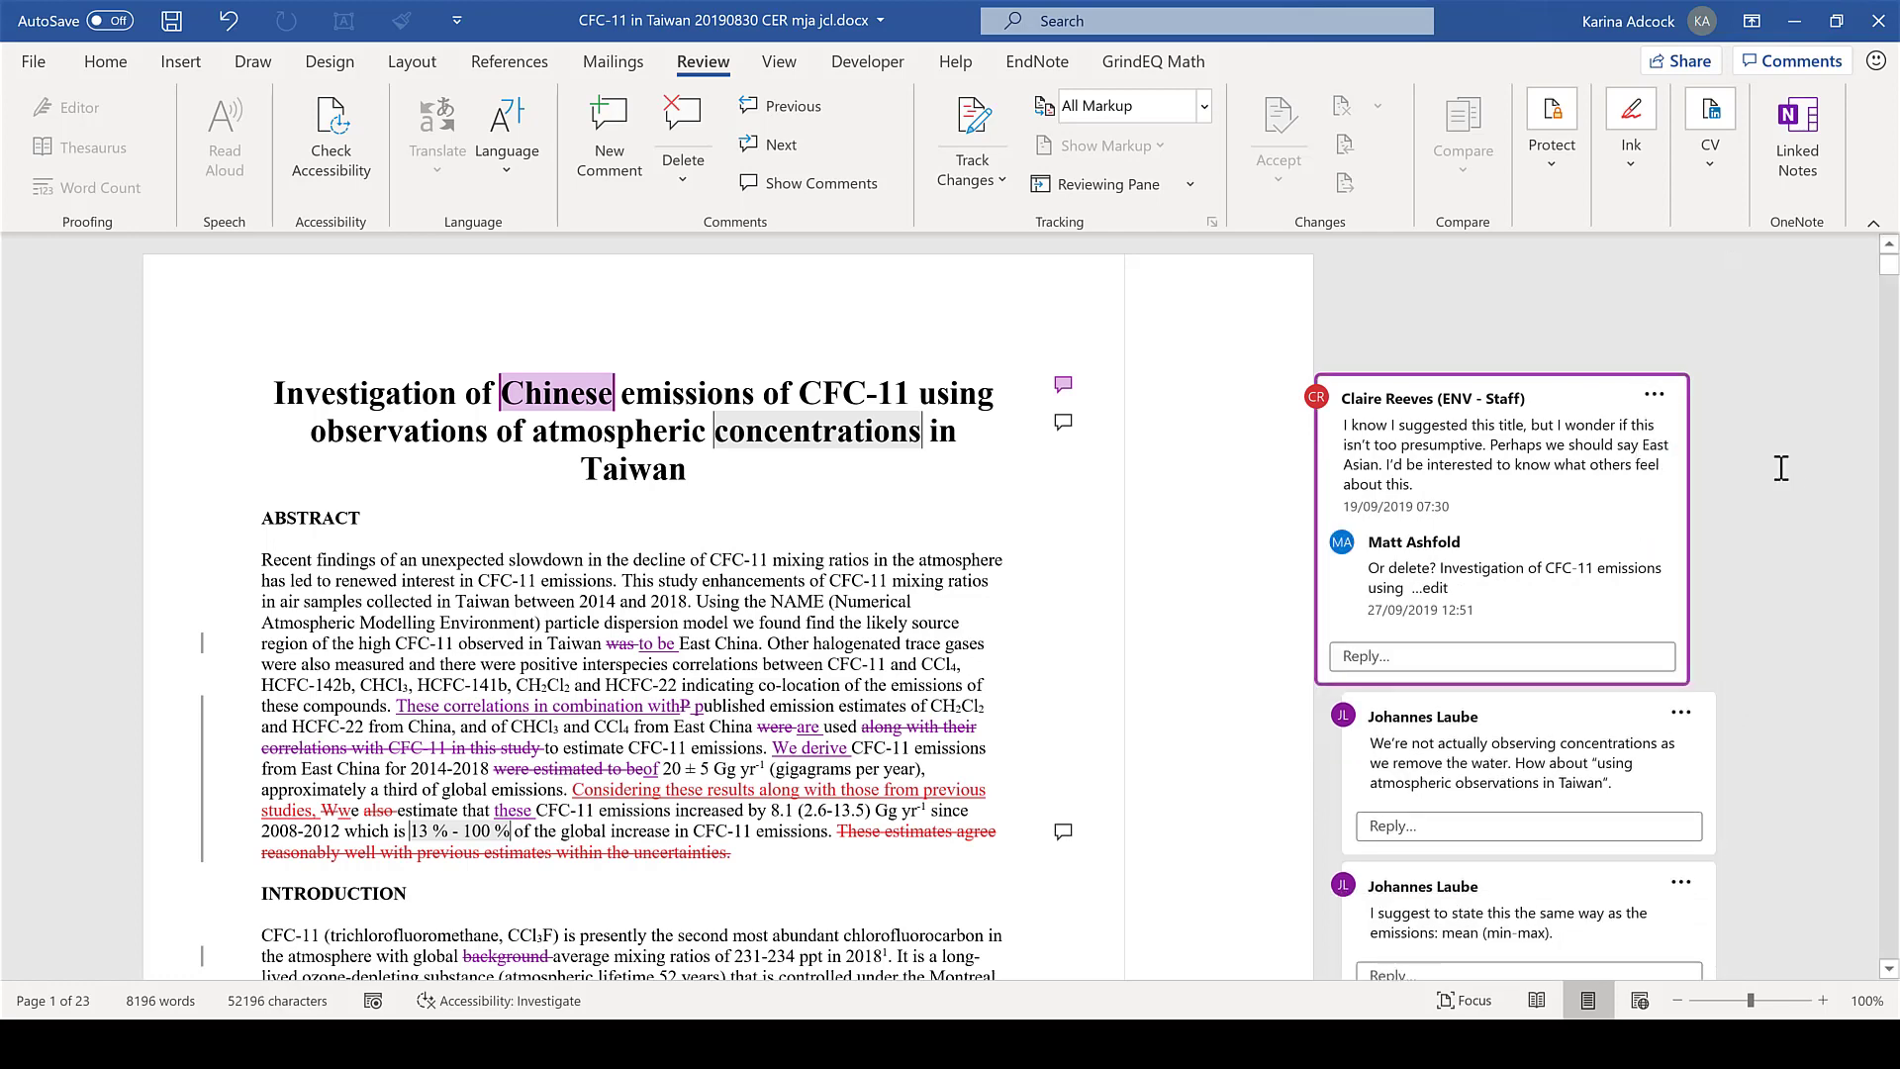
left_click(1682, 431)
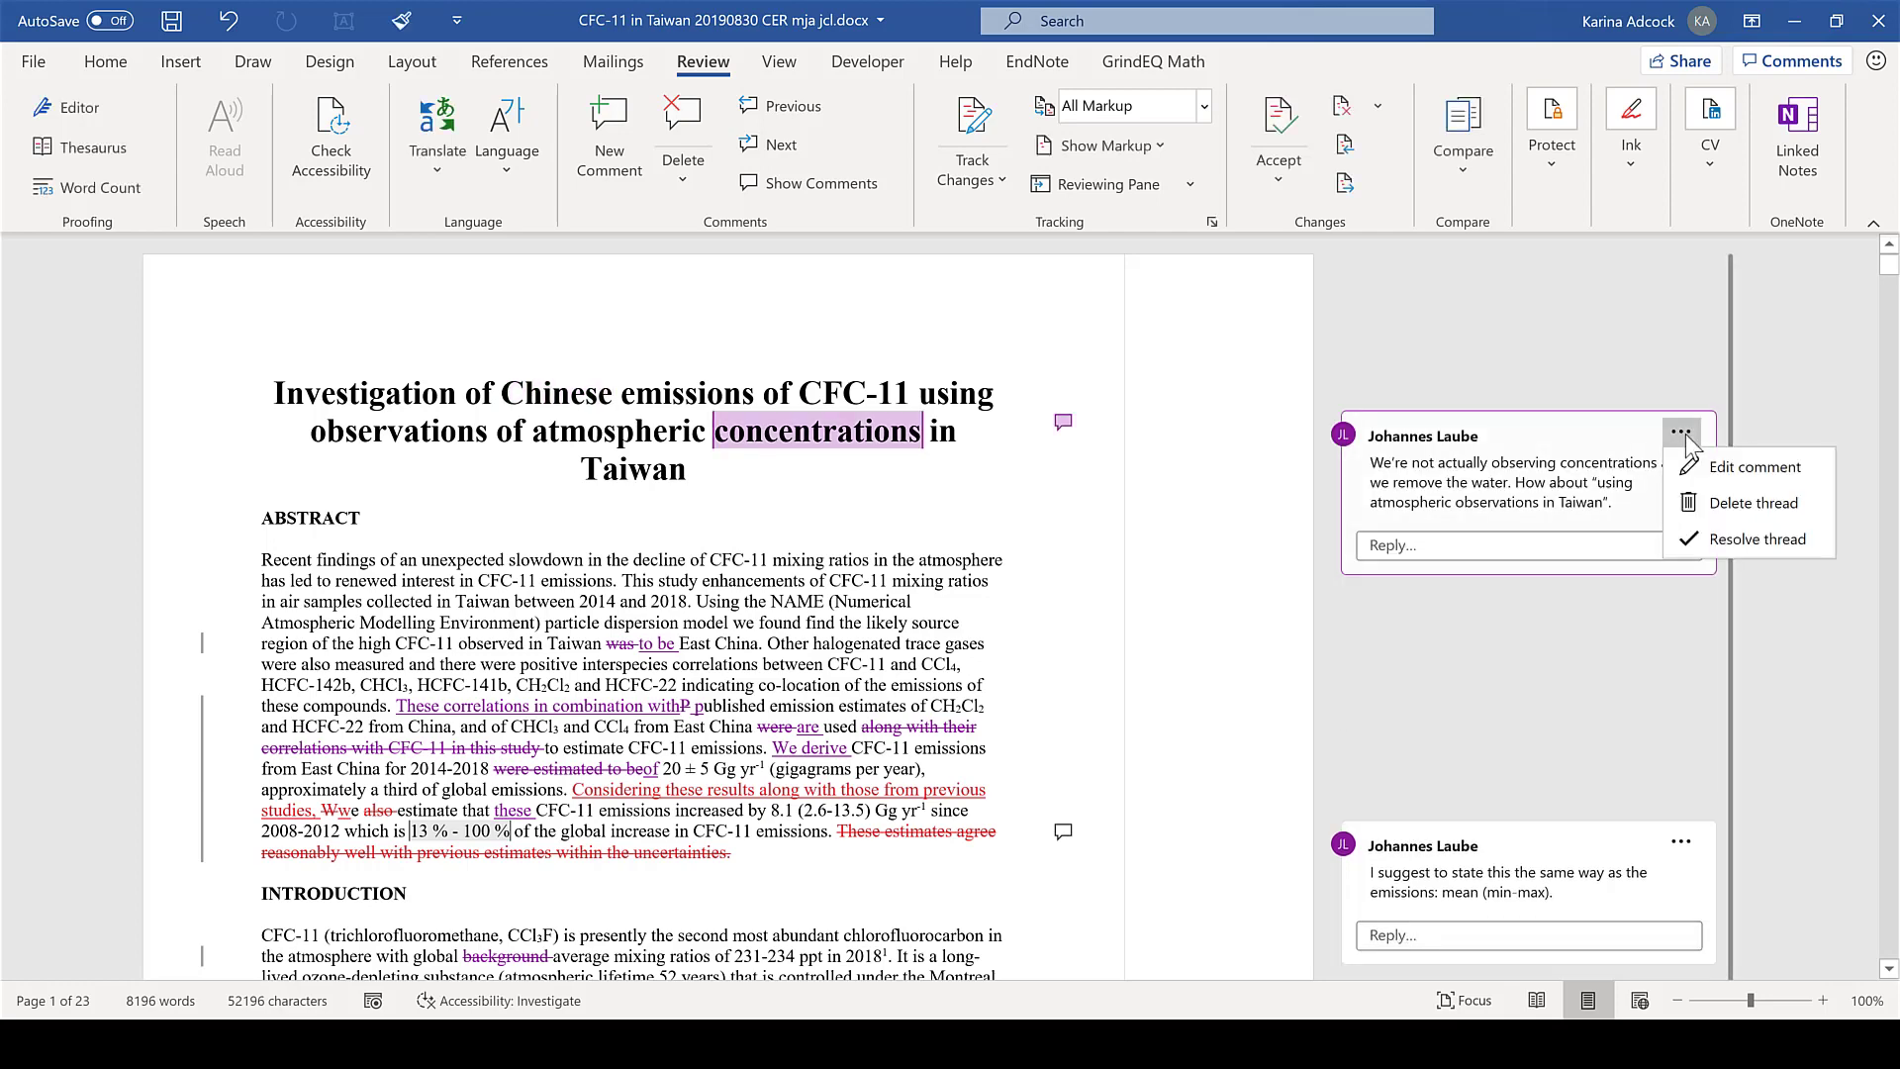
left_click(1799, 544)
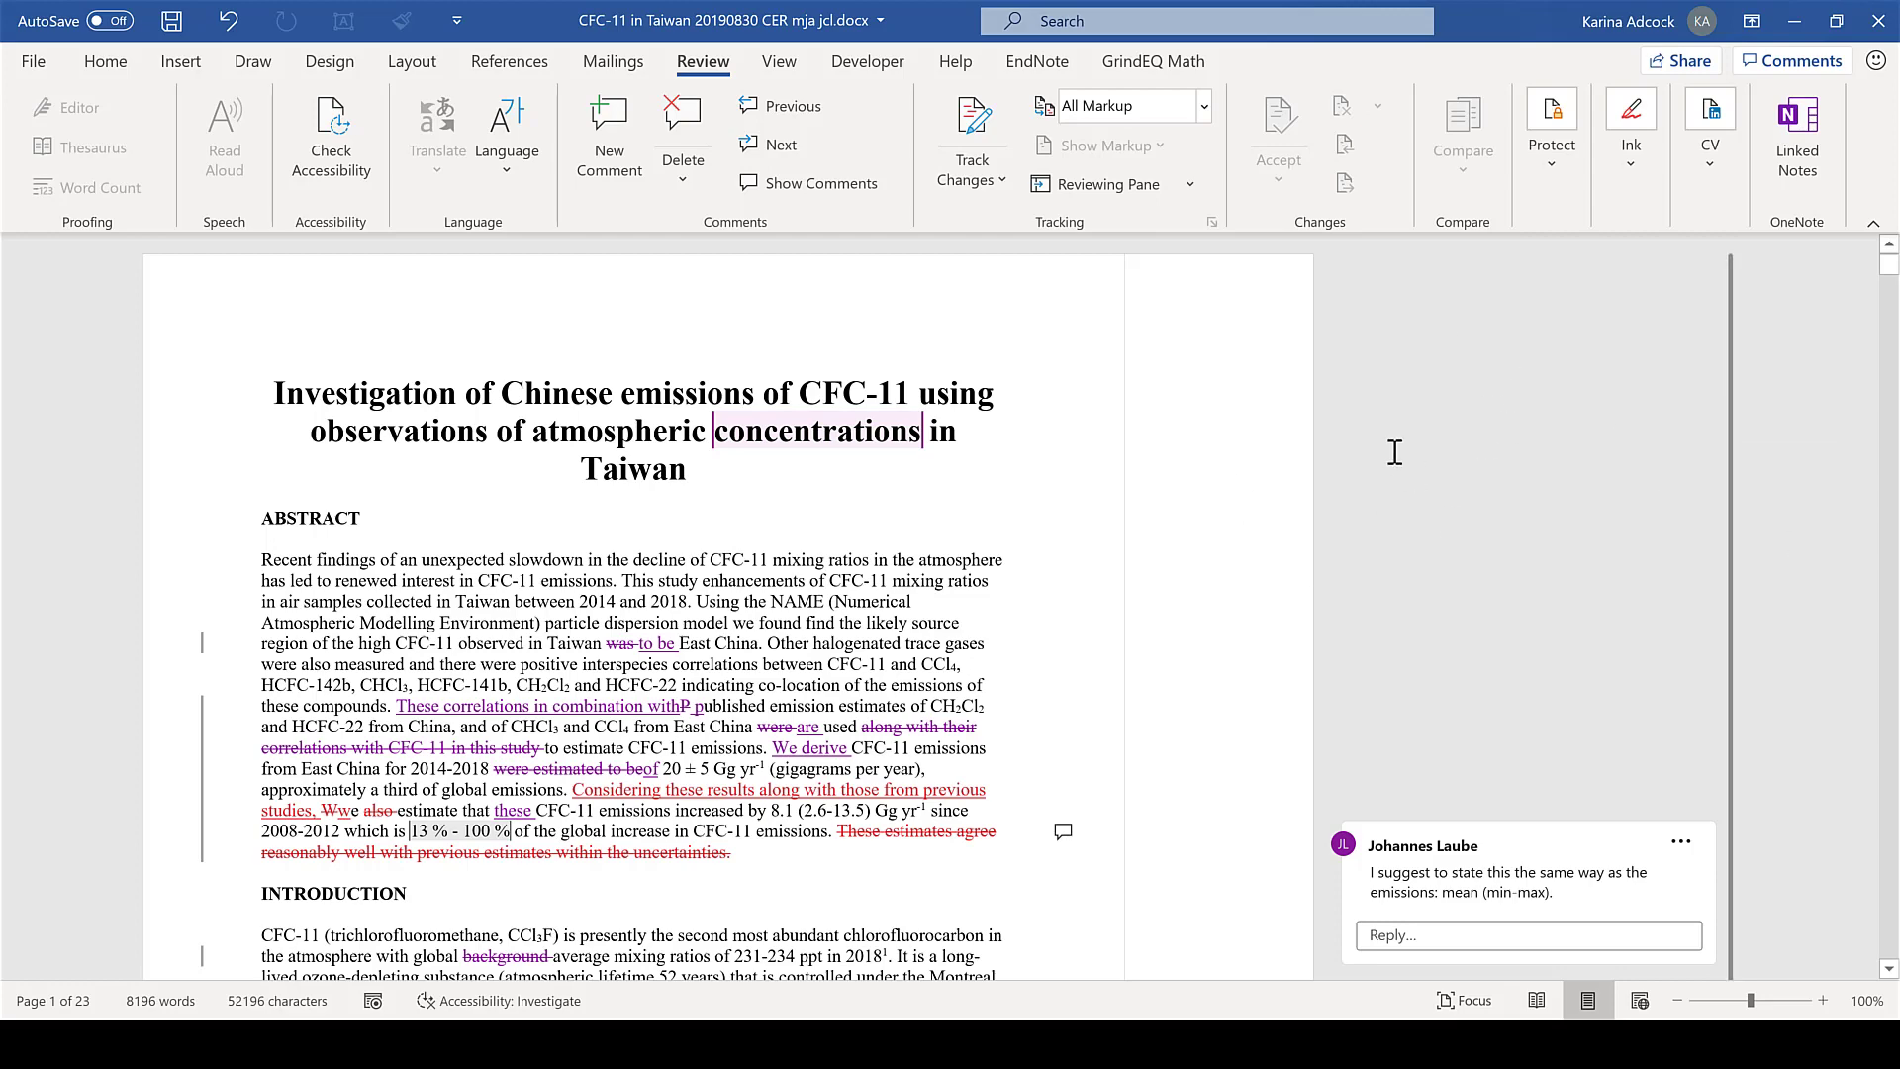
left_click(845, 184)
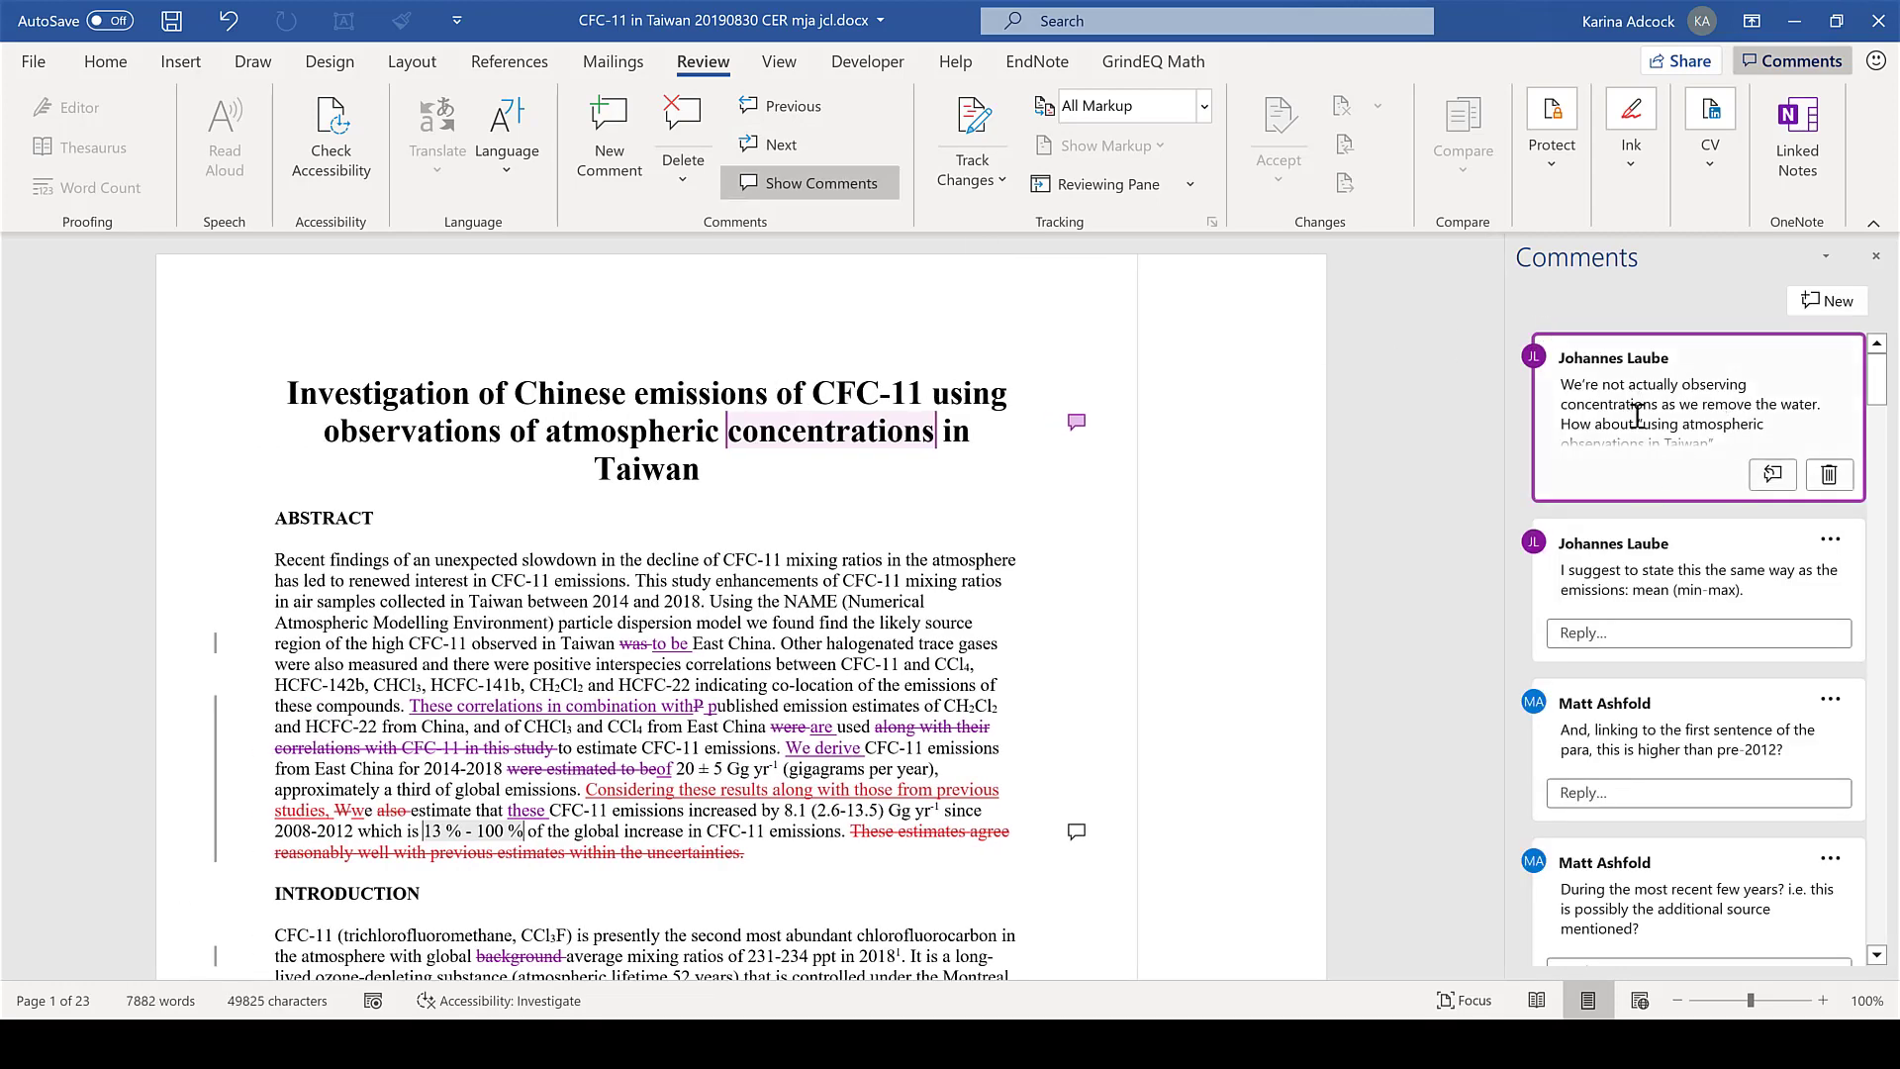
- Reopen the 'concentrations' comment, return to margin balloons, and step through comments back to it
left_click(1771, 477)
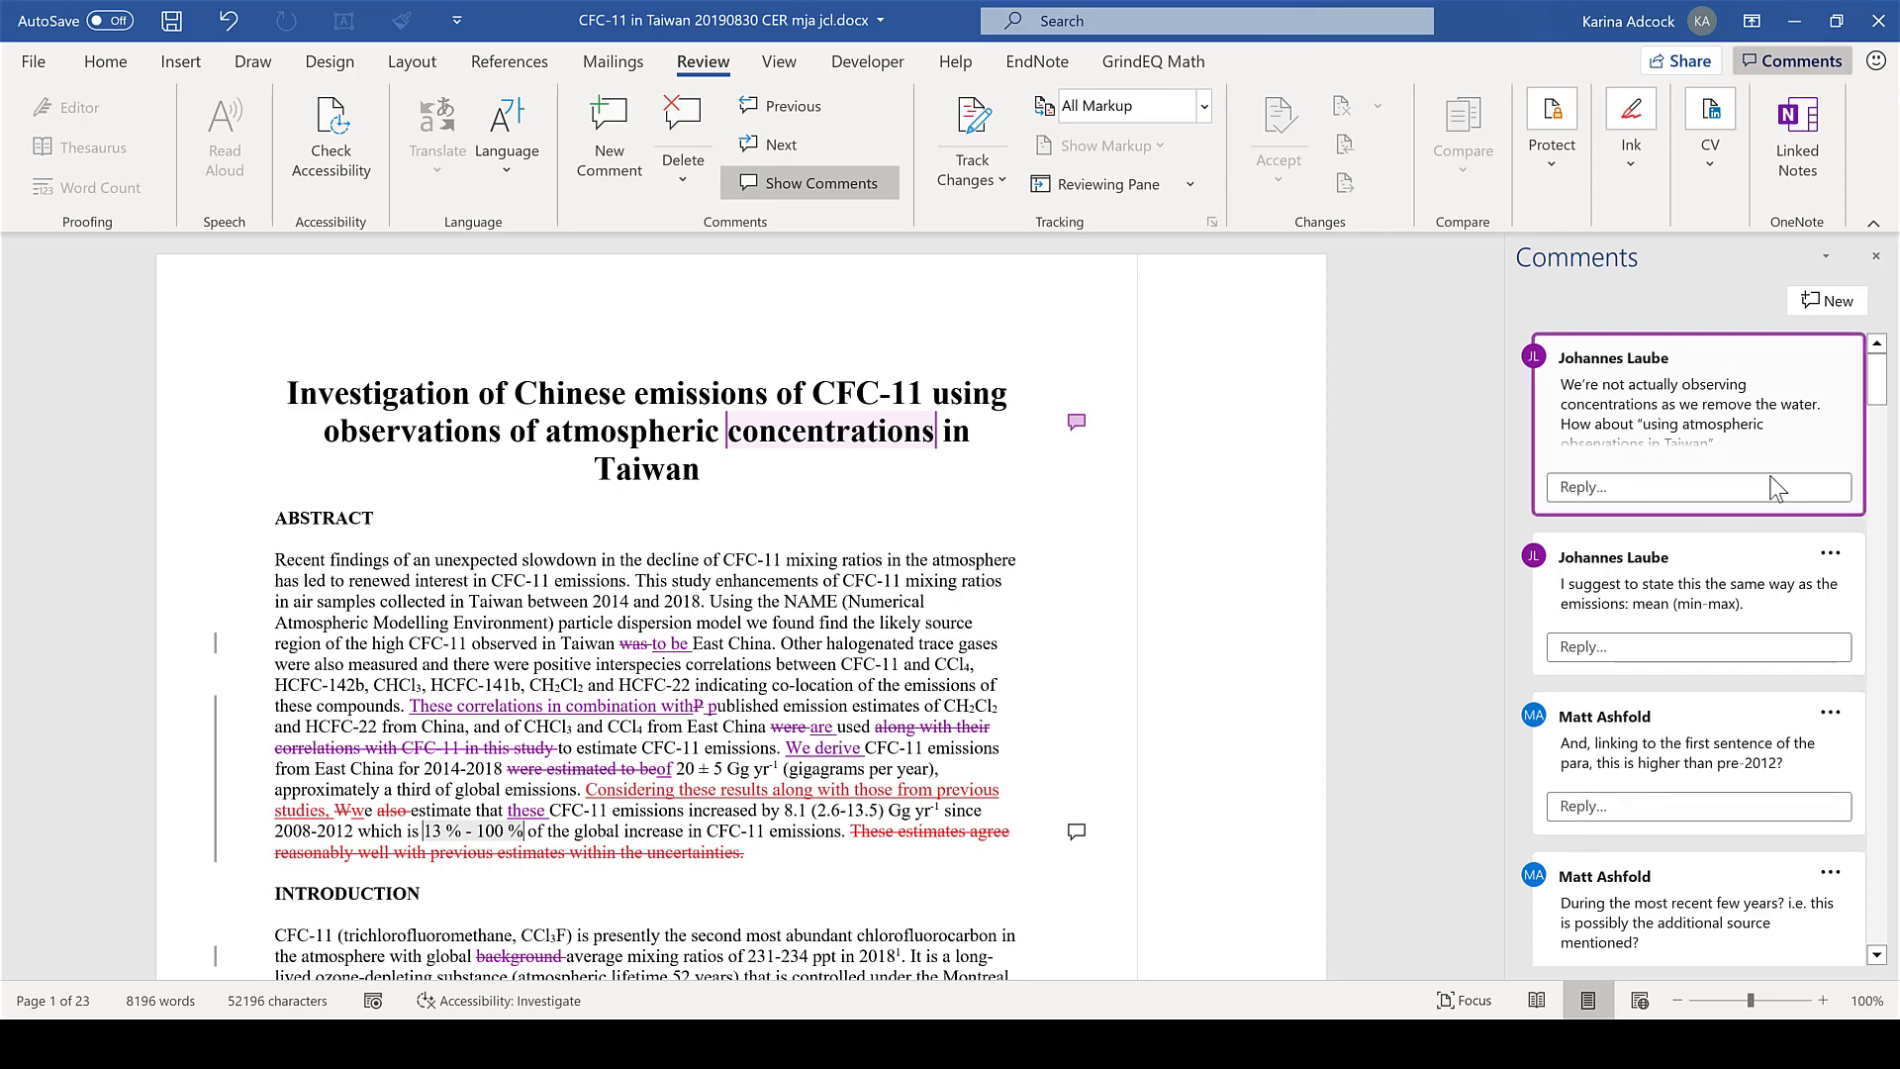
left_click(810, 182)
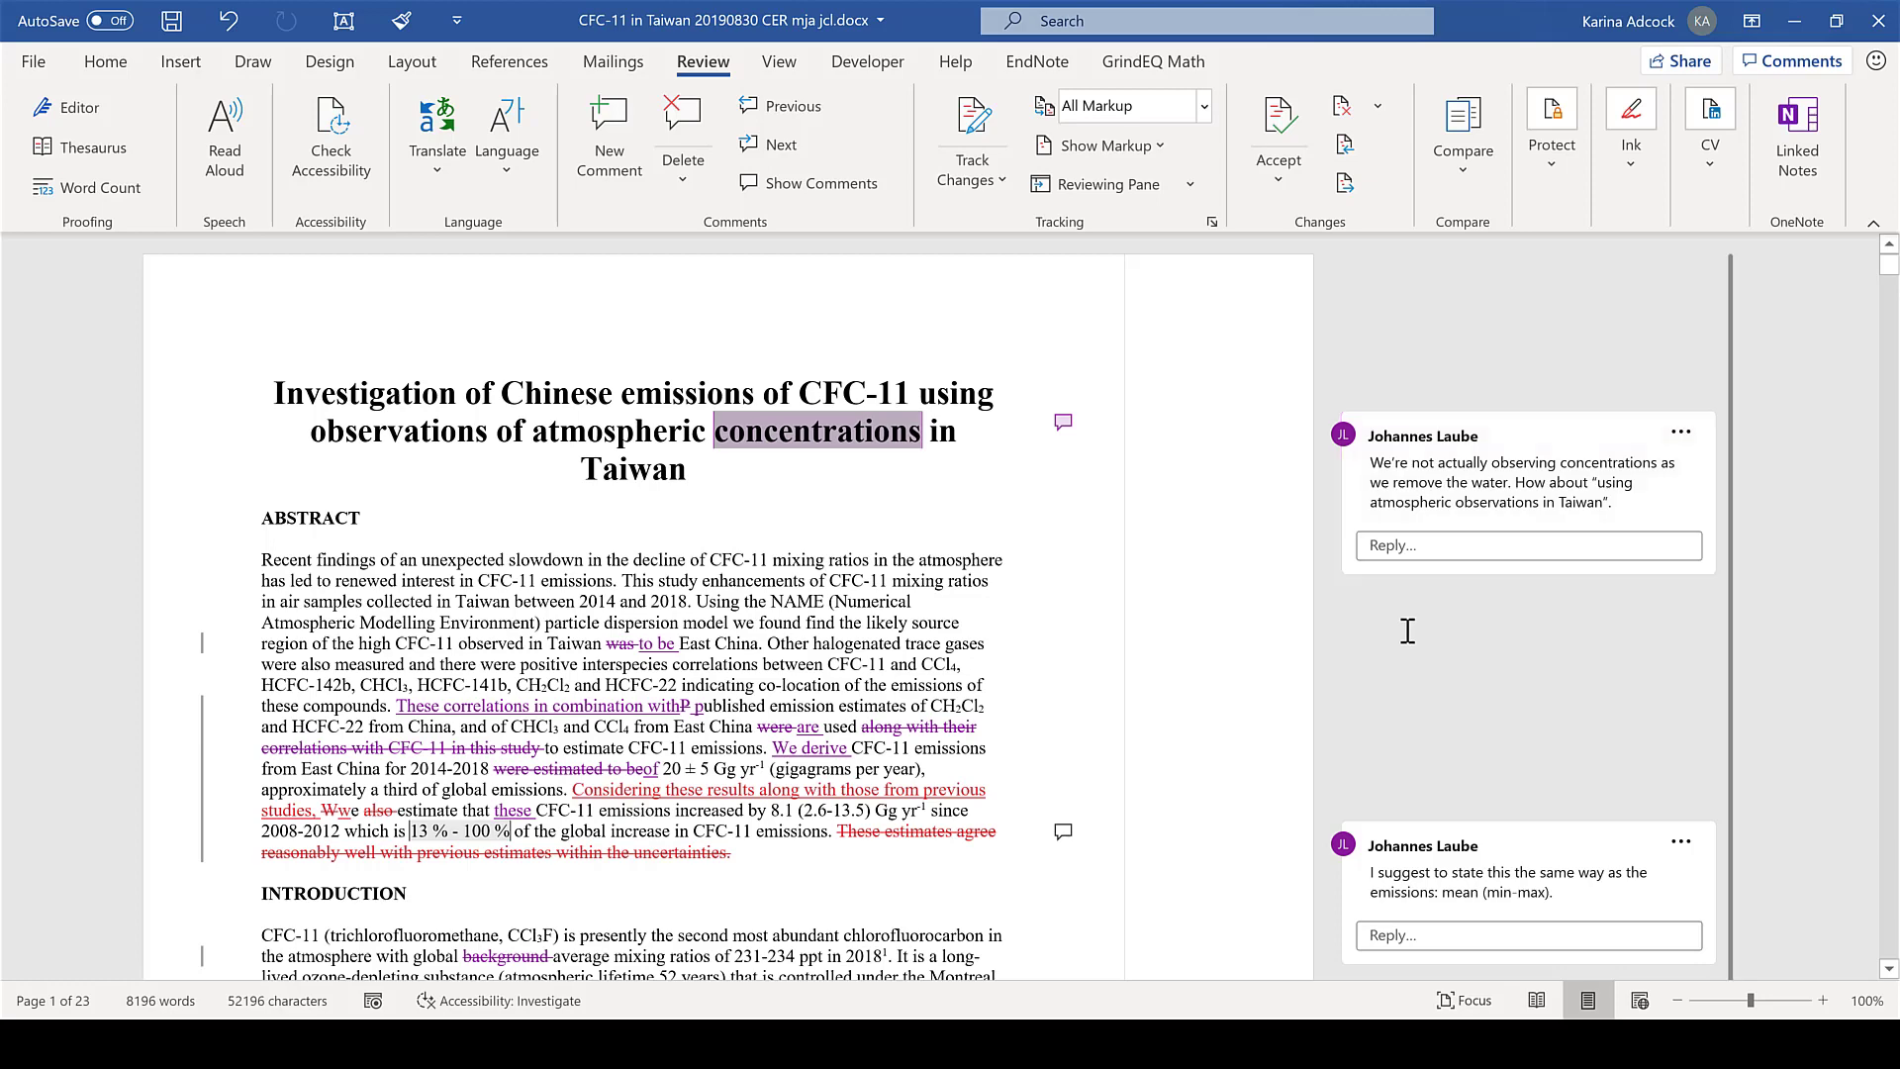
left_click(778, 146)
left_click(776, 147)
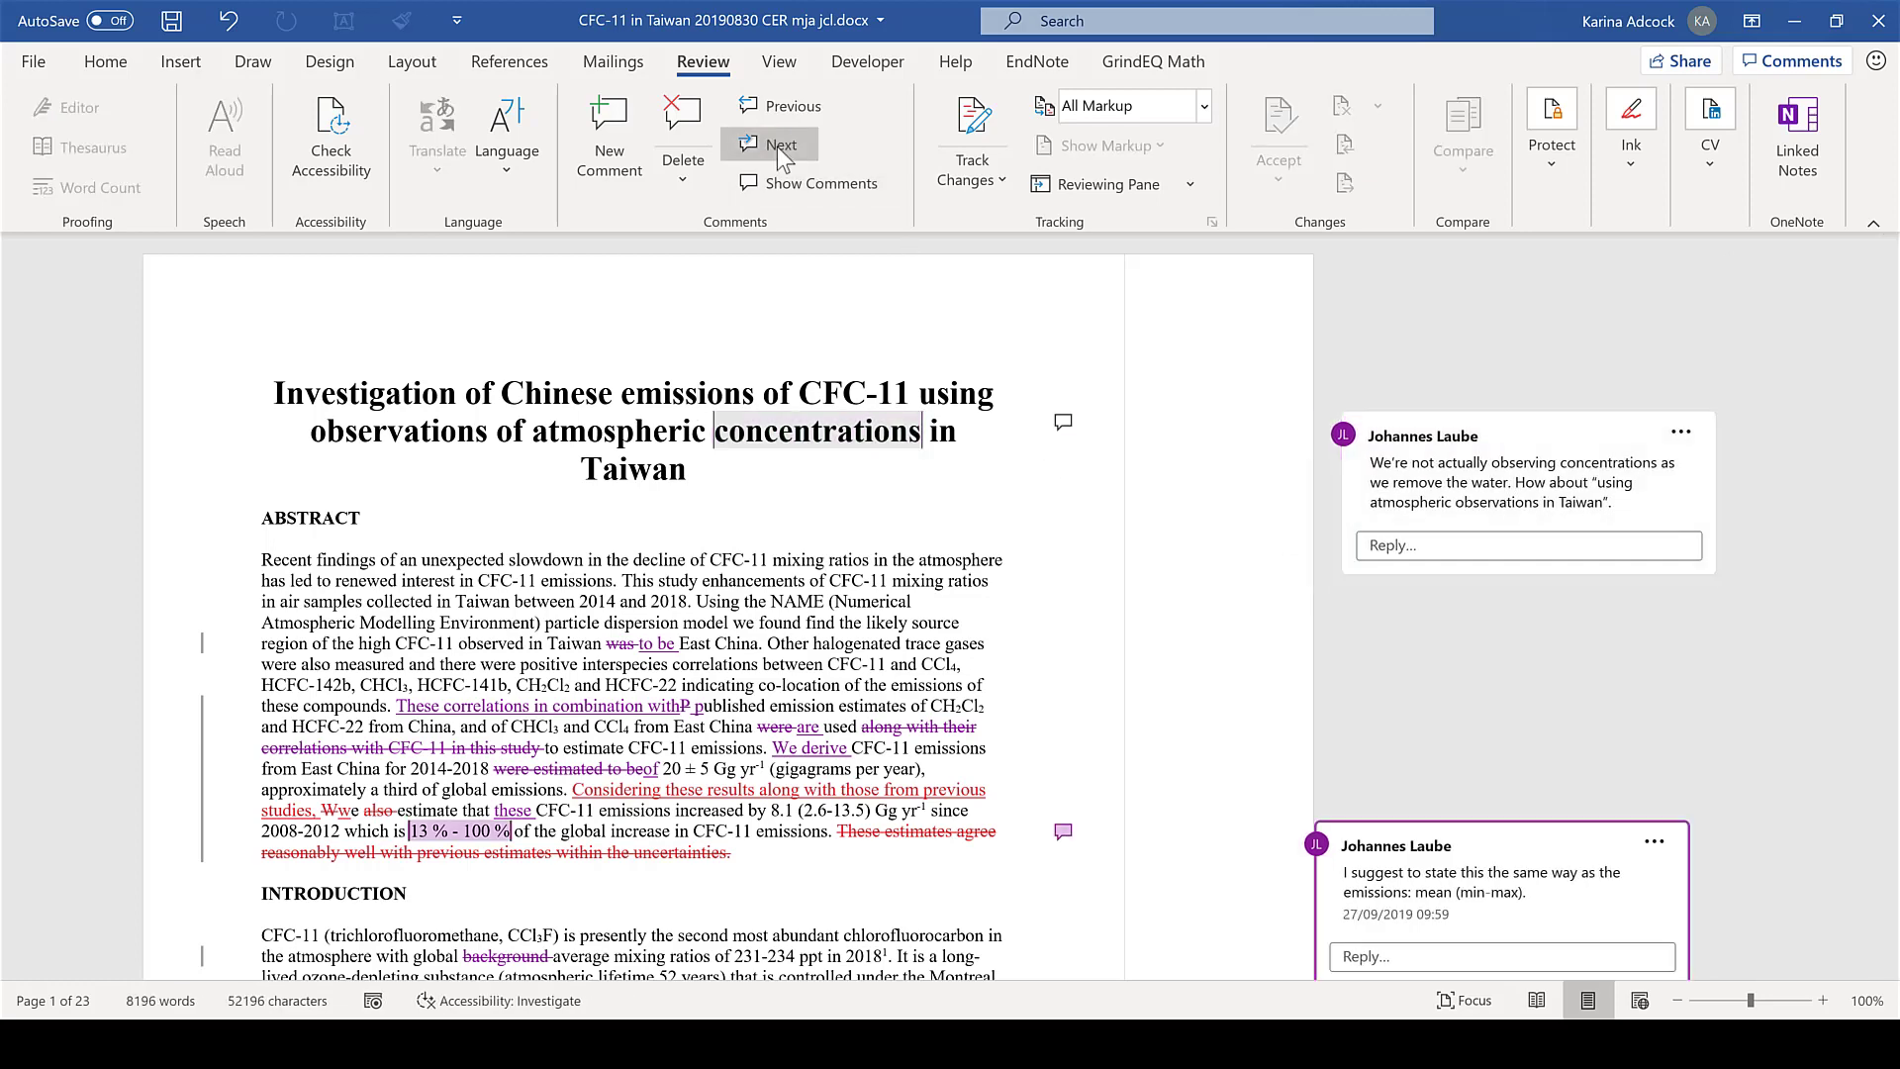
left_click(776, 146)
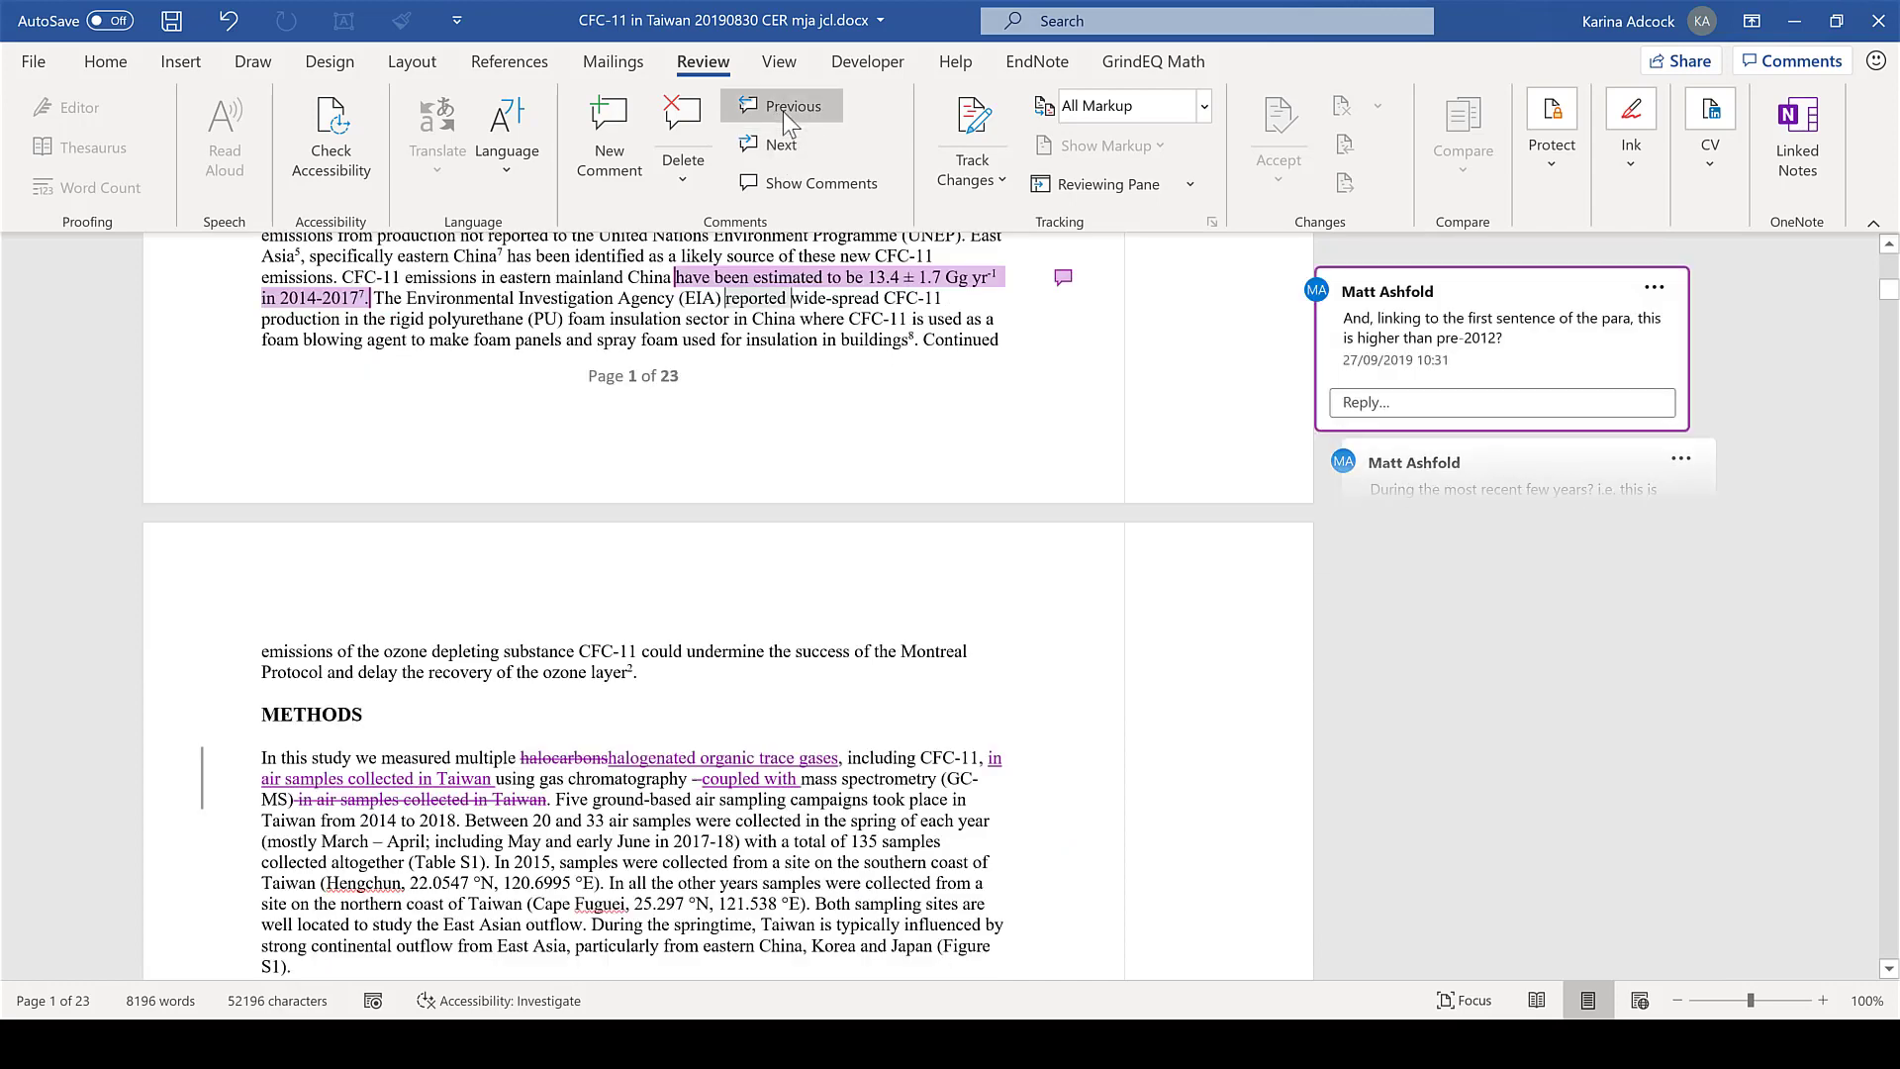
left_click(782, 111)
left_click(782, 111)
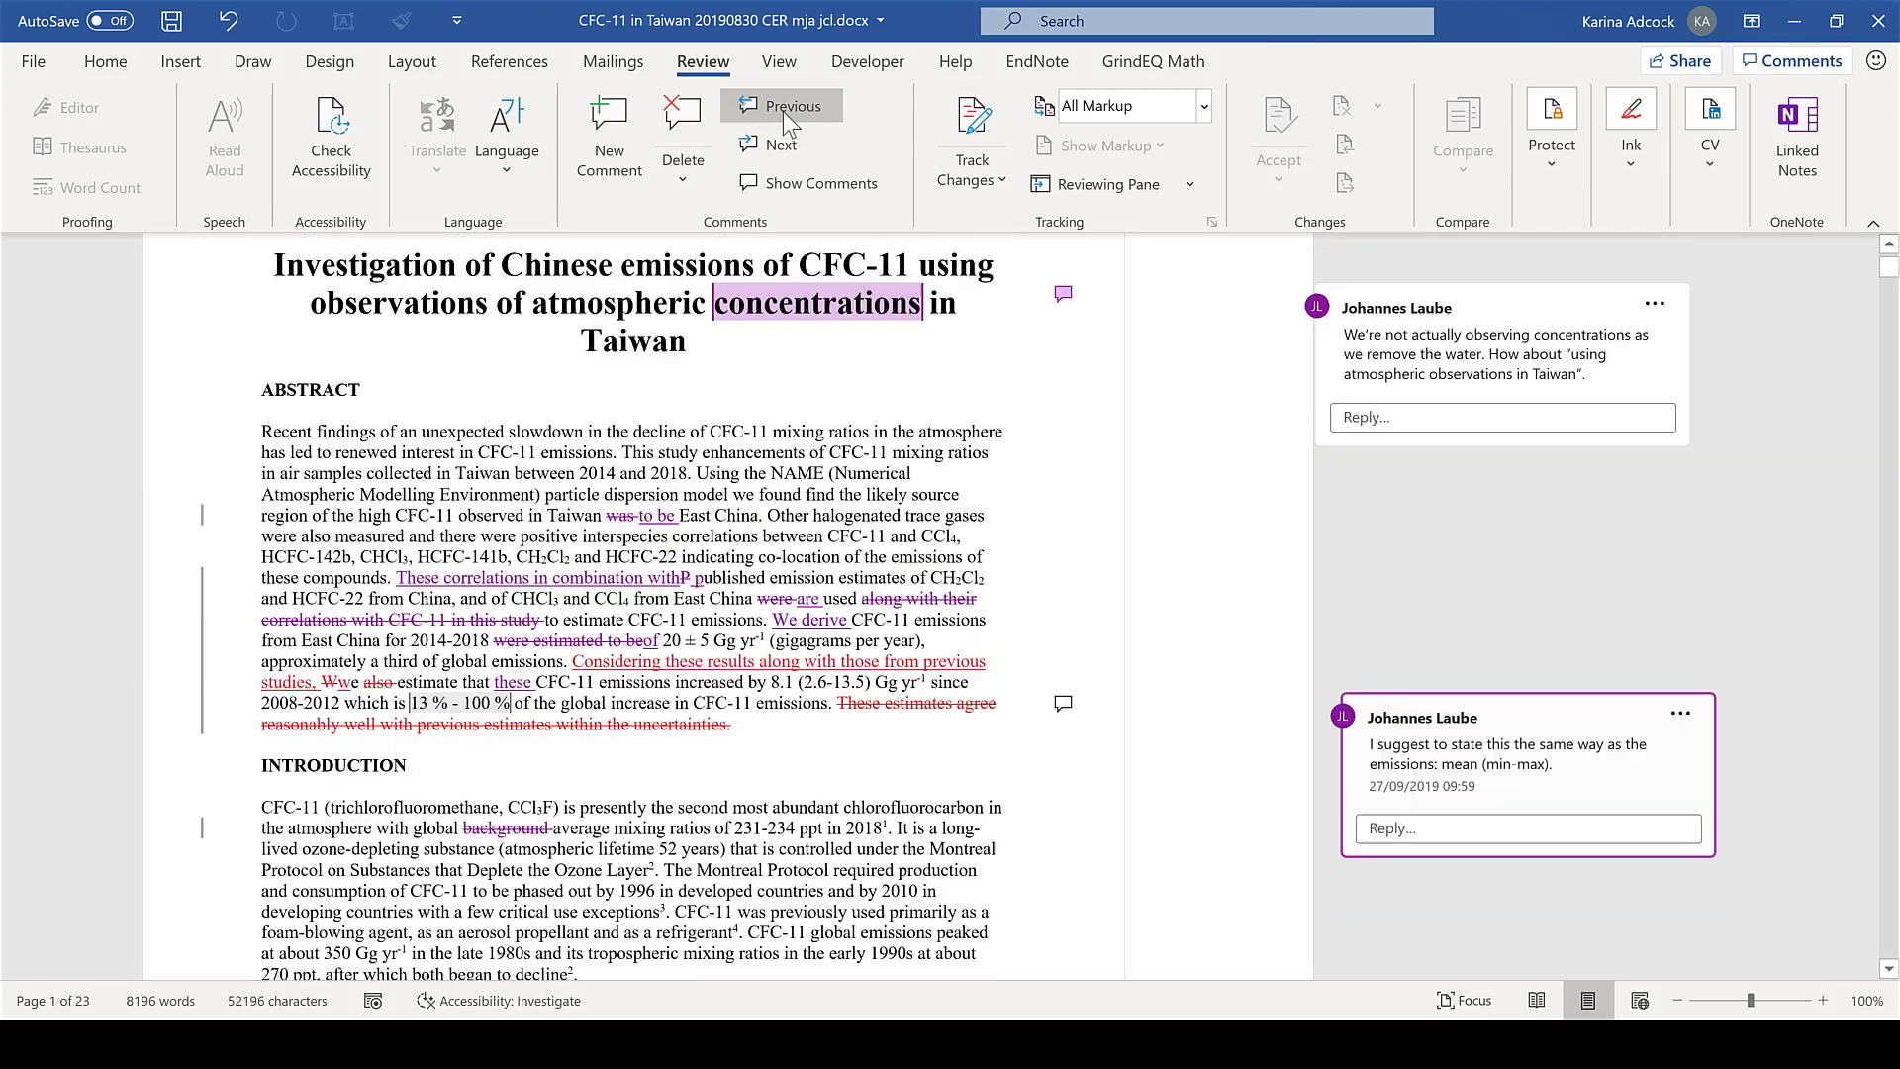
- Delete the 'concentrations' comment, choose Delete All Comments in Document, and deselect the title
left_click(699, 128)
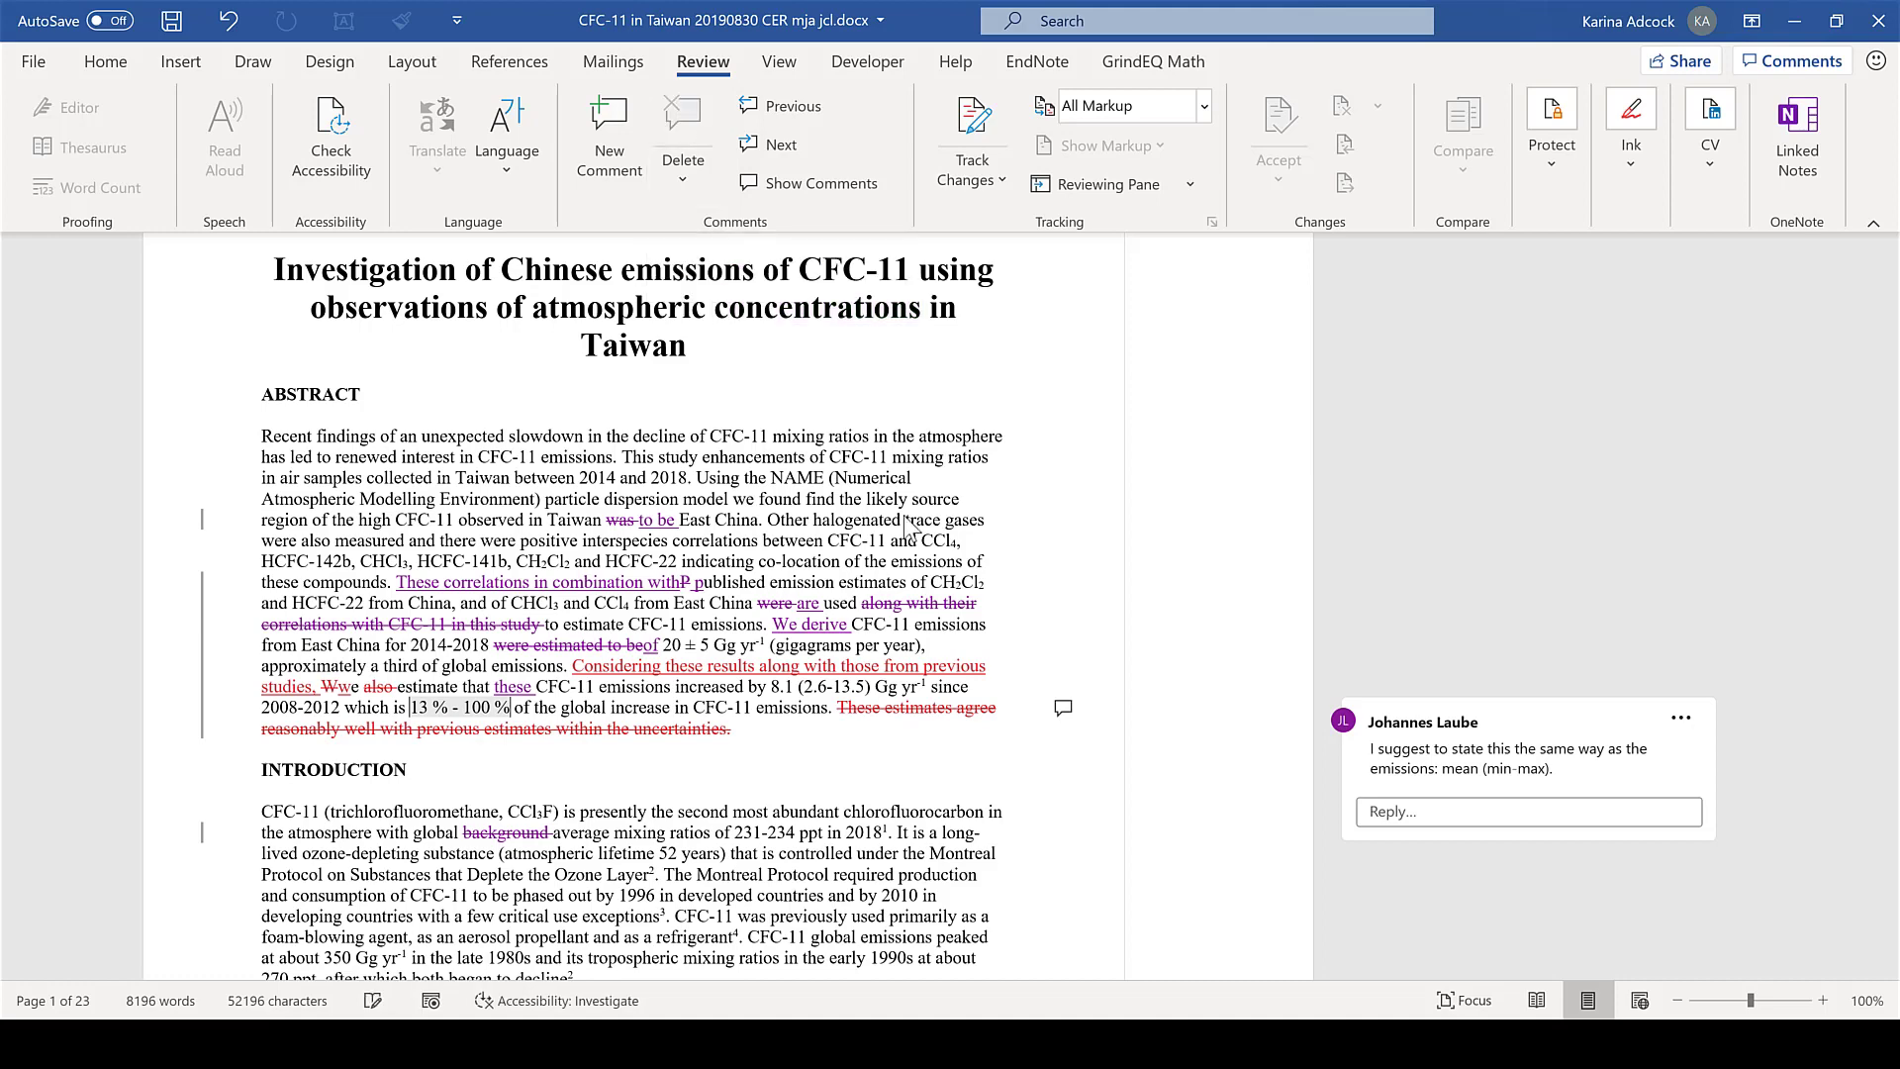
left_click(687, 188)
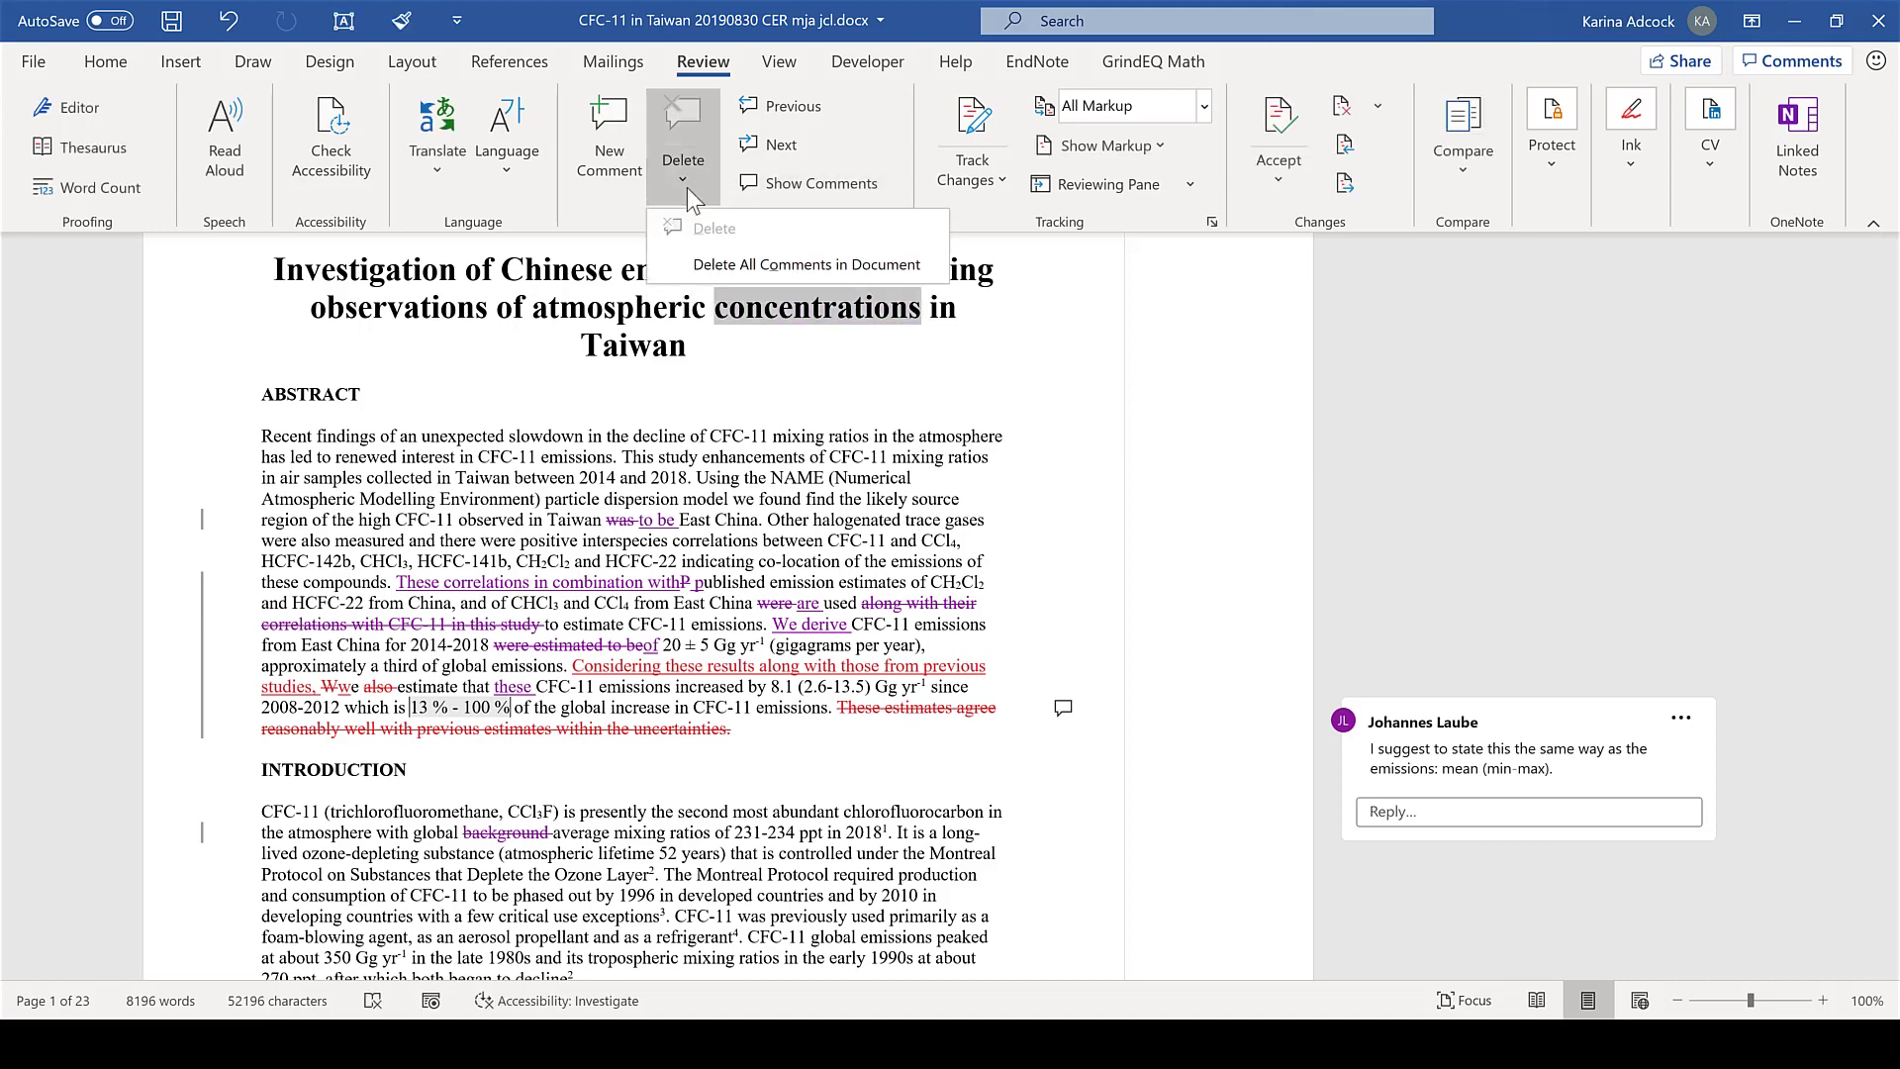
left_click(835, 264)
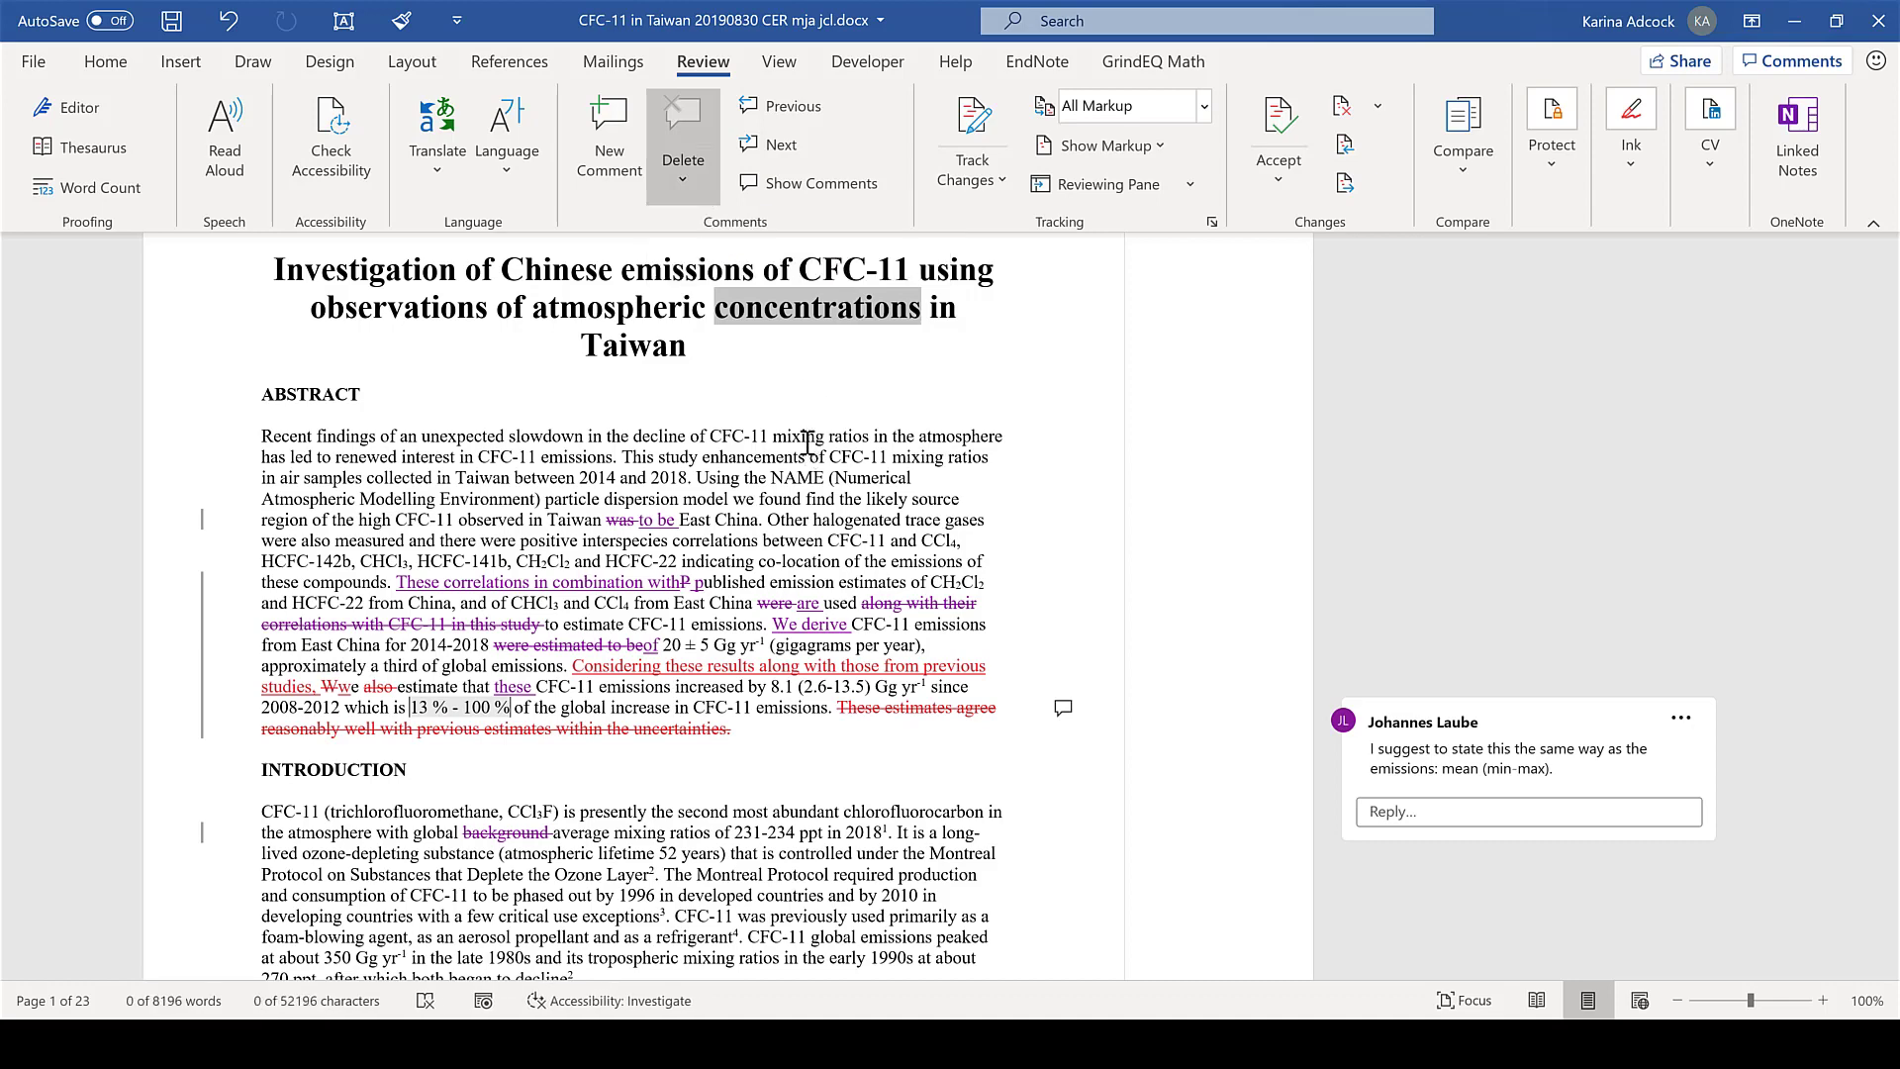
scroll(849, 566, "up", 2)
left_click(850, 577)
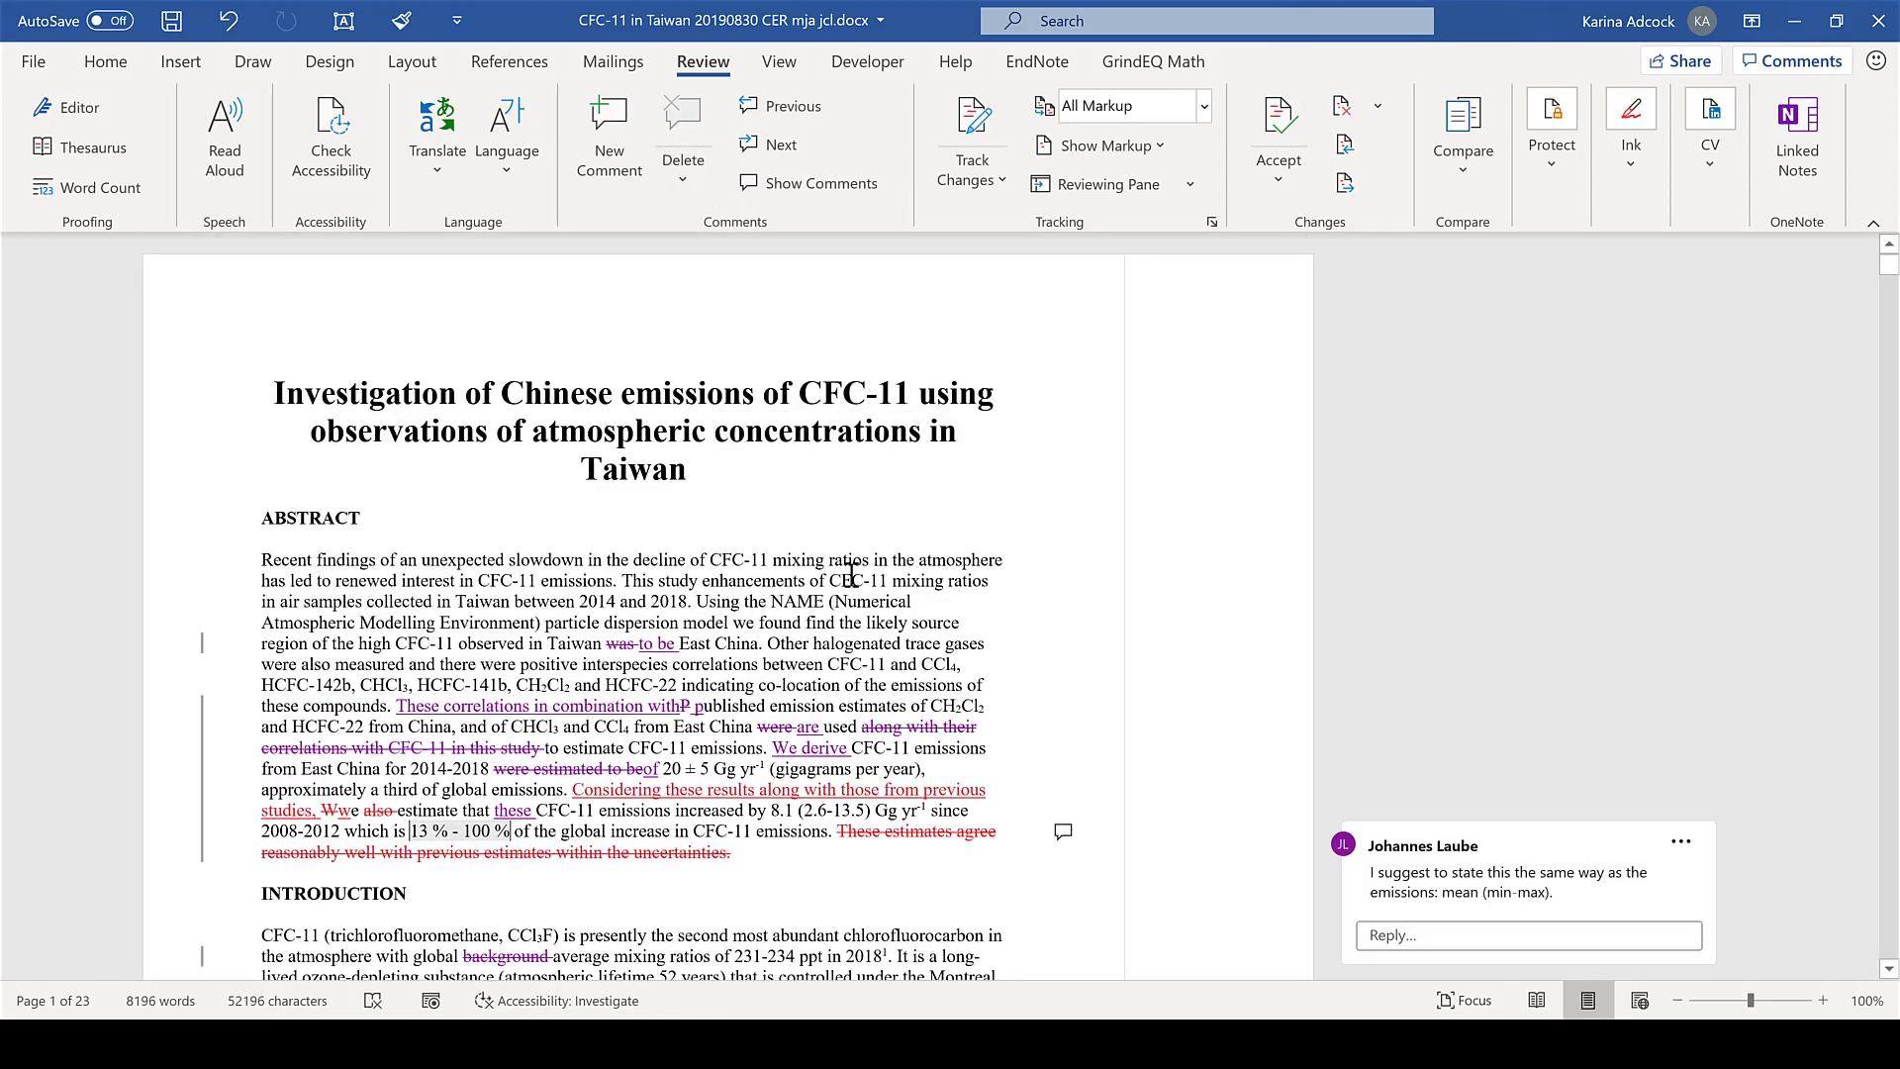